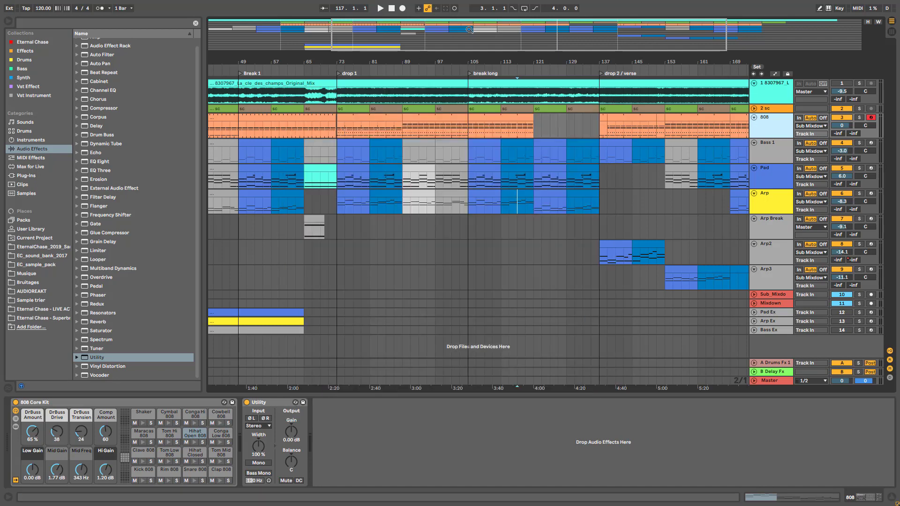
# Play the arrangement from bar 121, inside the break long section.
pyautogui.moveTo(469, 31)
pyautogui.mouseDown()
pyautogui.moveTo(516, 43)
pyautogui.moveTo(468, 37)
pyautogui.mouseUp()
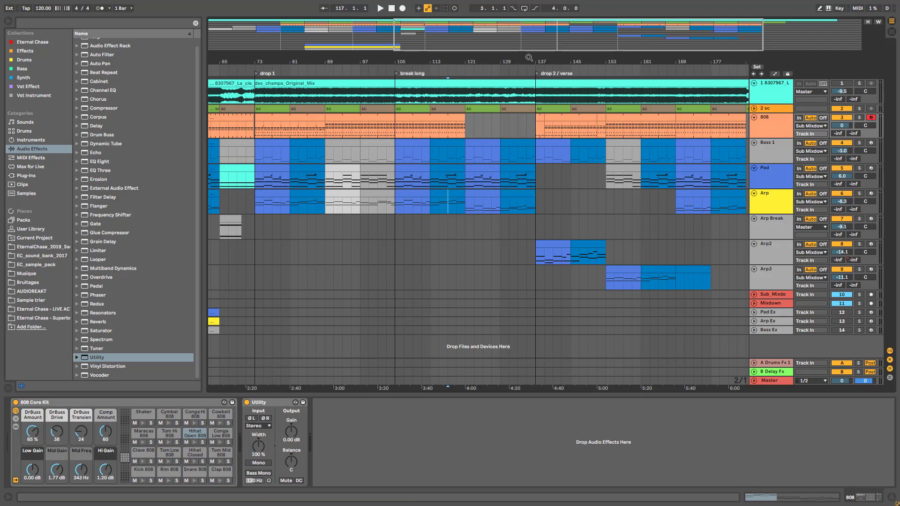
pyautogui.scroll(-3, 516, 170)
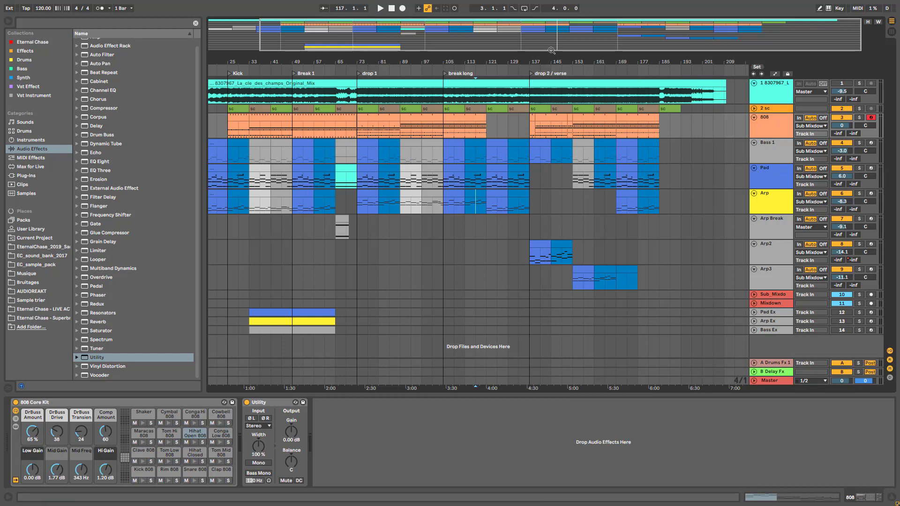
pyautogui.moveTo(551, 50); pyautogui.dragTo(533, 75)
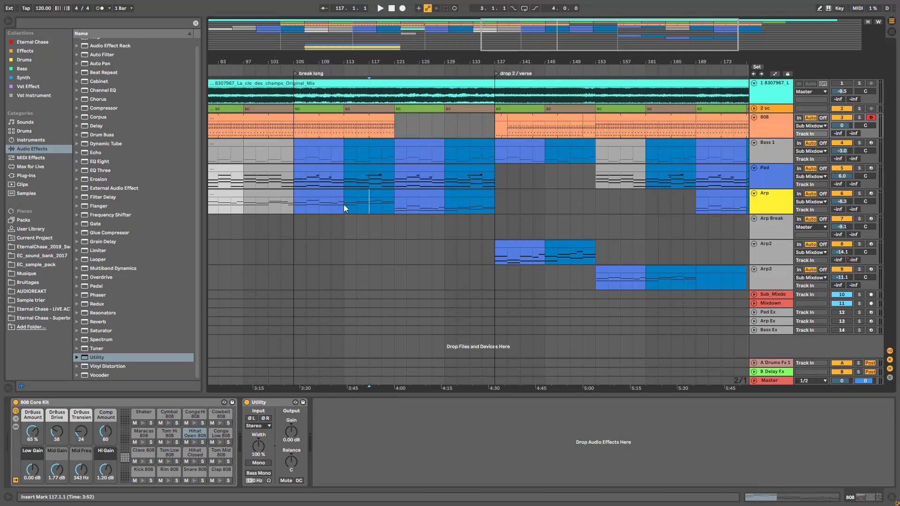
pyautogui.click(393, 179)
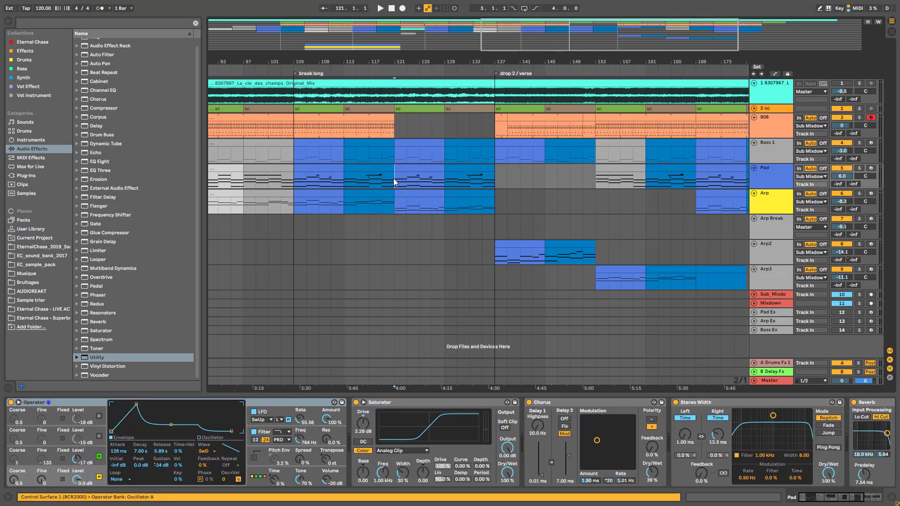
pyautogui.press('space')
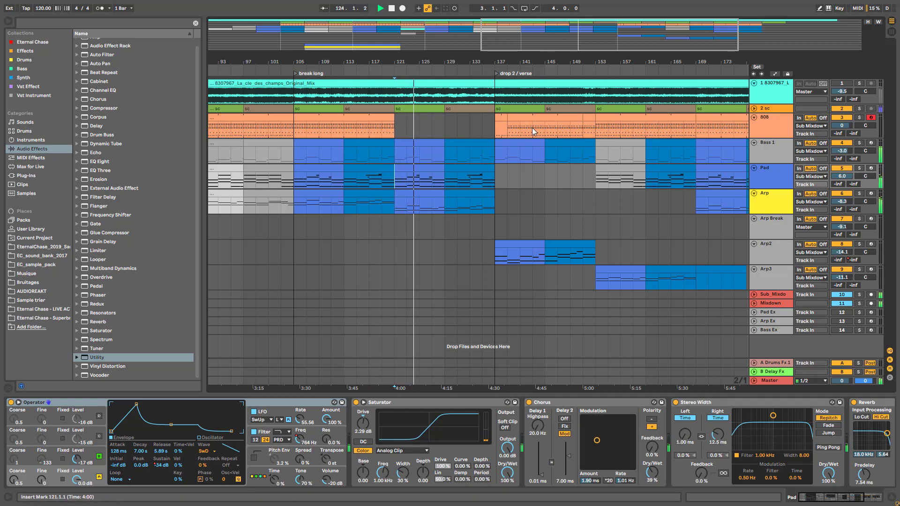
pyautogui.moveTo(507, 44); pyautogui.dragTo(492, 48)
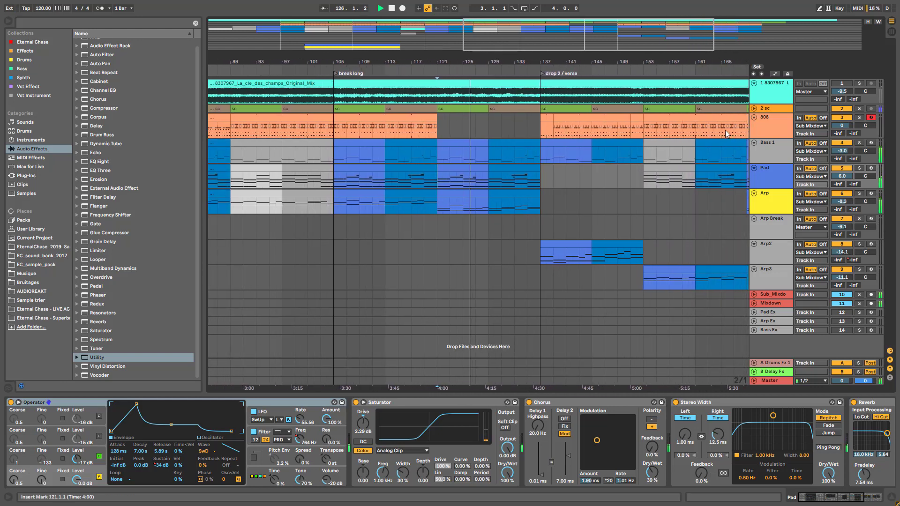
# Examine the device chains of the Bass 1, Pad, Arp, Arp Break, Arp2 and Arp3 tracks during playback.
pyautogui.click(764, 148)
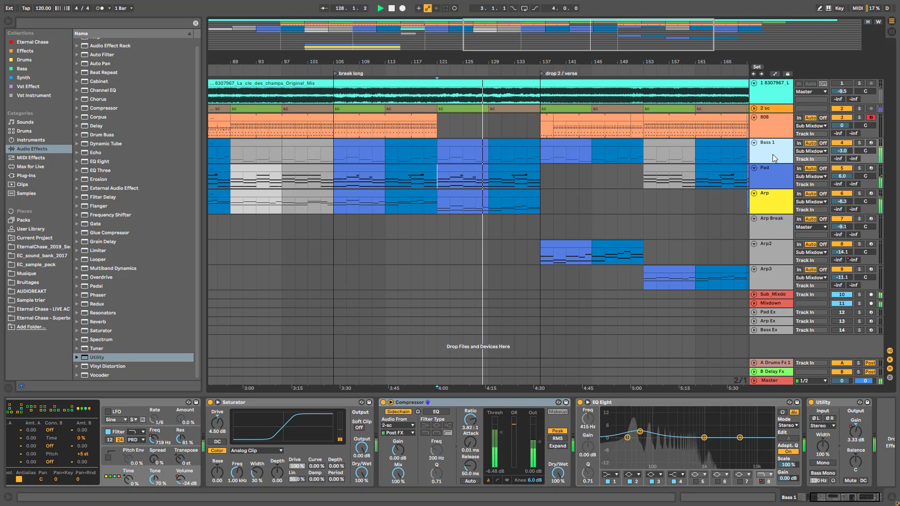
pyautogui.click(772, 172)
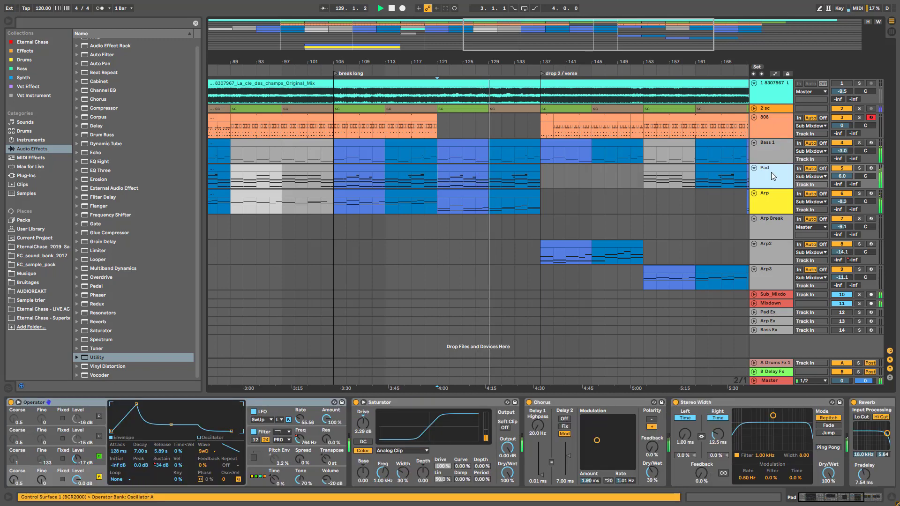
pyautogui.click(770, 203)
pyautogui.moveTo(843, 497); pyautogui.dragTo(783, 502)
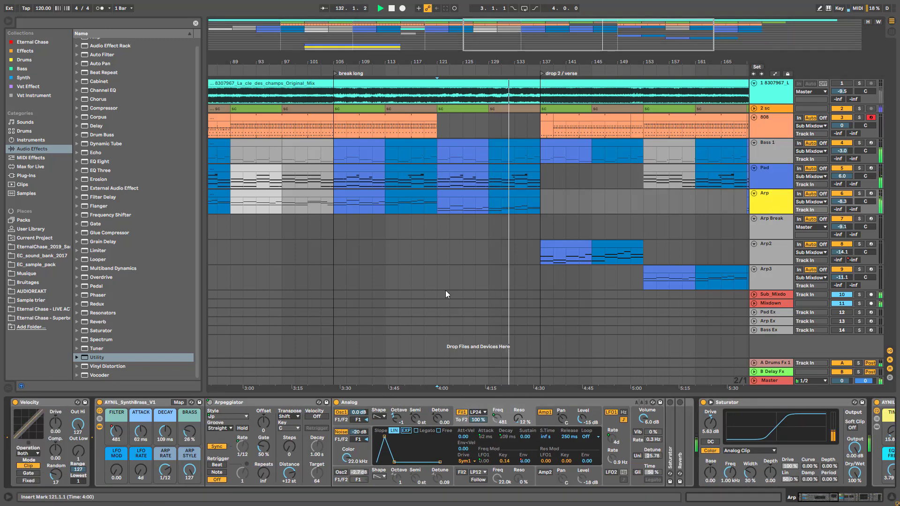
pyautogui.click(771, 226)
pyautogui.moveTo(849, 498); pyautogui.dragTo(810, 499)
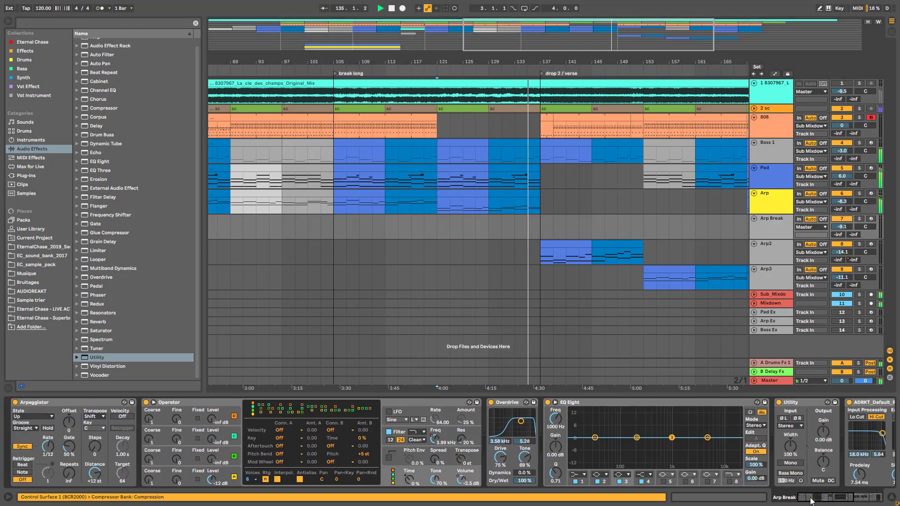
pyautogui.click(773, 254)
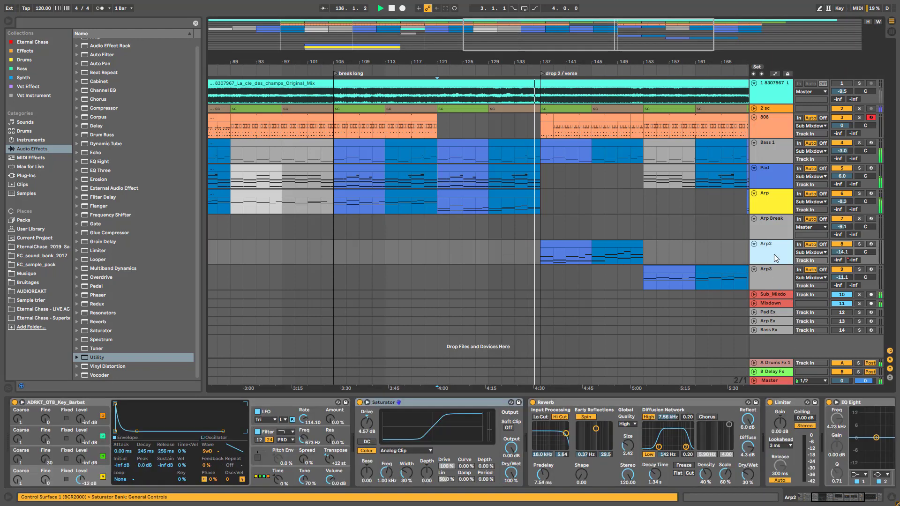
pyautogui.moveTo(796, 496); pyautogui.dragTo(760, 493)
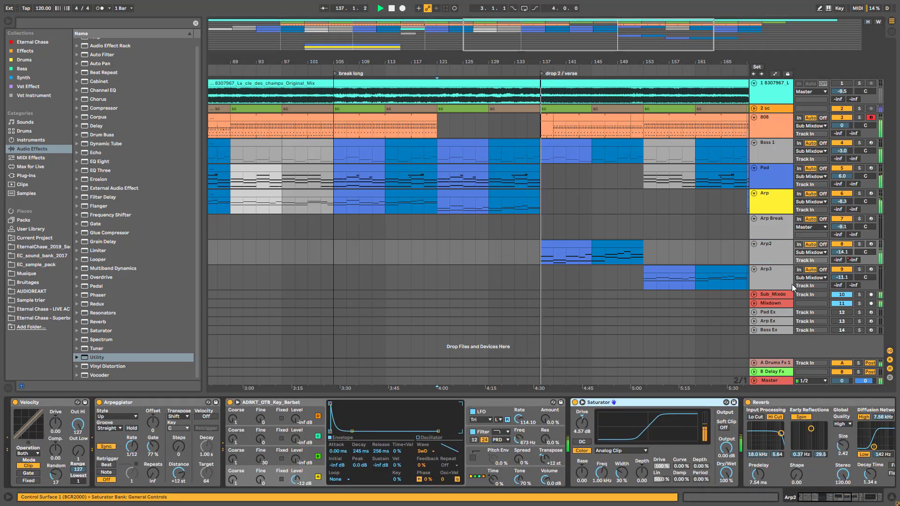
pyautogui.click(771, 268)
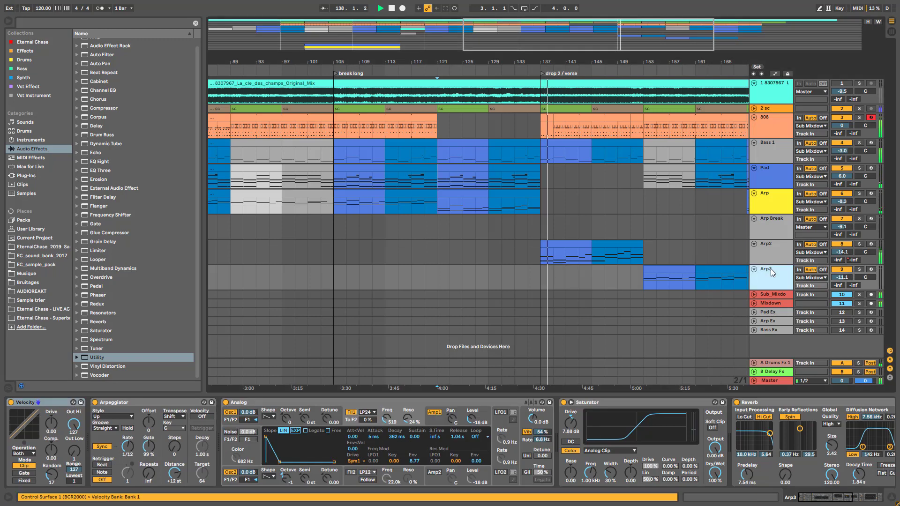
pyautogui.click(793, 496)
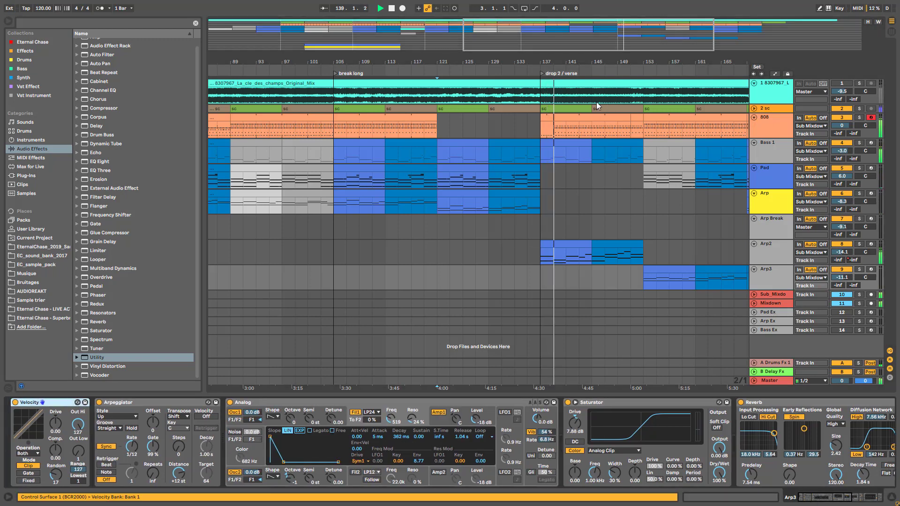
# Play the arrangement from bar 153 in drop 2, where the Arp3 clips start.
pyautogui.moveTo(524, 39); pyautogui.dragTo(524, 28)
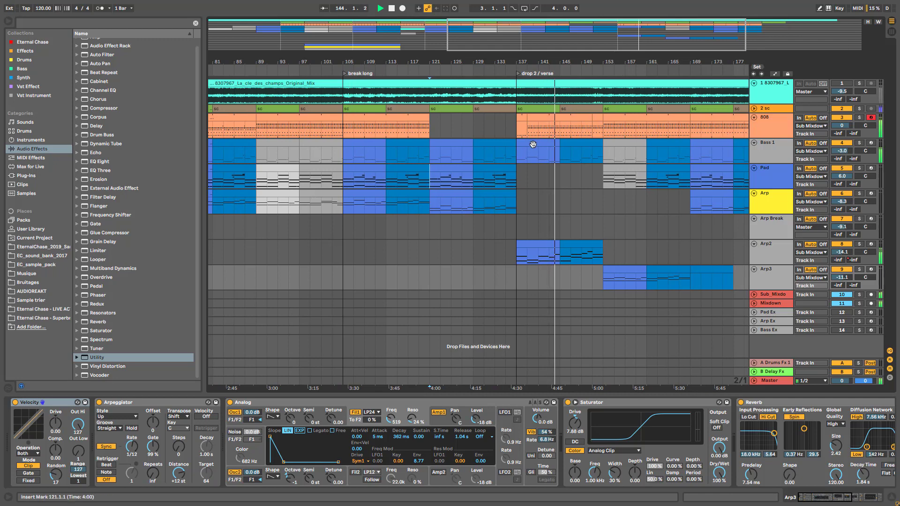
pyautogui.click(598, 227)
pyautogui.press('space')
pyautogui.click(598, 227)
pyautogui.press('space')
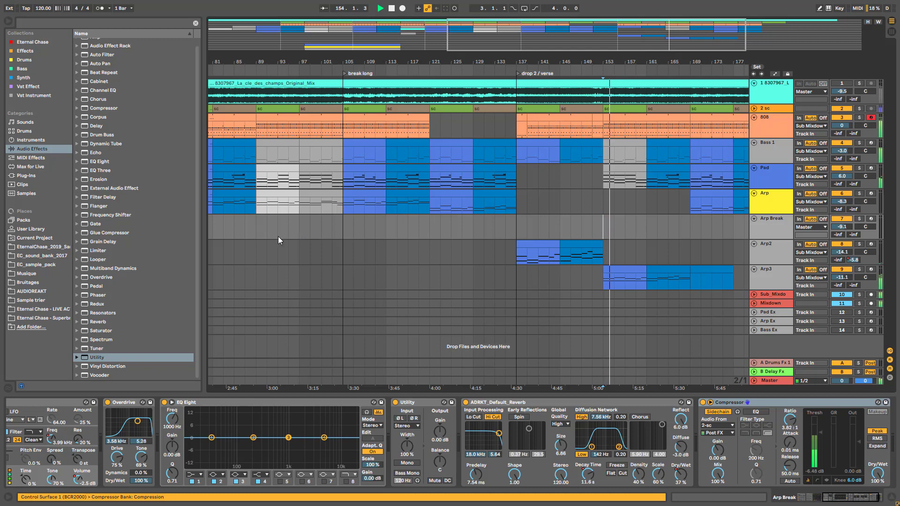
# Move playback back to bar 89 within drop 1, listen briefly and stop.
pyautogui.click(257, 230)
pyautogui.moveTo(452, 51); pyautogui.dragTo(392, 43)
pyautogui.press('space')
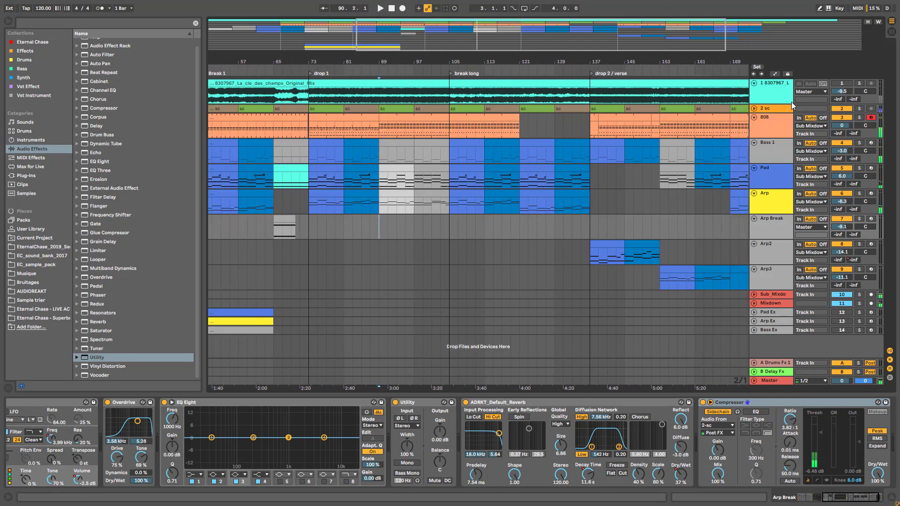
# Solo the 808 track and examine the Kick 808 pad's sample and controls in its drum rack.
pyautogui.click(780, 122)
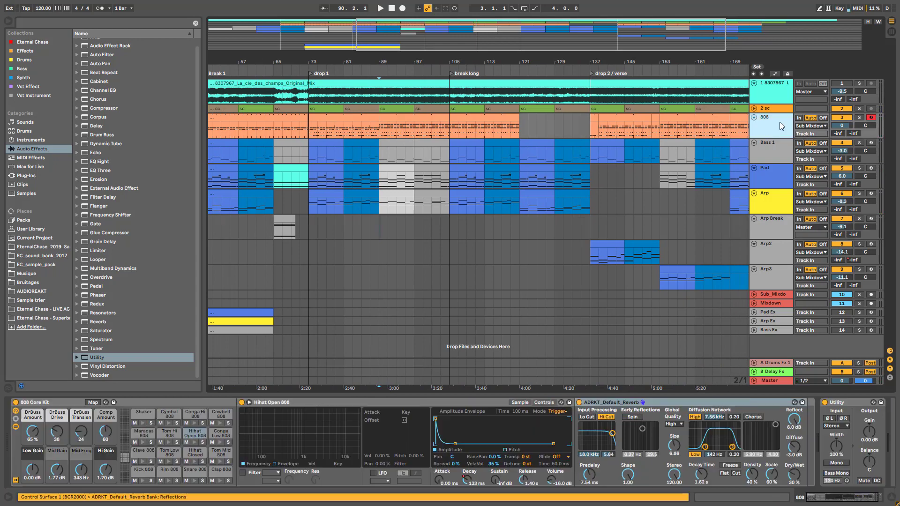
pyautogui.click(859, 118)
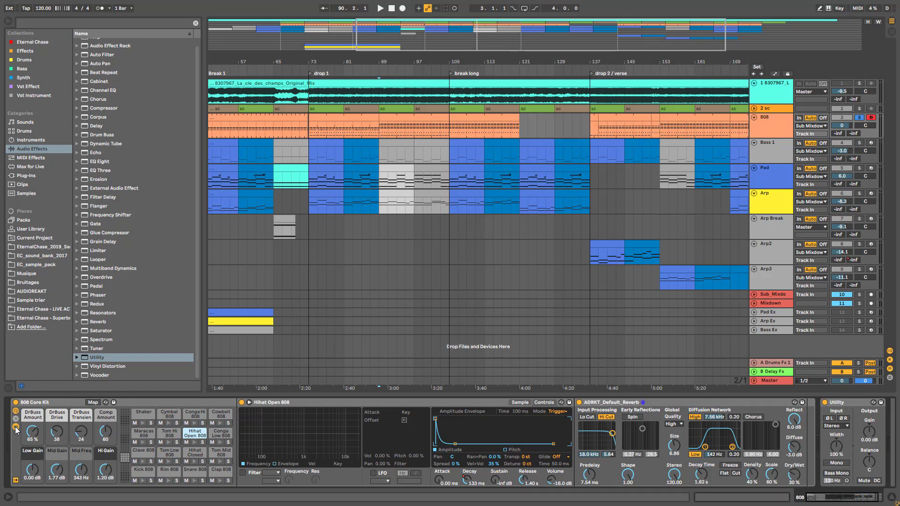
pyautogui.click(145, 469)
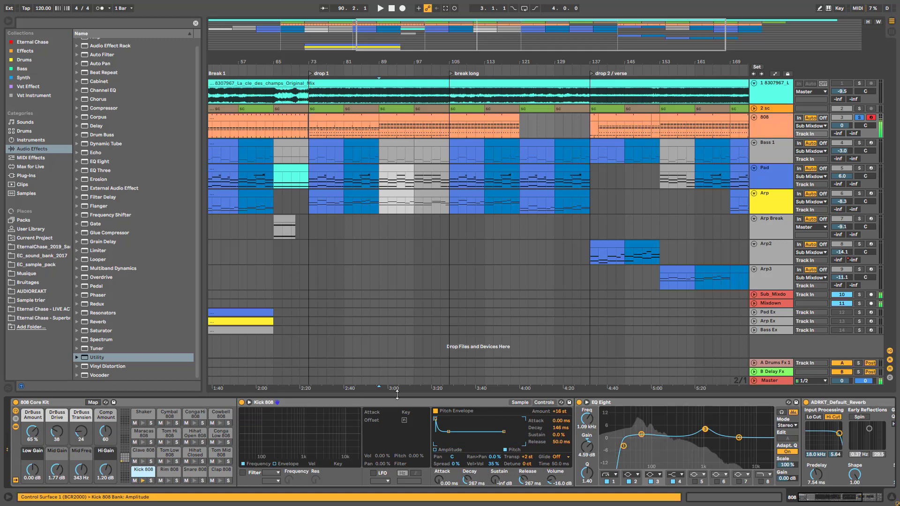
pyautogui.click(520, 402)
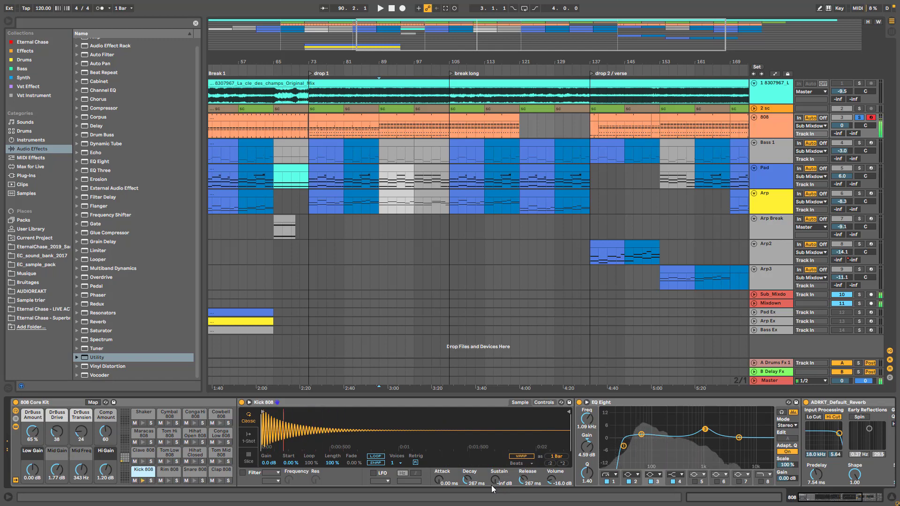
pyautogui.click(543, 402)
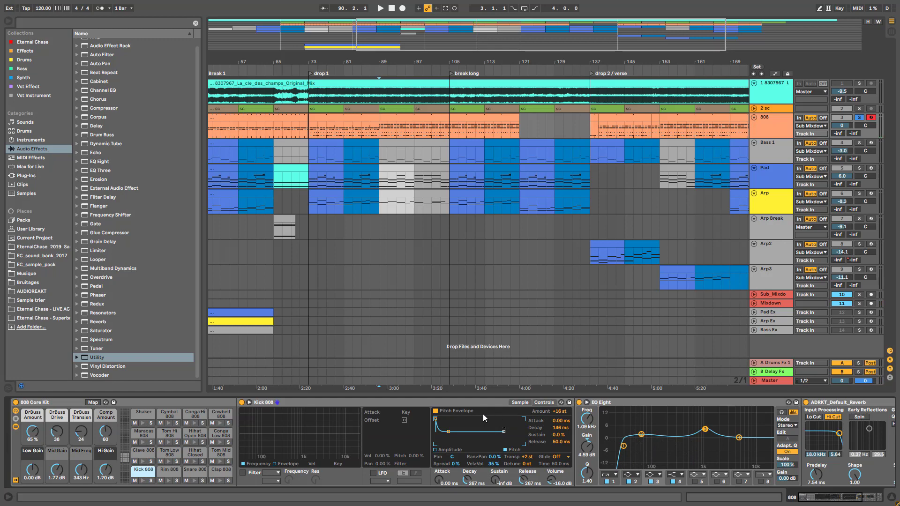
# Audition the Kick 808 with its pitch envelope off and on, trying other envelope decay times.
pyautogui.click(436, 411)
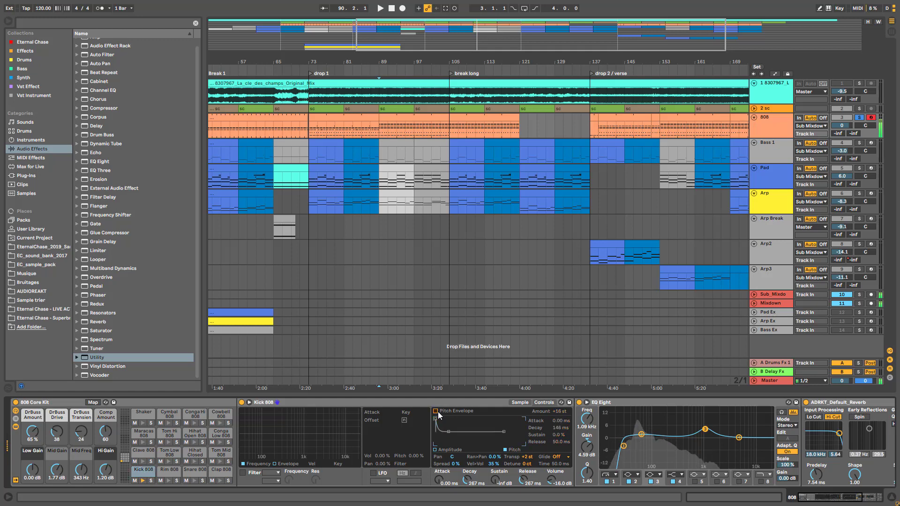
pyautogui.click(436, 412)
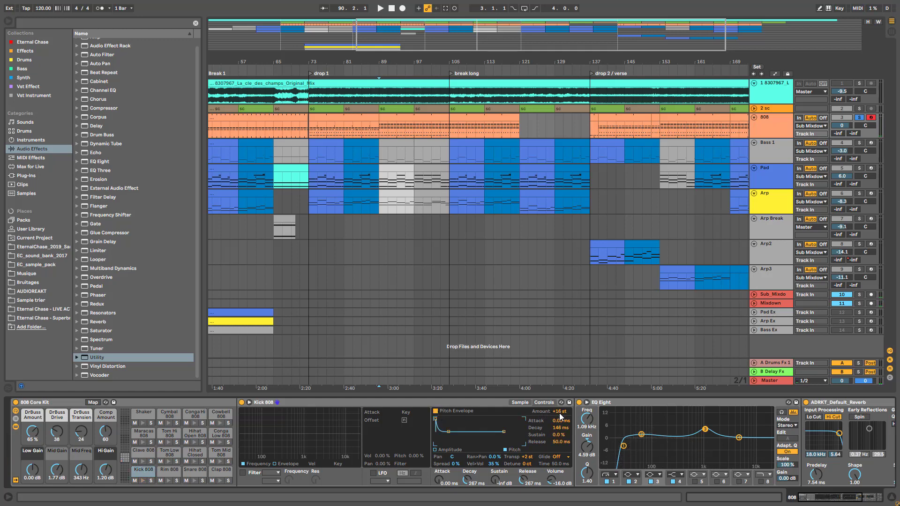
pyautogui.moveTo(561, 428); pyautogui.dragTo(559, 397)
pyautogui.moveTo(561, 432)
pyautogui.mouseDown()
pyautogui.moveTo(561, 439)
pyautogui.moveTo(564, 423)
pyautogui.mouseUp()
pyautogui.click(435, 411)
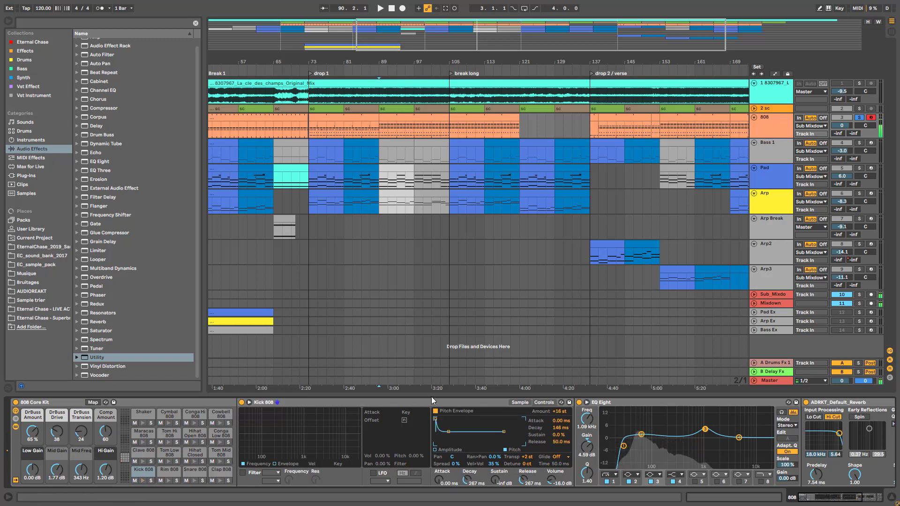
# Collapse the Kick 808 sampler and compare the kick with its EQ Eight off and on, inspecting bands 1 and 3.
pyautogui.doubleClick(400, 403)
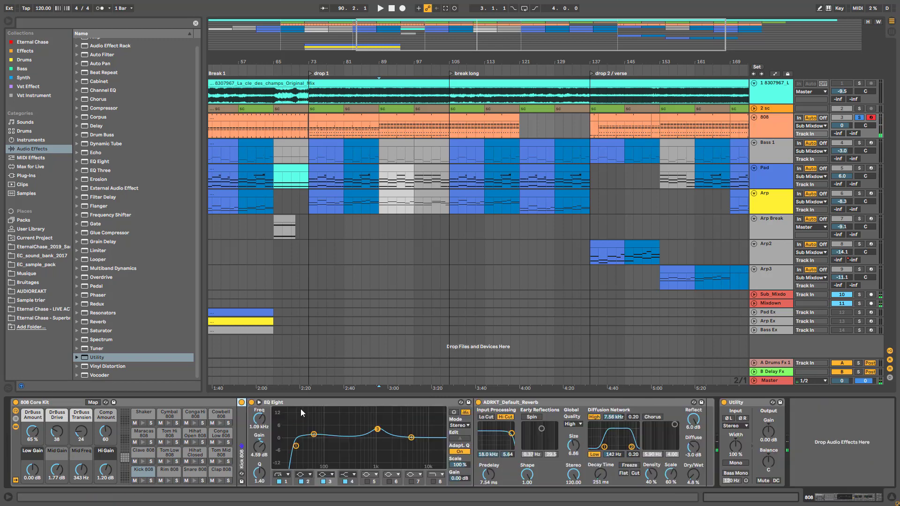
pyautogui.click(251, 402)
pyautogui.click(252, 402)
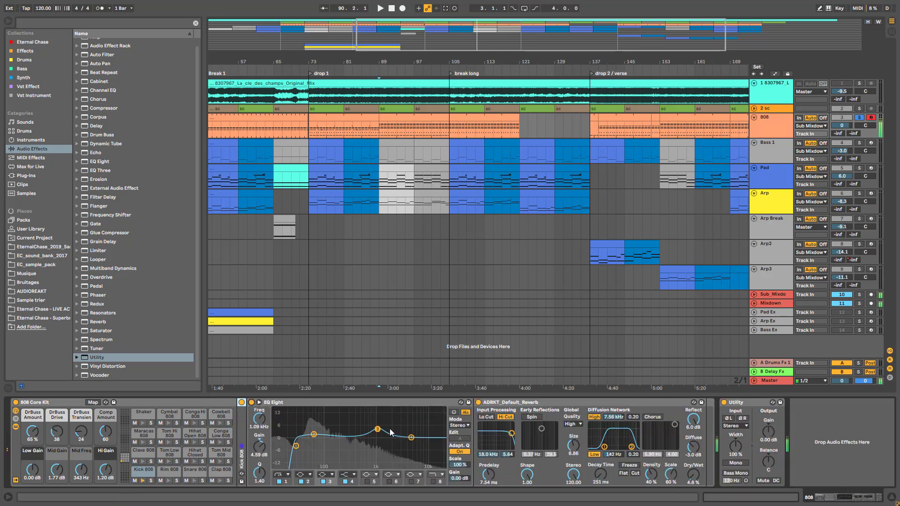
pyautogui.click(296, 446)
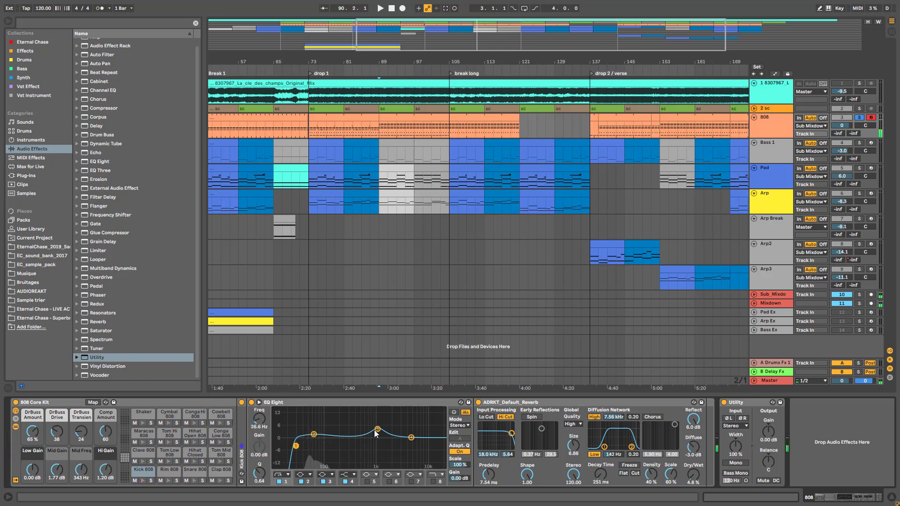
pyautogui.click(319, 476)
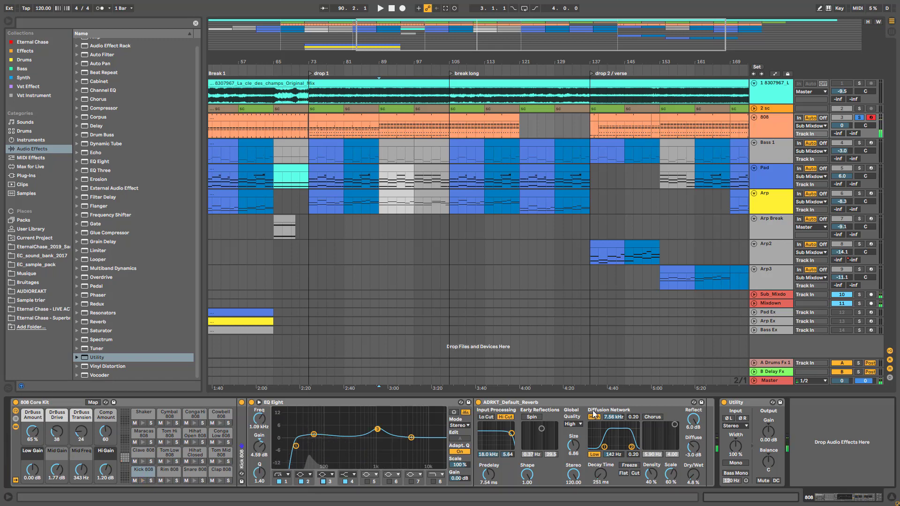
# Compare the kick with the ADRKT_Default_Reverb device switched off and on.
pyautogui.click(572, 404)
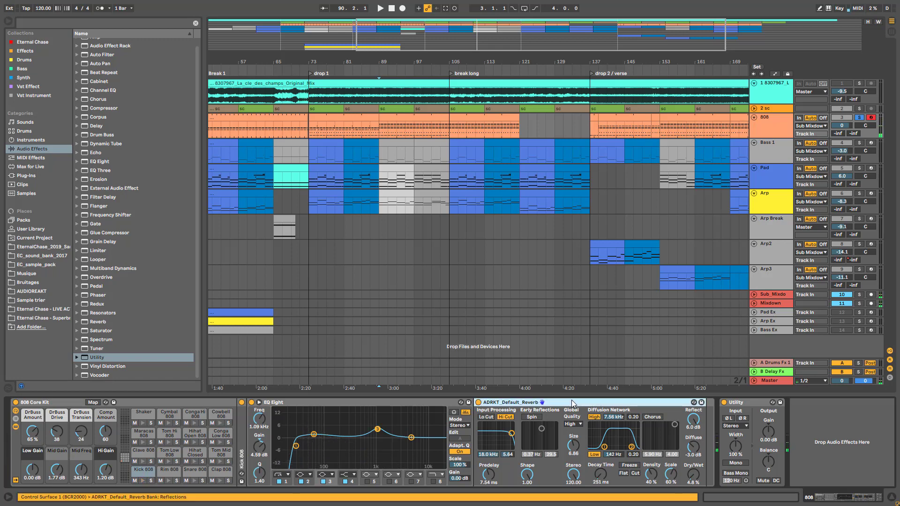
pyautogui.click(478, 403)
pyautogui.click(477, 403)
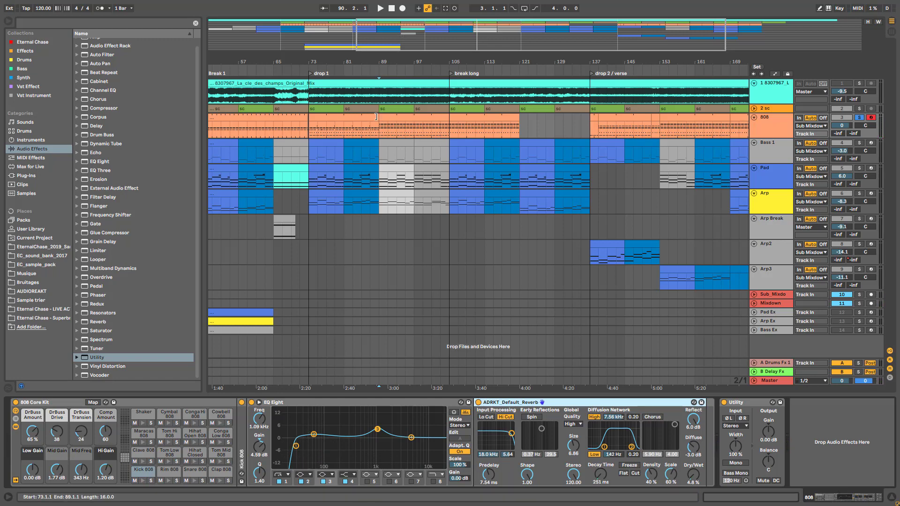
# Open the 808 MIDI clip at bar 73, the start of drop 1, and play it briefly.
pyautogui.doubleClick(341, 115)
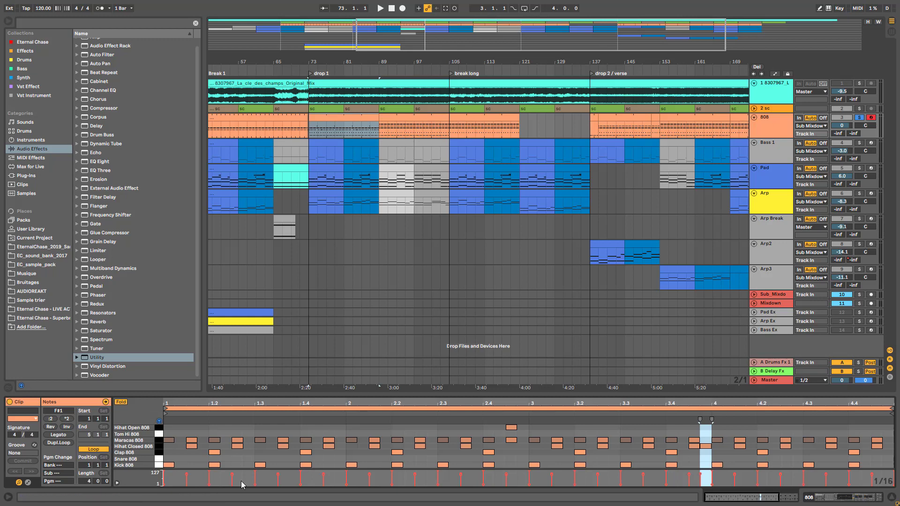
pyautogui.press('space')
pyautogui.press('space')
# Solo the Hihat Closed 808 pad in the 808 Core Kit, start playback and show that pad's devices.
pyautogui.click(787, 120)
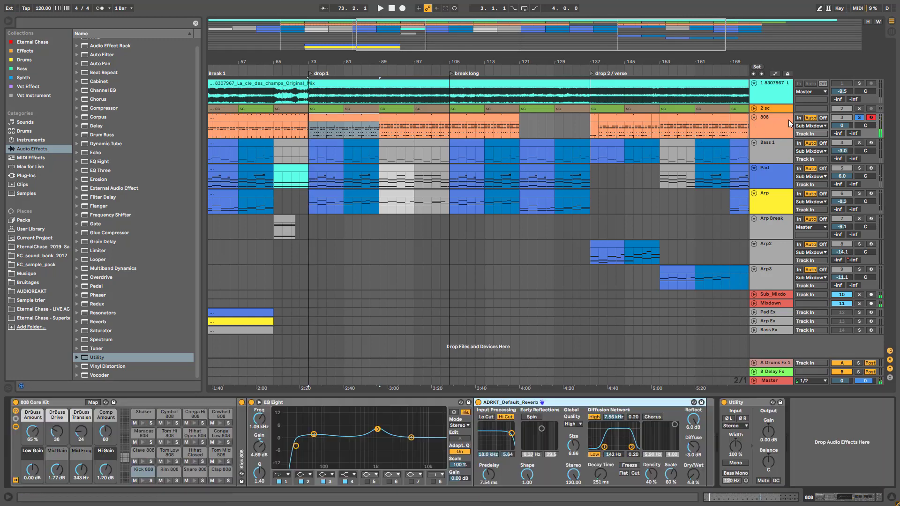
pyautogui.click(203, 462)
pyautogui.press('space')
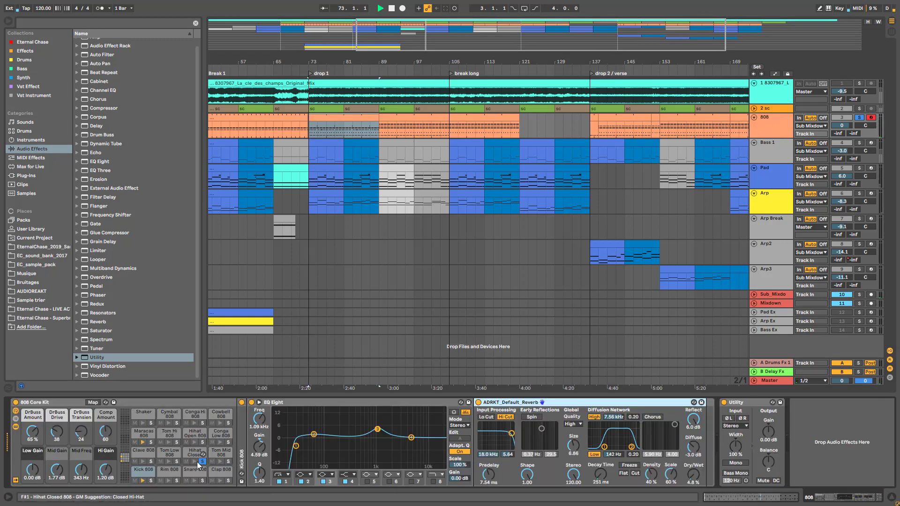
pyautogui.click(196, 455)
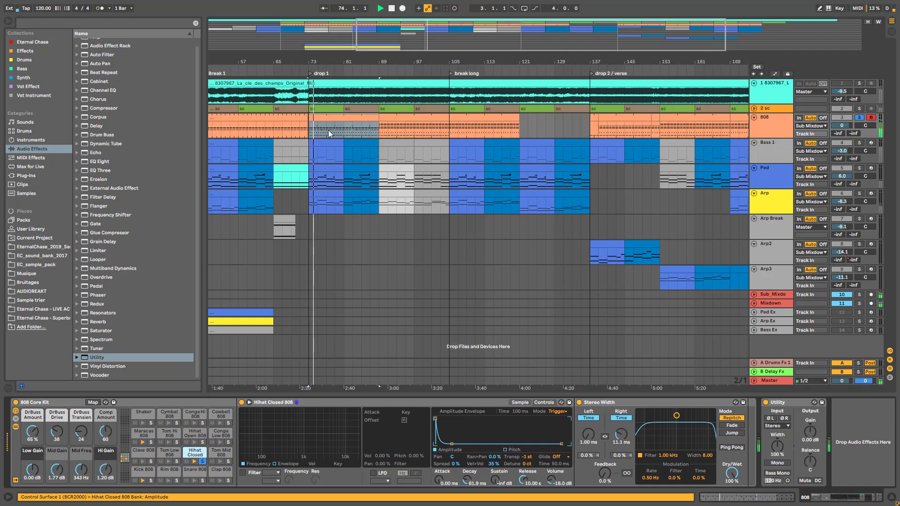
# Select the Hihat Closed 808's Stereo Width device and show the sampler's sample view.
pyautogui.click(615, 402)
pyautogui.click(518, 403)
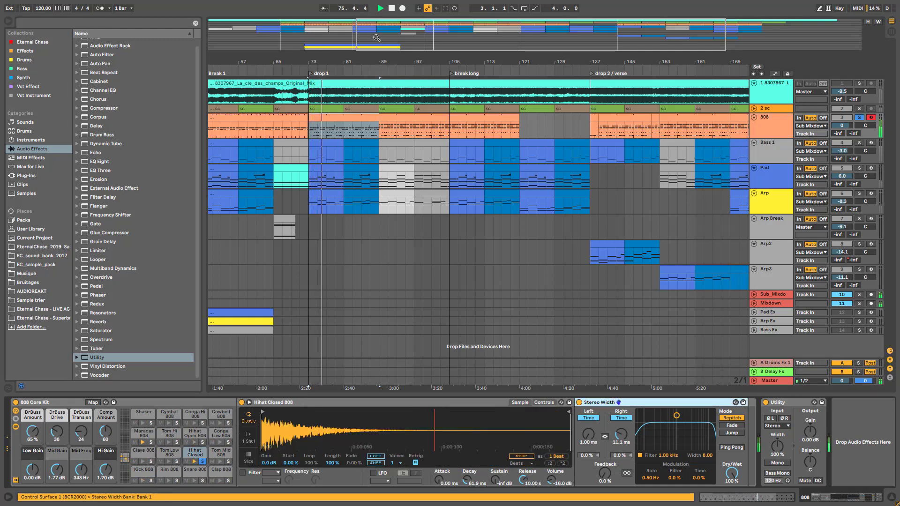
# Open the 808 MIDI clip at bar 49 in an enlarged note editor and examine its pattern during playback.
pyautogui.moveTo(376, 38); pyautogui.dragTo(409, 121)
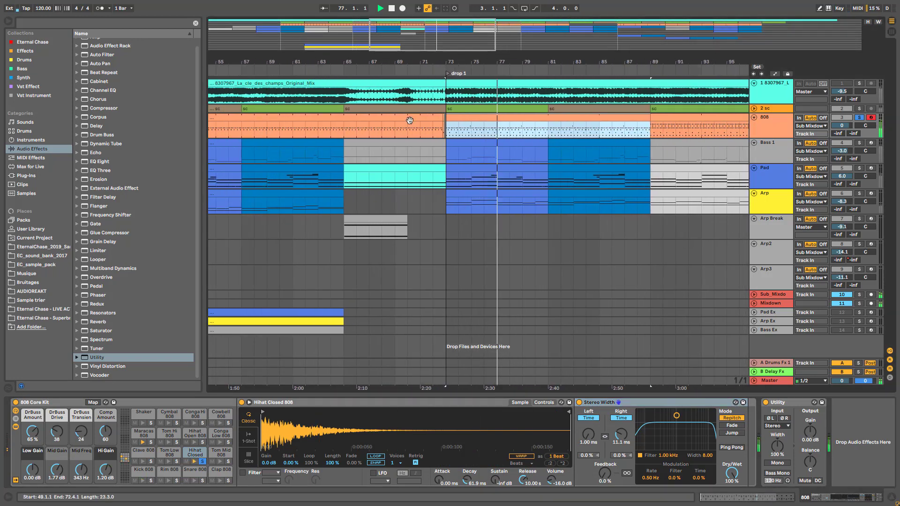
pyautogui.doubleClick(408, 122)
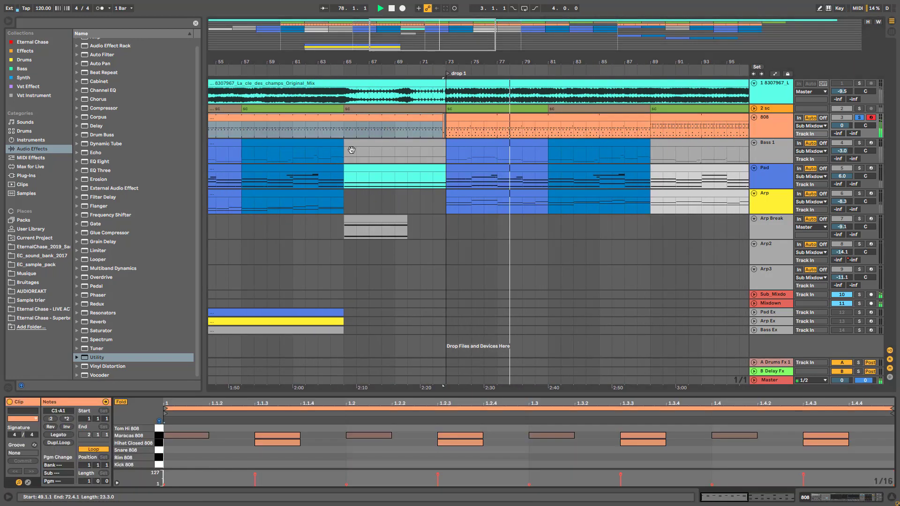
pyautogui.moveTo(290, 395); pyautogui.dragTo(295, 192)
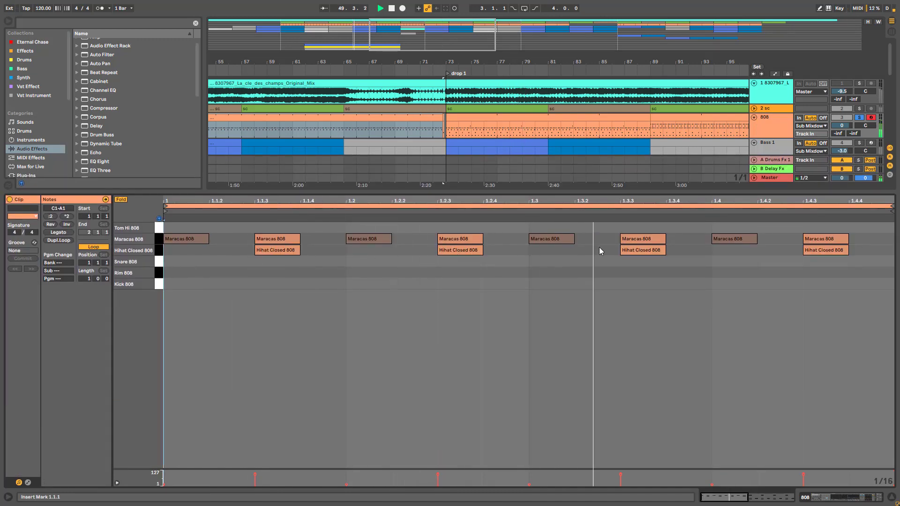
pyautogui.press('space')
# Return to the 808 track's devices, solo the Maracas 808 pad, play it and show its device chain.
pyautogui.doubleClick(777, 125)
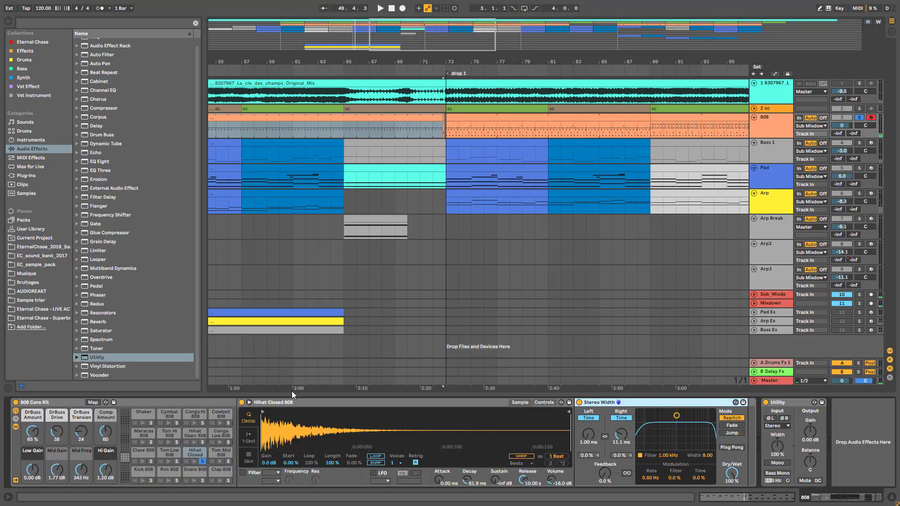
pyautogui.click(151, 443)
pyautogui.press('space')
pyautogui.click(144, 437)
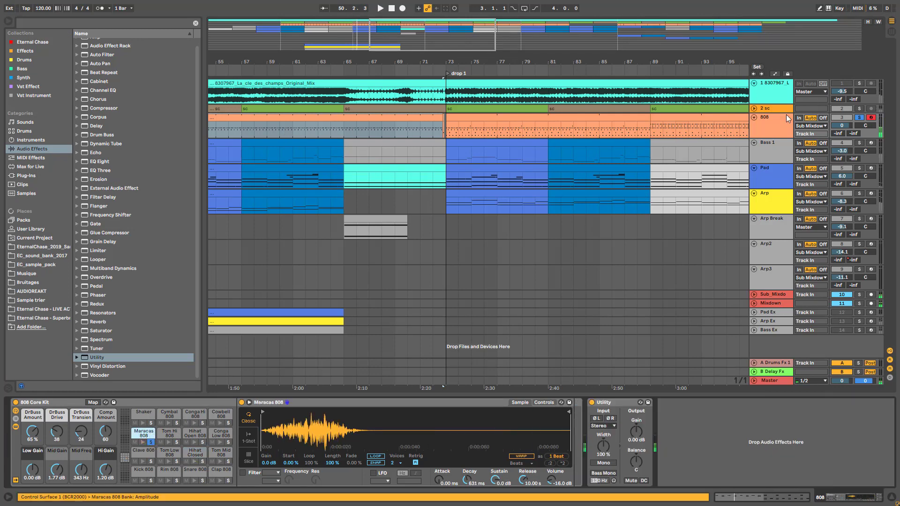
# Play the soloed maracas from the 808 clip at bar 49 and from bar 33.
pyautogui.click(310, 136)
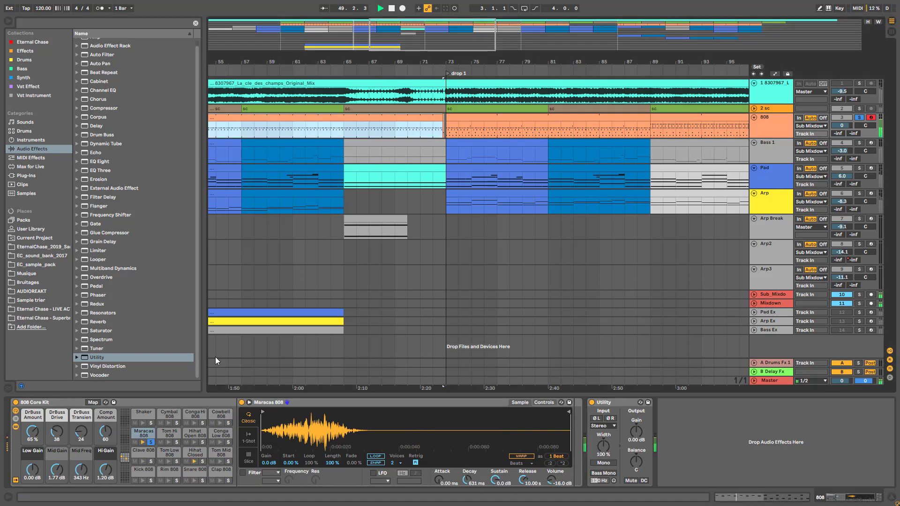
pyautogui.moveTo(406, 31); pyautogui.dragTo(341, 255)
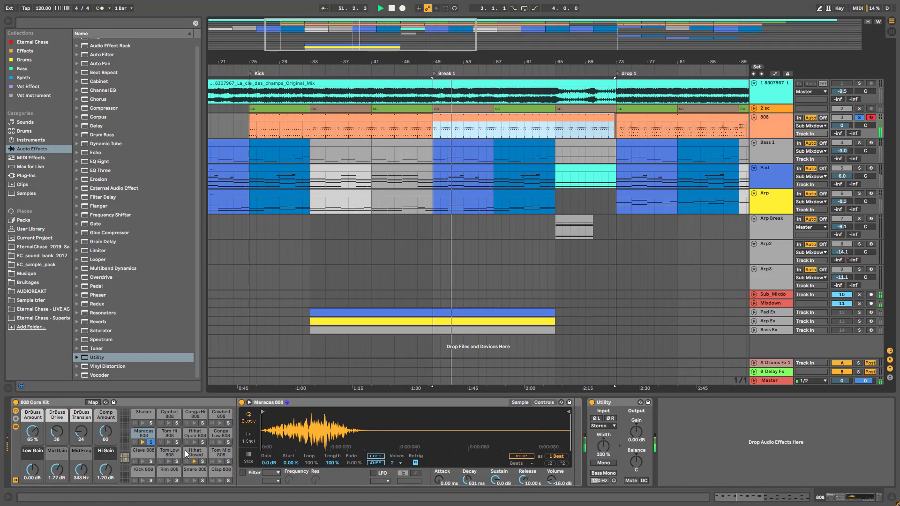
pyautogui.click(313, 130)
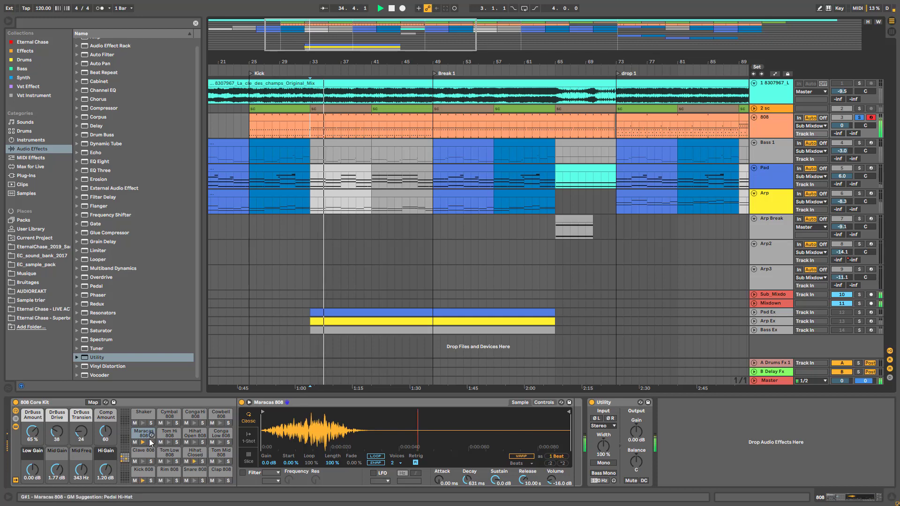
# Open the 808 clip at bar 33, play it to examine the note pattern, and reduce the note editor's height.
pyautogui.click(333, 121)
pyautogui.doubleClick(333, 121)
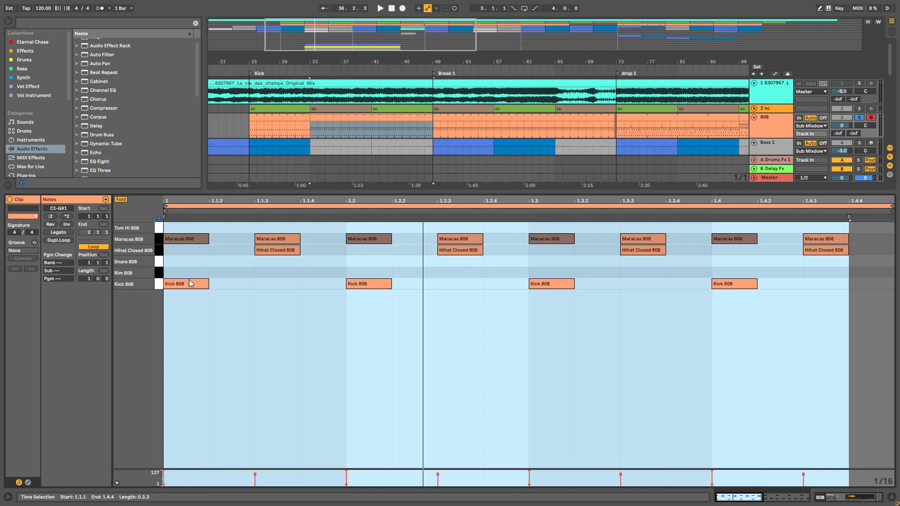
pyautogui.press('space')
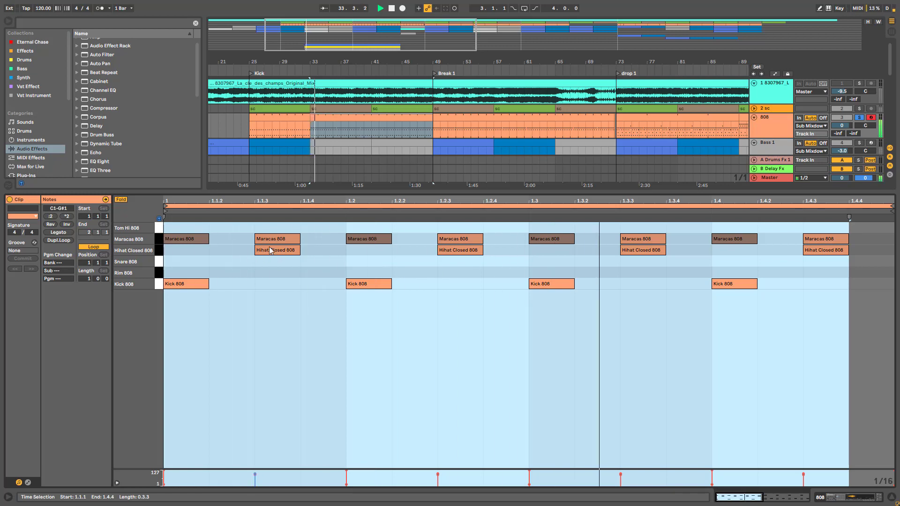
pyautogui.moveTo(427, 192); pyautogui.dragTo(415, 269)
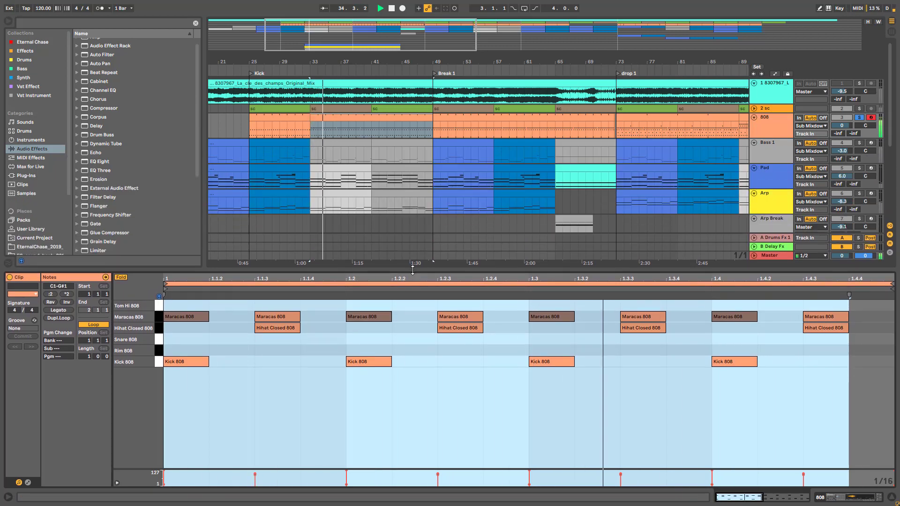
pyautogui.press('space')
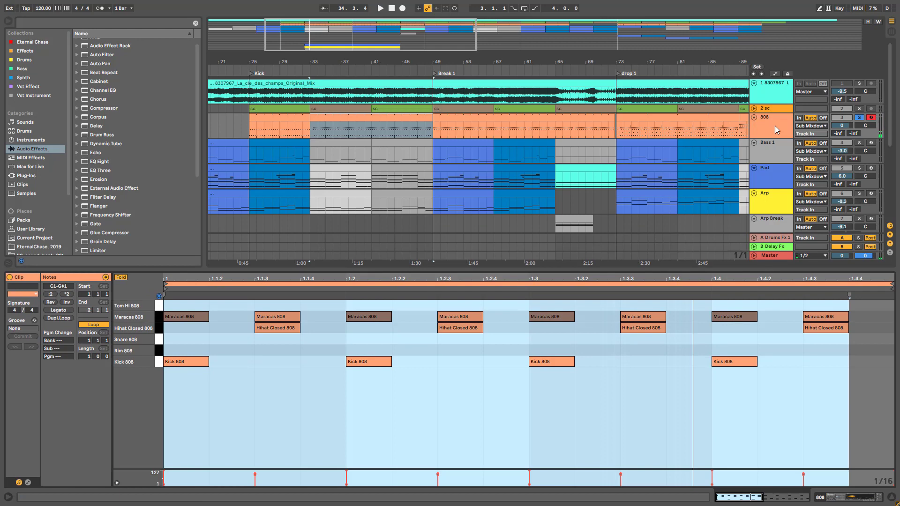
# Make the 808 track taller and open and play its MIDI clip at bar 73, the start of drop 1.
pyautogui.moveTo(776, 138); pyautogui.dragTo(773, 156)
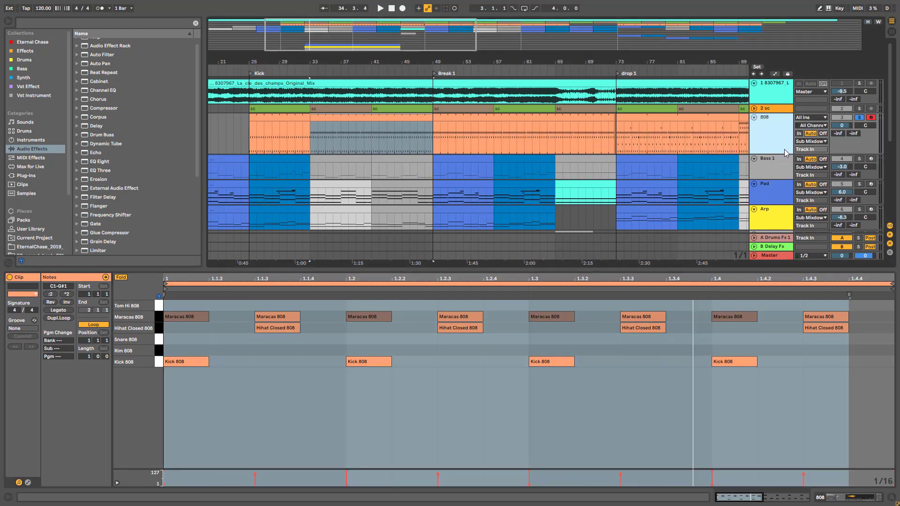
pyautogui.click(634, 116)
pyautogui.click(777, 123)
pyautogui.press('space')
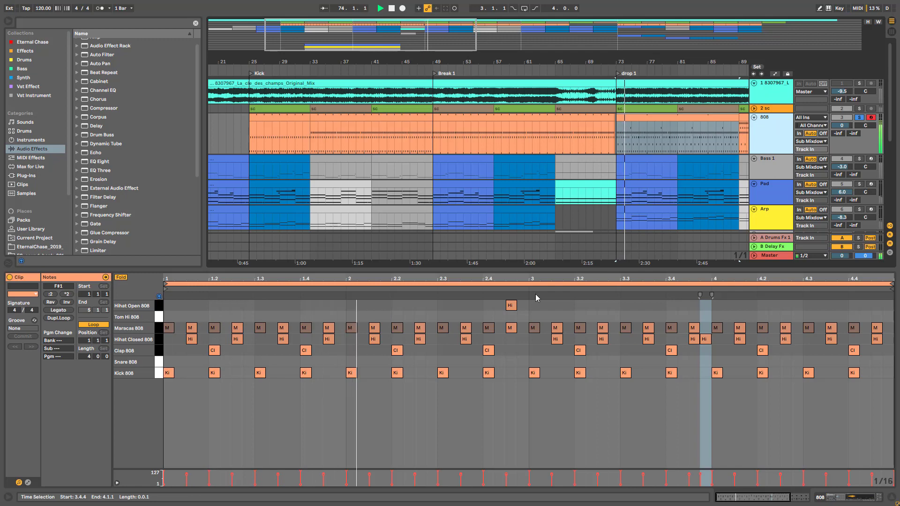
# Show the 808 track's devices again, then select and audition the Clap 808 pad in the 808 Core Kit.
pyautogui.doubleClick(772, 122)
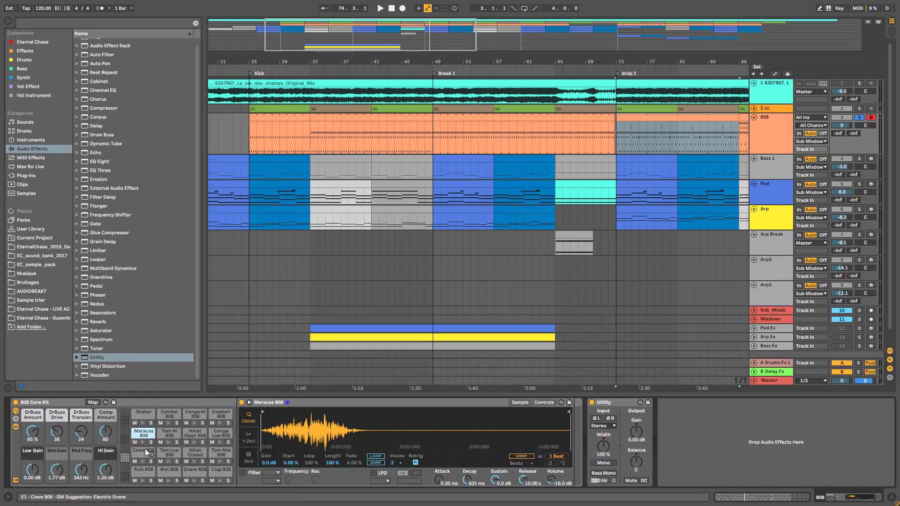
pyautogui.click(220, 469)
pyautogui.click(216, 482)
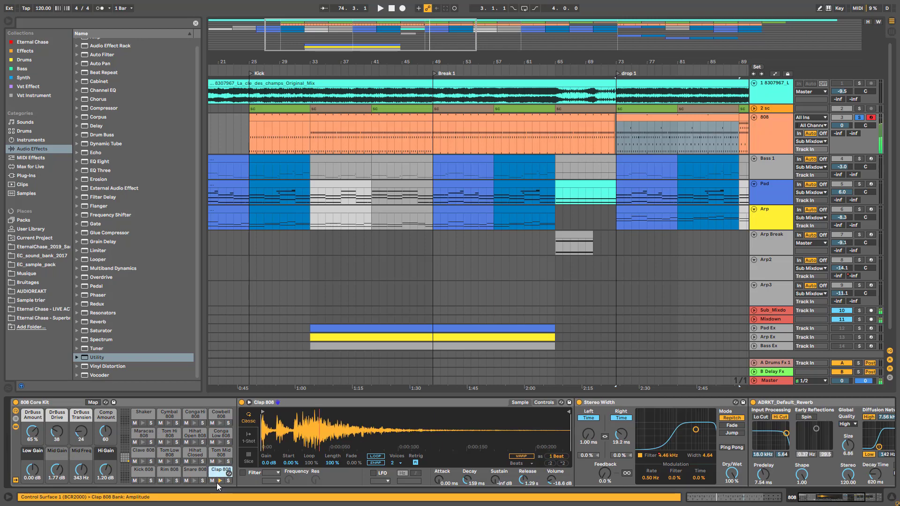
# Select the 808 clip at the start of drop 1 and play it.
pyautogui.click(680, 134)
pyautogui.press('+')
pyautogui.press('+')
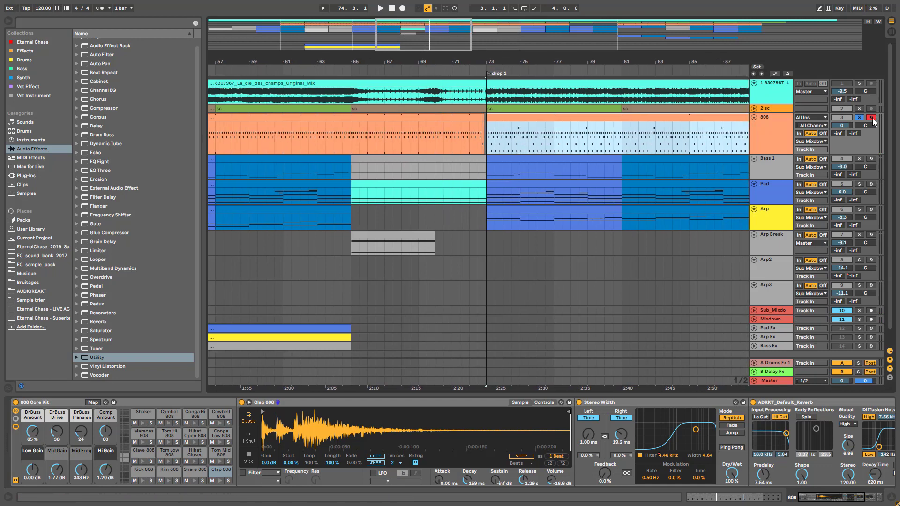
pyautogui.press('space')
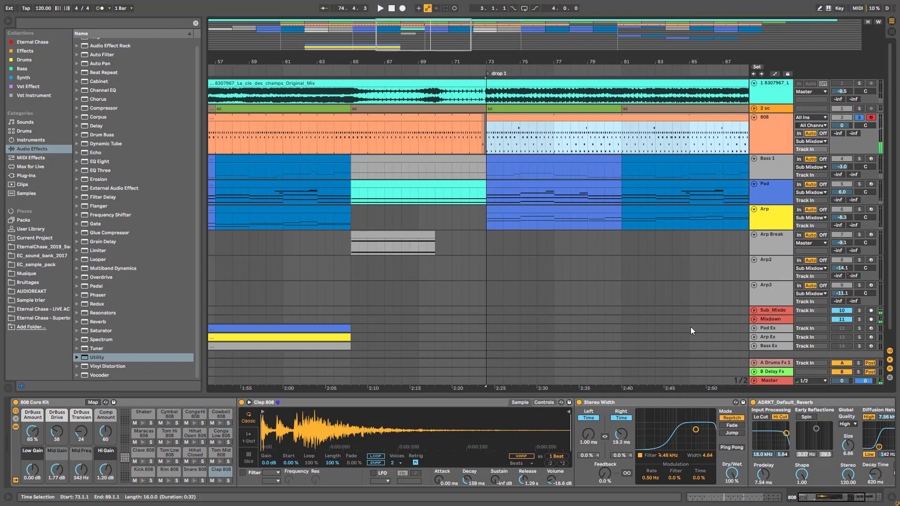
# Compare the Original Mix audio track with the 808 track by soloing and playing each from drop 1.
pyautogui.click(859, 84)
pyautogui.press('space')
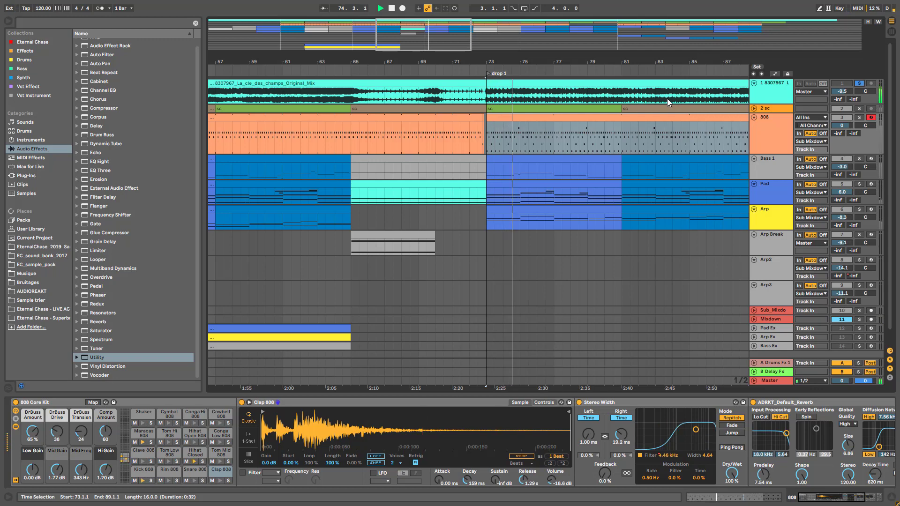
pyautogui.press('space')
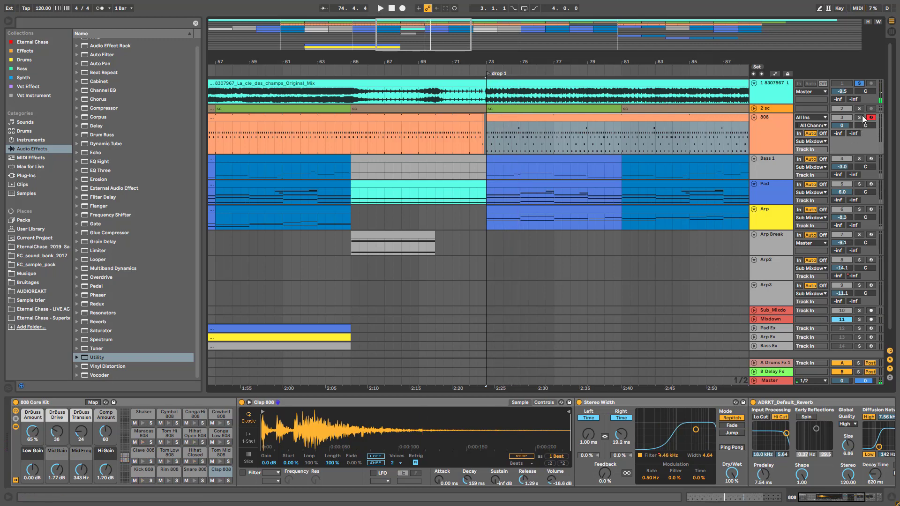
pyautogui.click(862, 117)
pyautogui.press('space')
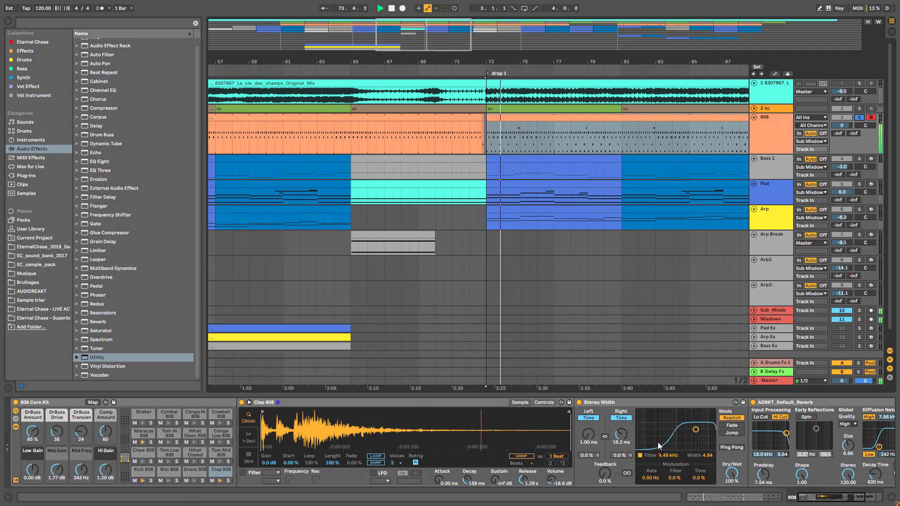
pyautogui.press('space')
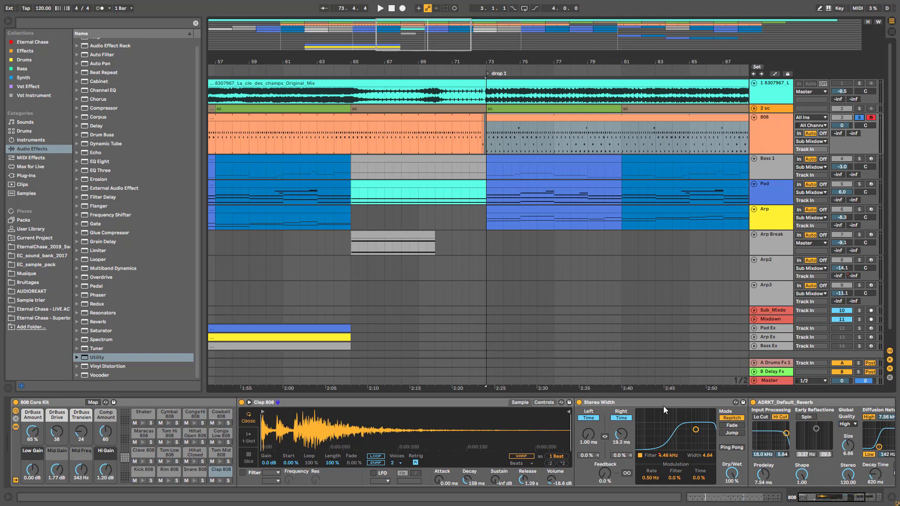
# Play the drop while examining the clap's Stereo Width filter and nudging the Clap 808 sampler's Decay.
pyautogui.click(621, 419)
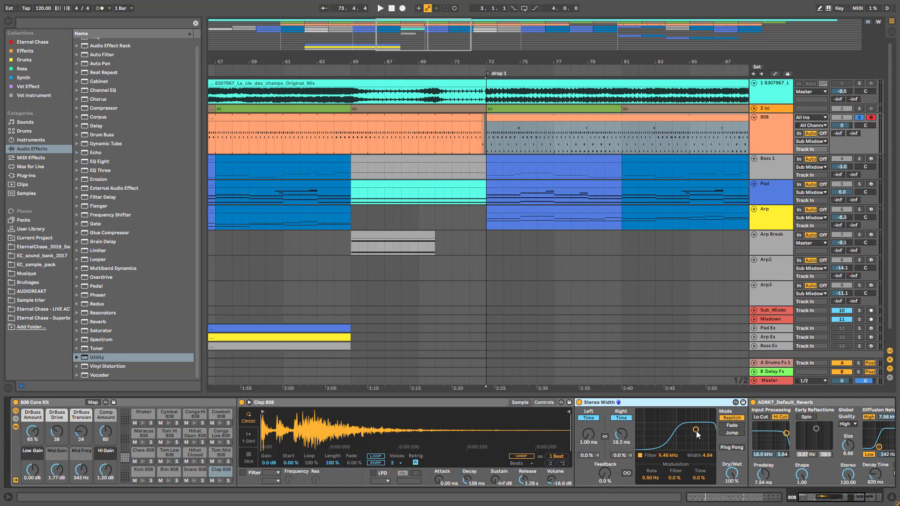
pyautogui.press('space')
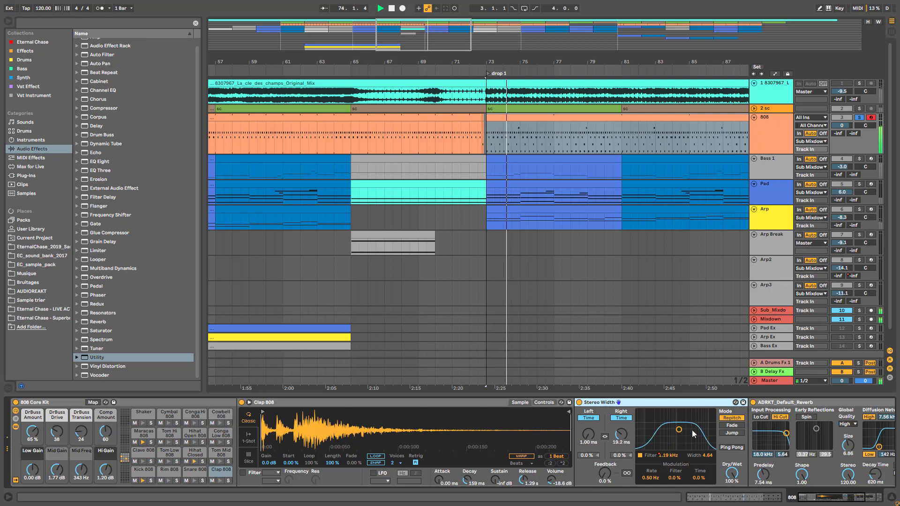
pyautogui.press('space')
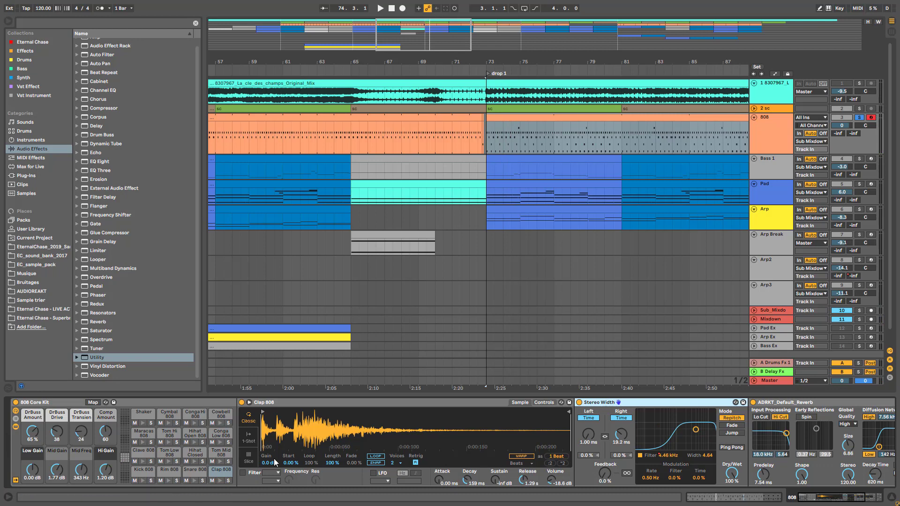
pyautogui.press('space')
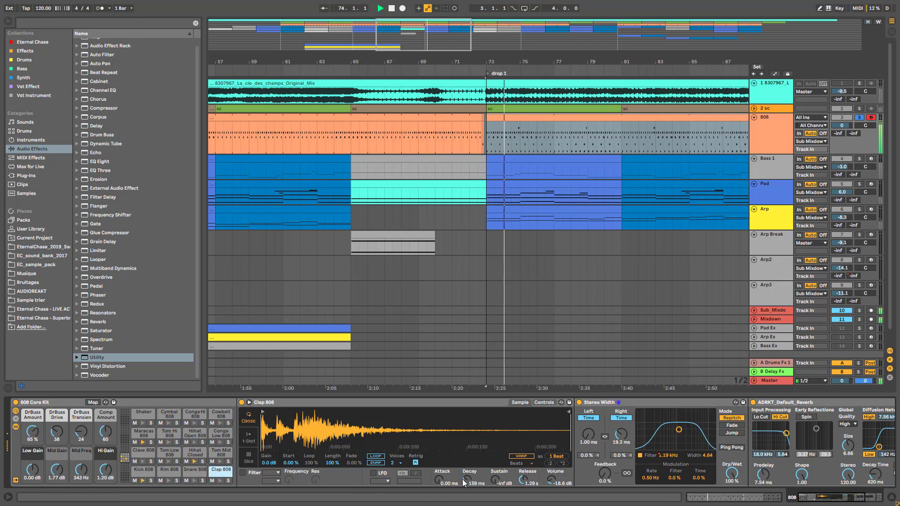
pyautogui.moveTo(467, 480); pyautogui.dragTo(467, 484)
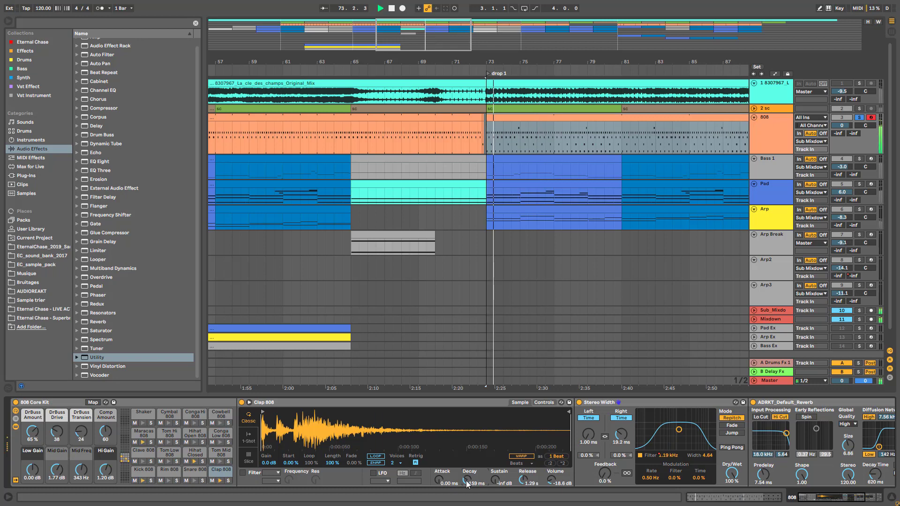
# Show the Clap 808 sampler's controls and try a Detune of about +4 ct during playback.
pyautogui.click(556, 403)
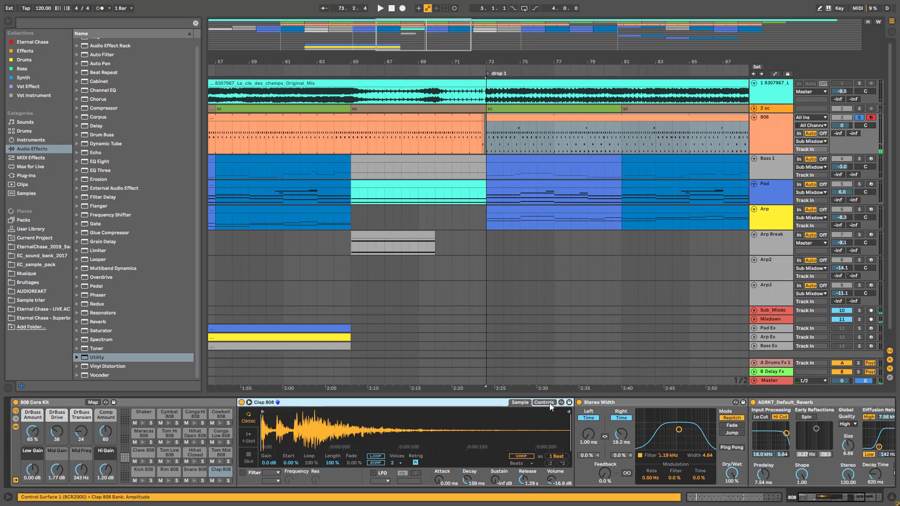
pyautogui.click(547, 402)
pyautogui.press('space')
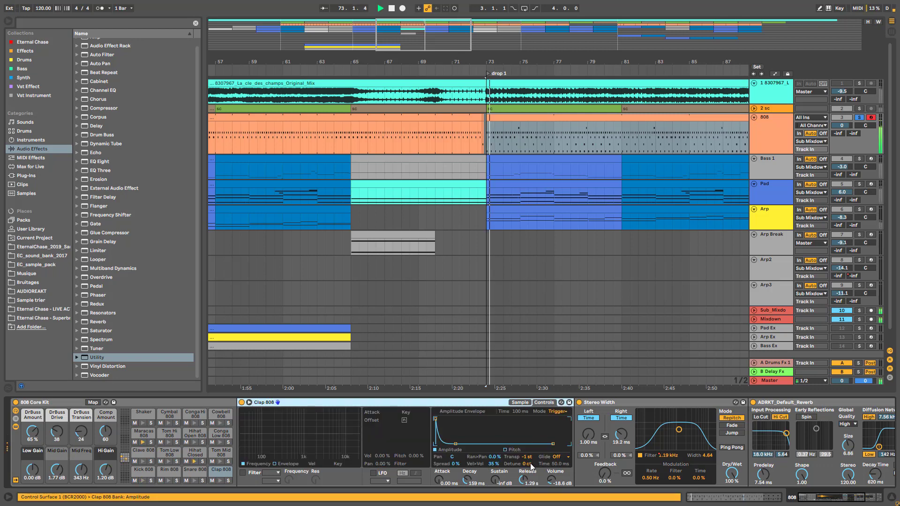
pyautogui.moveTo(530, 463); pyautogui.dragTo(530, 454)
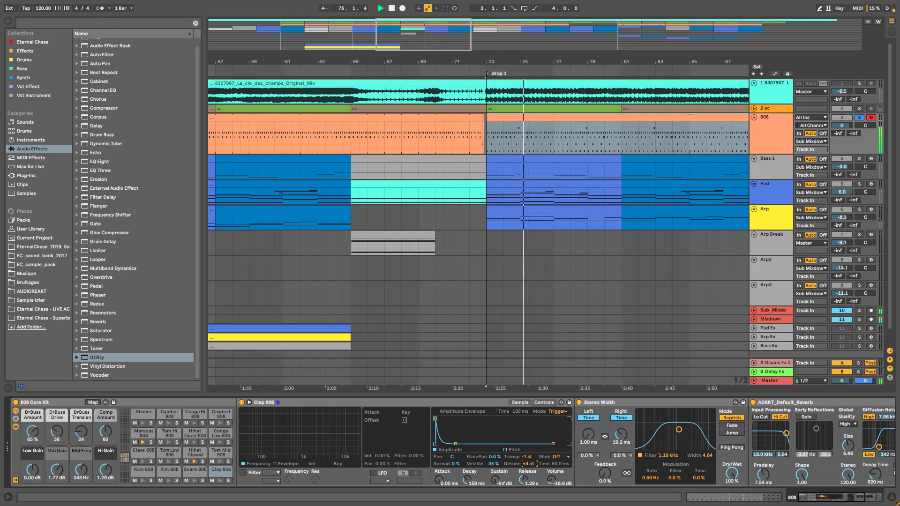
pyautogui.press('space')
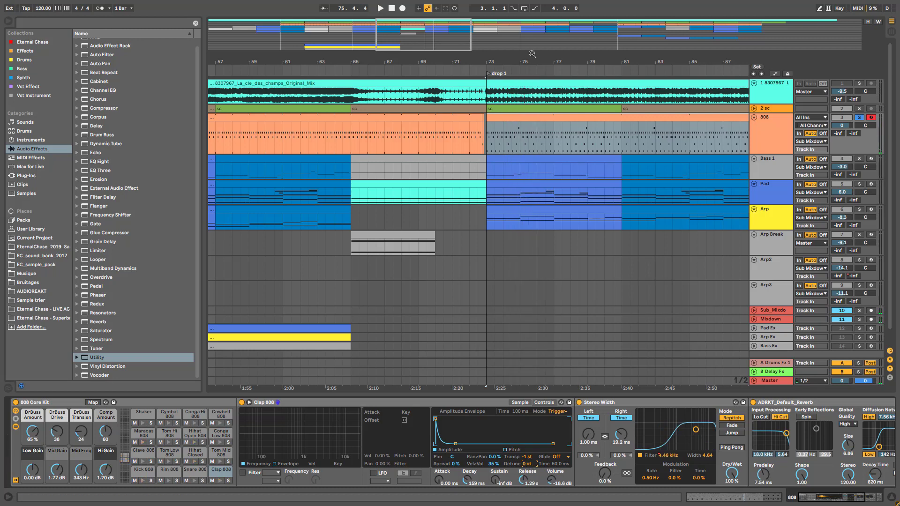
# Play the 808 clip at bar 89 with the Hihat Open 808 pad soloed and its devices shown.
pyautogui.moveTo(438, 43); pyautogui.dragTo(450, 42)
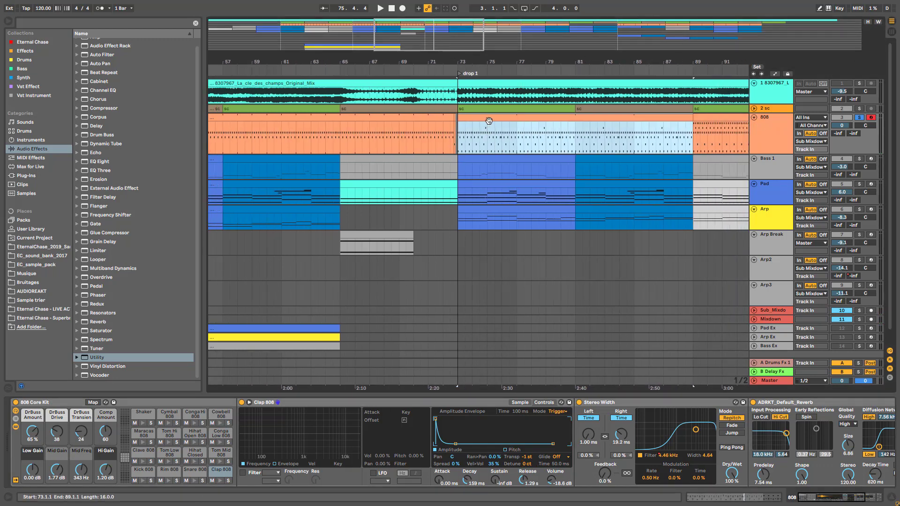
pyautogui.press('space')
pyautogui.moveTo(393, 40); pyautogui.dragTo(442, 32)
pyautogui.press('space')
pyautogui.click(413, 125)
pyautogui.press('space')
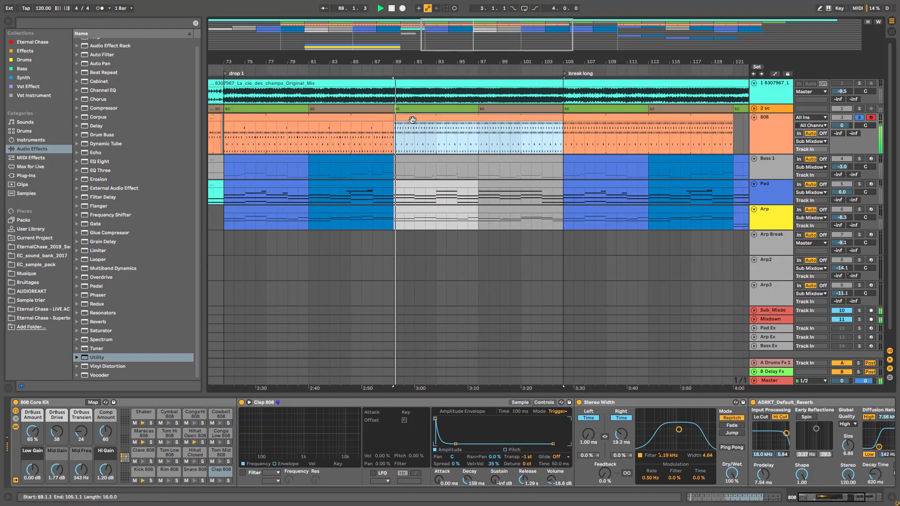
pyautogui.click(190, 436)
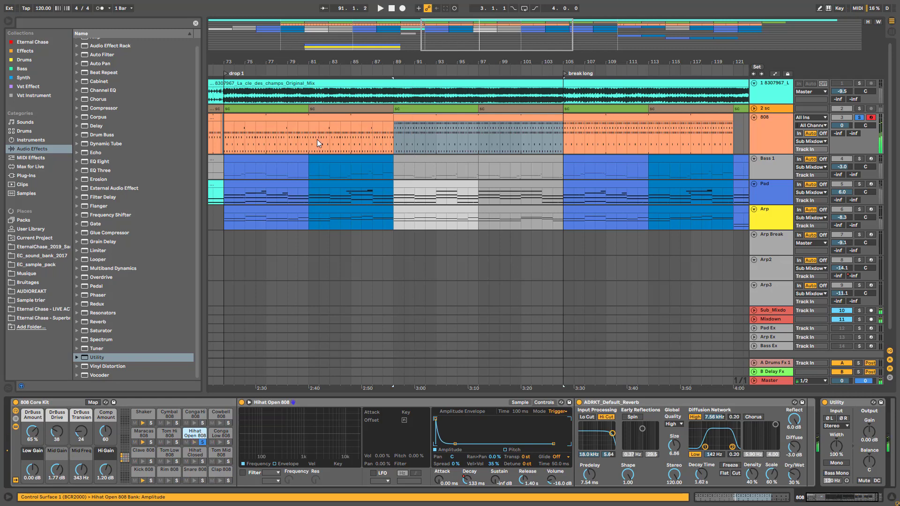
# Play the drop 1 section of the arrangement from bar 74 with the 808 track unsoloed.
pyautogui.moveTo(437, 38); pyautogui.dragTo(321, 145)
pyautogui.click(289, 140)
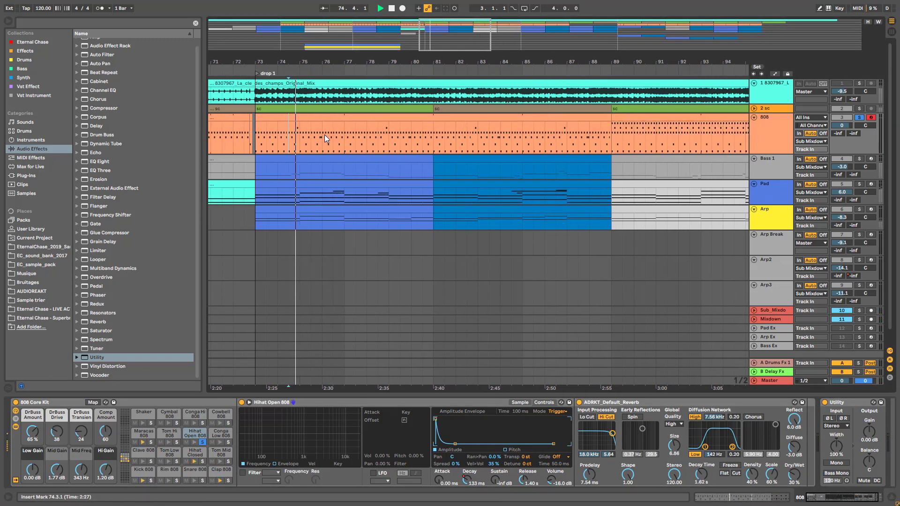
pyautogui.press('space')
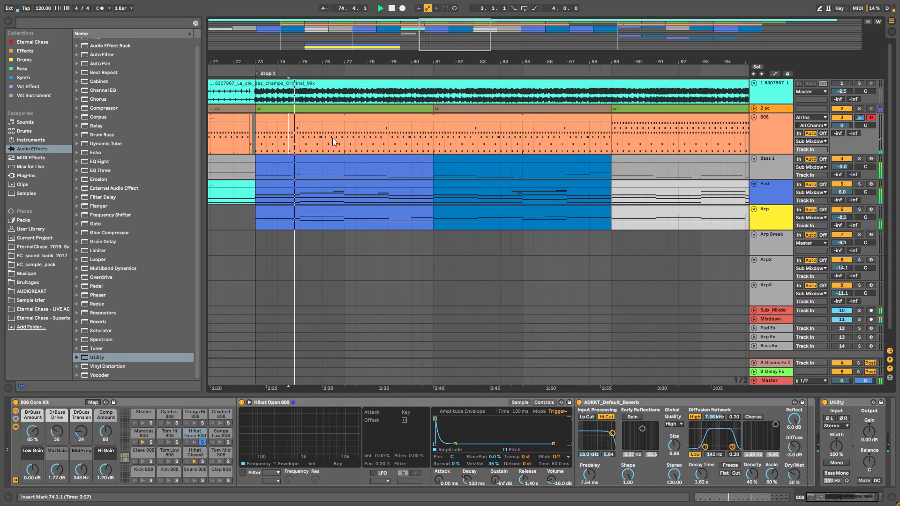
pyautogui.click(282, 119)
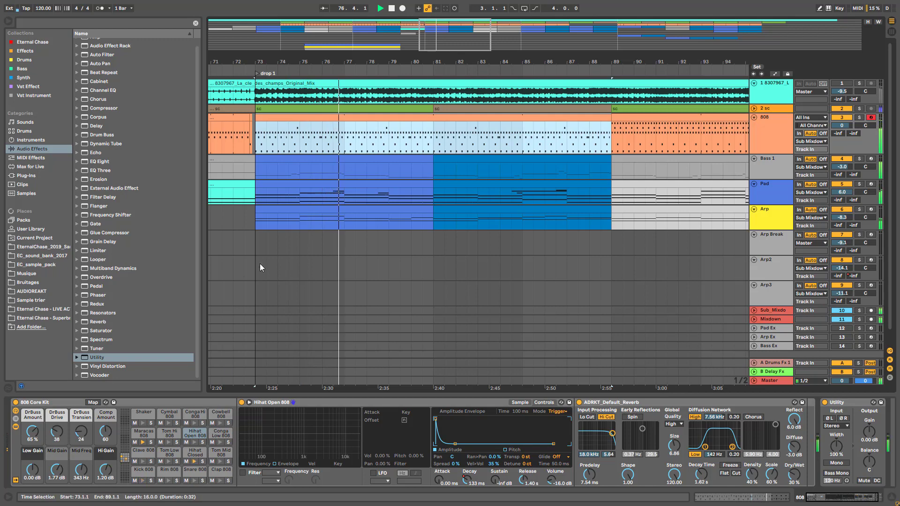
pyautogui.click(378, 140)
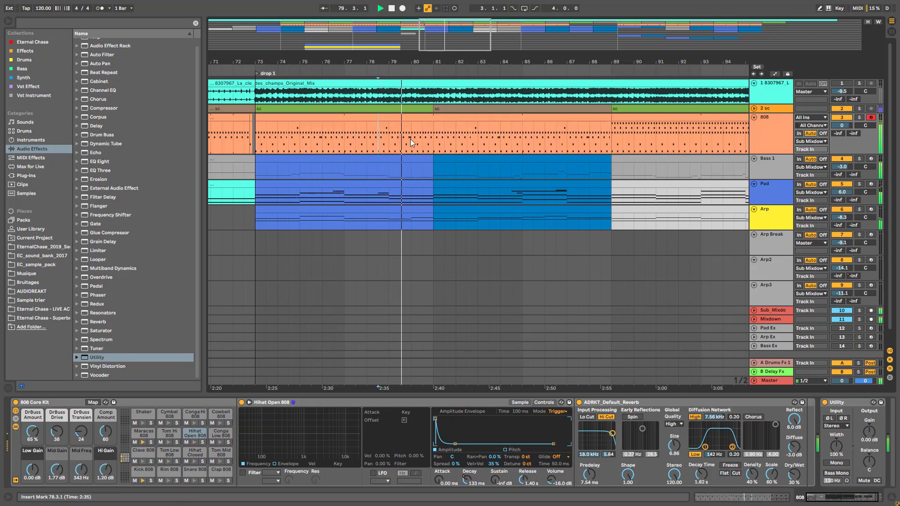
pyautogui.press('space')
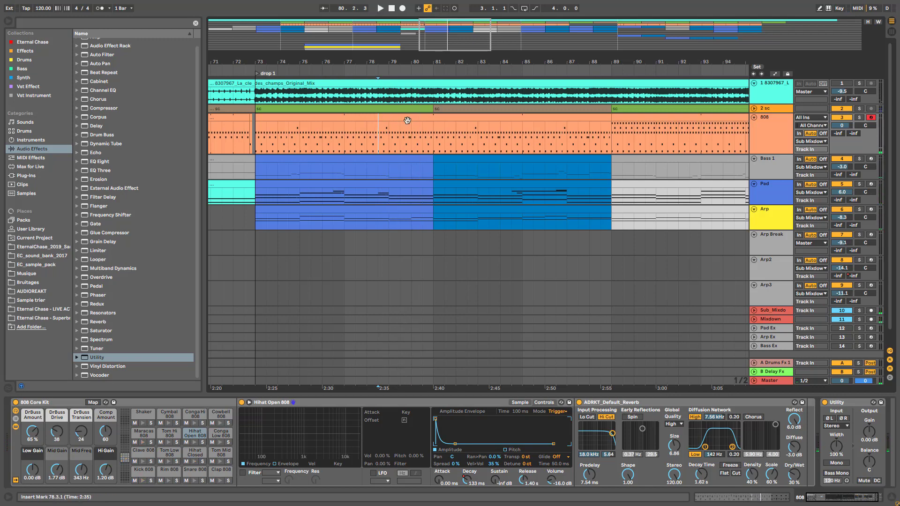
# Open the 808 clip starting at bar 73 and play it while examining its hi-hat notes.
pyautogui.doubleClick(407, 121)
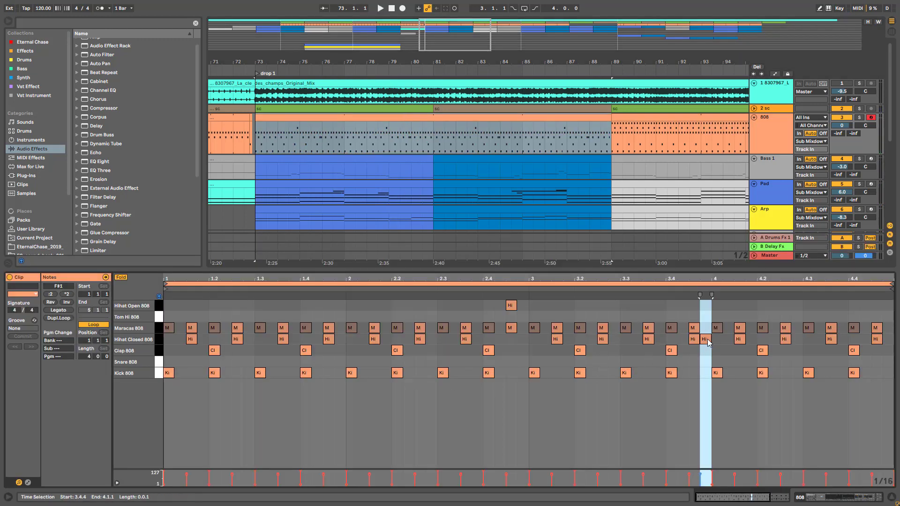
pyautogui.press('space')
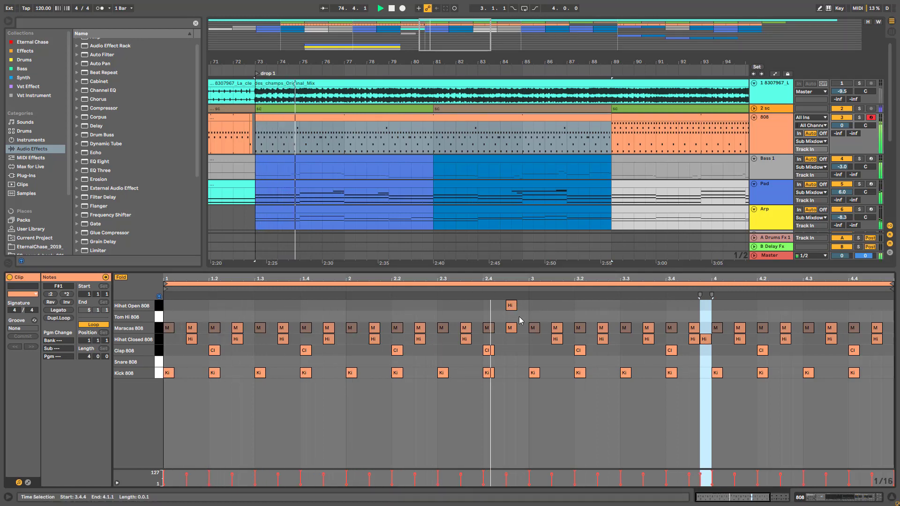
pyautogui.click(662, 432)
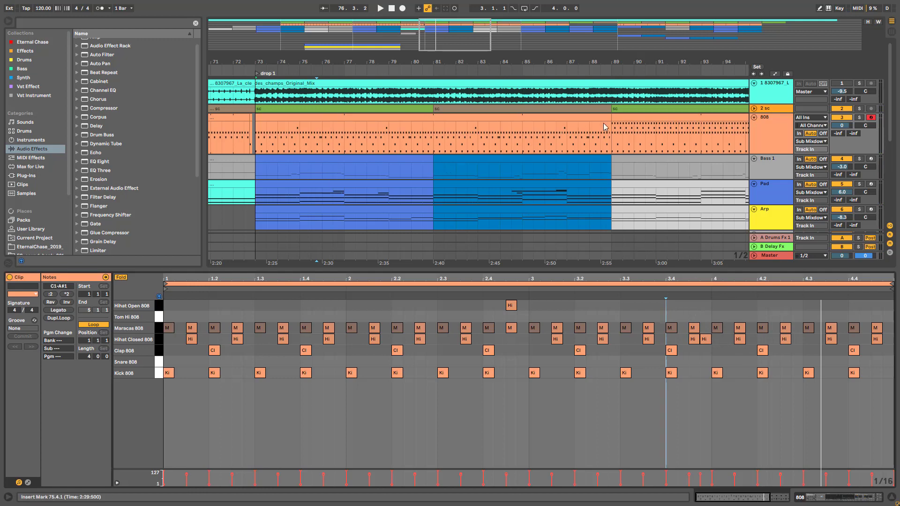
# Open and play the 808 clip at bar 89, solo the 808 track and show its devices.
pyautogui.moveTo(469, 49); pyautogui.dragTo(497, 32)
pyautogui.click(445, 120)
pyautogui.press('space')
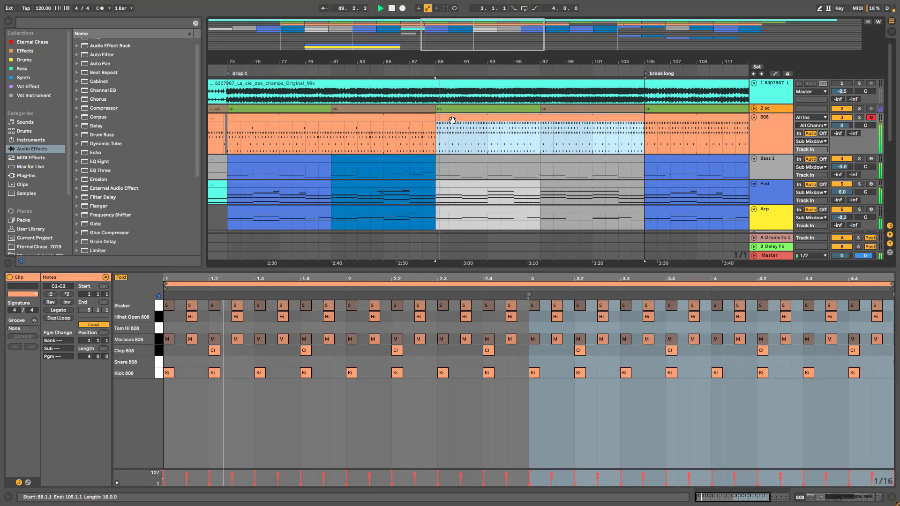
pyautogui.click(859, 117)
pyautogui.doubleClick(778, 119)
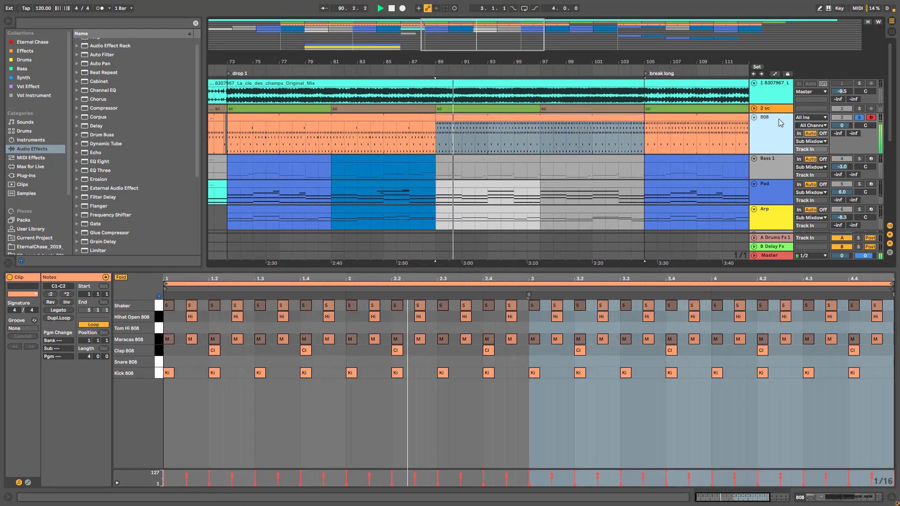
pyautogui.press('space')
# Show the Shaker pad's sample and play it from bar 89, examining the notes in the 808 clip.
pyautogui.click(138, 416)
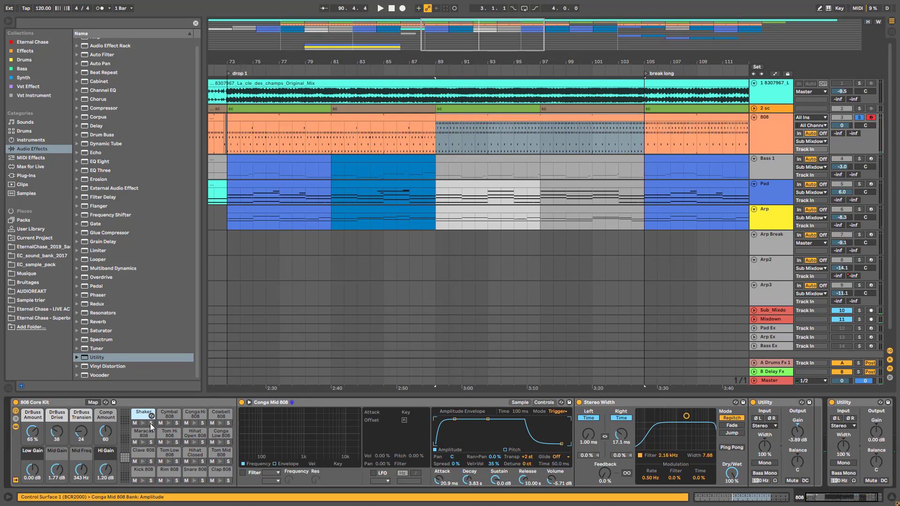
pyautogui.click(525, 403)
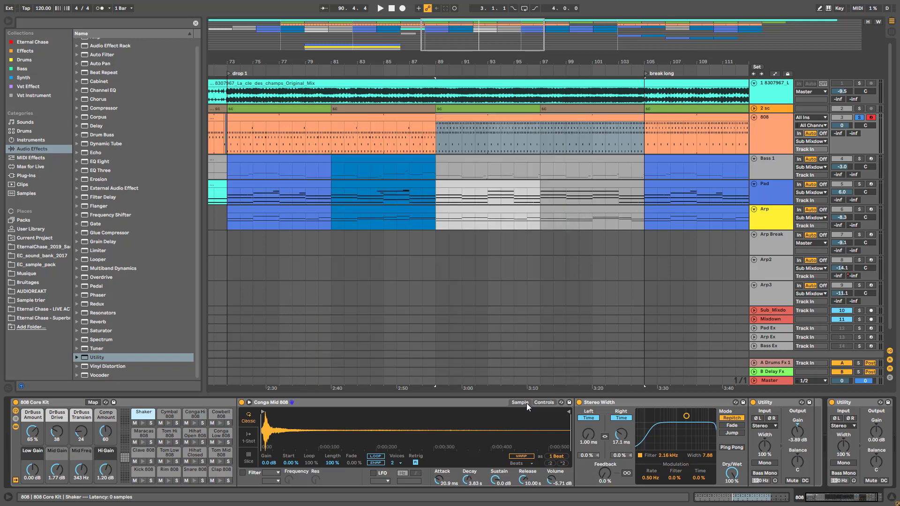
pyautogui.press('space')
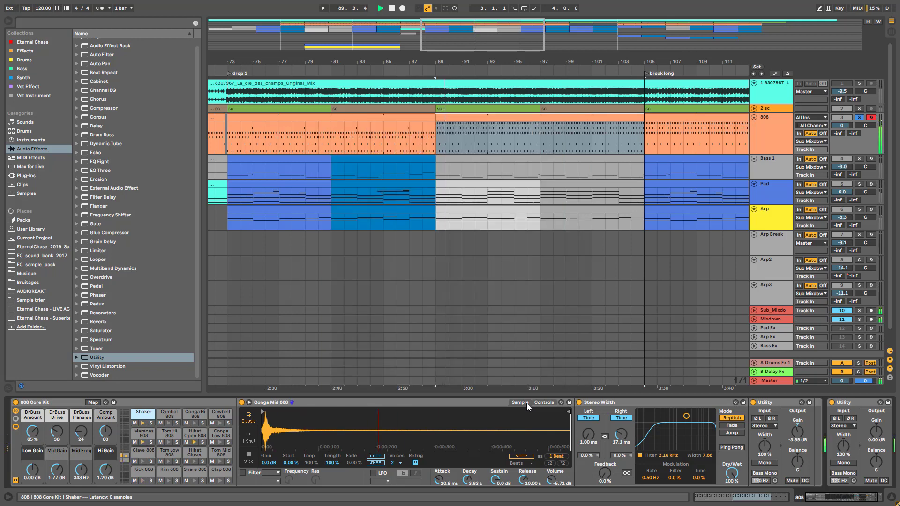
pyautogui.doubleClick(475, 150)
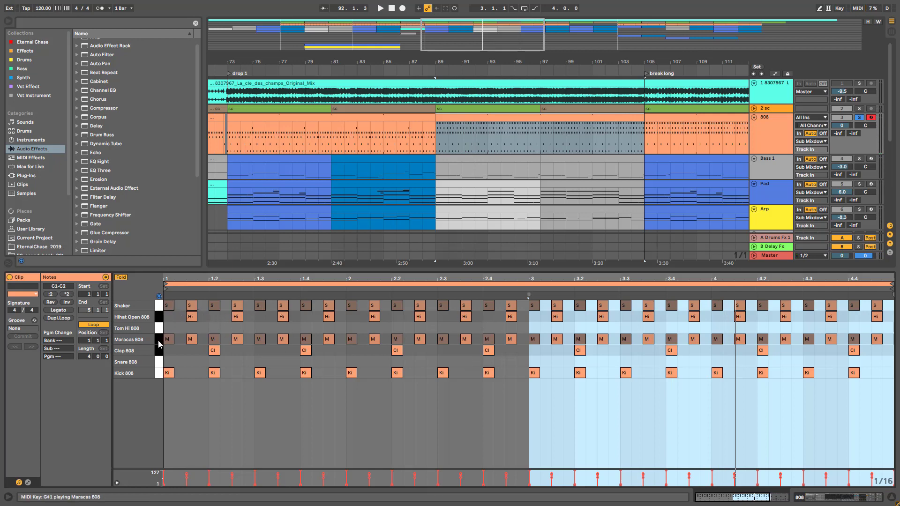
pyautogui.press('space')
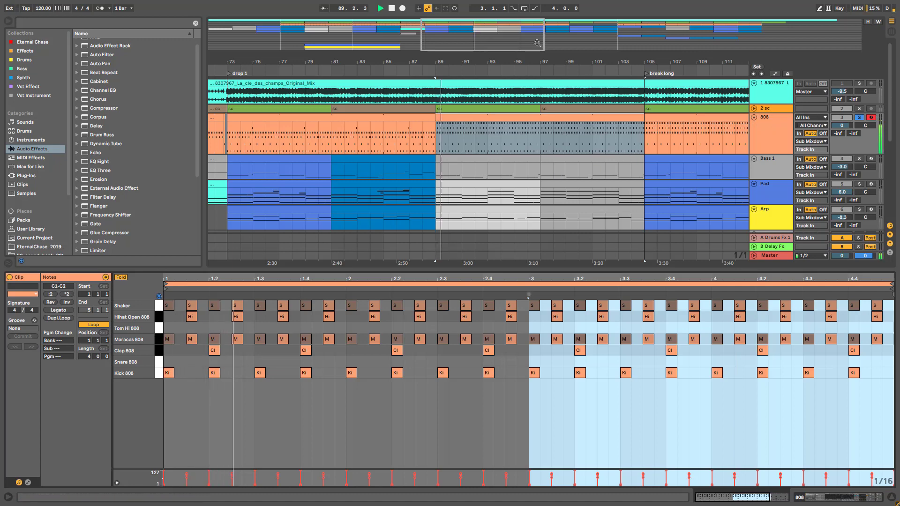
# Open the 808 clip at bar 139 in drop 2 and show the Hihat Open 808 pad's devices.
pyautogui.moveTo(483, 48); pyautogui.dragTo(495, 32)
pyautogui.click(575, 117)
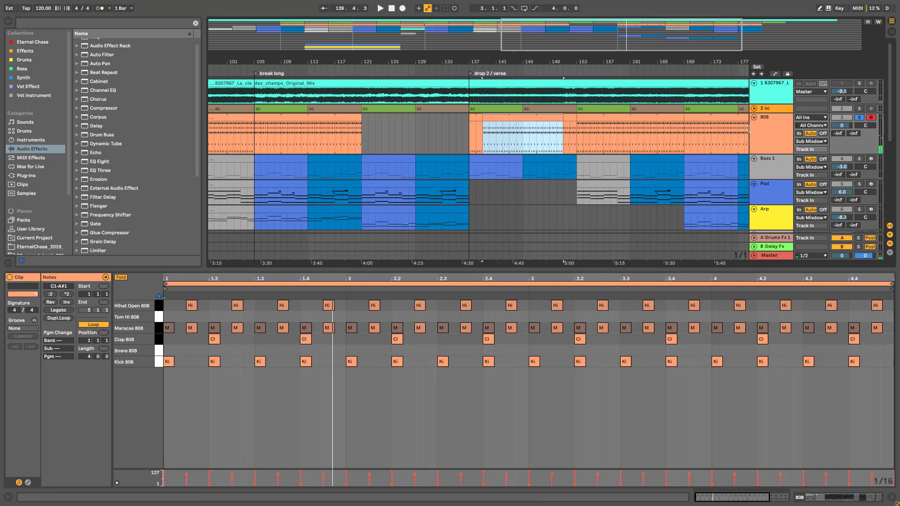
pyautogui.click(773, 125)
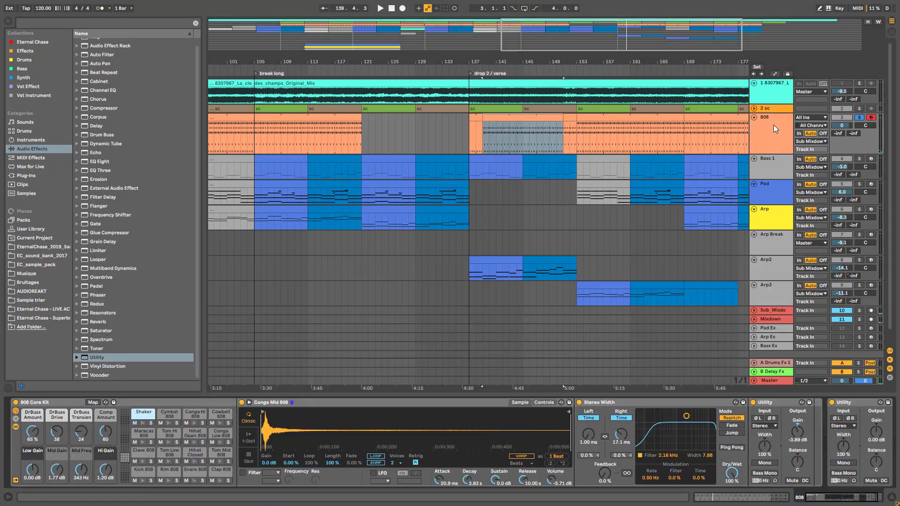
pyautogui.click(191, 434)
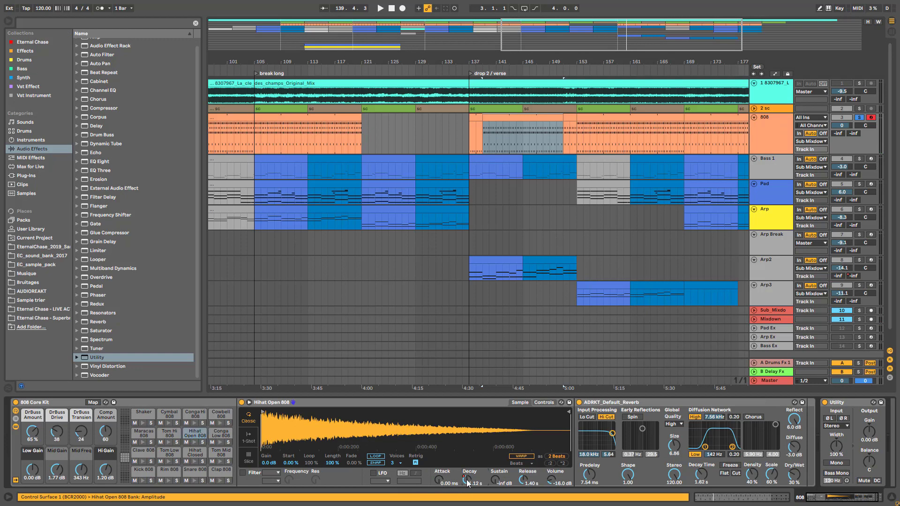
# Show the arrangement's automation lanes and play the Hihat Open 808 decay automation from bars 116 and 100.
pyautogui.press('Tab')
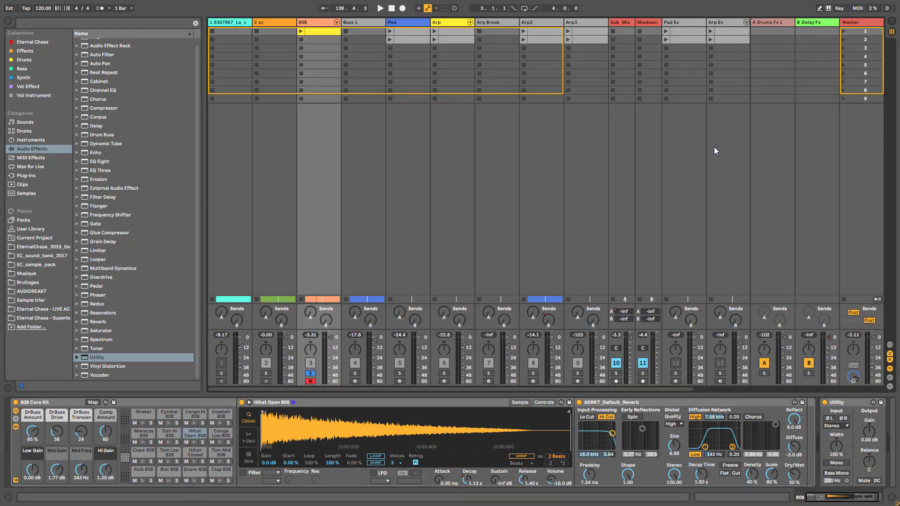
pyautogui.press('Tab')
pyautogui.press('a')
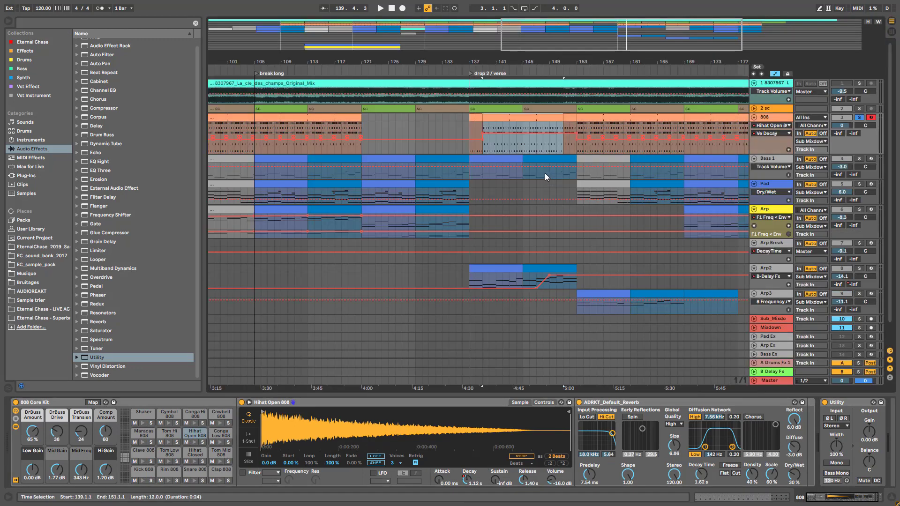
pyautogui.click(328, 130)
pyautogui.press('space')
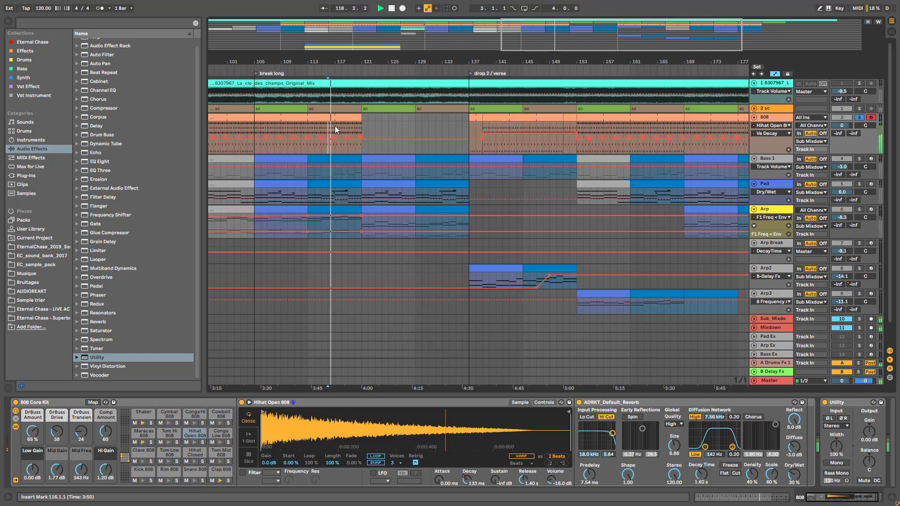
pyautogui.click(221, 133)
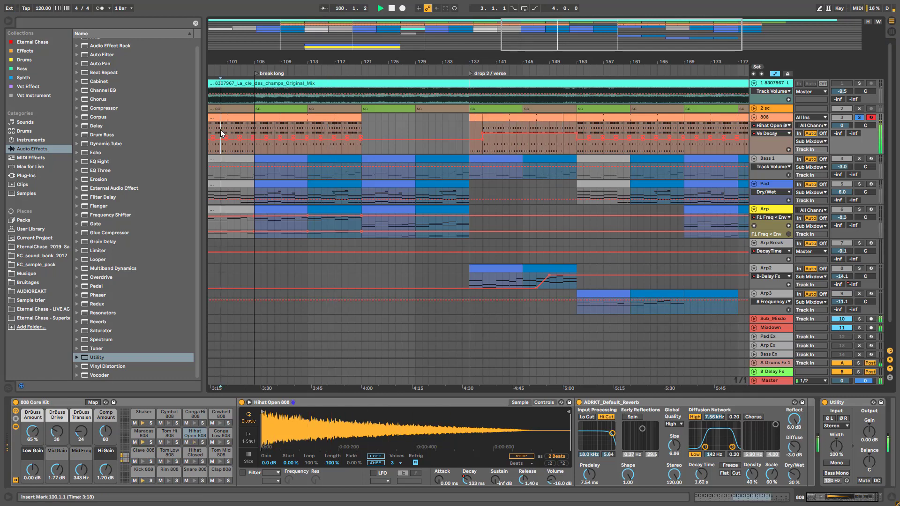
# Play the raised hi-hat decay section from bar 143 and unsolo the 808 track to hear the full mix.
pyautogui.click(494, 143)
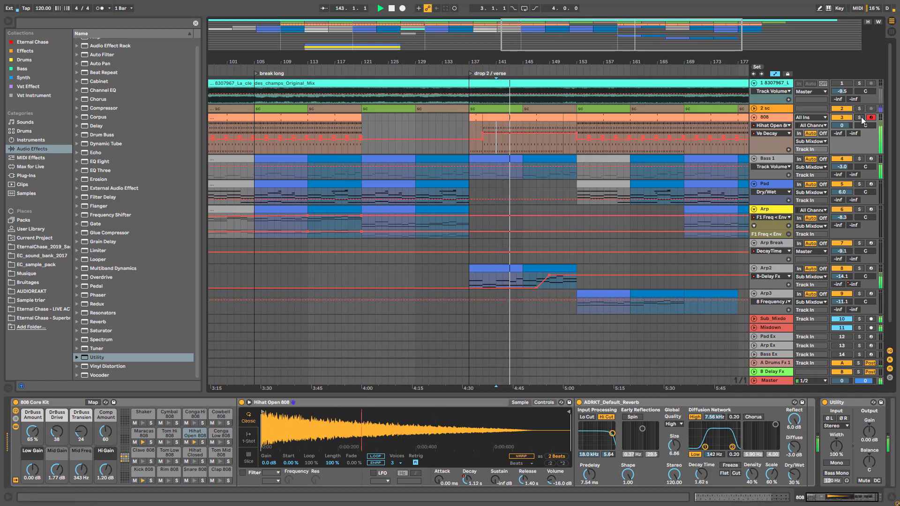
pyautogui.click(860, 118)
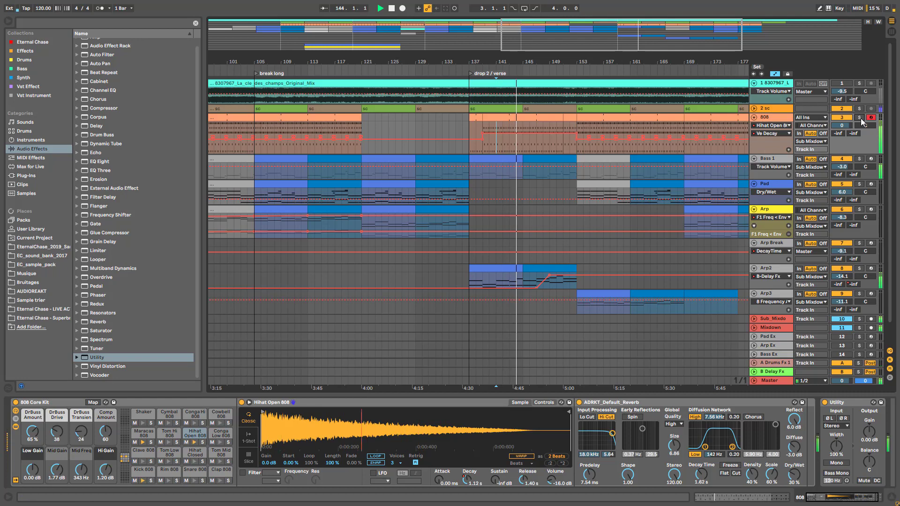
pyautogui.press('space')
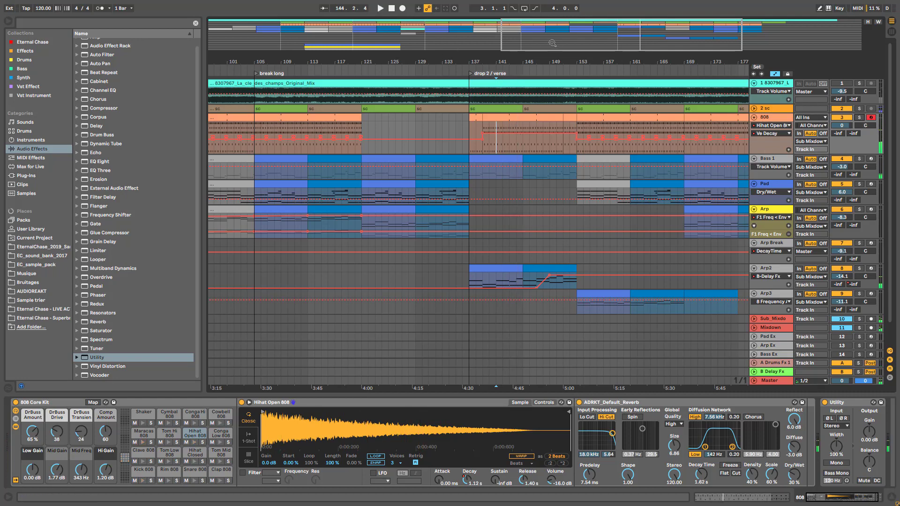
# Examine the Hihat Open 808 decay automation between bars 97 and 105 during playback, with and without the 808 track soloed.
pyautogui.moveTo(552, 43); pyautogui.dragTo(503, 23)
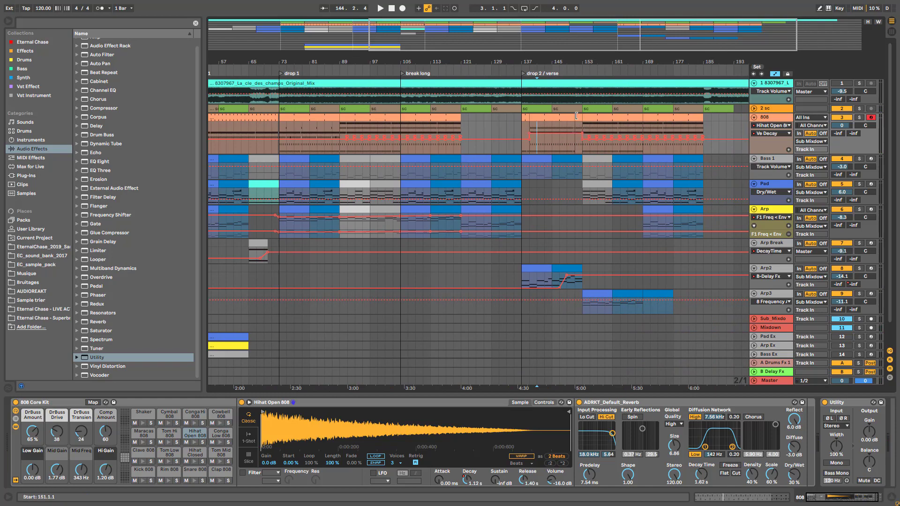
pyautogui.moveTo(499, 45); pyautogui.dragTo(501, 100)
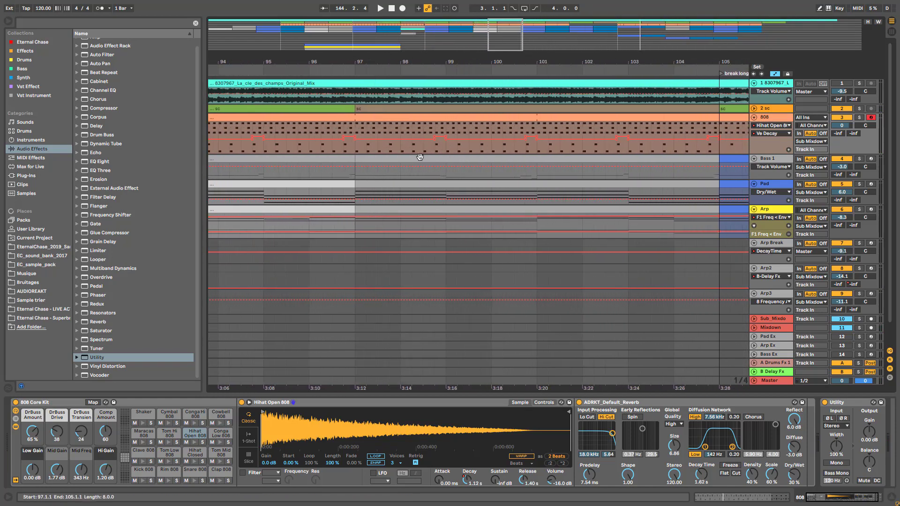
pyautogui.press('space')
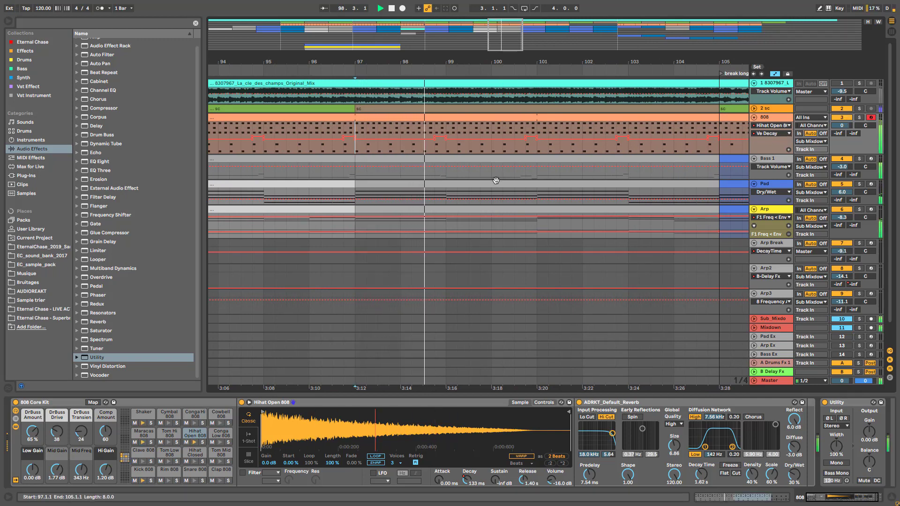
pyautogui.press('space')
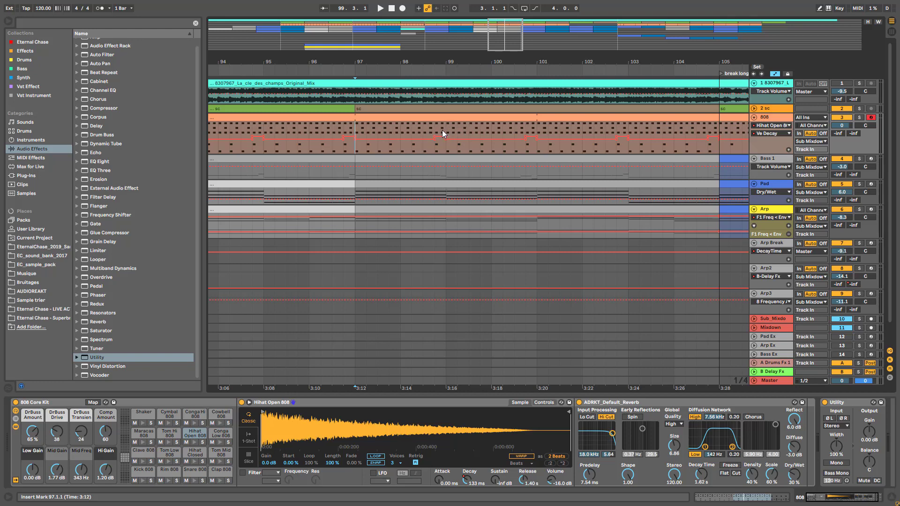
pyautogui.press('space')
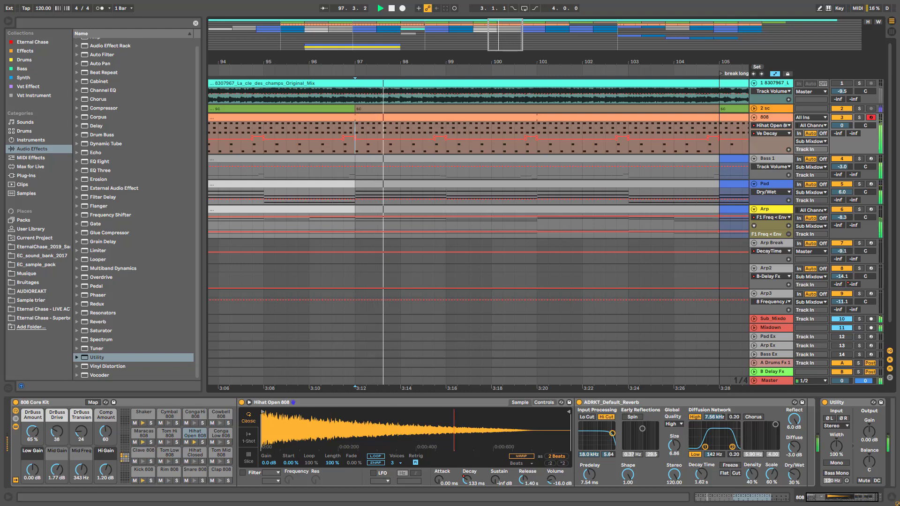
pyautogui.click(859, 117)
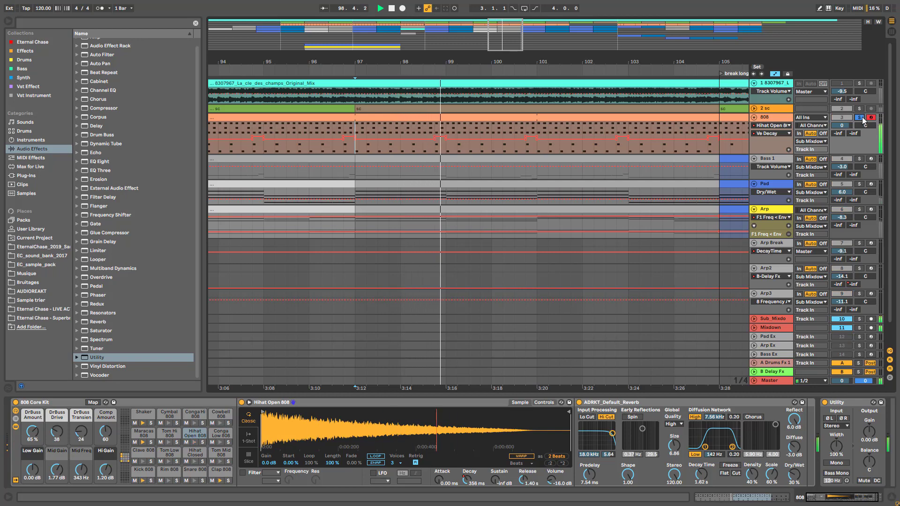
pyautogui.press('space')
pyautogui.click(862, 118)
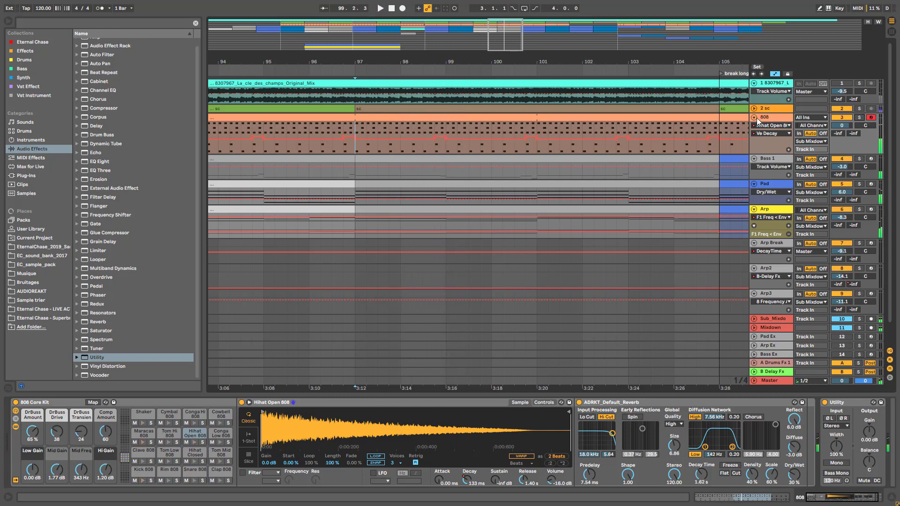
# Solo the Bass 1 track and show its device chain from the Operator onward.
pyautogui.click(776, 118)
pyautogui.moveTo(422, 65); pyautogui.dragTo(422, 28)
pyautogui.press('-')
pyautogui.press('-')
pyautogui.press('-')
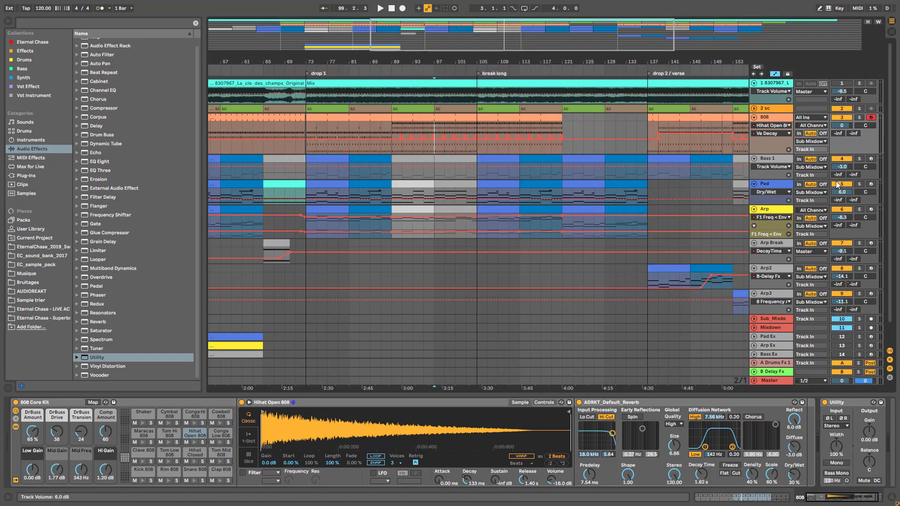
pyautogui.click(860, 160)
pyautogui.click(770, 160)
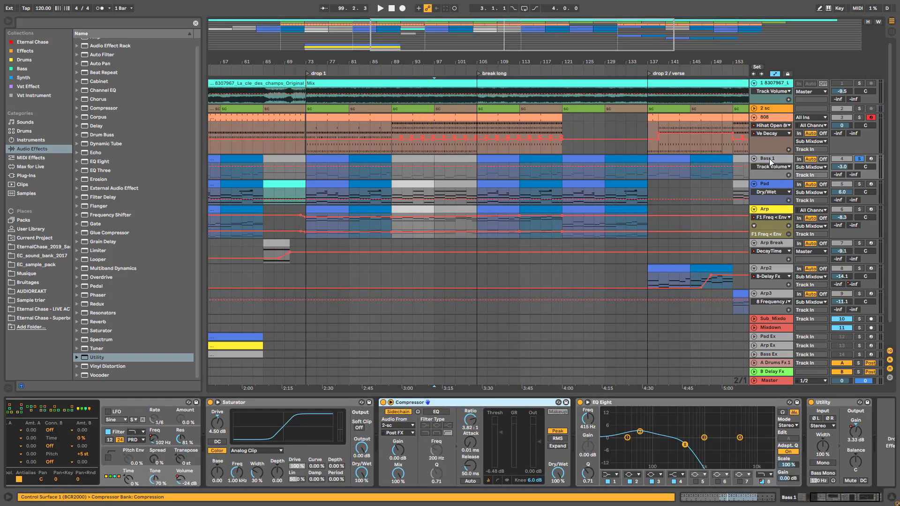
pyautogui.moveTo(850, 496); pyautogui.dragTo(801, 496)
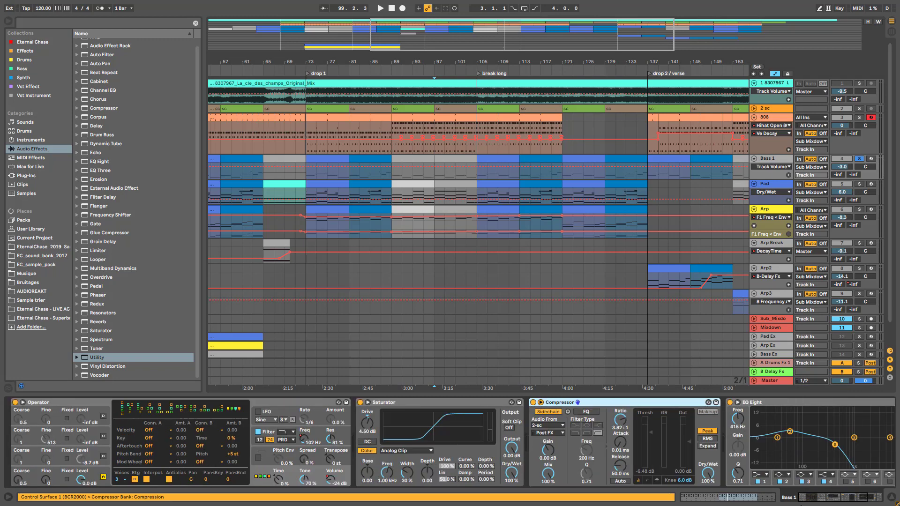
# Show oscillator A's envelope in the Bass 1 Operator and play the soloed bass with its sidechain Compressor switched off.
pyautogui.click(60, 479)
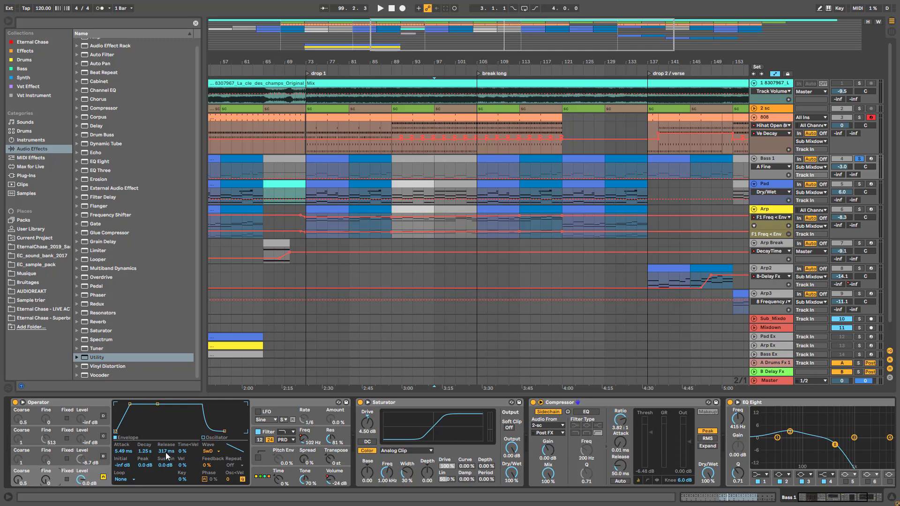
pyautogui.press('space')
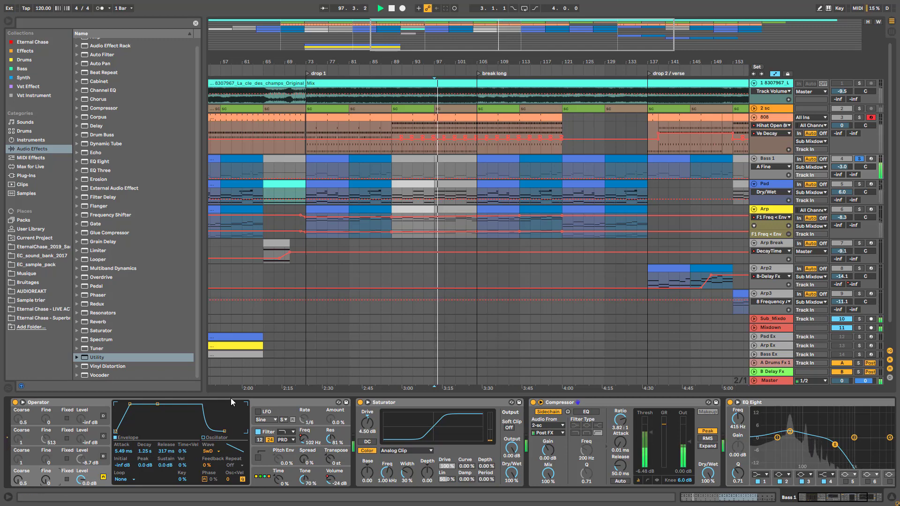
pyautogui.click(534, 403)
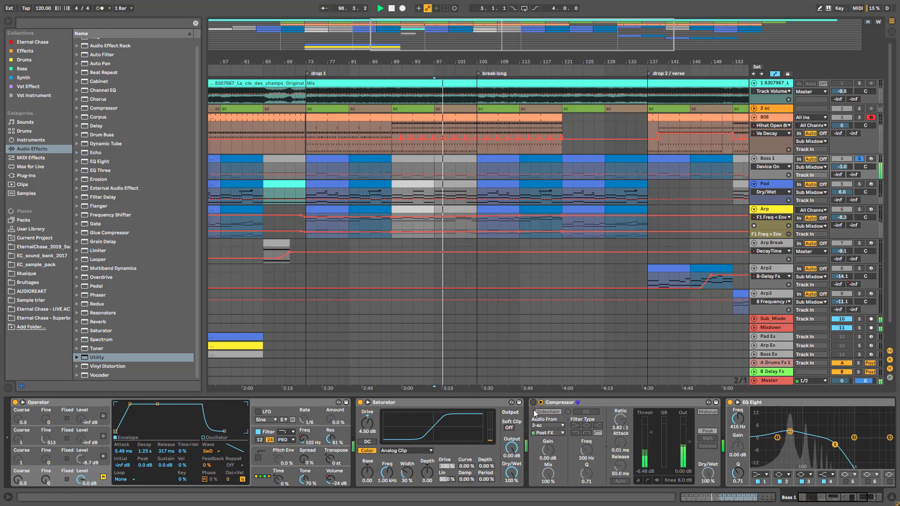
pyautogui.press('space')
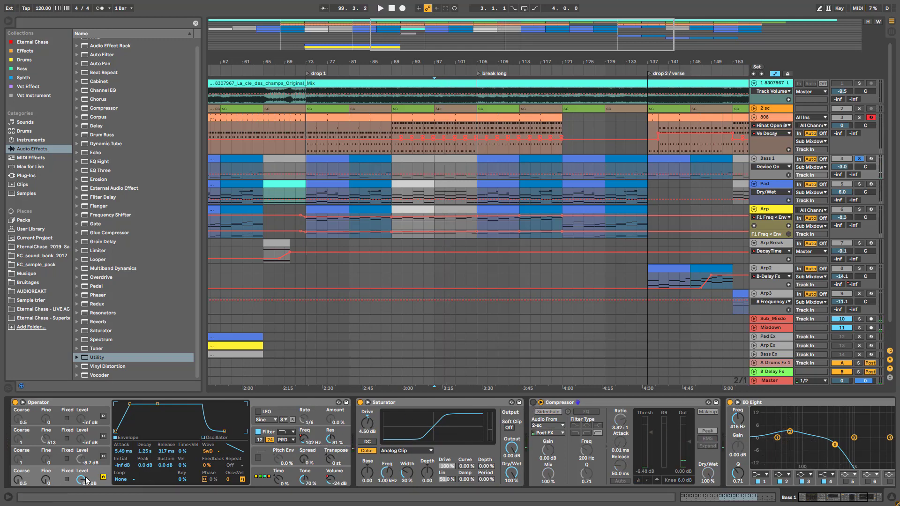
# Show the Operator's Filter Freq automation in an enlarged Bass 1 lane and play the break from bar 115.
pyautogui.click(317, 439)
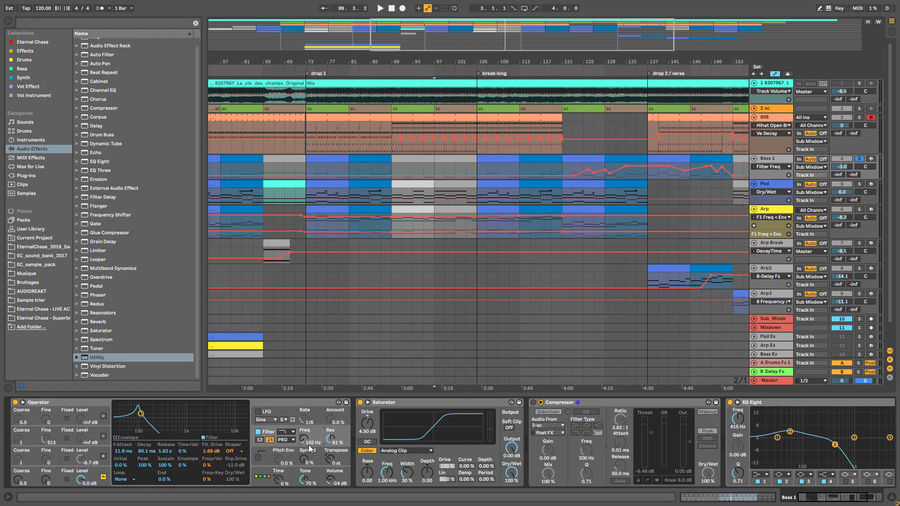
pyautogui.moveTo(771, 179); pyautogui.dragTo(770, 219)
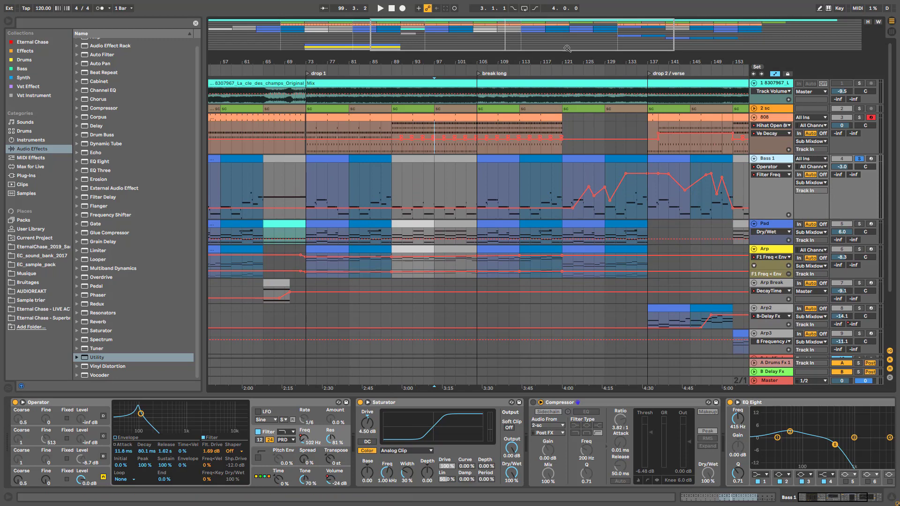
pyautogui.moveTo(568, 49); pyautogui.dragTo(497, 154)
pyautogui.click(406, 195)
pyautogui.press('space')
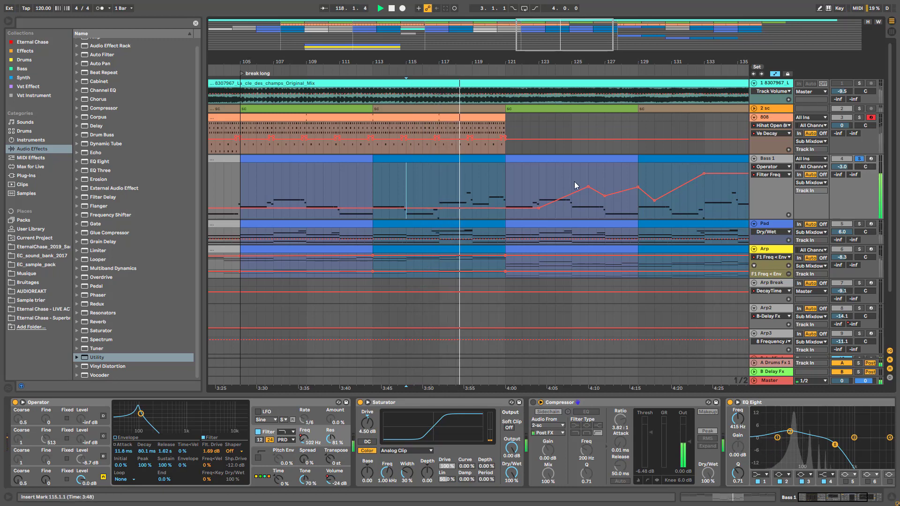
pyautogui.press('space')
# Solo the original mix audio track, play it from bar 123, and return the solo to Bass 1.
pyautogui.click(530, 184)
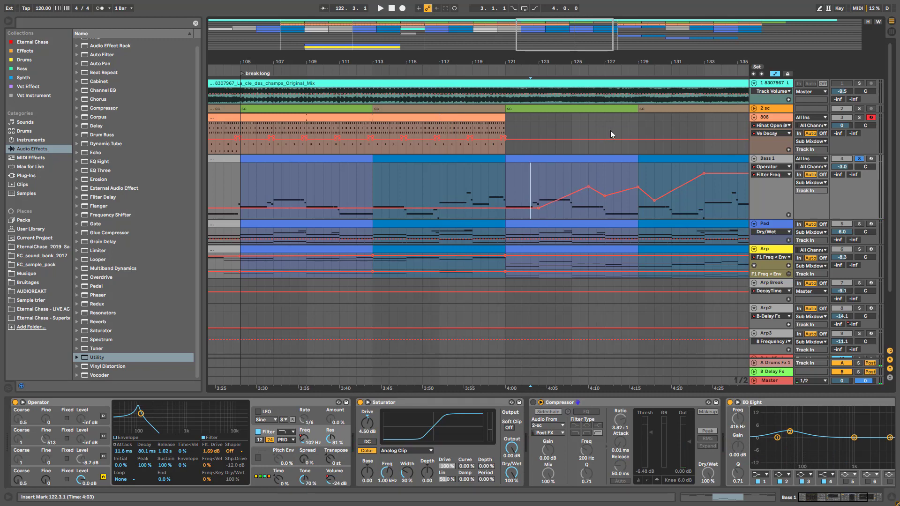
pyautogui.click(862, 83)
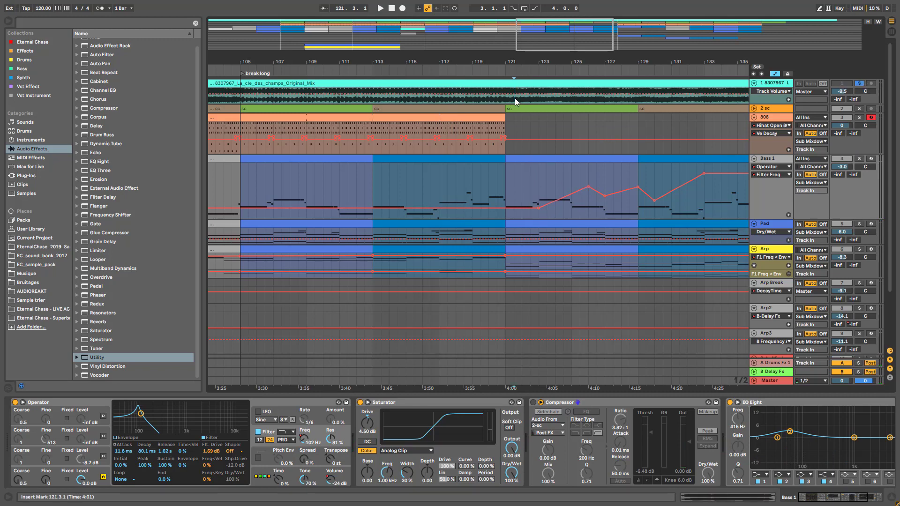
pyautogui.click(514, 98)
pyautogui.click(539, 100)
pyautogui.press('space')
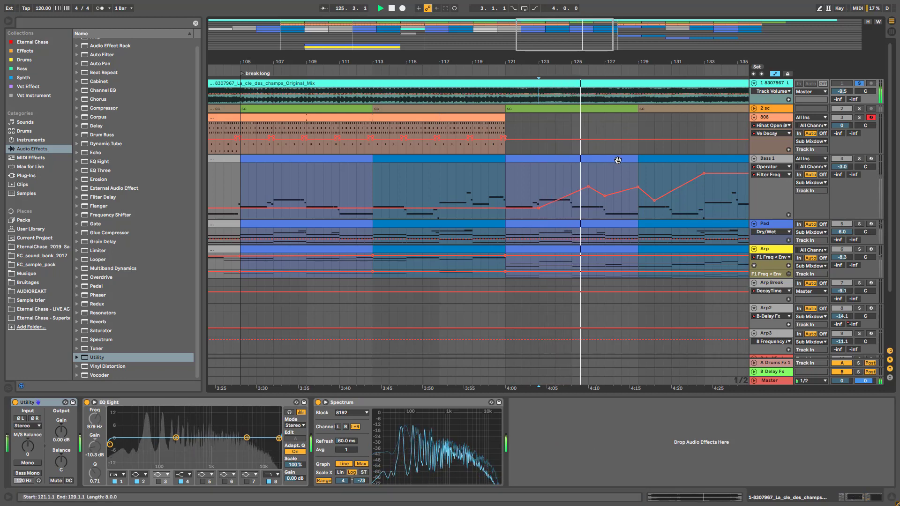
pyautogui.click(859, 159)
pyautogui.press('space')
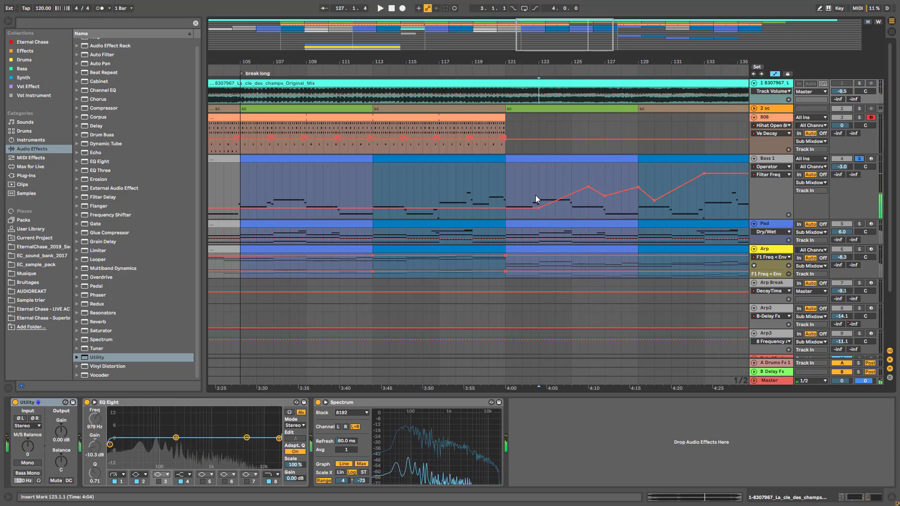
# Set band 3 of the Bass 1 EQ Eight to 7.07 dB at 1.41 kHz and switch that band off.
pyautogui.click(537, 192)
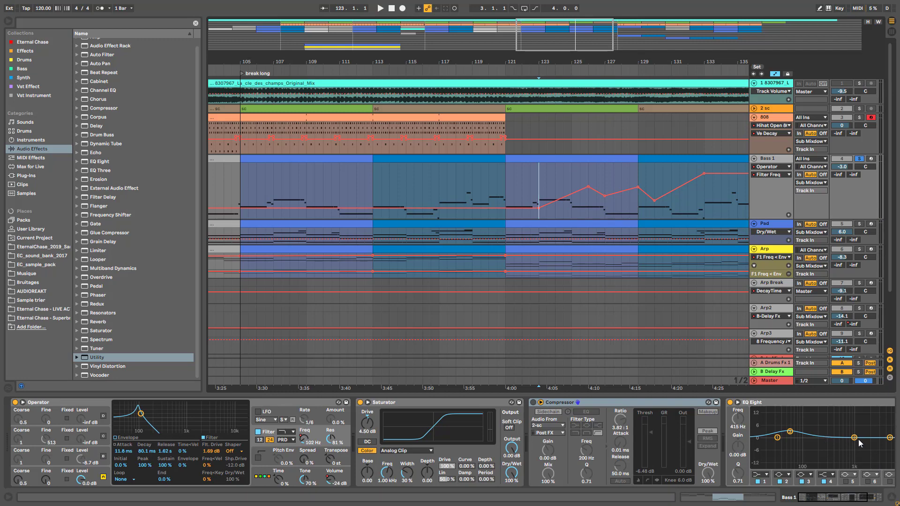
pyautogui.moveTo(855, 438)
pyautogui.mouseDown()
pyautogui.moveTo(852, 427)
pyautogui.moveTo(862, 425)
pyautogui.mouseUp()
pyautogui.click(801, 481)
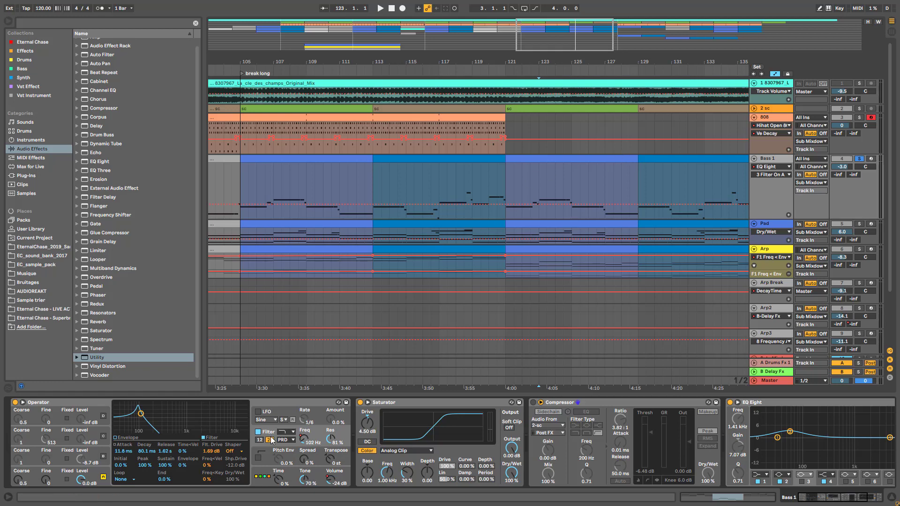
# Play Bass 1 from bar 123 while raising the Operator's filter frequency by hand, and re-enable its automation.
pyautogui.press('space')
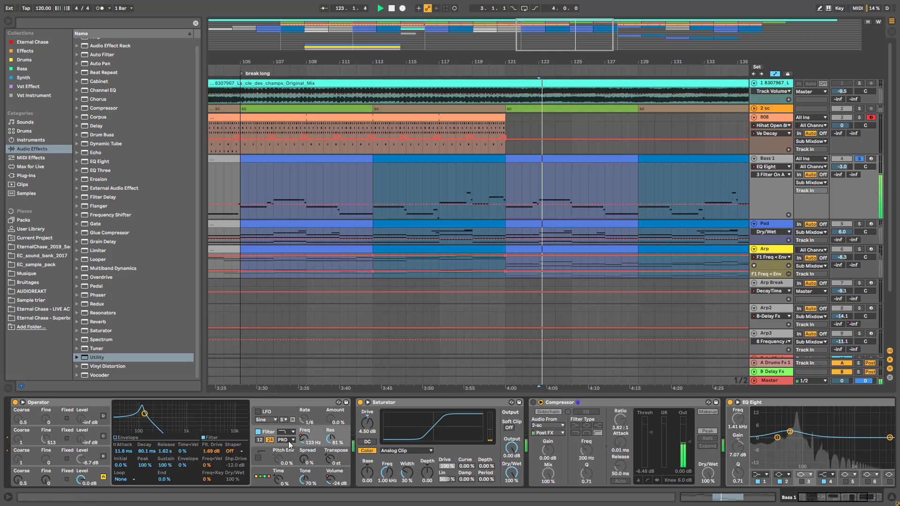
pyautogui.moveTo(304, 443)
pyautogui.mouseDown()
pyautogui.moveTo(303, 411)
pyautogui.moveTo(303, 435)
pyautogui.mouseUp()
pyautogui.press('space')
pyautogui.click(436, 8)
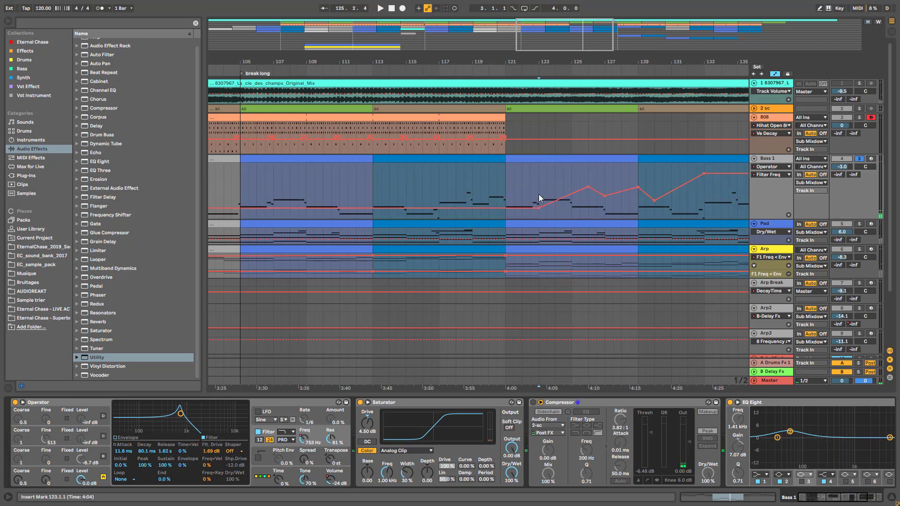
# Play the Bass 1 Filter Freq automation from bar 123 with the break and drop 2 sections in view.
pyautogui.press('space')
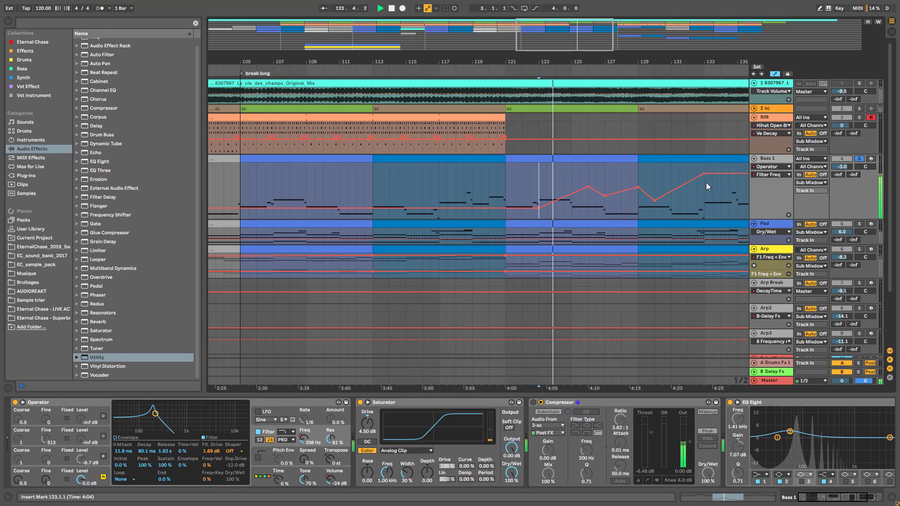
pyautogui.moveTo(556, 44); pyautogui.dragTo(556, 26)
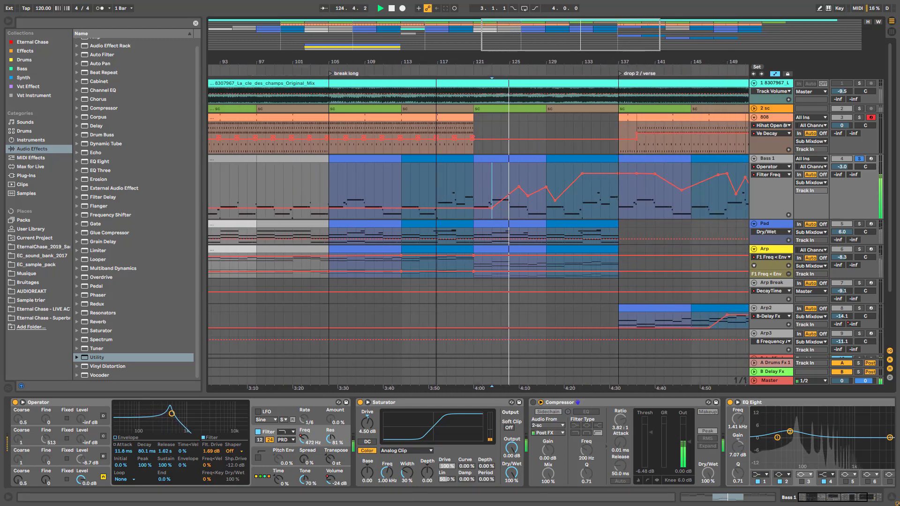
pyautogui.moveTo(436, 61); pyautogui.dragTo(436, 49)
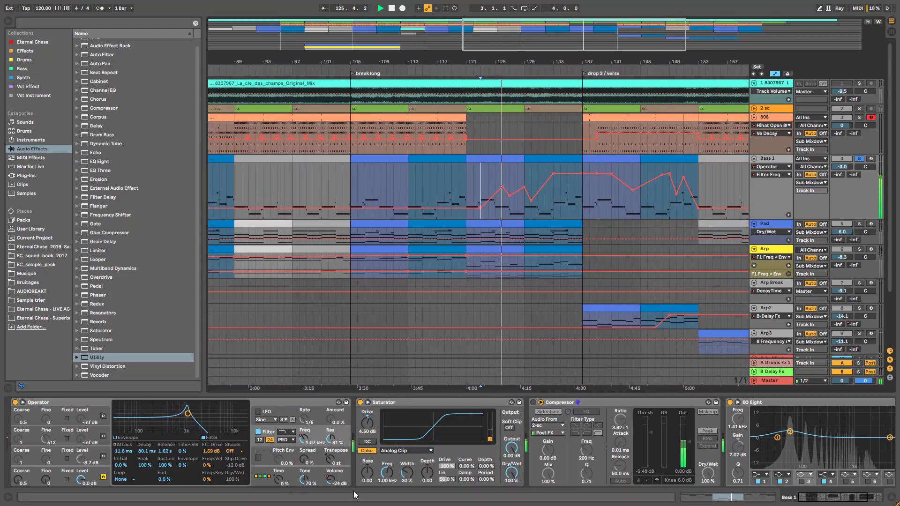
pyautogui.press('space')
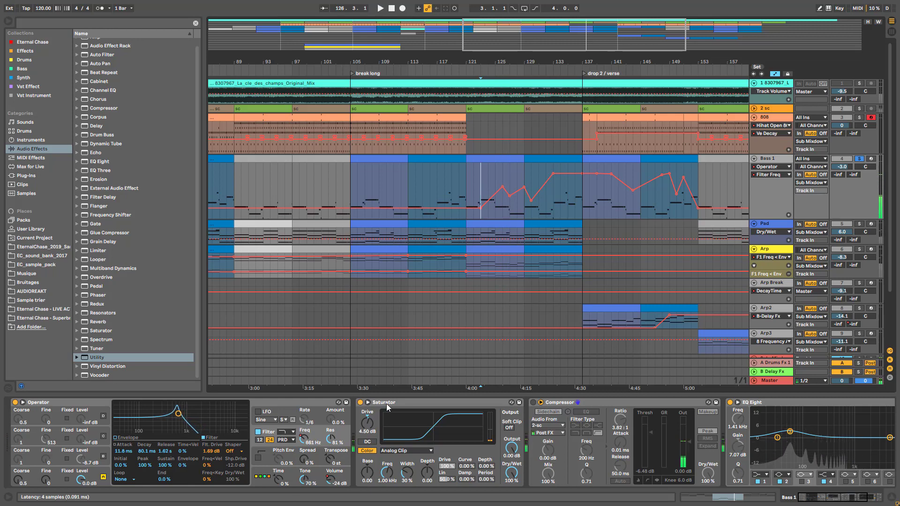
# Switch the Bass 1 Compressor back on and show the rest of the device chain up to the Utility.
pyautogui.click(409, 403)
pyautogui.click(533, 402)
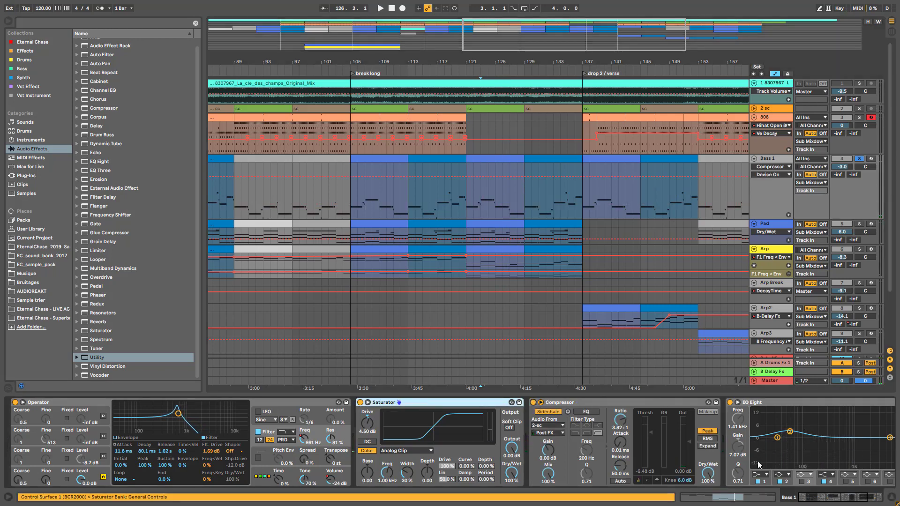
pyautogui.moveTo(827, 499); pyautogui.dragTo(839, 501)
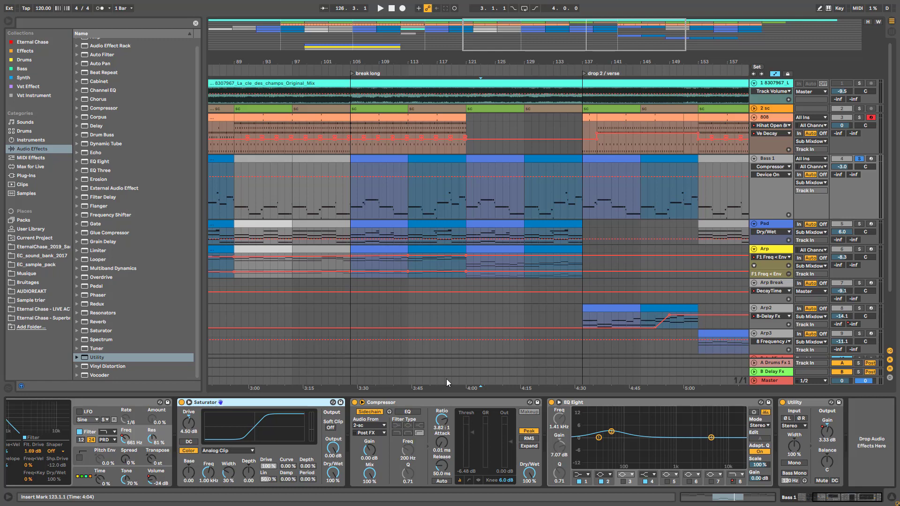
# Unsolo Bass 1 and fold the Bass 1 and 808 tracks.
pyautogui.click(859, 160)
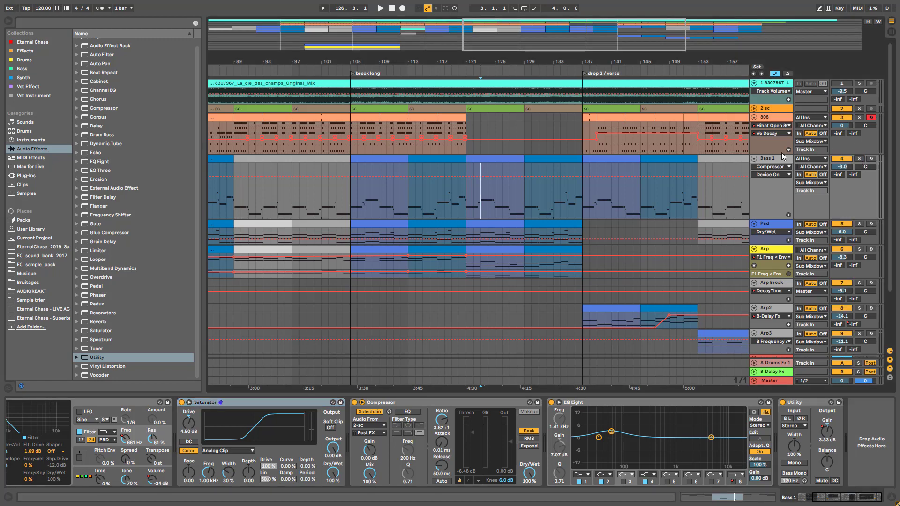
pyautogui.click(754, 160)
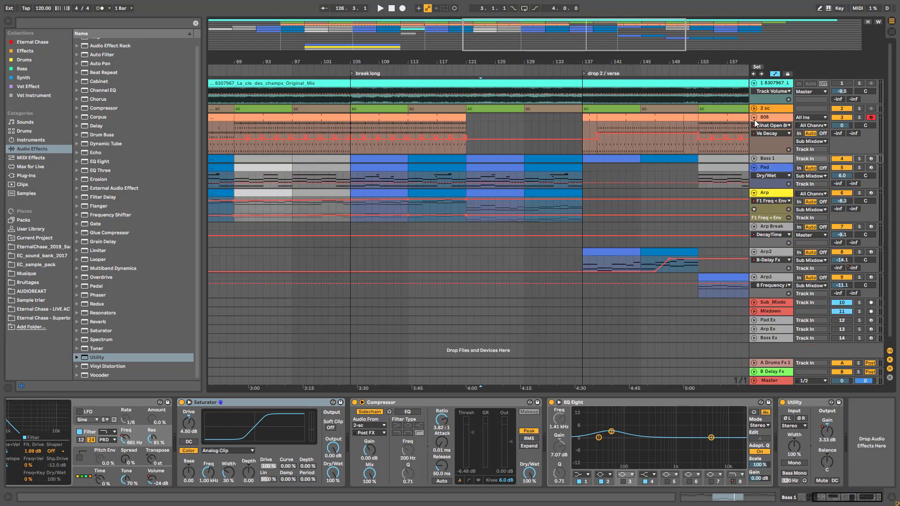
pyautogui.click(754, 118)
# Show the Pad track's device chain and play the soloed pad from bar 97.
pyautogui.click(761, 136)
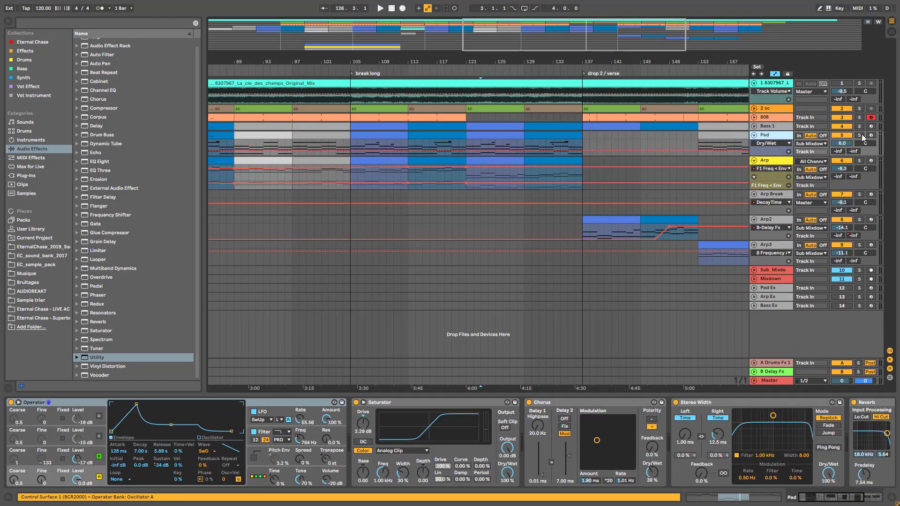
pyautogui.click(858, 136)
pyautogui.press('space')
pyautogui.click(291, 146)
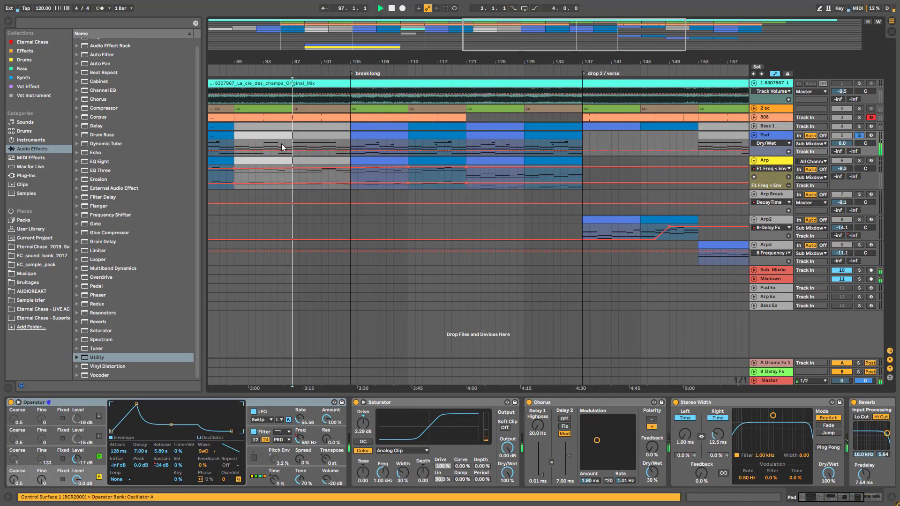
pyautogui.press('space')
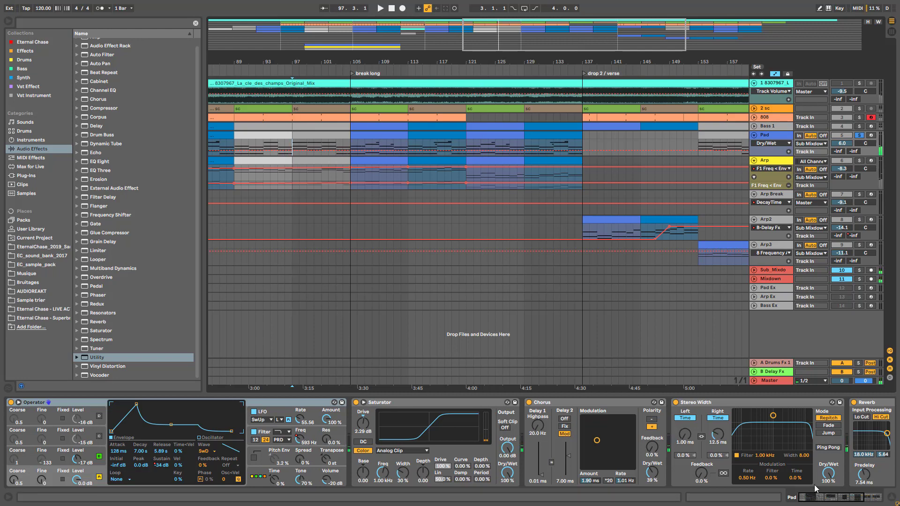
# Switch off the Reverb, Stereo Width, Chorus and Saturator on the Pad track.
pyautogui.click(833, 500)
pyautogui.click(616, 402)
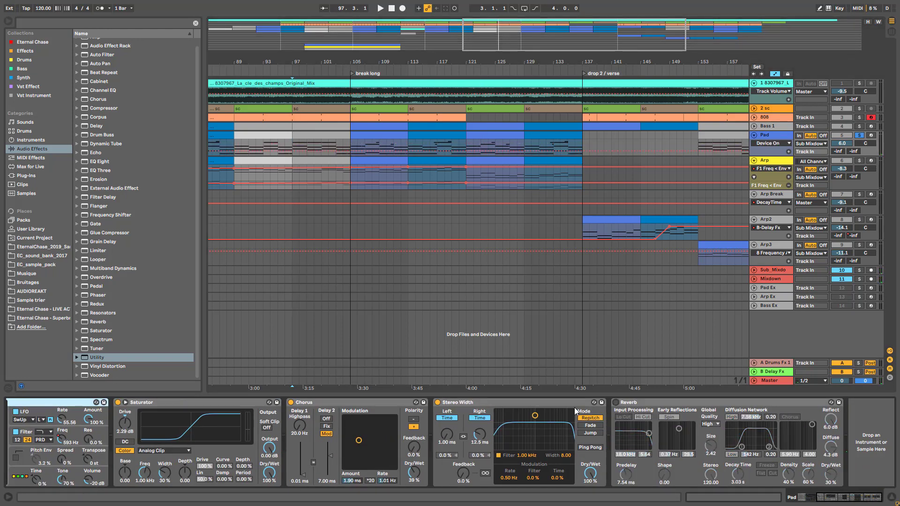
pyautogui.click(437, 402)
pyautogui.click(290, 403)
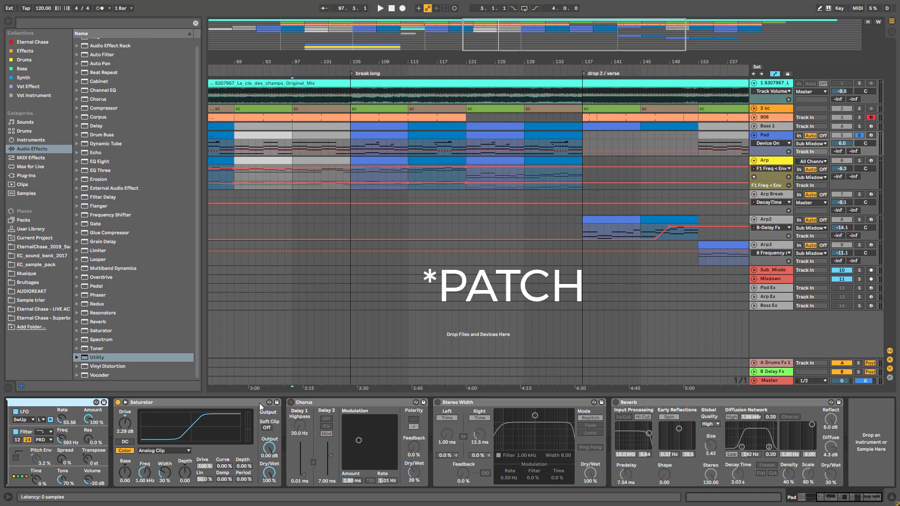
pyautogui.click(117, 402)
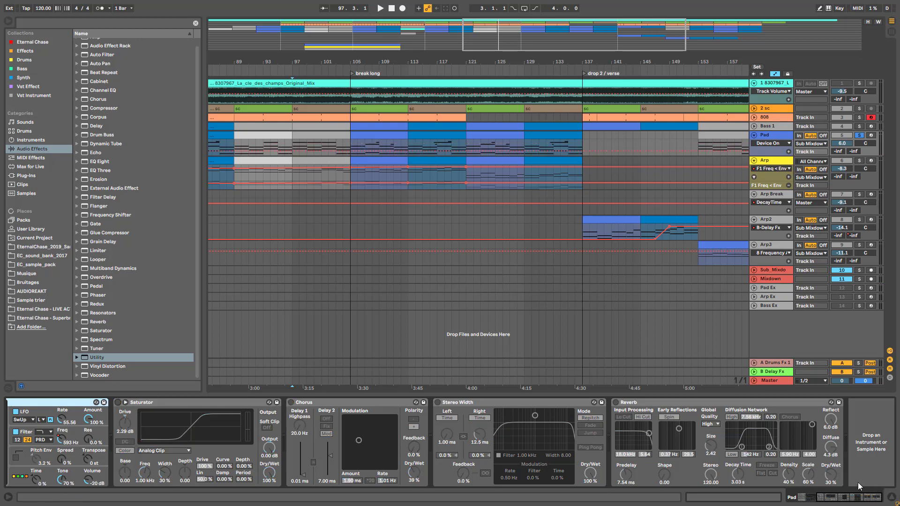
# Show the Pad Operator's filter envelope and play the pad from bar 97 without its effects.
pyautogui.click(850, 500)
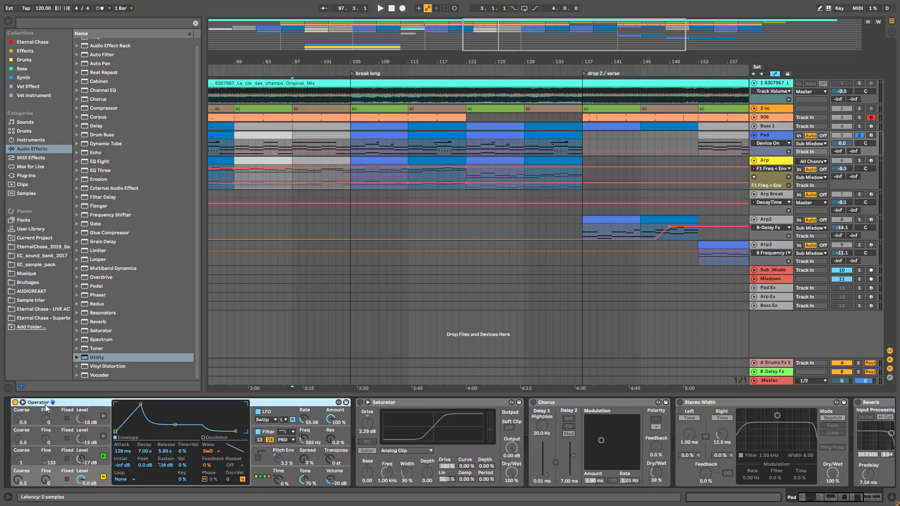
pyautogui.click(266, 434)
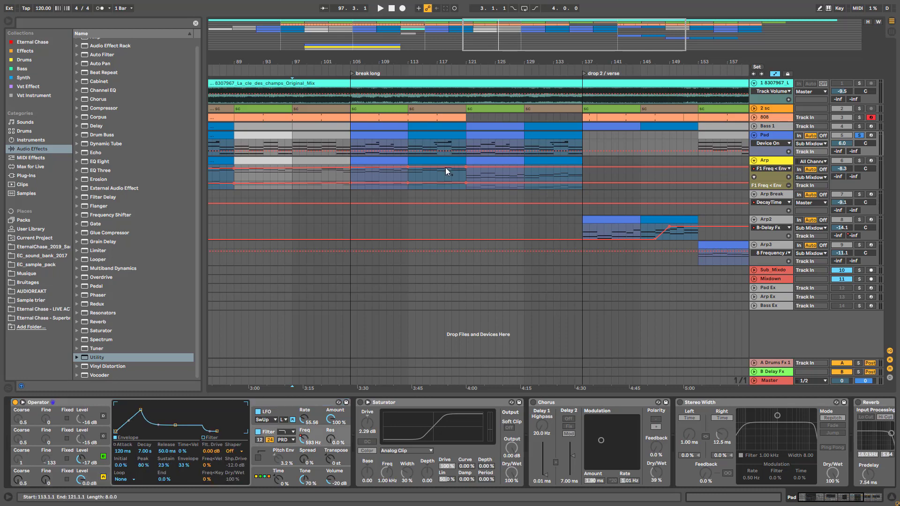
pyautogui.press('space')
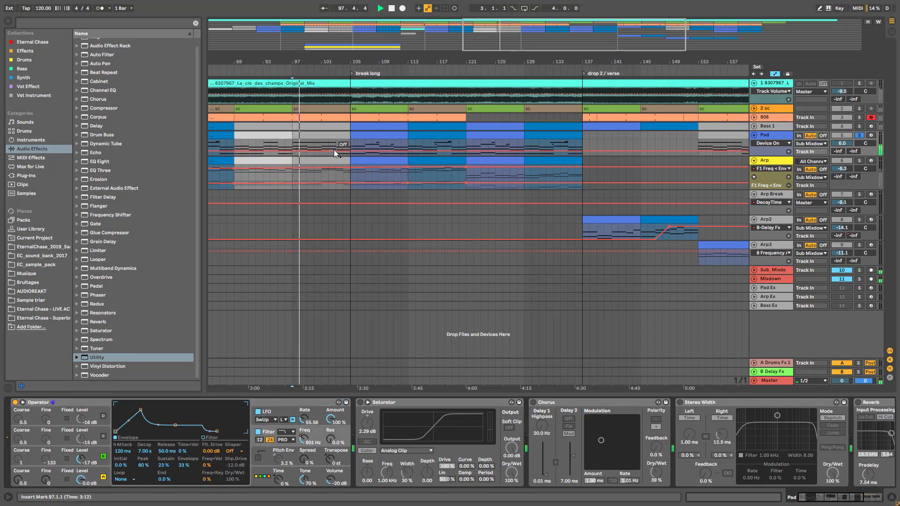
# Examine the envelopes of the Pad Operator's oscillators B and A, and play the pad with the filter envelope shown.
pyautogui.click(92, 461)
pyautogui.click(92, 476)
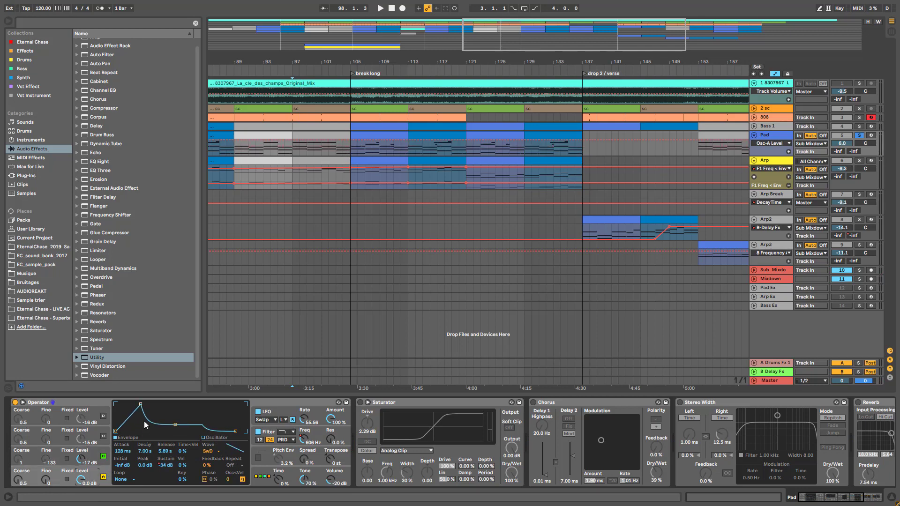
pyautogui.click(265, 435)
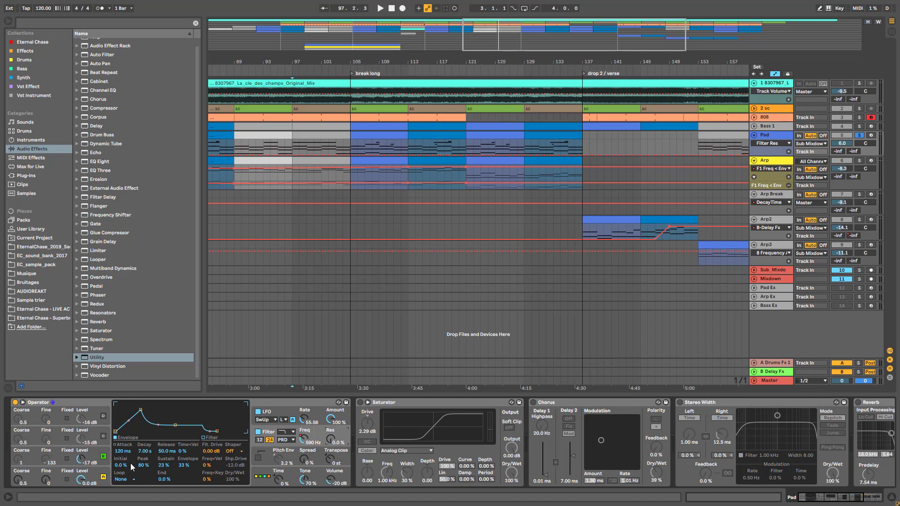
pyautogui.press('space')
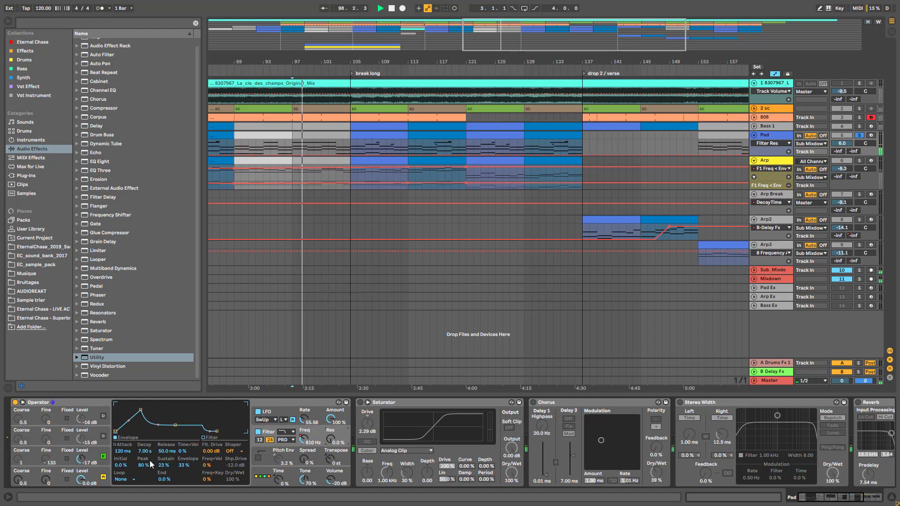
# Set the peak of the Pad Operator's filter envelope to 76 % and play the soloed pad from bar 97.
pyautogui.click(139, 465)
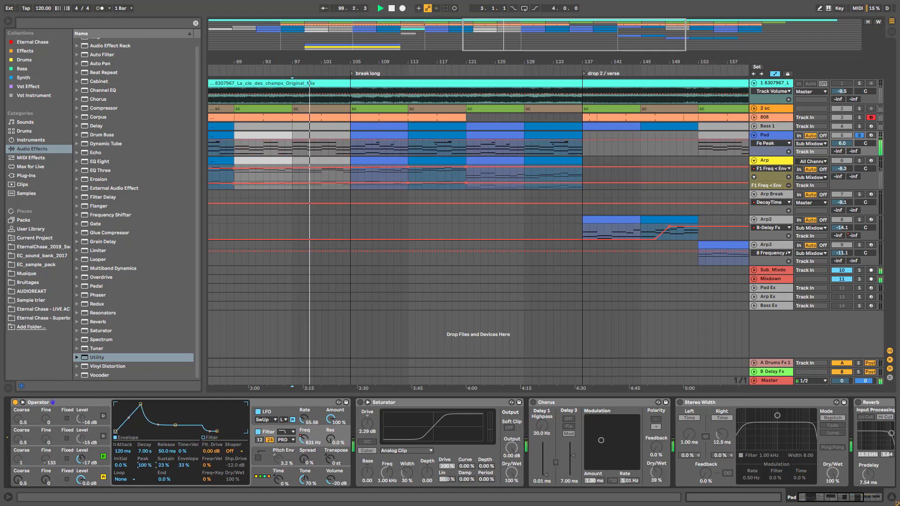
pyautogui.press('space')
pyautogui.moveTo(142, 464); pyautogui.dragTo(142, 474)
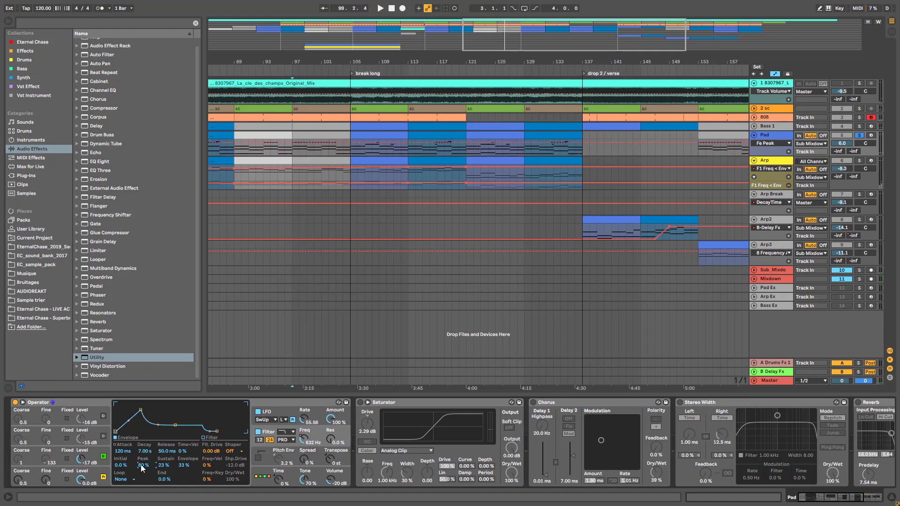
pyautogui.press('space')
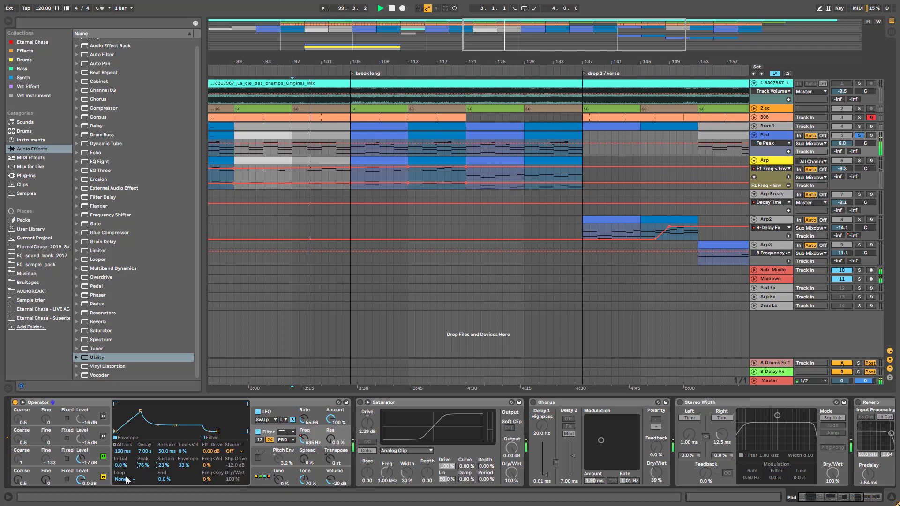
# Compare the Pad Operator's oscillator A envelope with its filter envelope, playing the pad from bar 97.
pyautogui.click(108, 478)
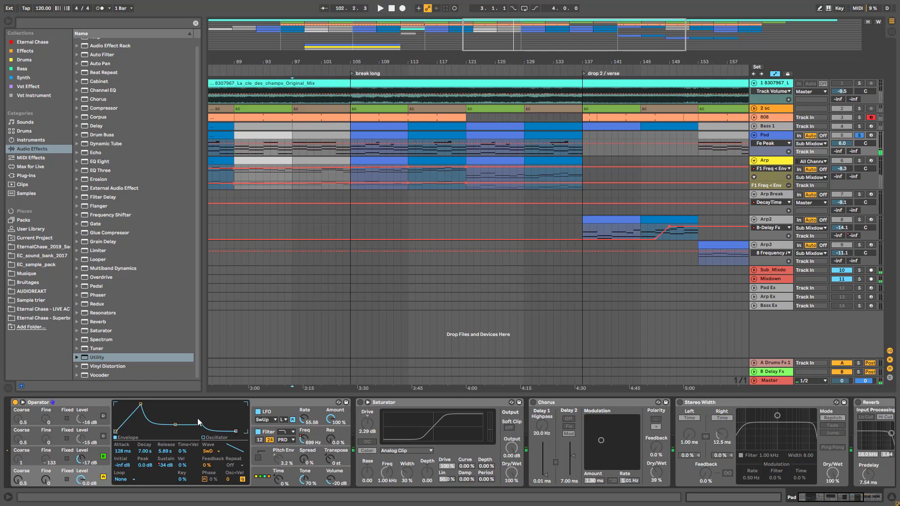
pyautogui.click(166, 466)
pyautogui.moveTo(548, 45)
pyautogui.mouseDown()
pyautogui.moveTo(549, 29)
pyautogui.moveTo(546, 57)
pyautogui.mouseUp()
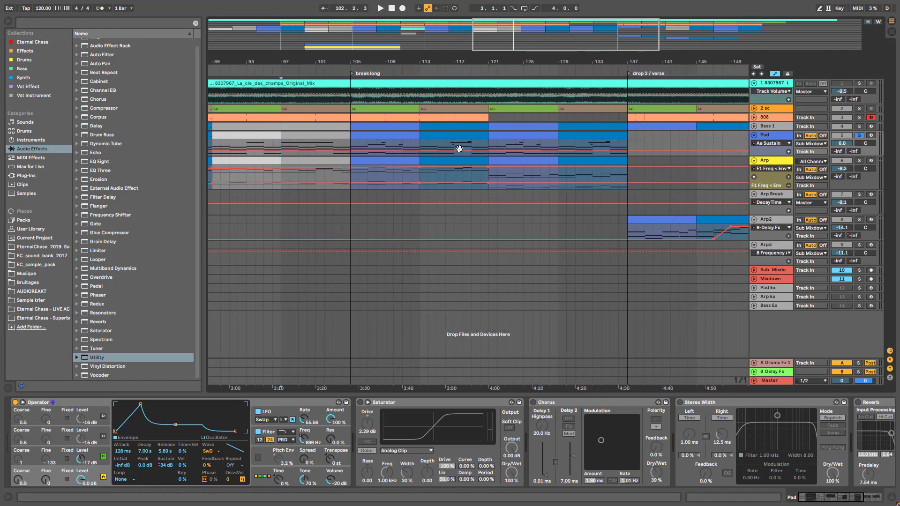
pyautogui.click(258, 433)
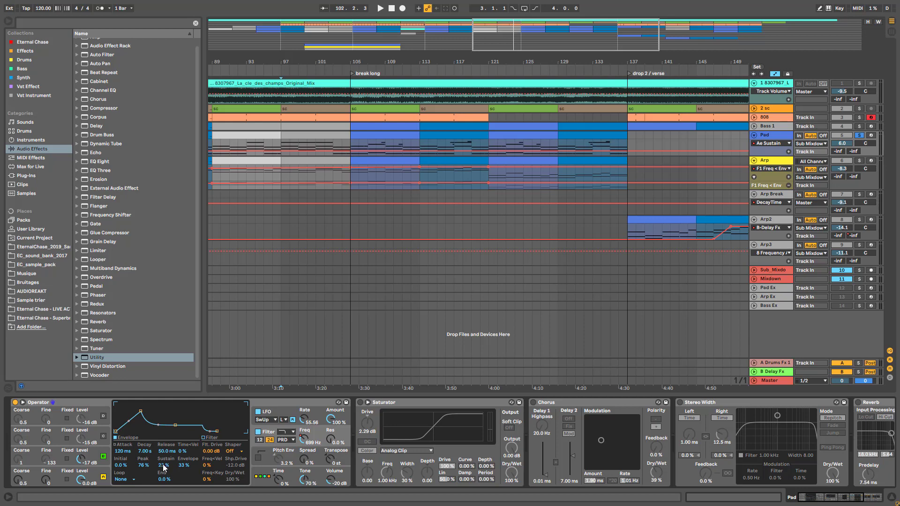
pyautogui.press('space')
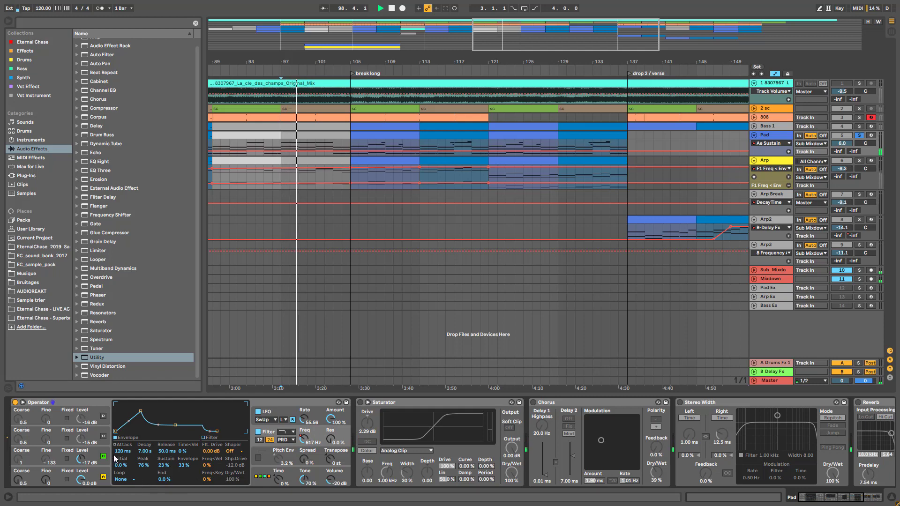
pyautogui.press('space')
pyautogui.click(102, 477)
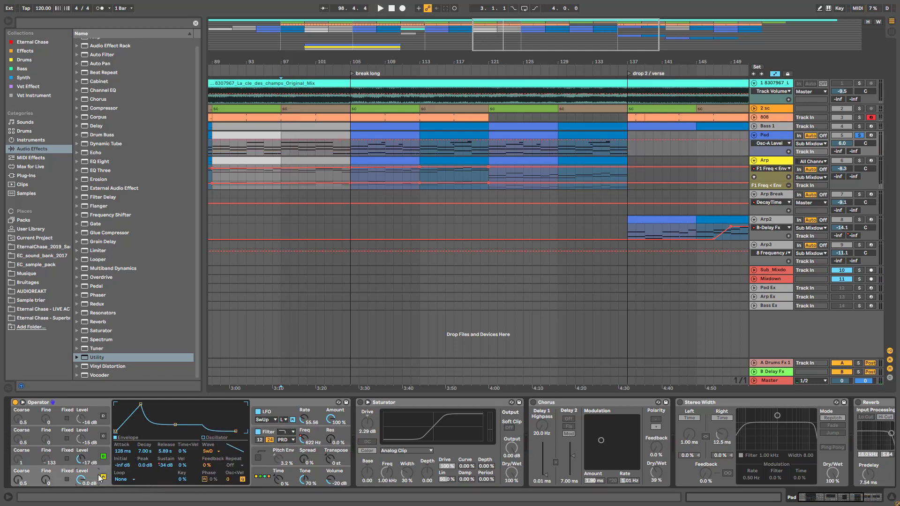
# Try a very short filter envelope decay of 15.7 ms on the Pad Operator while playing the pad.
pyautogui.click(268, 438)
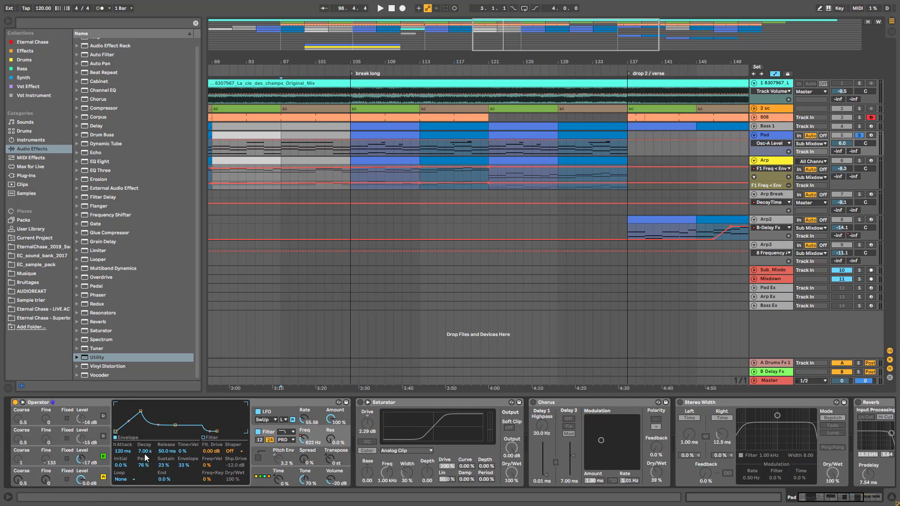
pyautogui.moveTo(146, 455); pyautogui.dragTo(145, 482)
pyautogui.press('space')
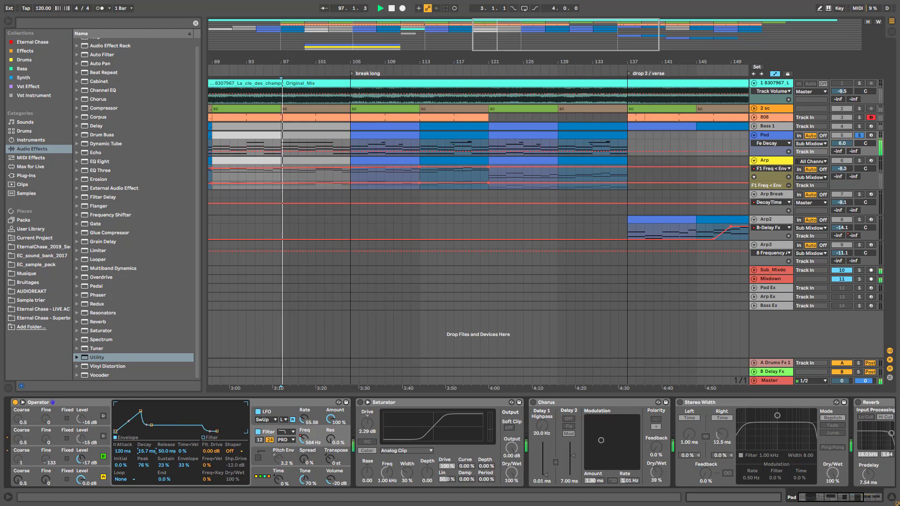
pyautogui.press('space')
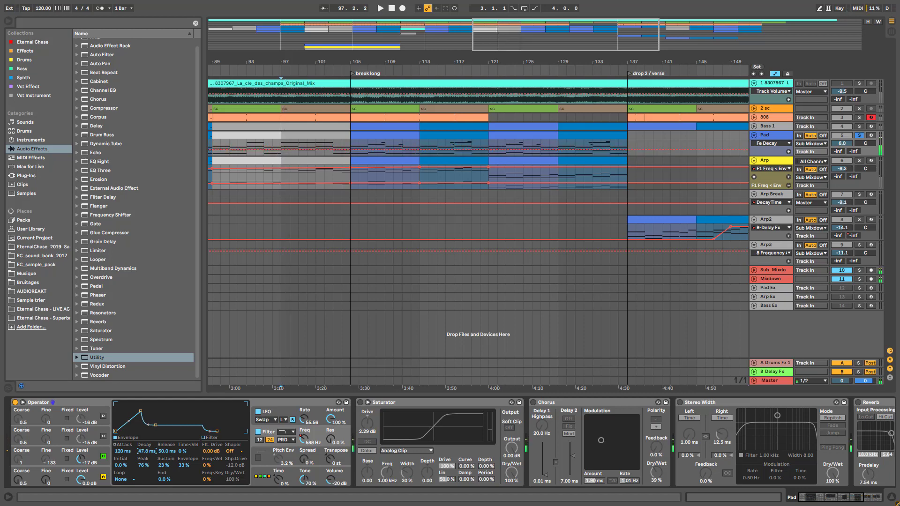
# Set the decay of the Pad Operator's filter envelope to 9.87 s and play the pad from bar 97.
pyautogui.moveTo(145, 457)
pyautogui.mouseDown()
pyautogui.moveTo(139, 435)
pyautogui.moveTo(144, 456)
pyautogui.mouseUp()
pyautogui.press('space')
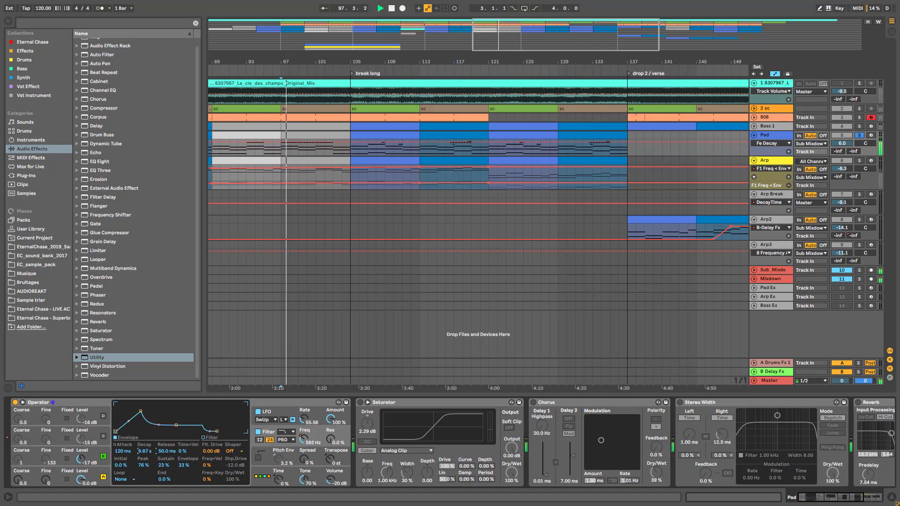
pyautogui.press('space')
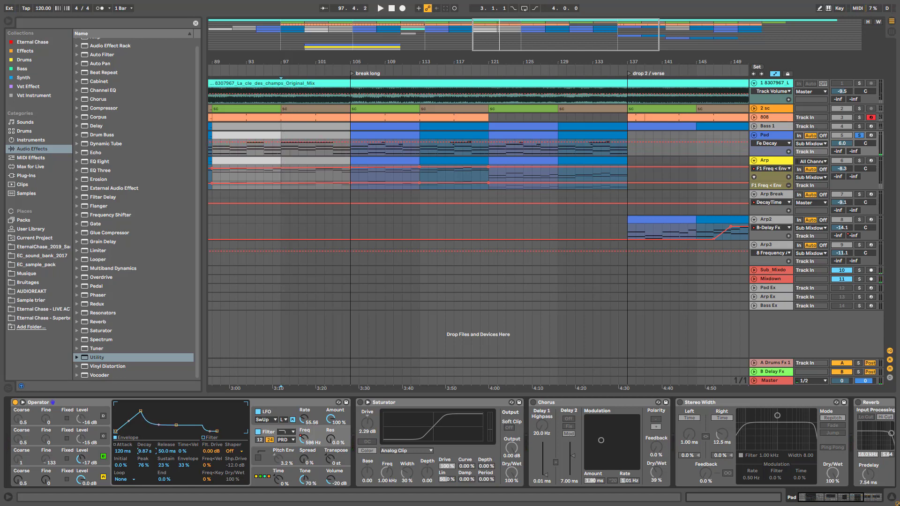
pyautogui.press('space')
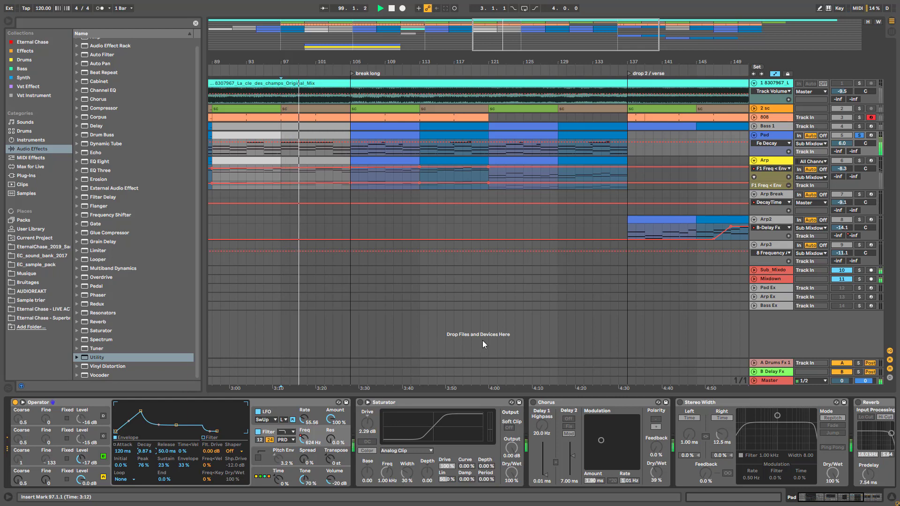
# Switch on the Saturator and the Chorus on the Pad track and play the pad from bar 97 with both.
pyautogui.click(360, 402)
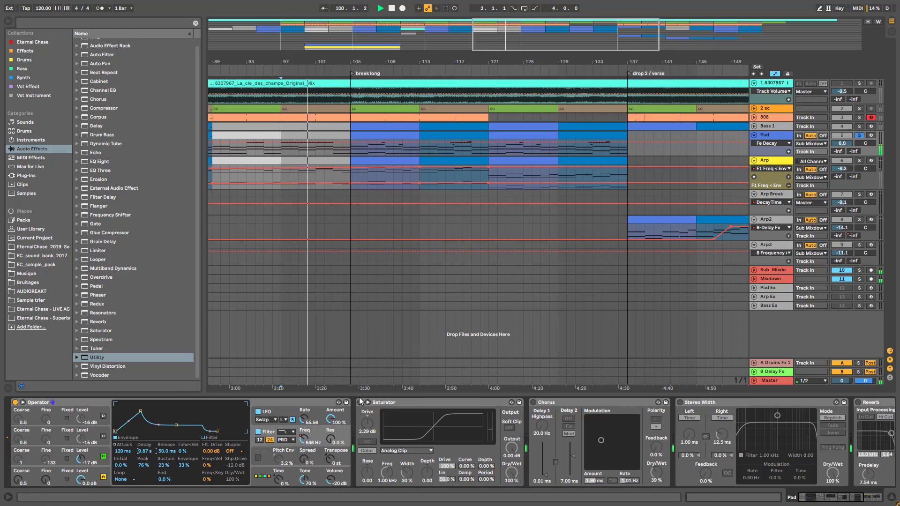
pyautogui.click(413, 401)
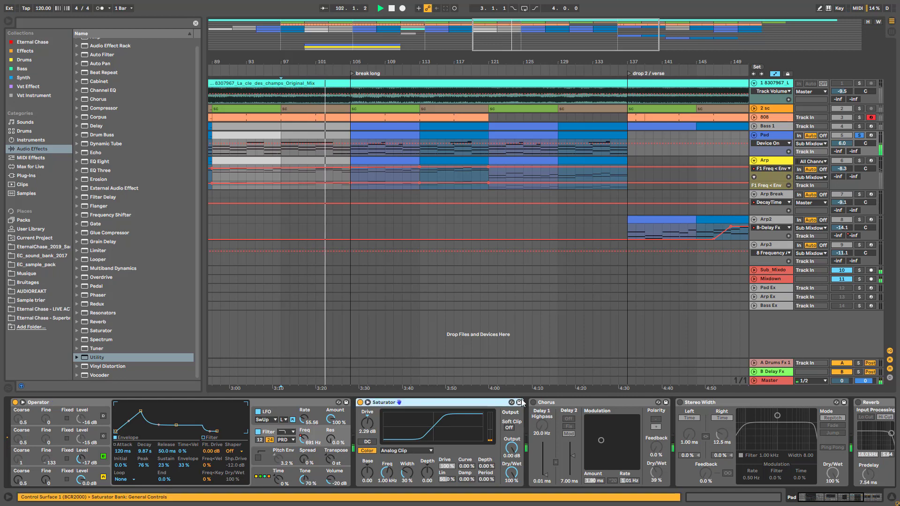
pyautogui.click(533, 402)
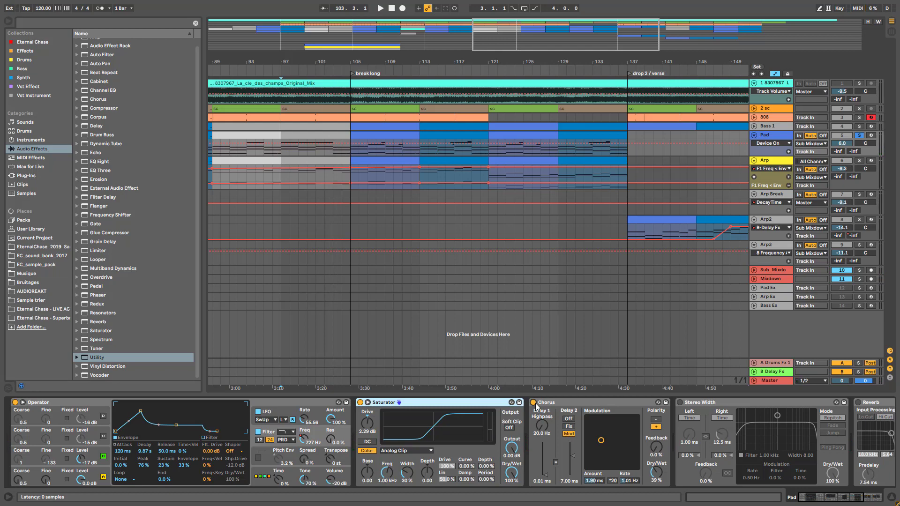
pyautogui.press('space')
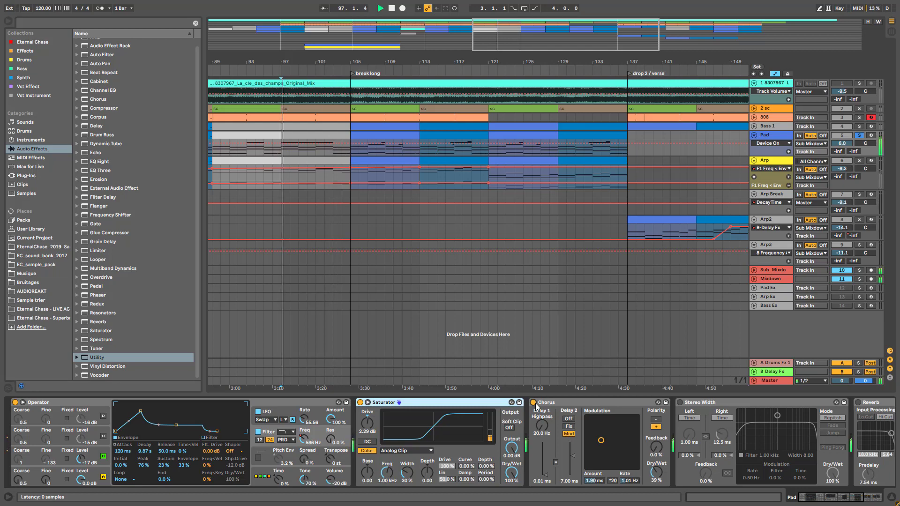
pyautogui.hscroll(5, 827, 503)
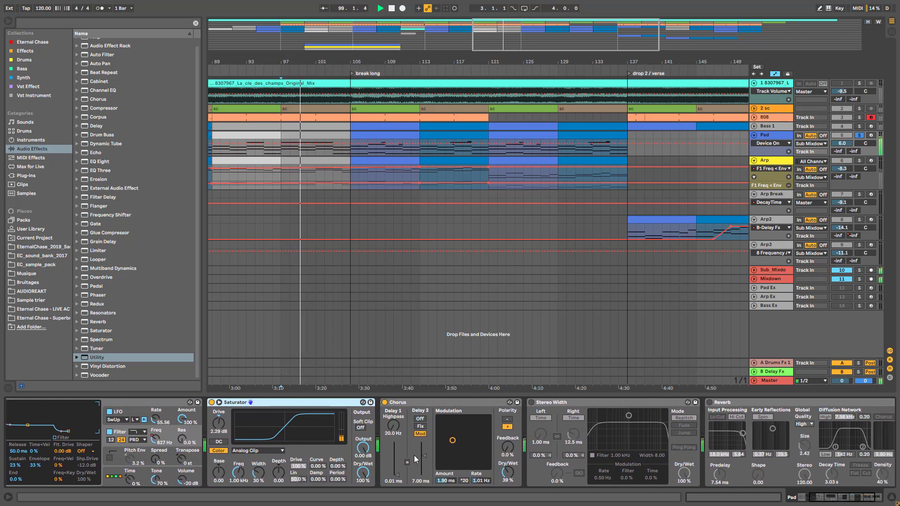
pyautogui.press('space')
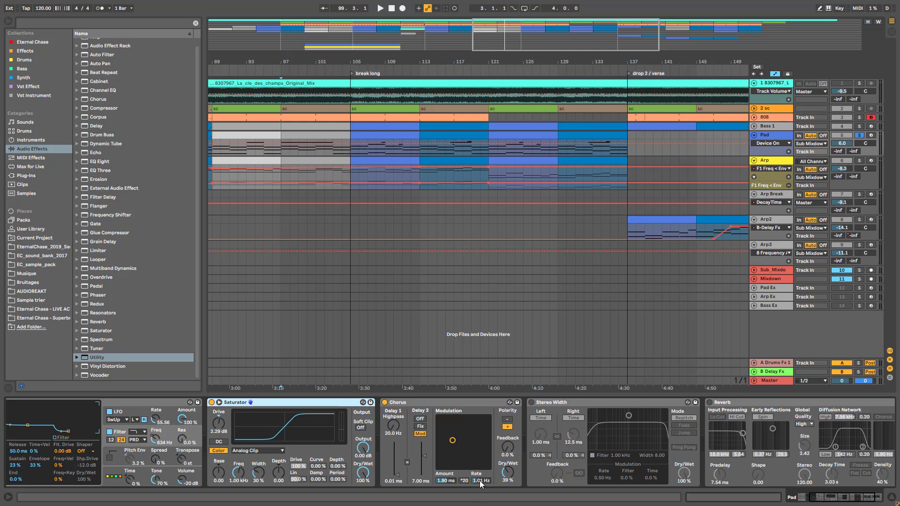
# Try a Chorus modulation rate of 3.10 Hz while playing the pad, and undo the change.
pyautogui.press('space')
pyautogui.moveTo(480, 483); pyautogui.dragTo(480, 466)
pyautogui.press('space')
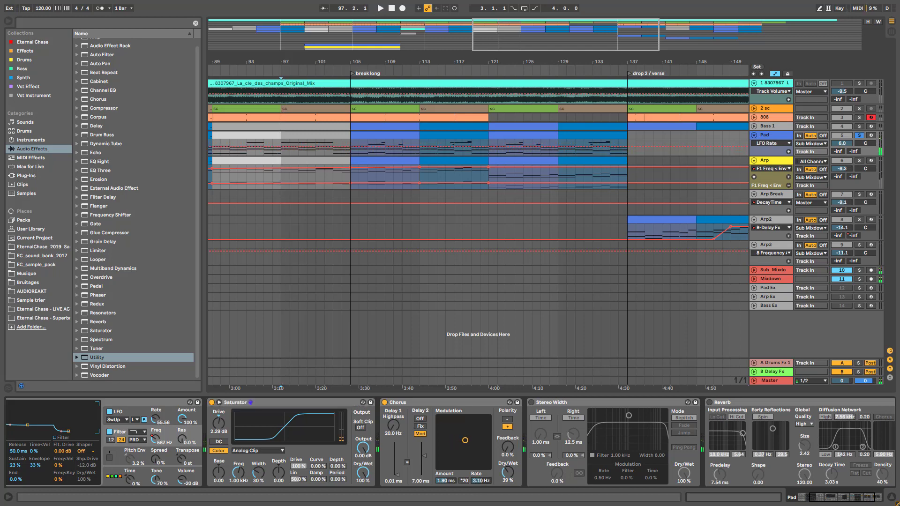
pyautogui.hotkey('ctrl', 'z')
pyautogui.press('space')
pyautogui.press('space')
# Try a Chorus modulation amount of 4.98 ms while playing the pad, and revert the change.
pyautogui.moveTo(448, 482); pyautogui.dragTo(448, 461)
pyautogui.press('space')
pyautogui.press('space')
pyautogui.press('space')
pyautogui.press('space')
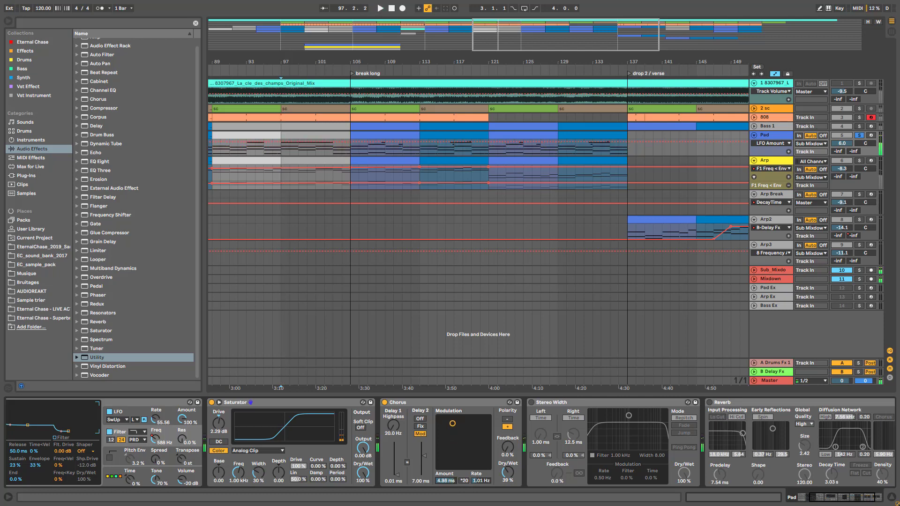
pyautogui.press('Delete')
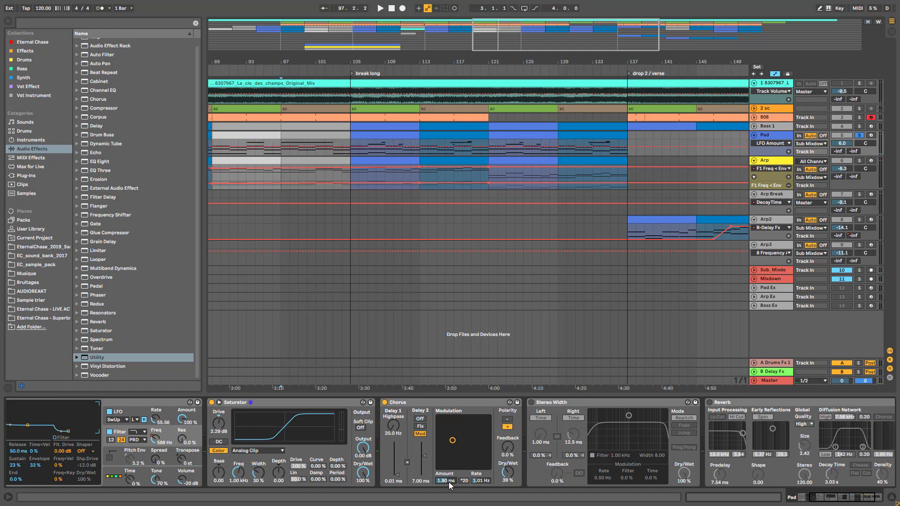
# Play the pad, switch on the Stereo Width device on the Pad track, and play again from bar 97.
pyautogui.press('space')
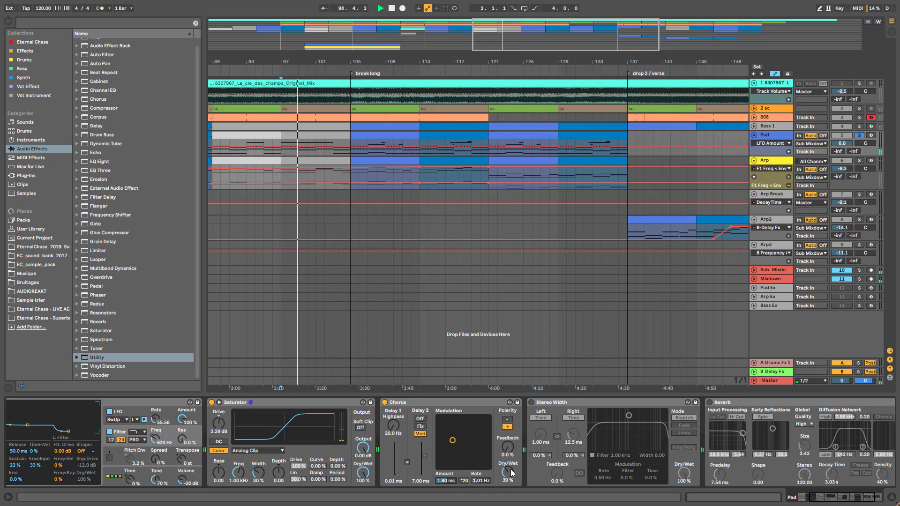
pyautogui.click(531, 402)
pyautogui.click(532, 403)
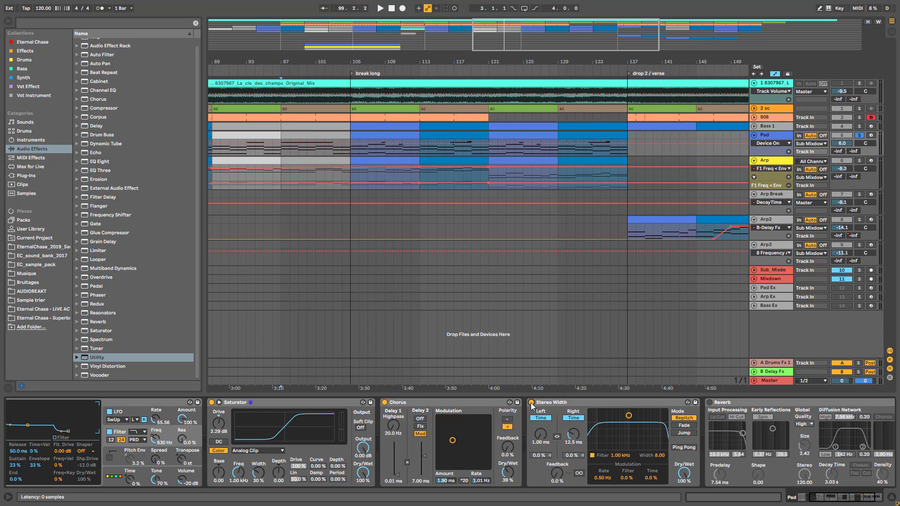
pyautogui.press('space')
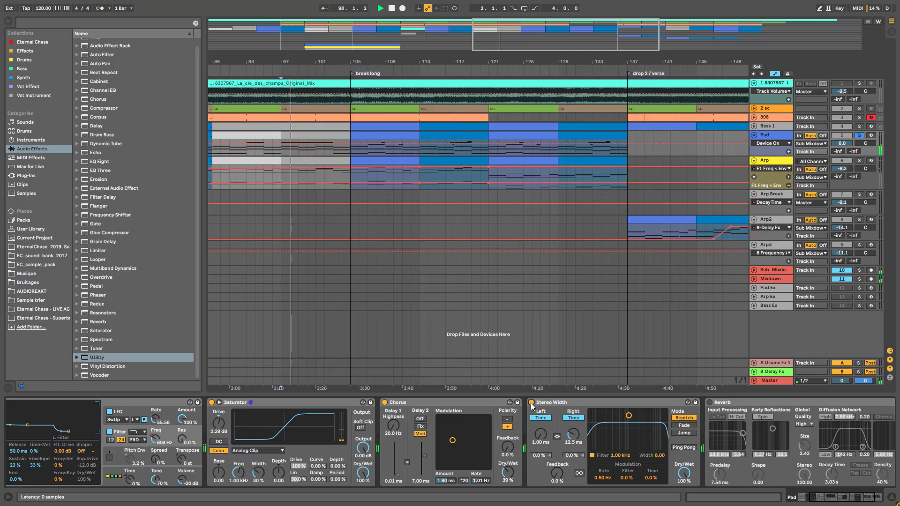
# Switch on the Pad's Reverb, set its decay time to 3.46 s and dry/wet to 36 %, and play the pad.
pyautogui.click(710, 402)
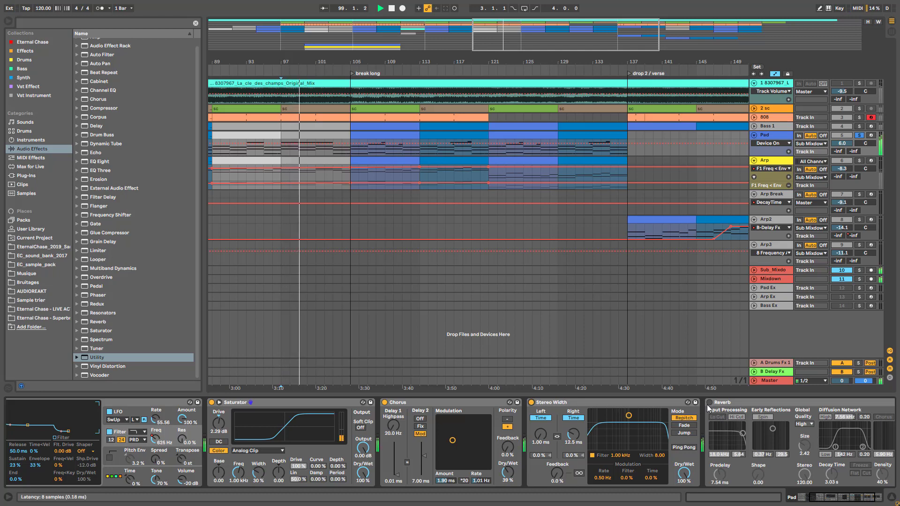
pyautogui.moveTo(826, 499); pyautogui.dragTo(830, 472)
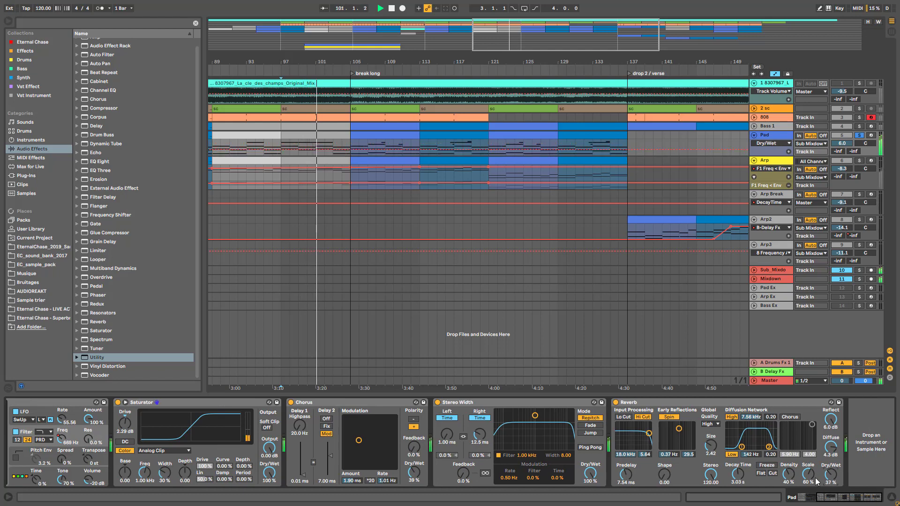
pyautogui.moveTo(735, 477); pyautogui.dragTo(737, 478)
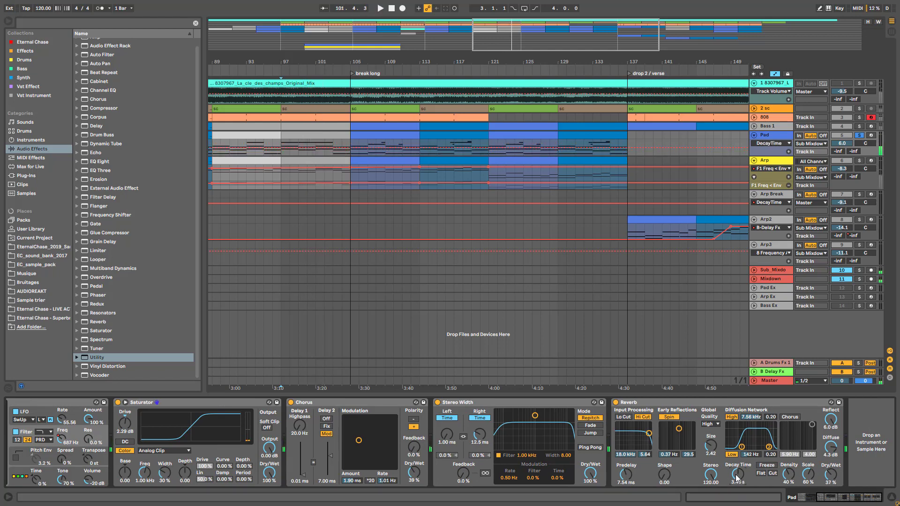
pyautogui.click(829, 475)
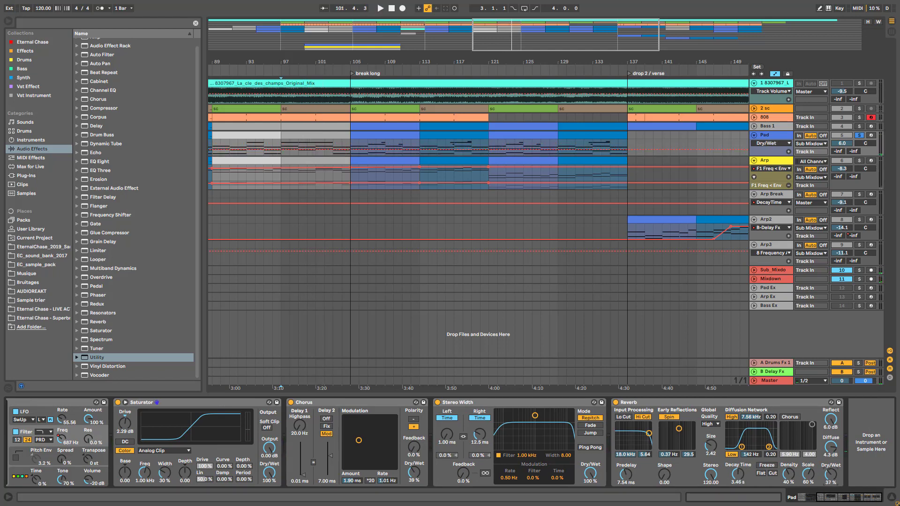
pyautogui.press('space')
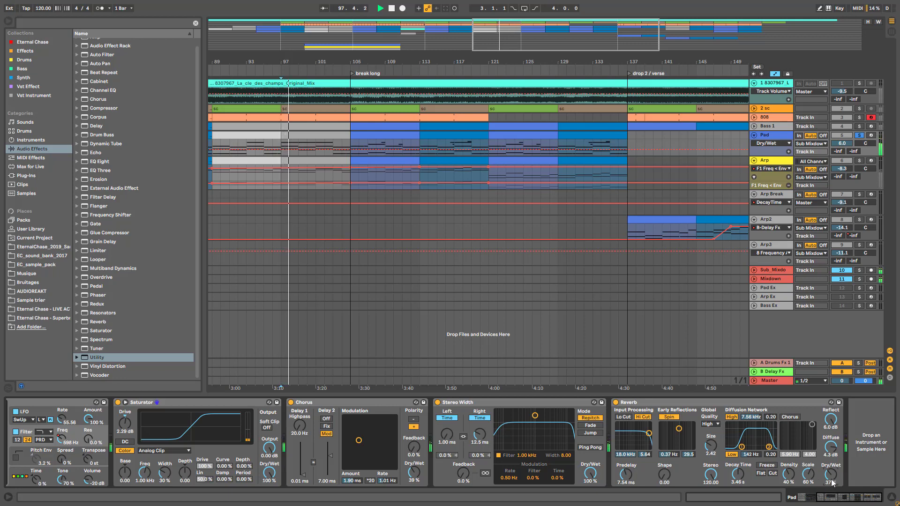
pyautogui.moveTo(836, 474); pyautogui.dragTo(836, 477)
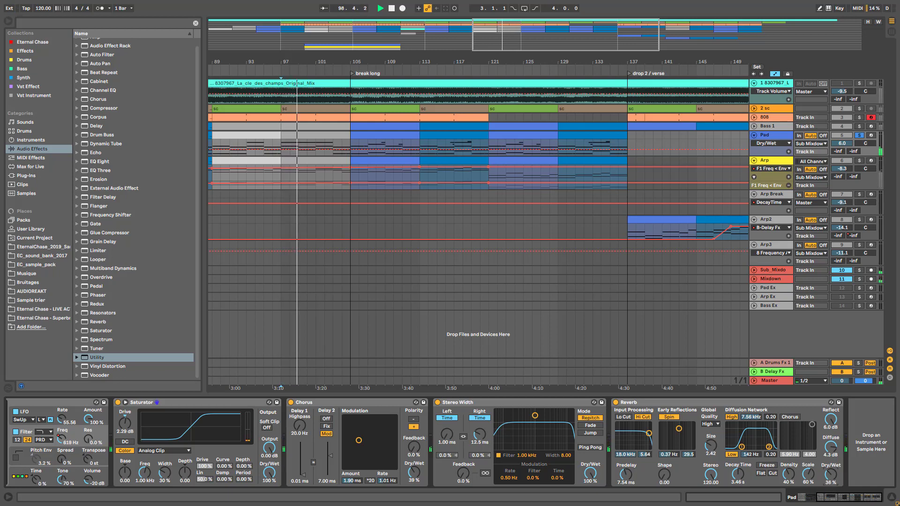
pyautogui.press('space')
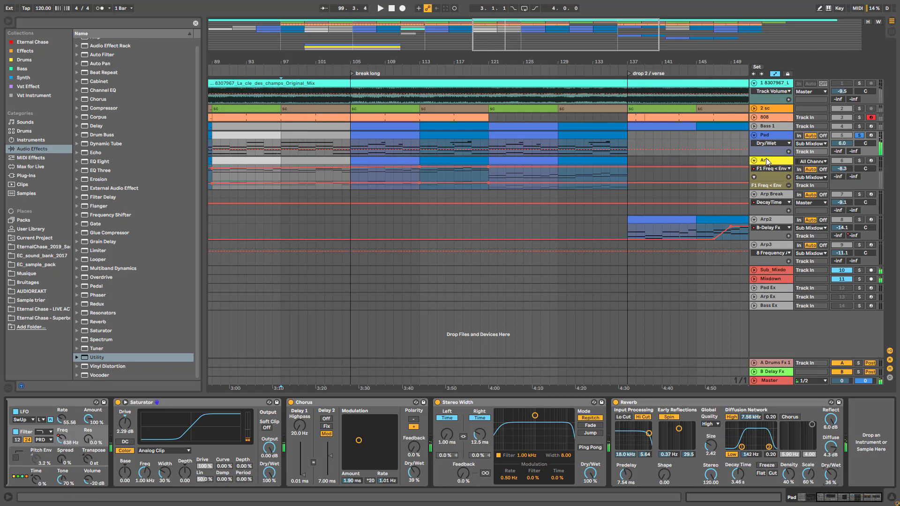
# Enlarge the Pad track and show the Operator's Filter Freq automation from the Kick section through drop 1.
pyautogui.moveTo(768, 156); pyautogui.dragTo(768, 211)
pyautogui.moveTo(486, 41); pyautogui.dragTo(305, 28)
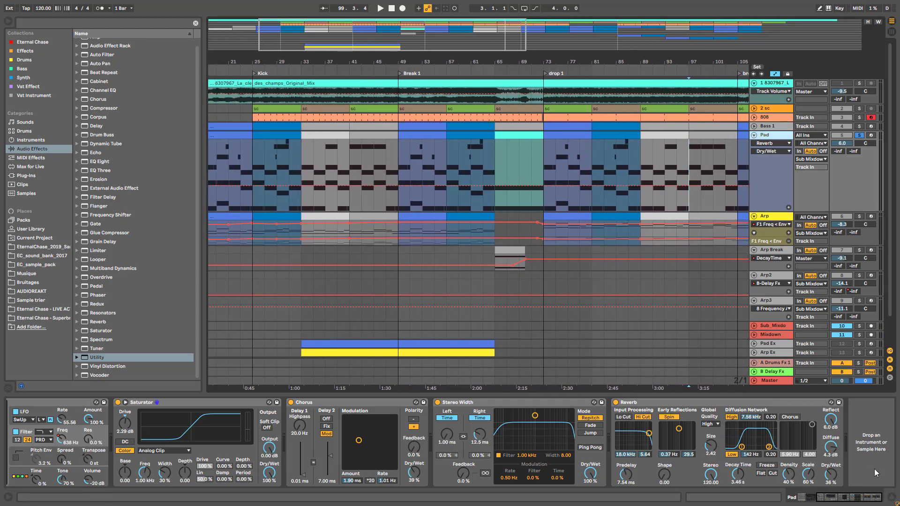
pyautogui.moveTo(851, 497); pyautogui.dragTo(815, 497)
pyautogui.click(307, 441)
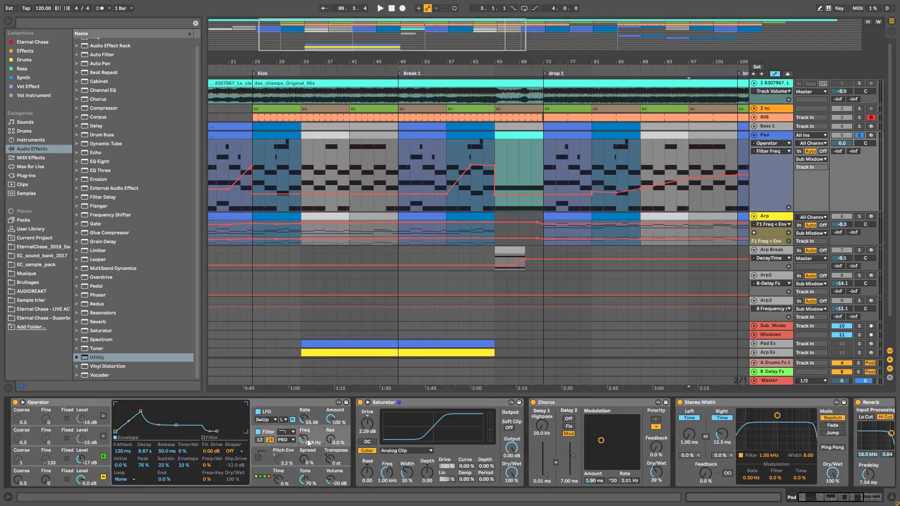
# Put the Pad's Filter Freq automation in its own lane and show the Operator's Osc-A envelope automation on the main lane.
pyautogui.click(788, 207)
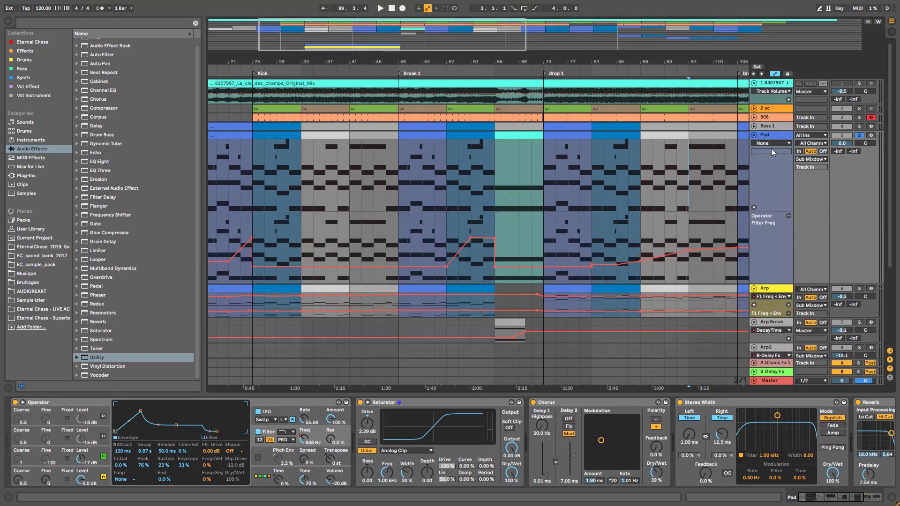
pyautogui.click(772, 148)
pyautogui.click(765, 150)
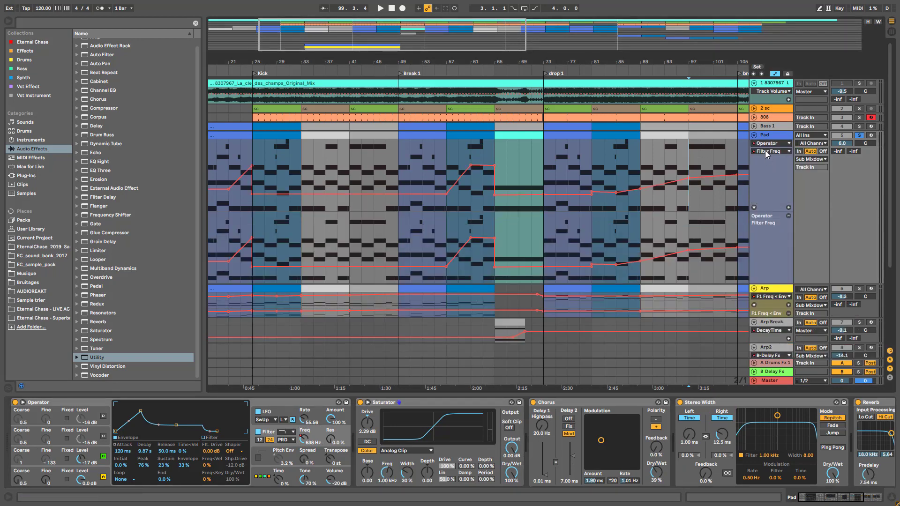
pyautogui.click(765, 150)
pyautogui.click(783, 478)
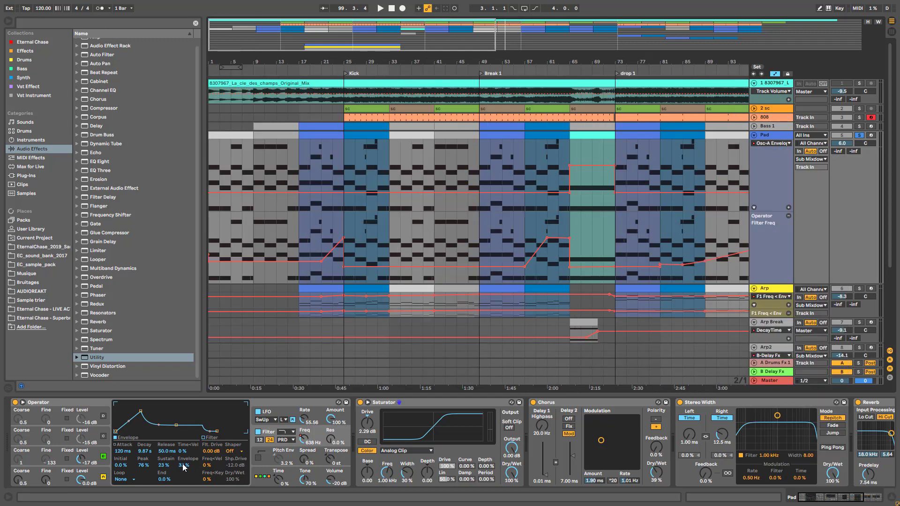
# Play the pad with the Operator's Envelope amount lowered to 19 %, and play it again with the amount restored to 33 %.
pyautogui.press('space')
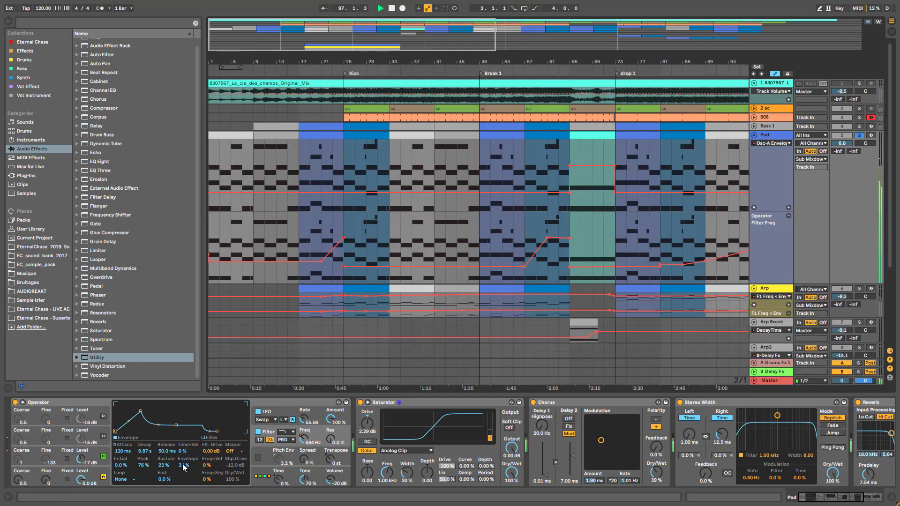
pyautogui.moveTo(183, 466); pyautogui.dragTo(184, 474)
pyautogui.press('space')
pyautogui.press('space')
pyautogui.press('space')
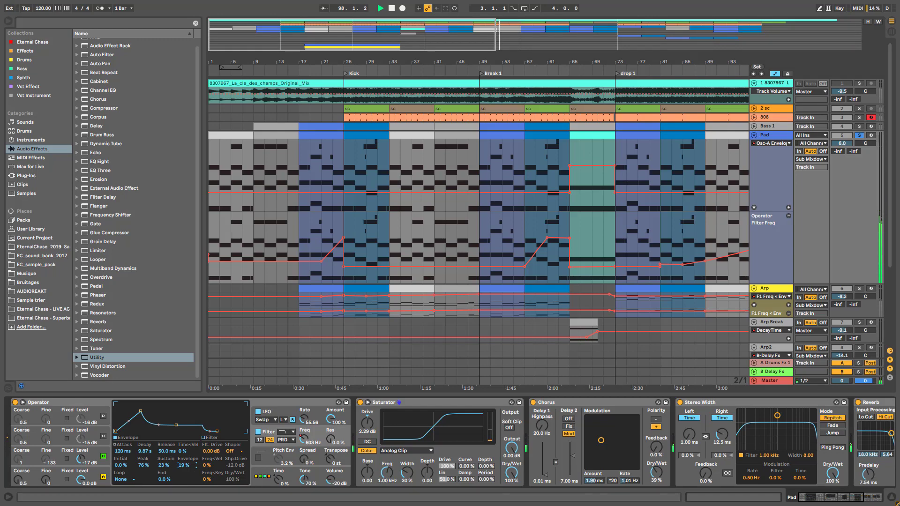
pyautogui.press('space')
pyautogui.moveTo(183, 466); pyautogui.dragTo(189, 470)
pyautogui.press('space')
pyautogui.press('space')
pyautogui.press('space')
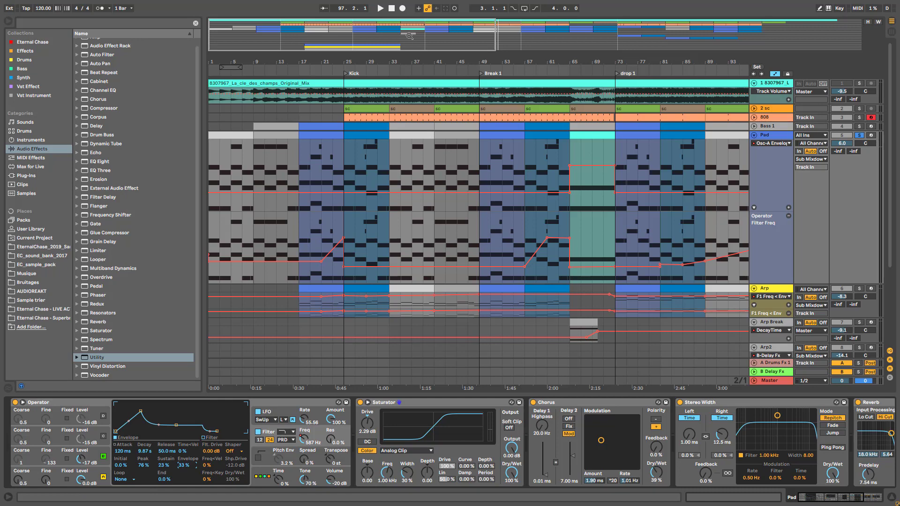
# Collapse the Pad track, solo the Arp track in its place, and play the arp from bar 97.
pyautogui.moveTo(409, 35); pyautogui.dragTo(613, 46)
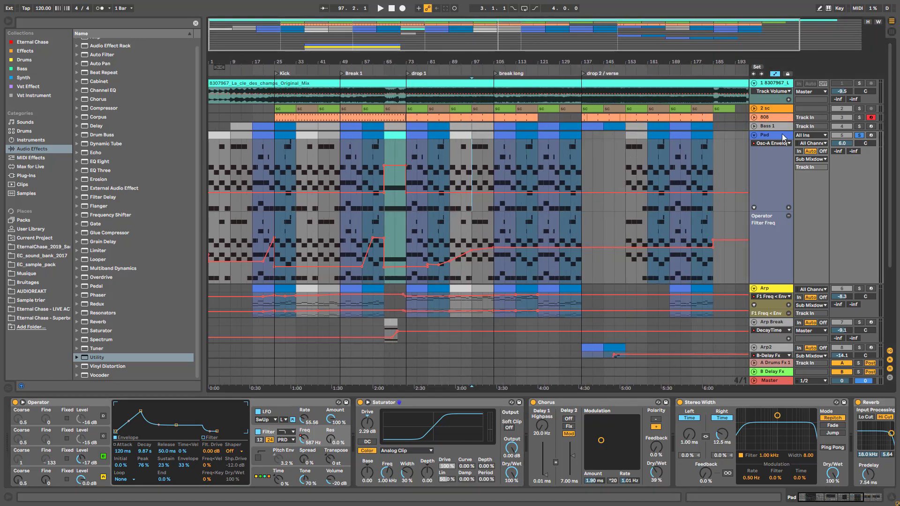
pyautogui.click(754, 135)
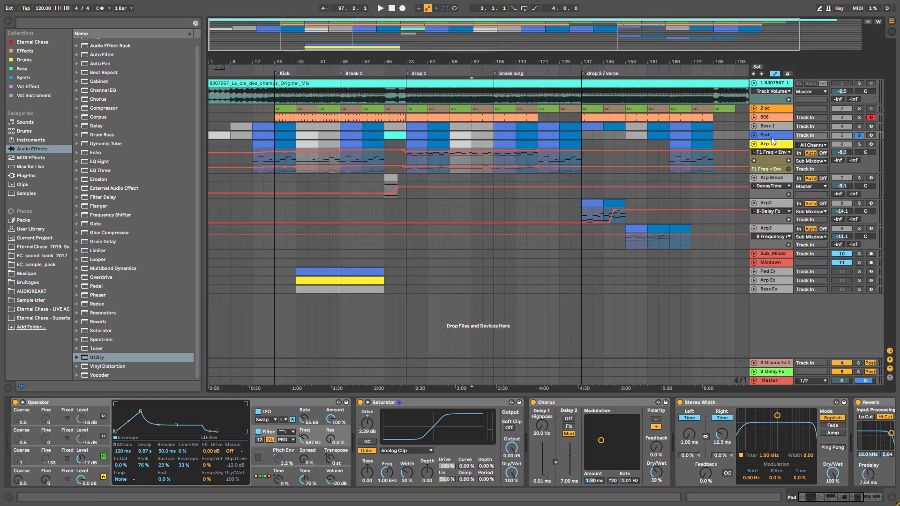
pyautogui.click(773, 142)
pyautogui.click(861, 145)
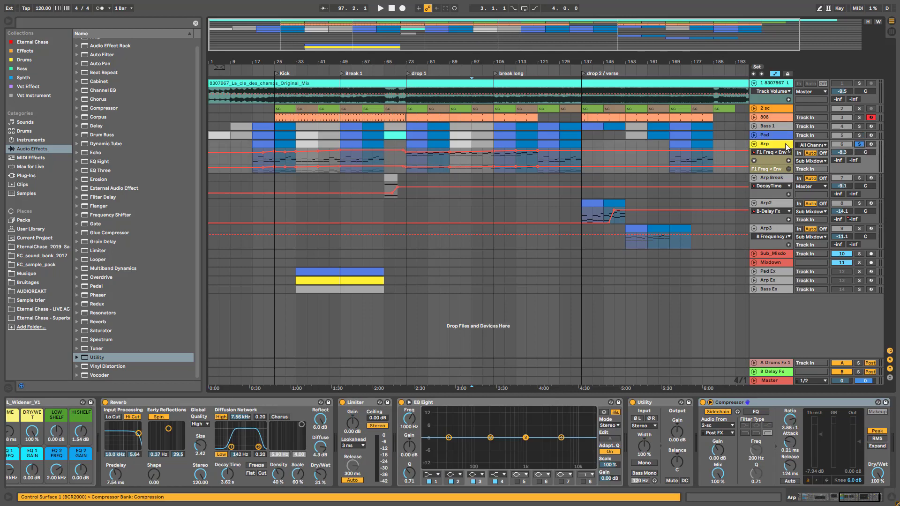
pyautogui.press('space')
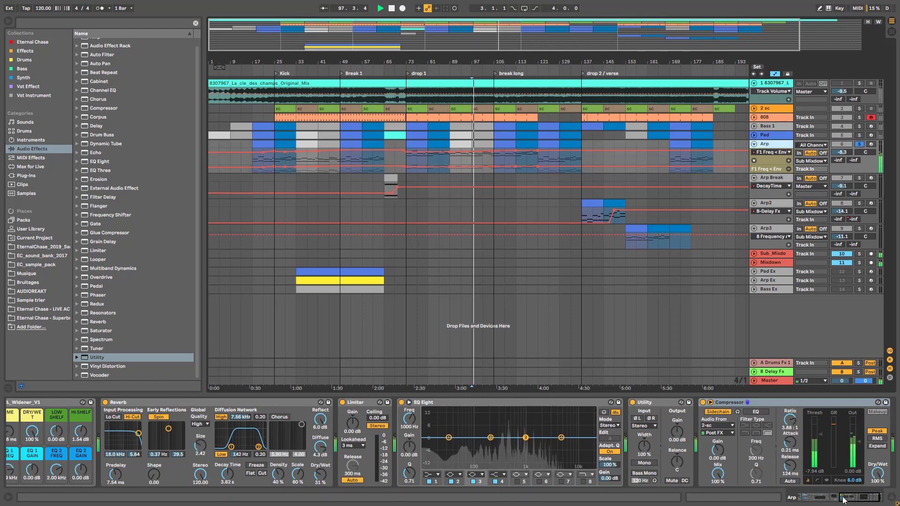
# Switch off the Compressor, Reverb and Saturator on the Arp track and show the beginning of its device chain.
pyautogui.click(865, 502)
pyautogui.click(656, 403)
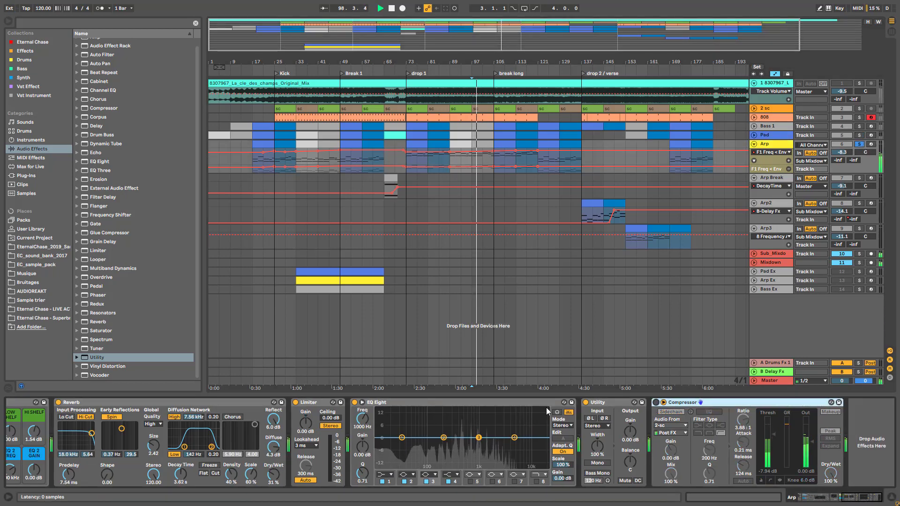
pyautogui.moveTo(862, 497); pyautogui.dragTo(782, 493)
pyautogui.click(821, 500)
pyautogui.press('space')
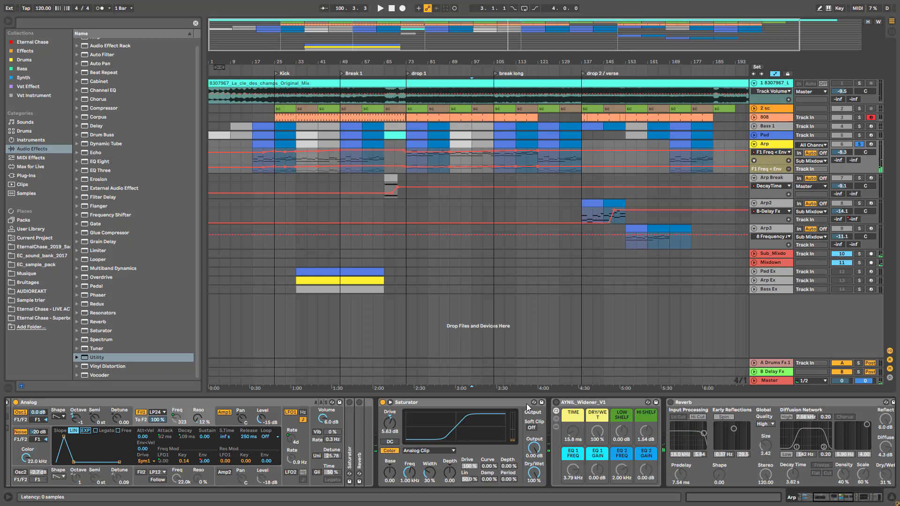
pyautogui.click(382, 402)
pyautogui.click(795, 497)
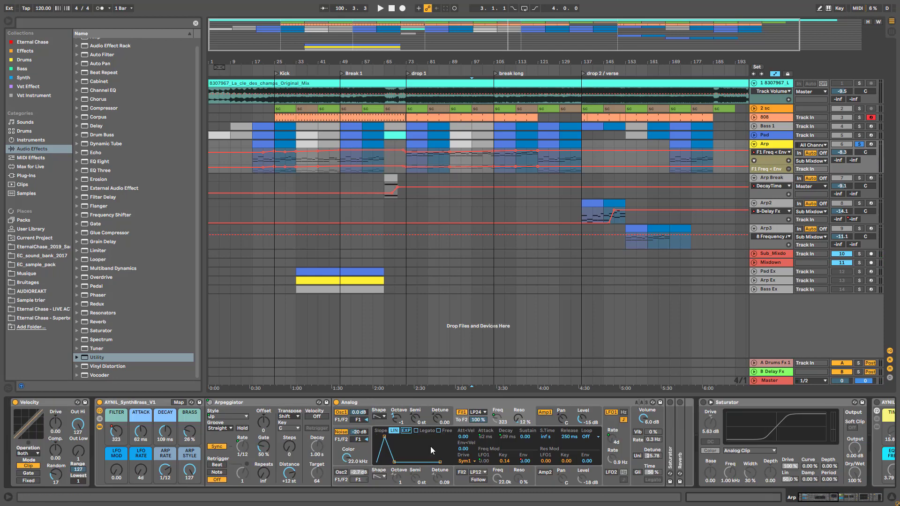
# Play the dry arp and examine the Analog's oscillator 1 pitch settings and filter 1 frequency, envelope attack and decay.
pyautogui.press('space')
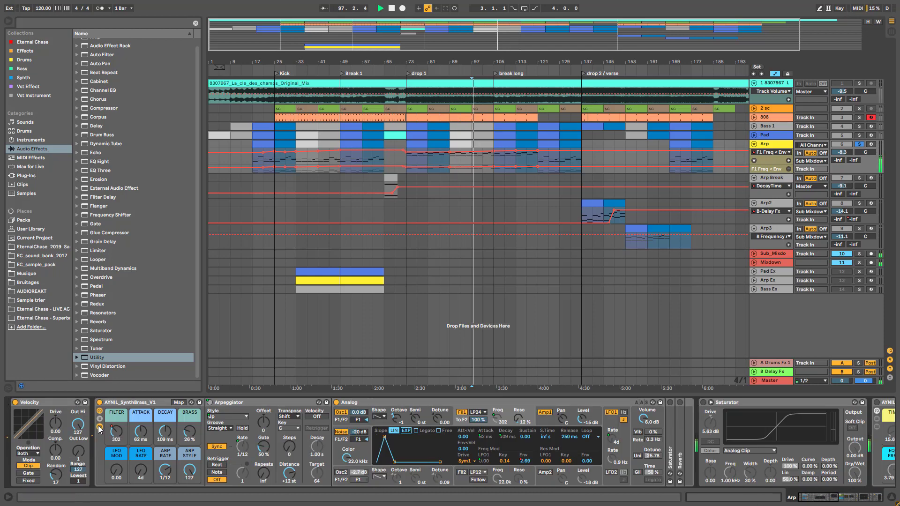
pyautogui.press('space')
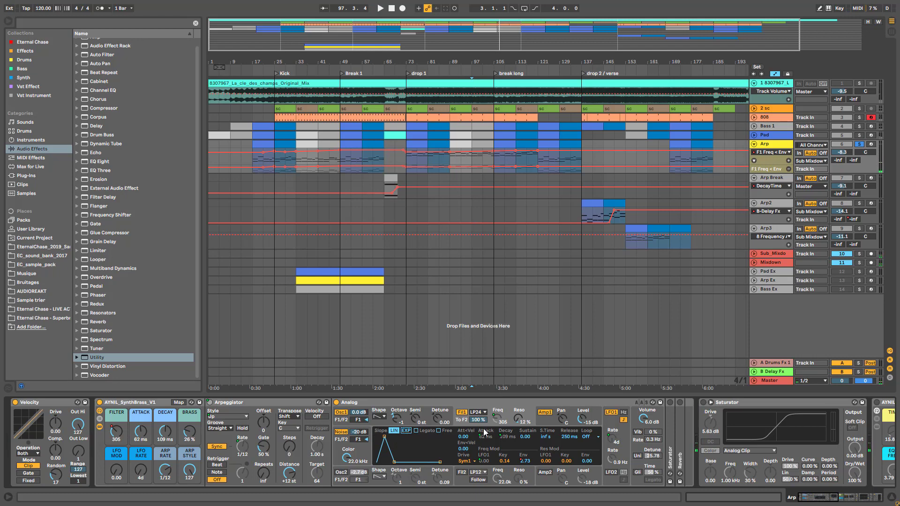
pyautogui.click(510, 423)
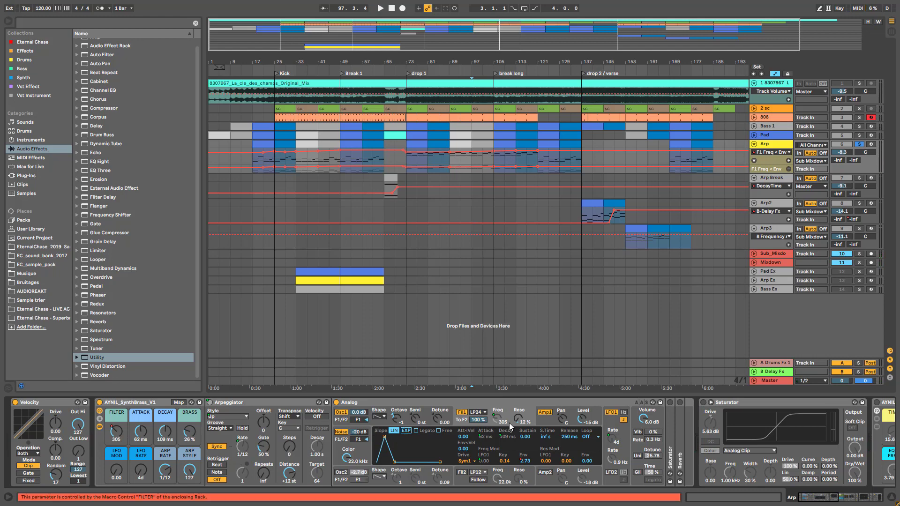
pyautogui.click(426, 415)
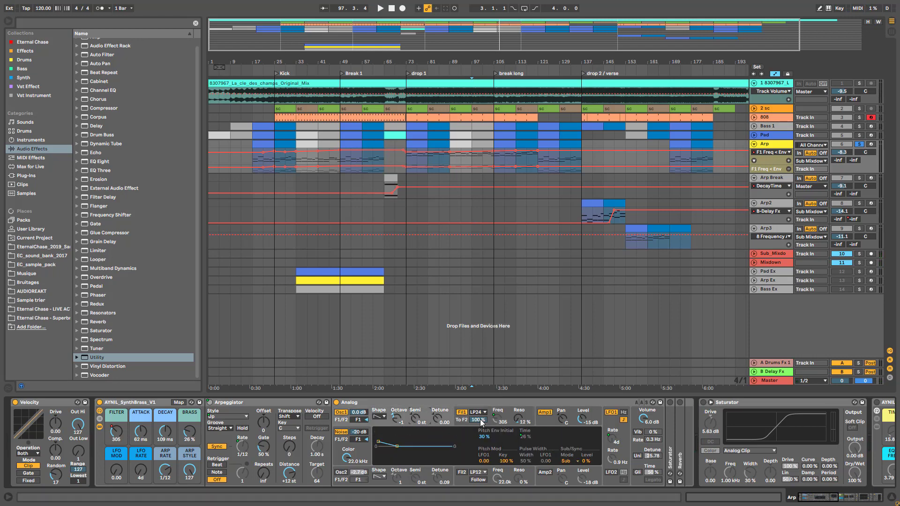
pyautogui.click(495, 422)
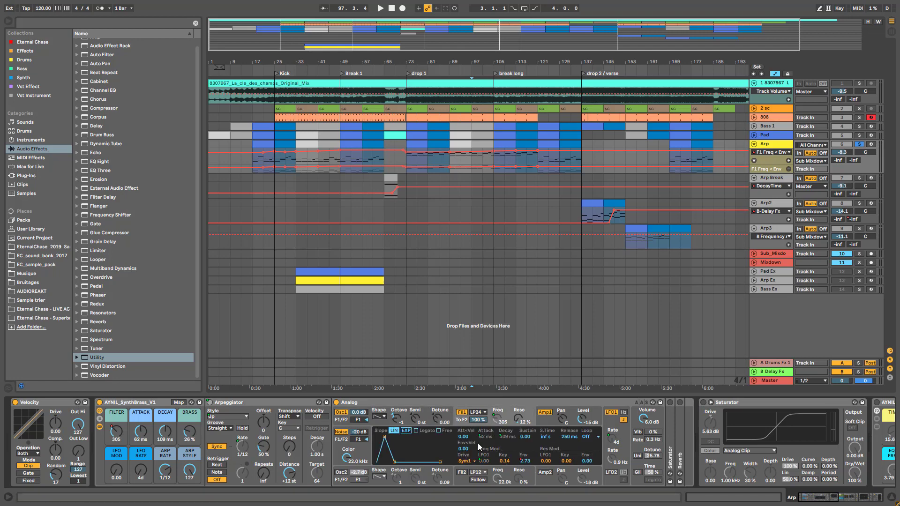
pyautogui.click(479, 442)
pyautogui.click(486, 443)
pyautogui.click(518, 435)
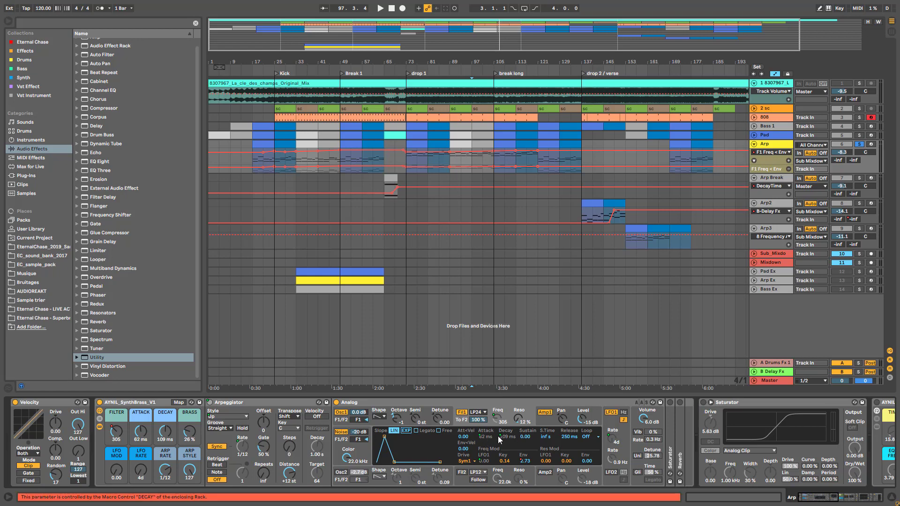
pyautogui.click(482, 435)
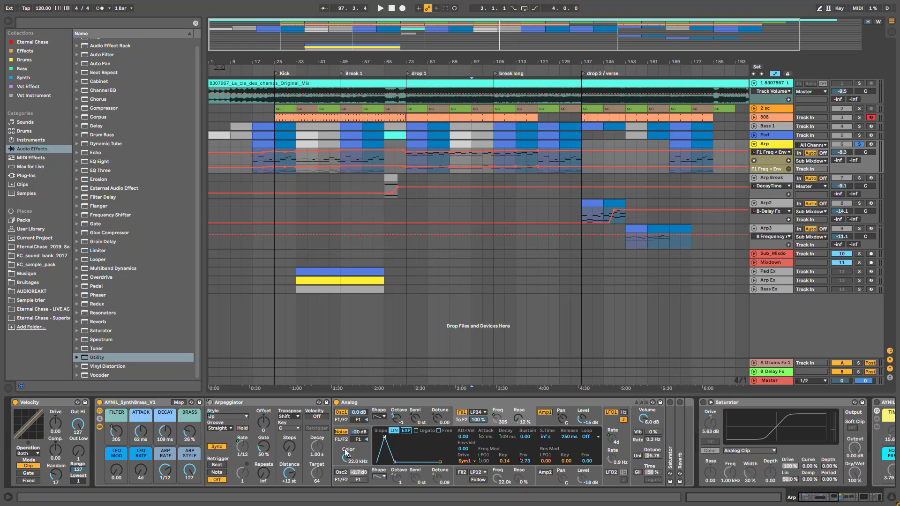
# Play the arp while trying the synth rack's ATTACK macro at 5 ms and at 1.00 s.
pyautogui.press('space')
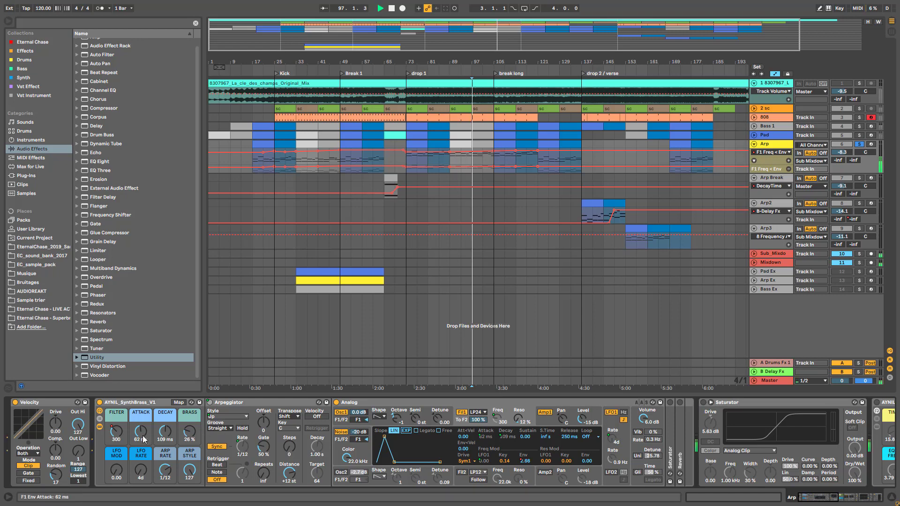
pyautogui.moveTo(143, 439); pyautogui.dragTo(143, 461)
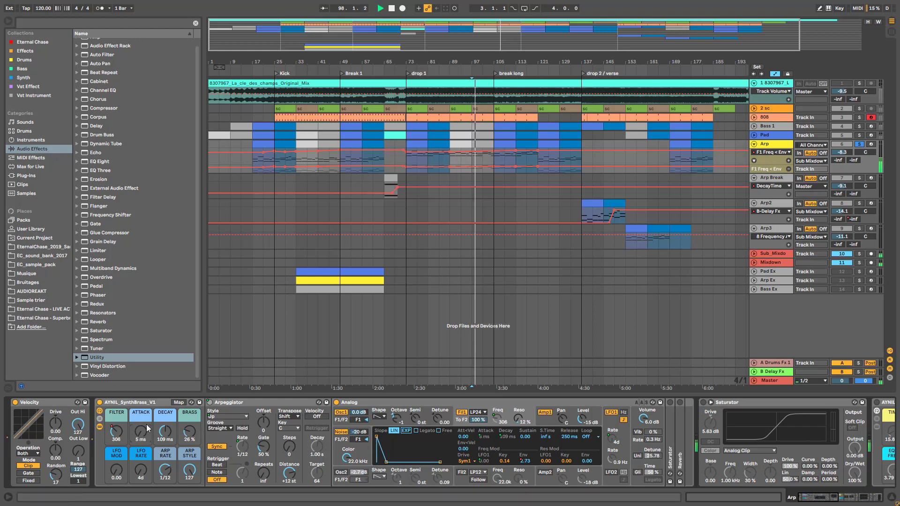
pyautogui.moveTo(147, 427); pyautogui.dragTo(147, 403)
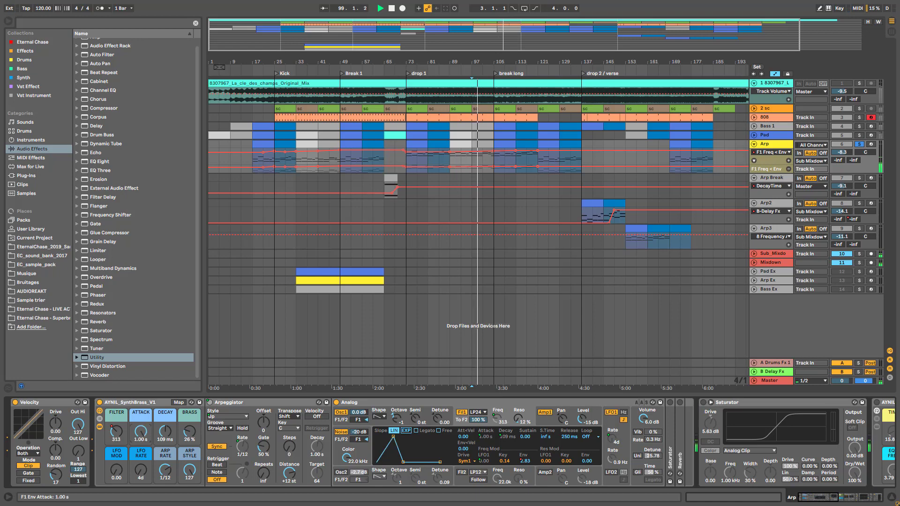
pyautogui.press('space')
# Try the ATTACK macro at 60 ms while playing the arp, and raise it to its maximum of 1.00 s.
pyautogui.write('0')
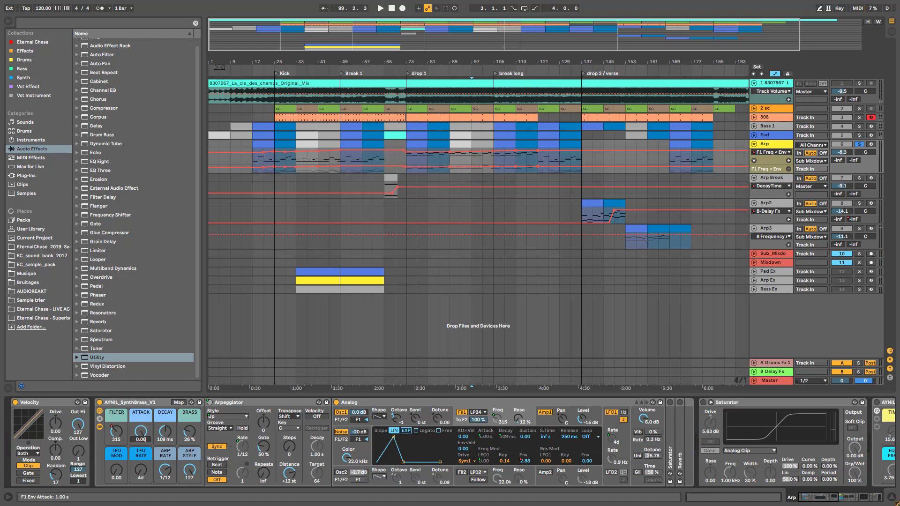
pyautogui.write('.06')
pyautogui.press('Return')
pyautogui.press('space')
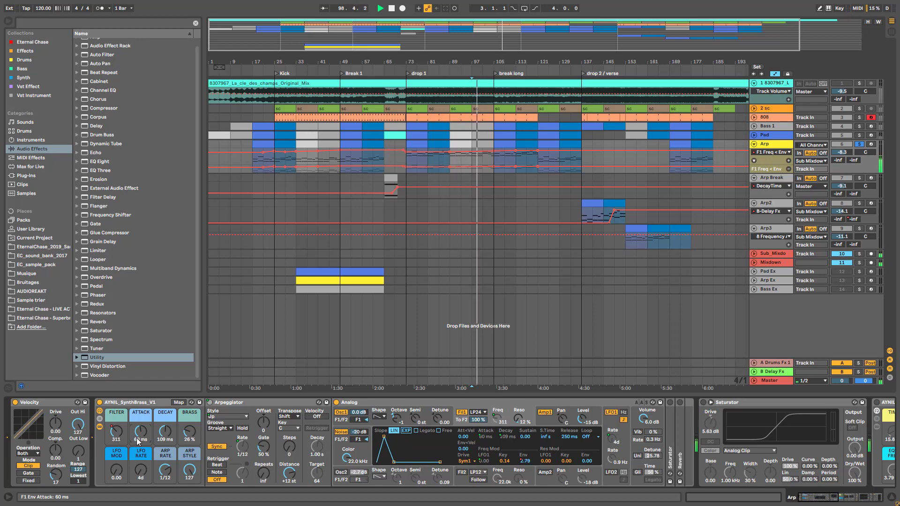
pyautogui.press('space')
pyautogui.write('127')
pyautogui.press('Return')
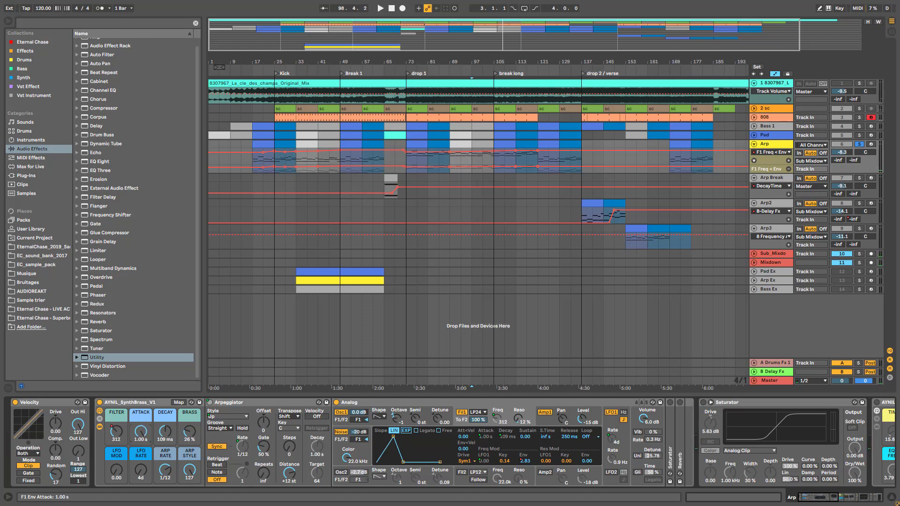
# Audition the arp, try an ATTACK macro value of 120 ms, and restore it to 62 ms with playback running.
pyautogui.press('space')
pyautogui.press('space')
pyautogui.write('0.12')
pyautogui.press('Return')
pyautogui.press('space')
pyautogui.press('space')
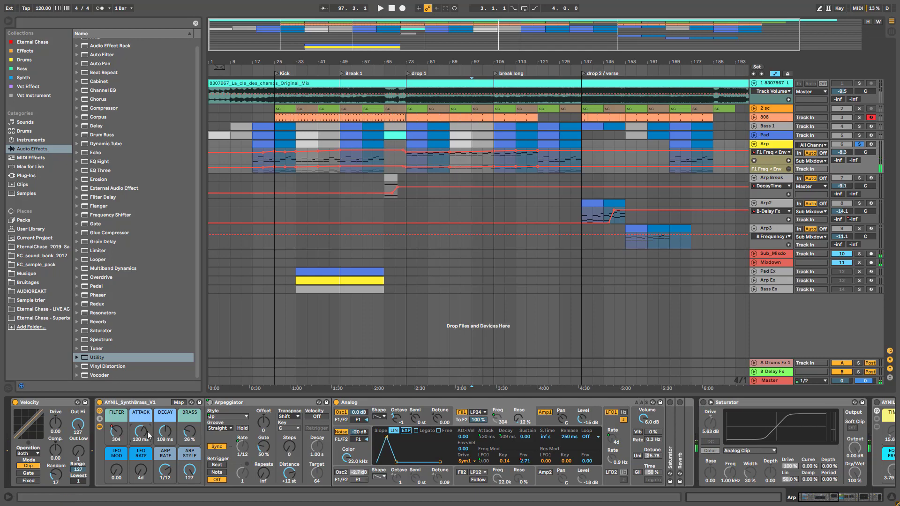
pyautogui.click(144, 440)
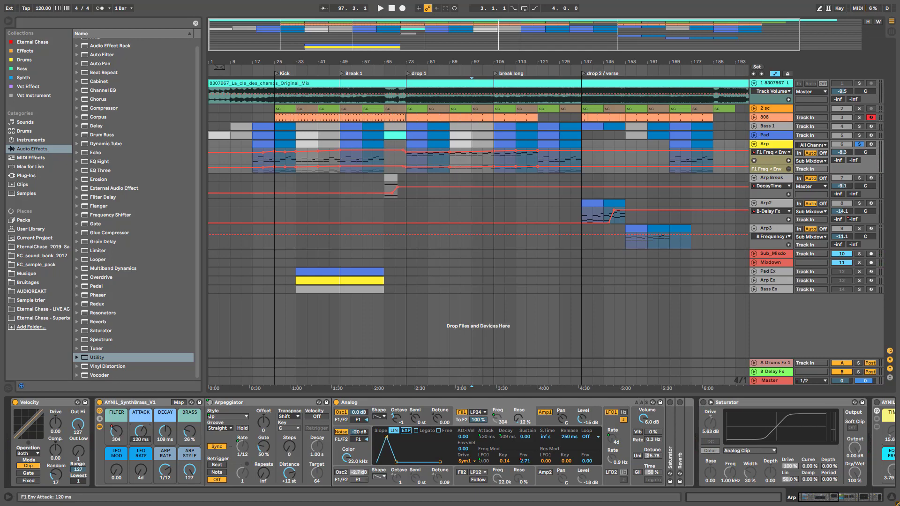
pyautogui.moveTo(145, 440); pyautogui.dragTo(145, 466)
pyautogui.press('space')
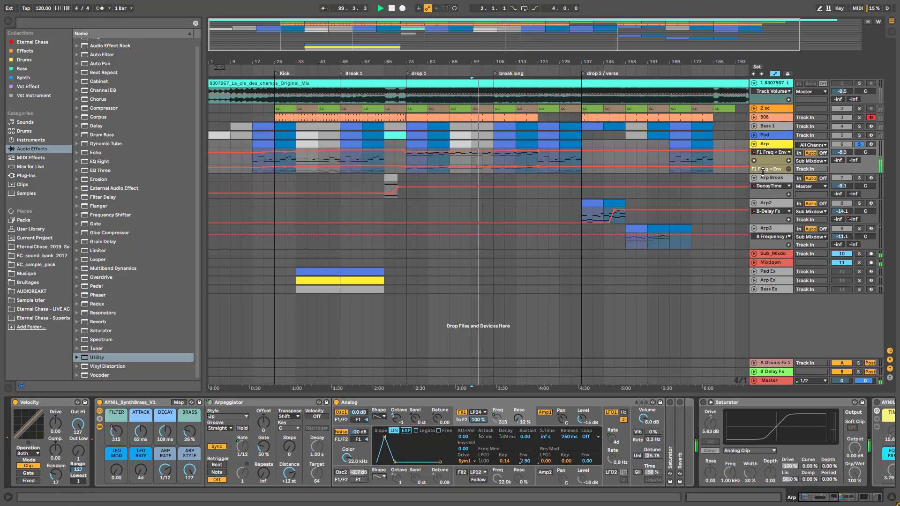
# Enlarge the Arp's F1 Freq < Env automation lane, show Break 1 through break long, and play from bar 97.
pyautogui.moveTo(762, 172); pyautogui.dragTo(762, 268)
pyautogui.press('space')
pyautogui.moveTo(448, 39); pyautogui.dragTo(448, 66)
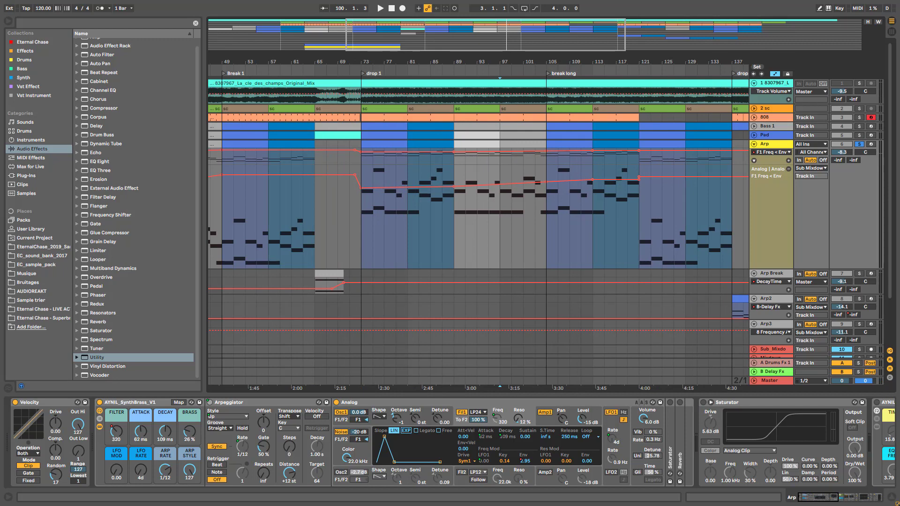
pyautogui.press('space')
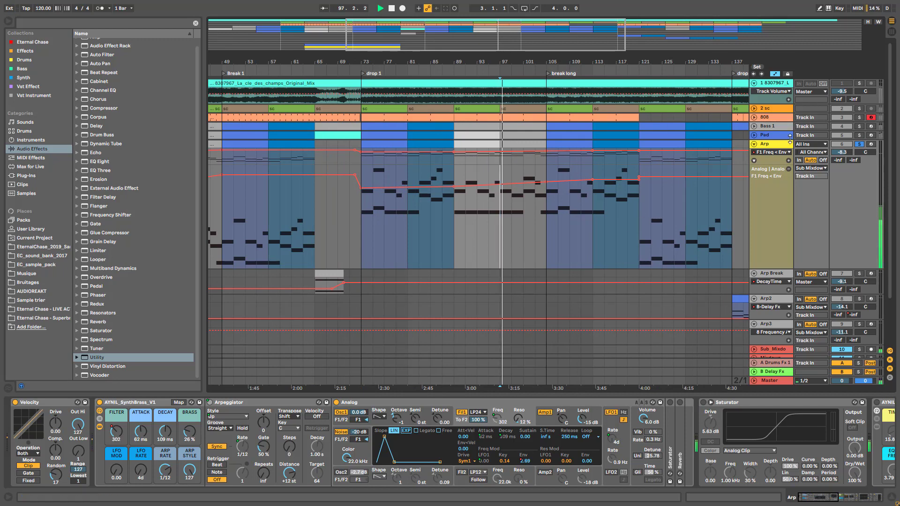
pyautogui.click(526, 461)
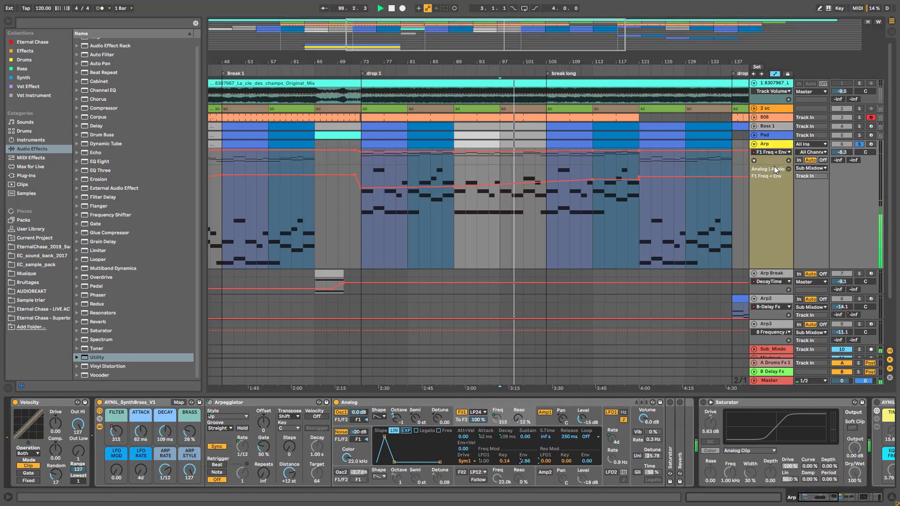
# Enlarge the Arp's main lane, show the FILTER macro's automation on it, and play the arp from bar 57.
pyautogui.click(772, 187)
pyautogui.moveTo(771, 187); pyautogui.dragTo(772, 205)
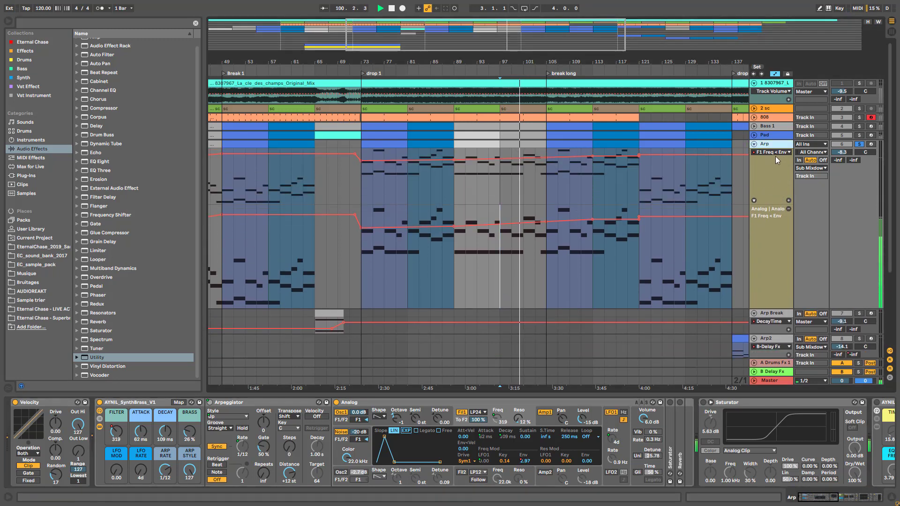
pyautogui.click(774, 152)
pyautogui.click(772, 166)
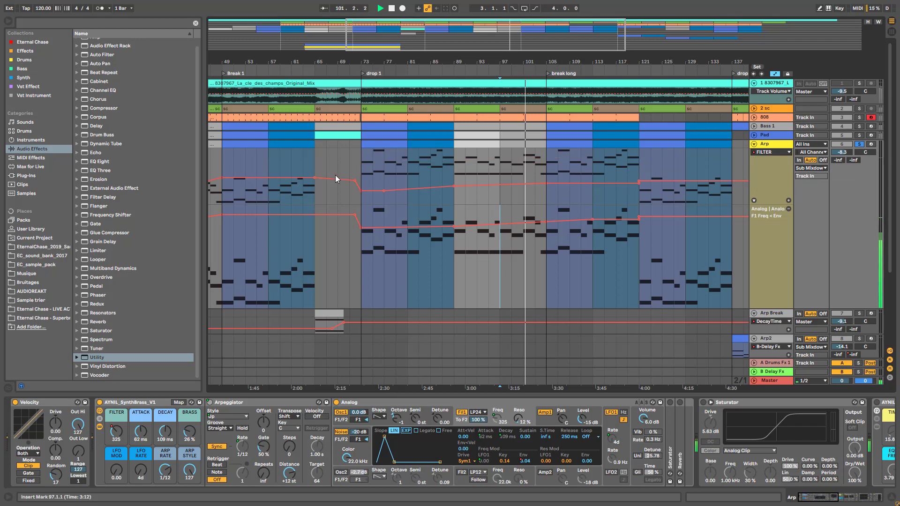
pyautogui.press('space')
pyautogui.click(268, 195)
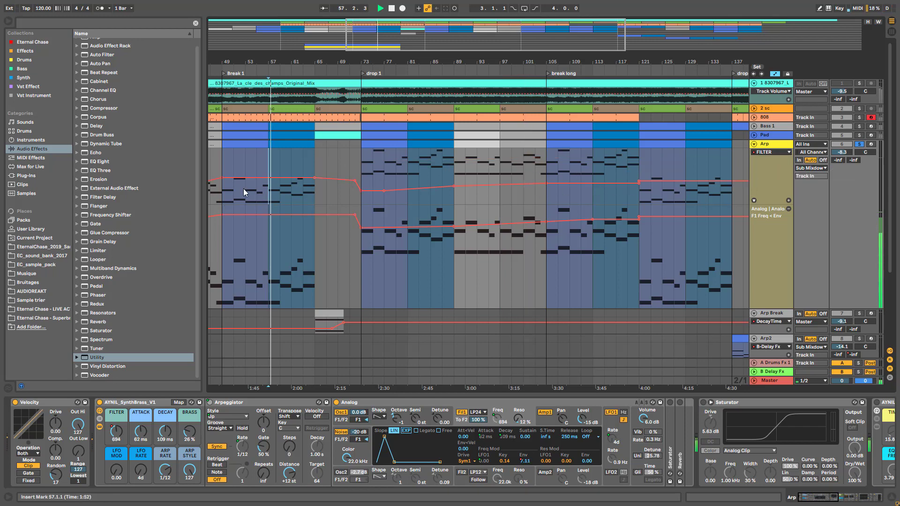
# Play the arp from bar 51, bar 37 and bar 59 to compare its filter automation.
pyautogui.click(235, 197)
pyautogui.press('space')
pyautogui.hscroll(-10, 342, 185)
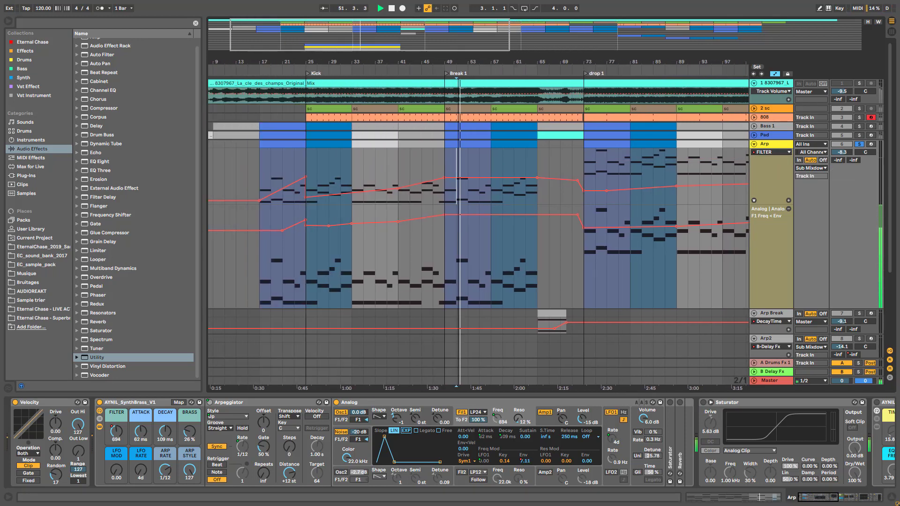
pyautogui.click(378, 174)
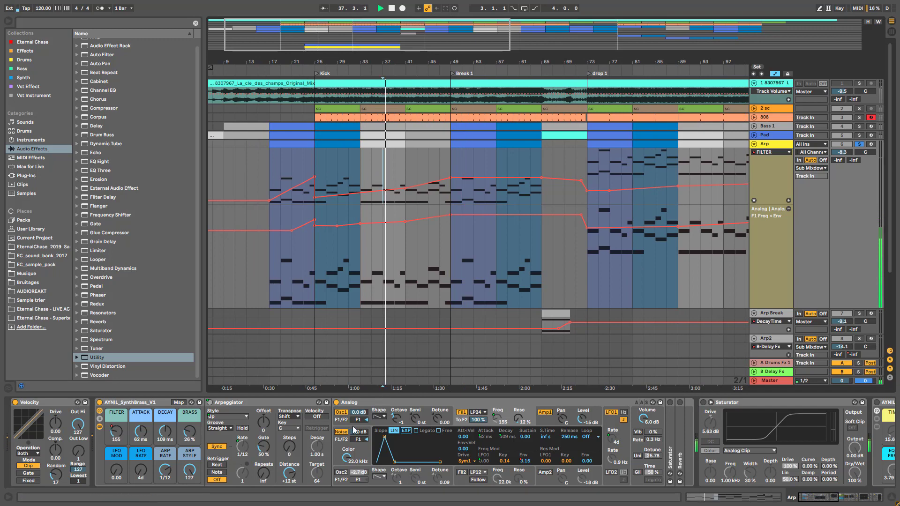
pyautogui.press('space')
pyautogui.click(507, 159)
pyautogui.press('space')
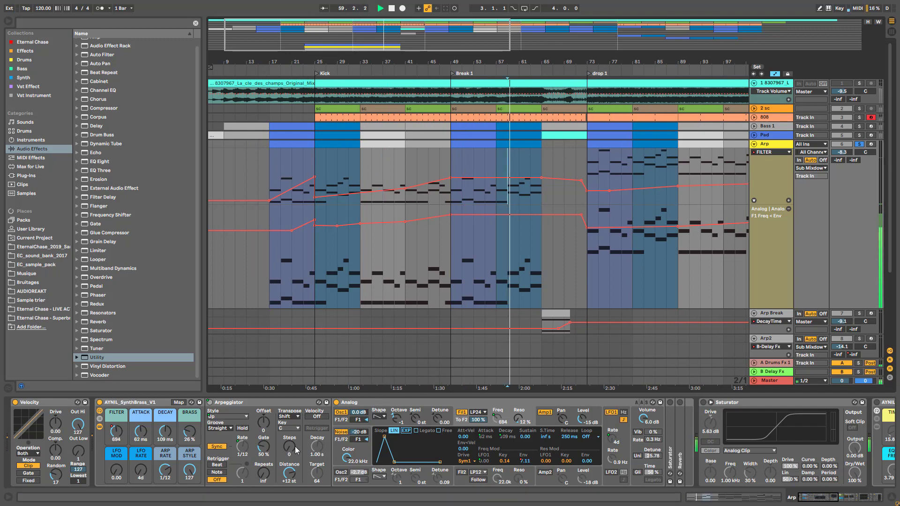
# Show Analog's Osc1 pitch envelope, try the BRASS macro at 0% with the arp playing, and undo the macro change.
pyautogui.click(341, 432)
pyautogui.click(384, 423)
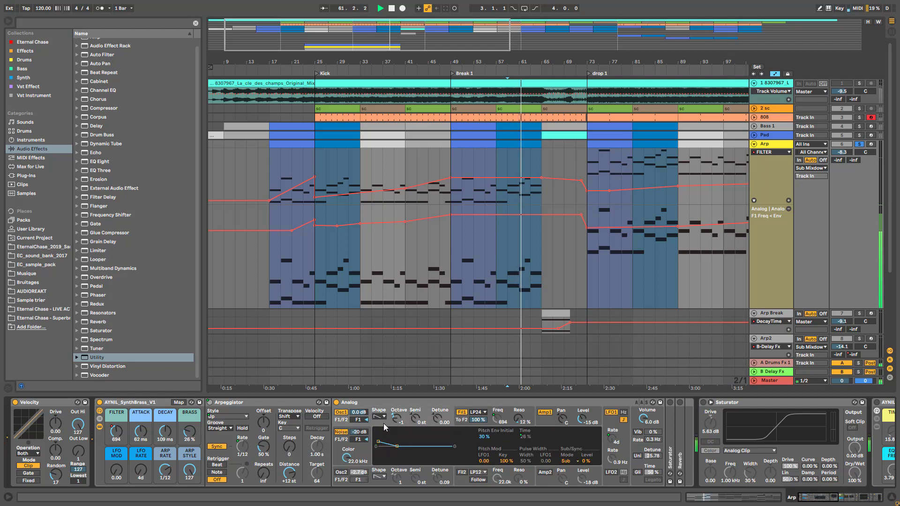
pyautogui.press('space')
pyautogui.press('space')
pyautogui.moveTo(191, 438); pyautogui.dragTo(190, 464)
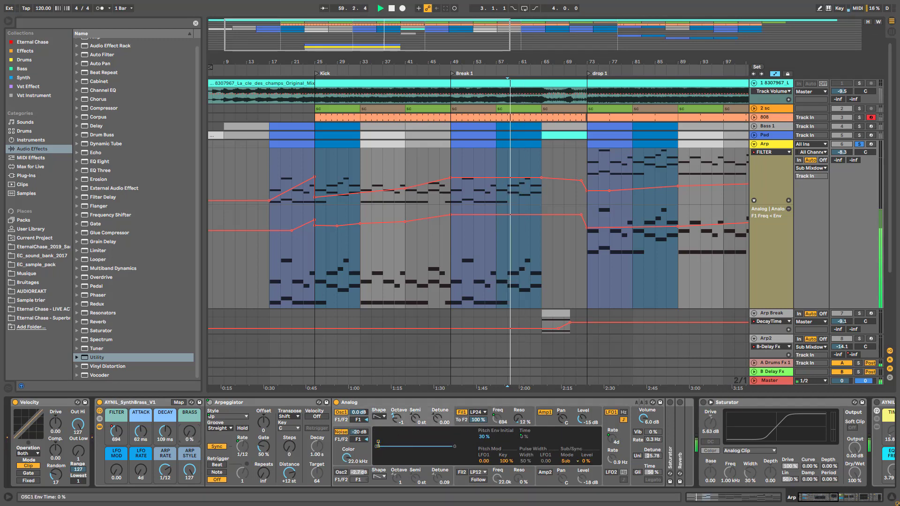
pyautogui.hotkey('ctrl', 'z')
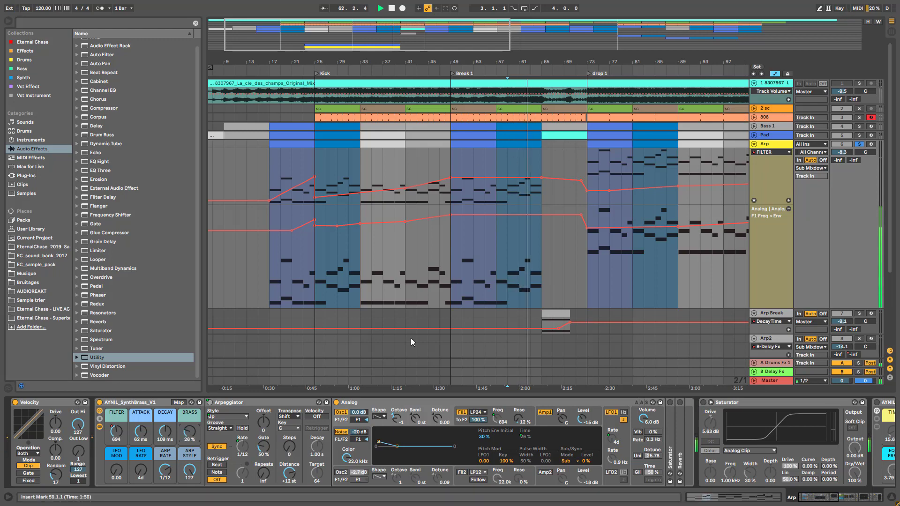
# Show Analog's Amp1 and Fil1 envelopes, set the DECAY macro to 82 ms, and play the arp from bar 59.
pyautogui.click(547, 421)
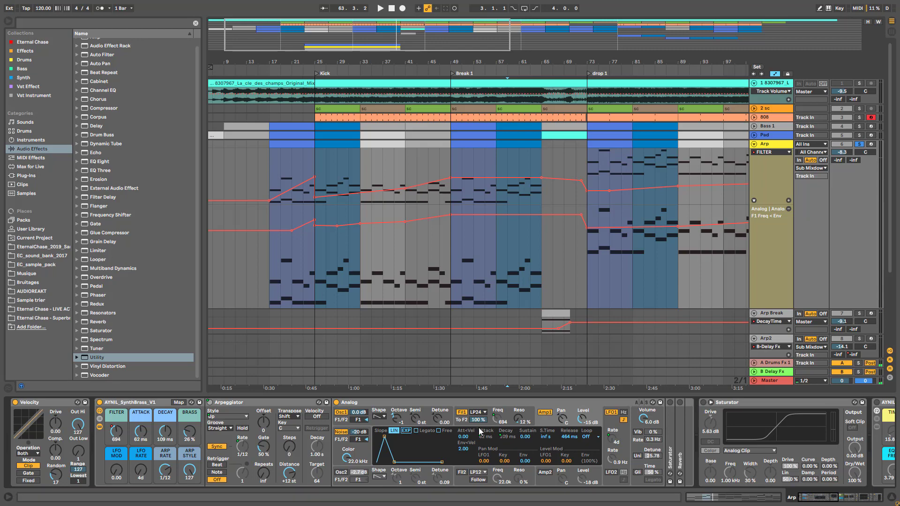
pyautogui.click(463, 421)
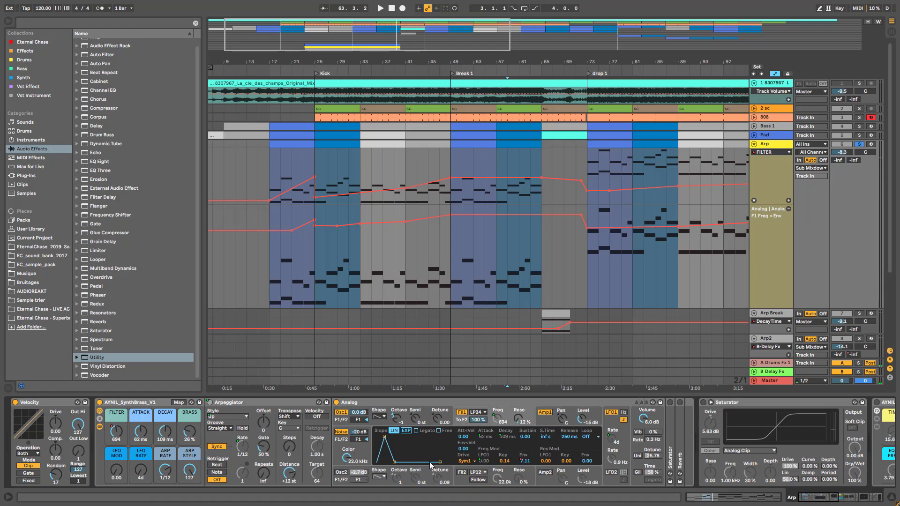
pyautogui.moveTo(165, 431)
pyautogui.mouseDown()
pyautogui.moveTo(165, 413)
pyautogui.moveTo(164, 457)
pyautogui.moveTo(174, 445)
pyautogui.mouseUp()
pyautogui.press('space')
pyautogui.press('space')
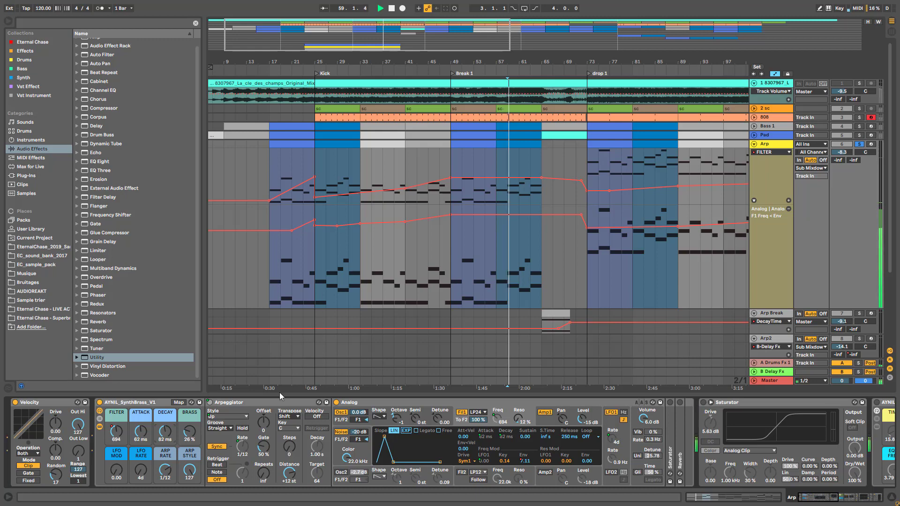
pyautogui.press('space')
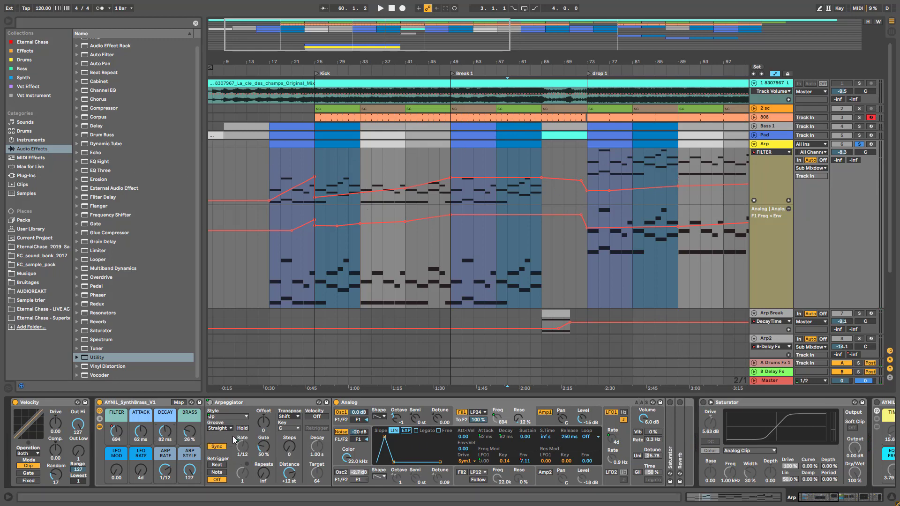
# Check the Arpeggiator's Rate control and play the arp again from bar 59.
pyautogui.click(253, 451)
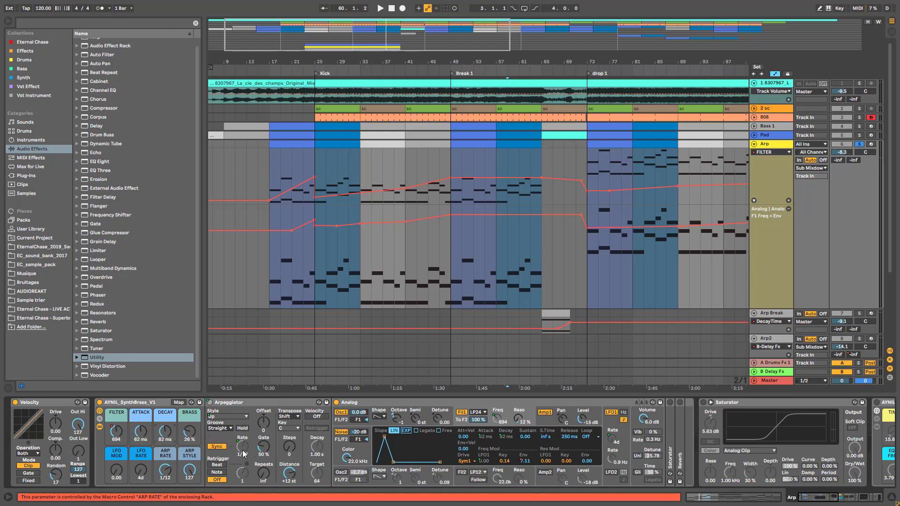
pyautogui.press('space')
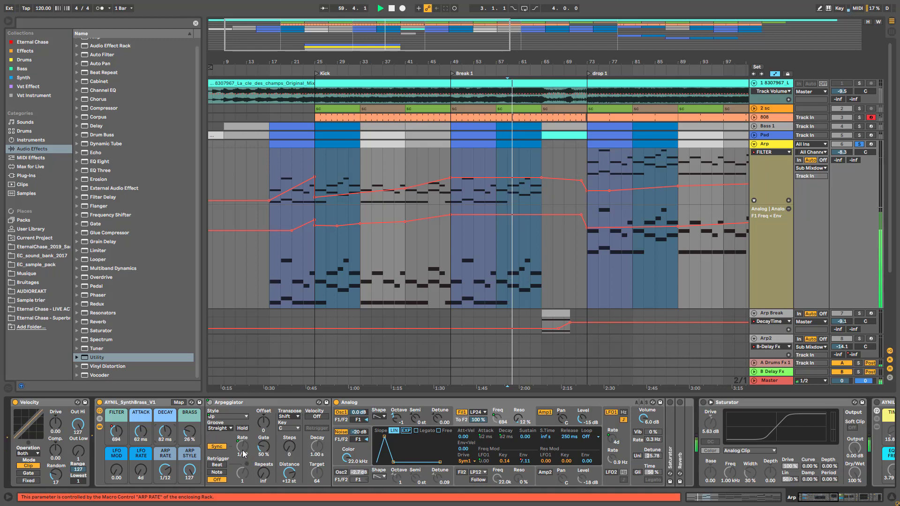
pyautogui.press('space')
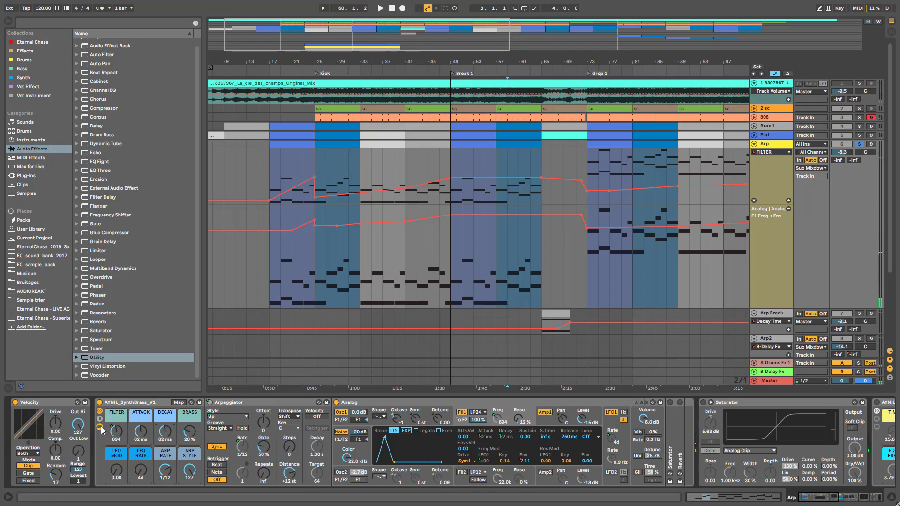
# Collapse the devices inside the AYNIL_SynthBrass_V1 rack and hide the rack's device view.
pyautogui.doubleClick(274, 404)
pyautogui.doubleClick(274, 404)
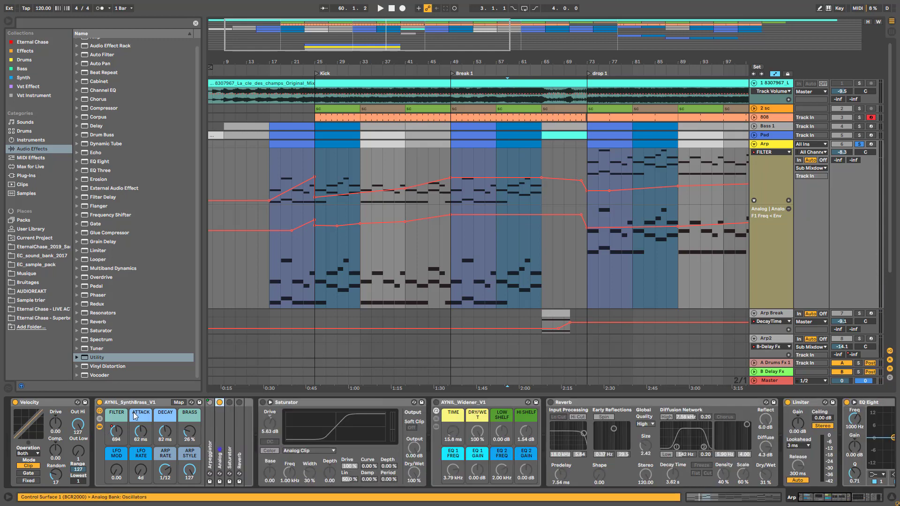
pyautogui.click(99, 428)
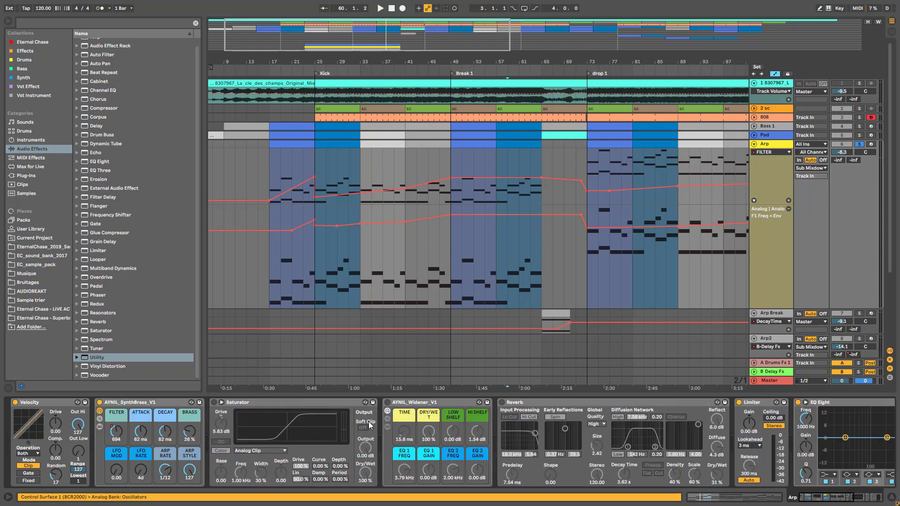
# Turn on the AYNIL_Widener_V1 rack while playing the arp, and stop playback.
pyautogui.click(437, 404)
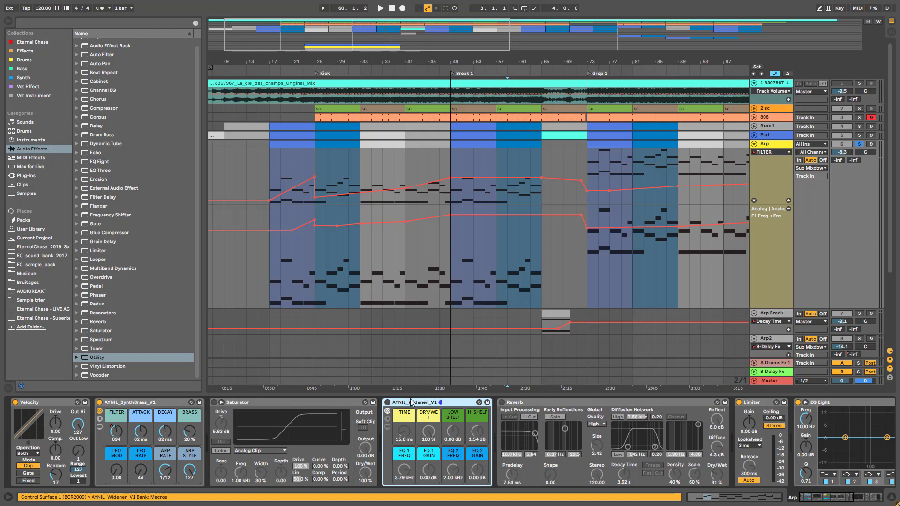
pyautogui.press('space')
pyautogui.click(387, 403)
pyautogui.press('space')
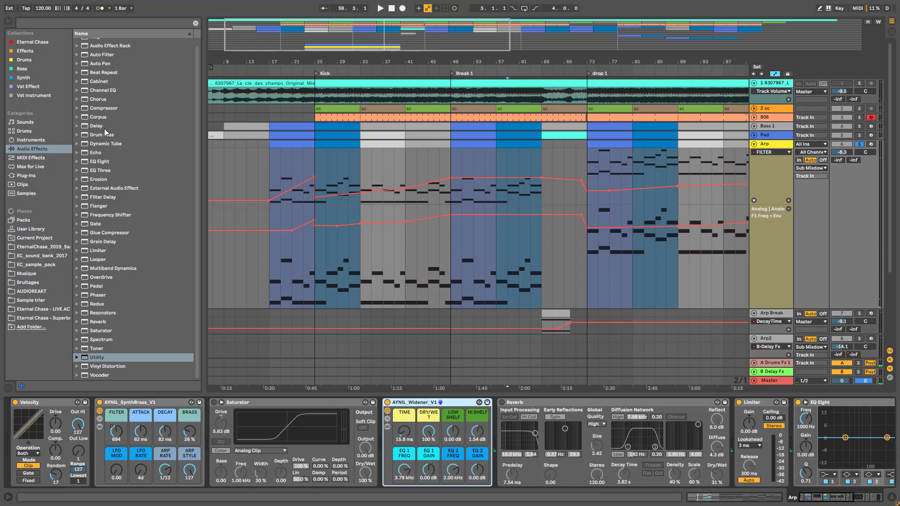
# Insert the Delay effect's Stereo Width preset between the Saturator and the AYNIL_Widener_V1 rack.
pyautogui.click(47, 131)
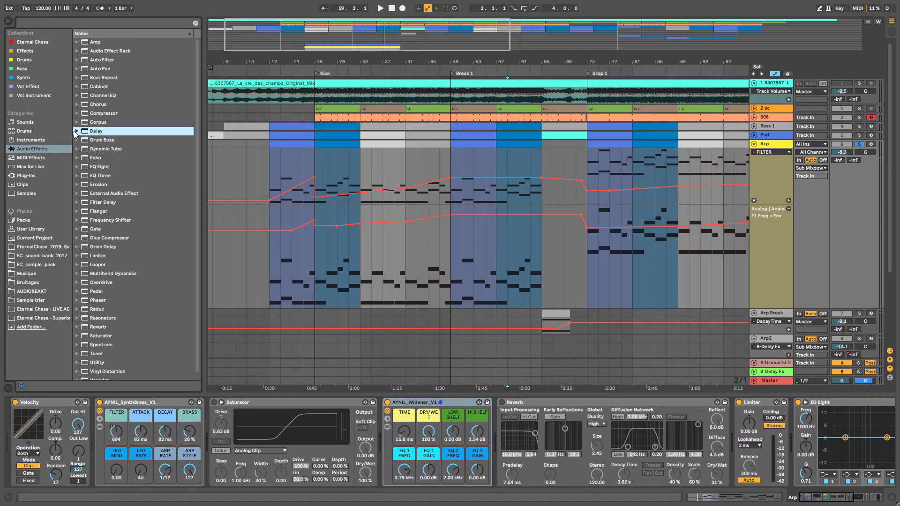
pyautogui.click(32, 149)
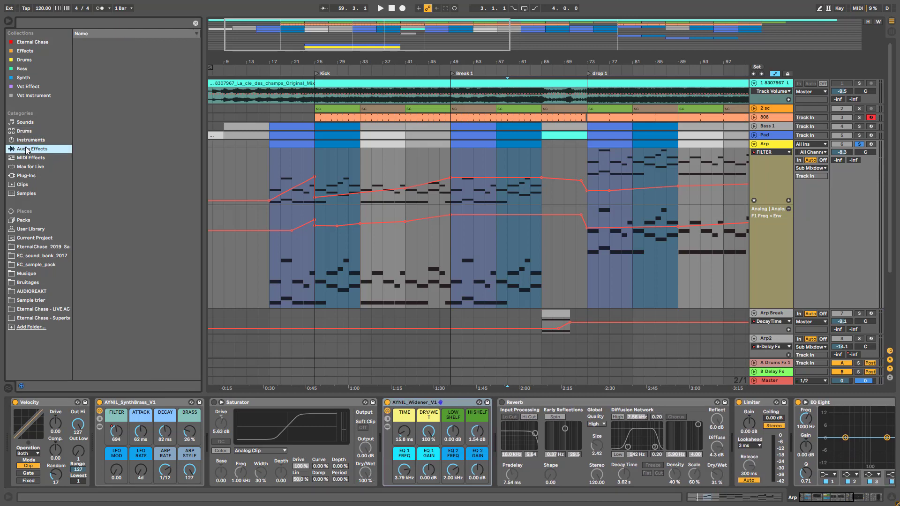
pyautogui.click(77, 132)
pyautogui.click(80, 133)
pyautogui.moveTo(102, 184); pyautogui.dragTo(370, 431)
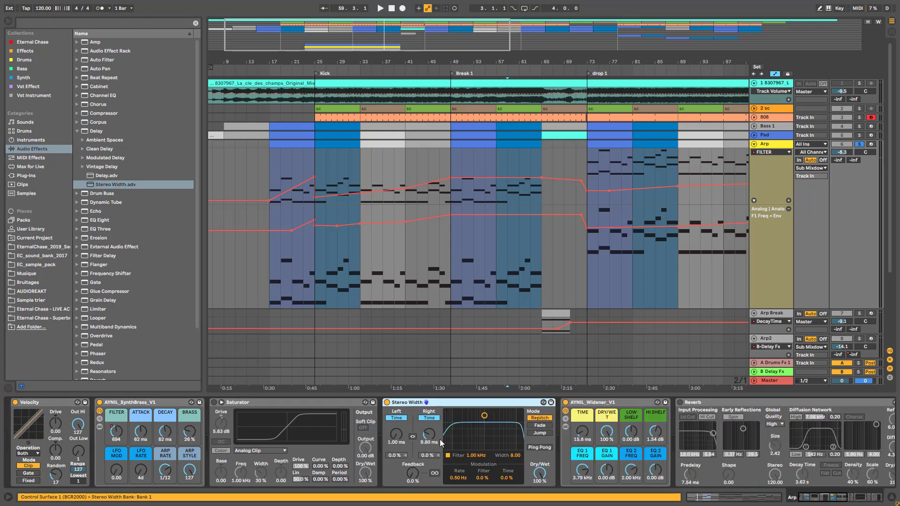
# Bypass AYNIL_Widener_V1 and try Stereo Width's right delay time at 14.1 ms with the arp playing.
pyautogui.click(565, 402)
pyautogui.press('space')
pyautogui.moveTo(431, 438); pyautogui.dragTo(431, 428)
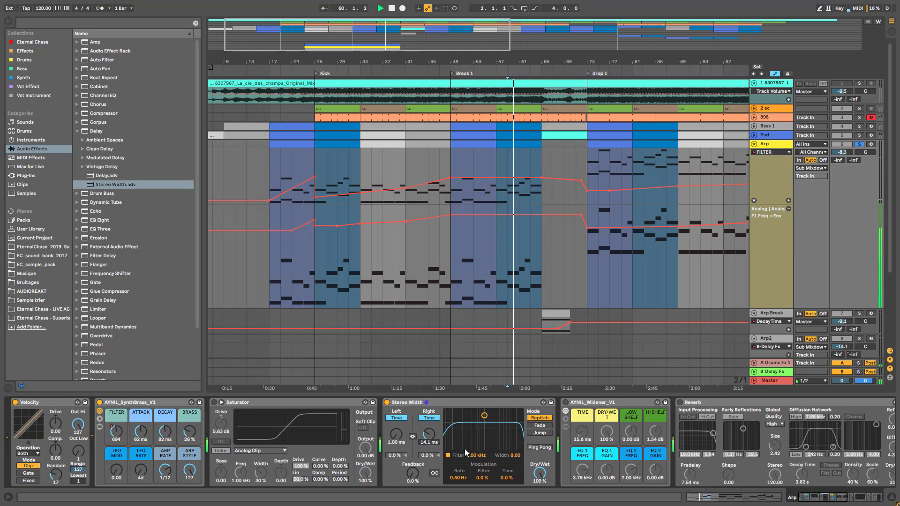
# Stop playback, delete the Stereo Width delay from the chain, and turn AYNIL_Widener_V1 back on.
pyautogui.press('space')
pyautogui.click(402, 403)
pyautogui.press('Delete')
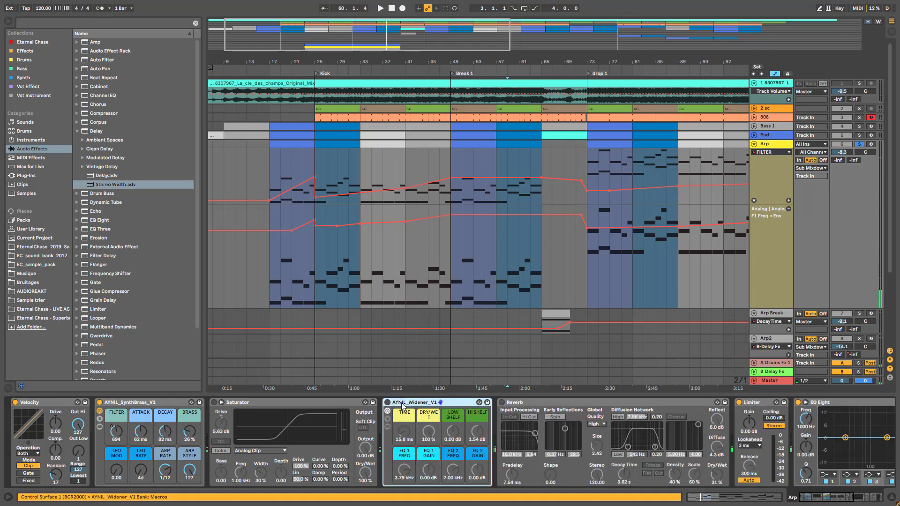
pyautogui.click(387, 402)
pyautogui.press('space')
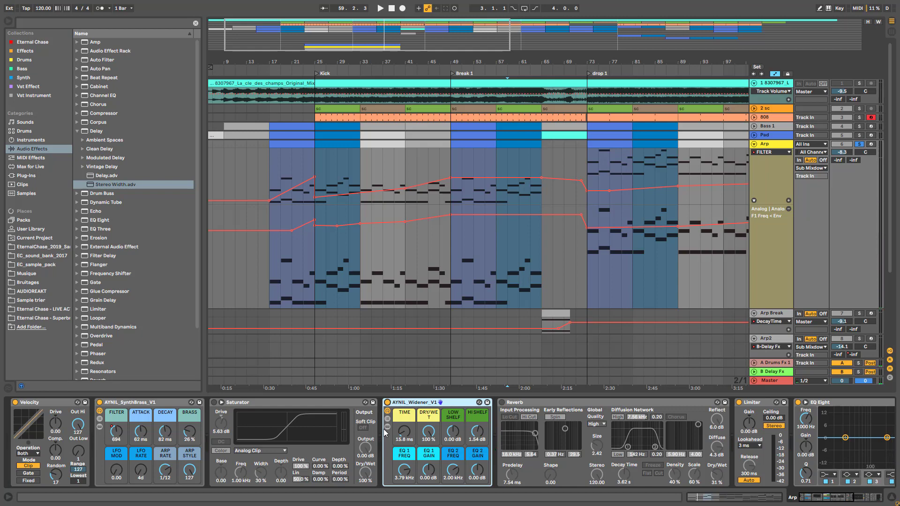
# Examine the AYNIL_Widener_V1 rack's Wet and Dry chains, including the Wet chain's Delay and EQ Eight, with the arp playing.
pyautogui.click(387, 427)
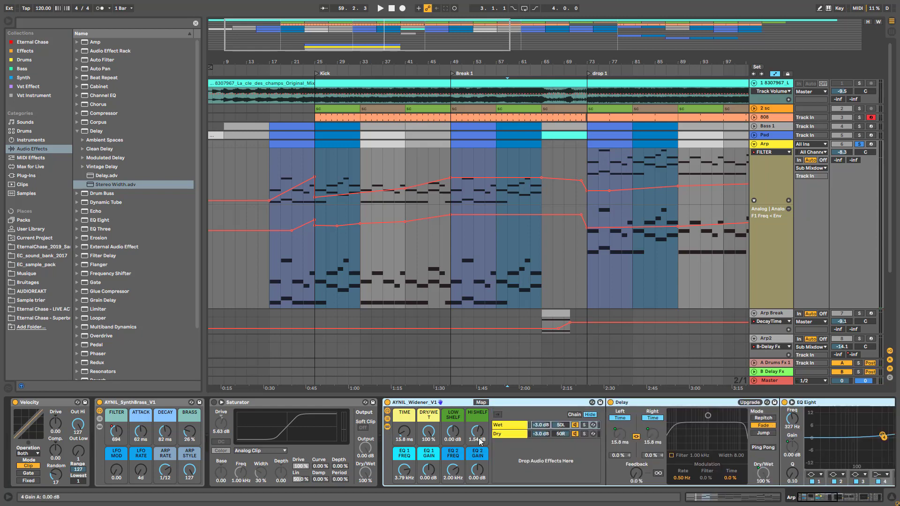
pyautogui.click(513, 425)
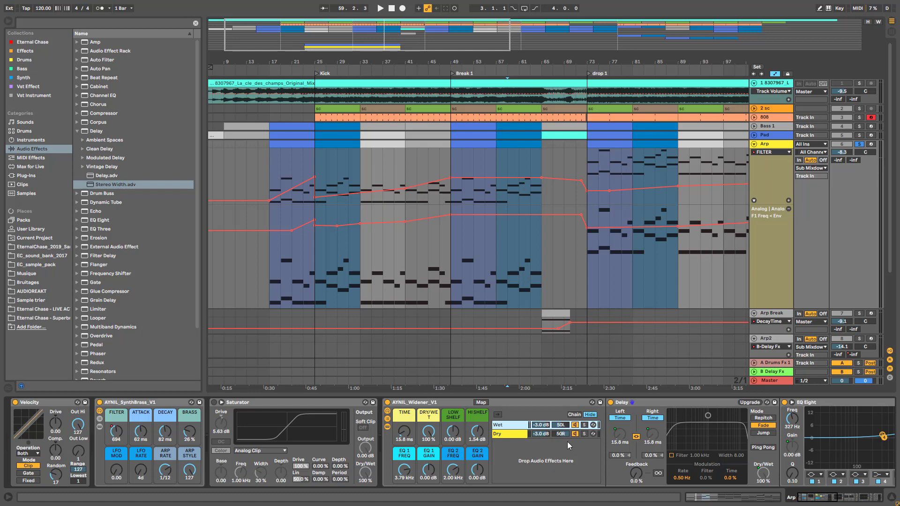
pyautogui.click(508, 435)
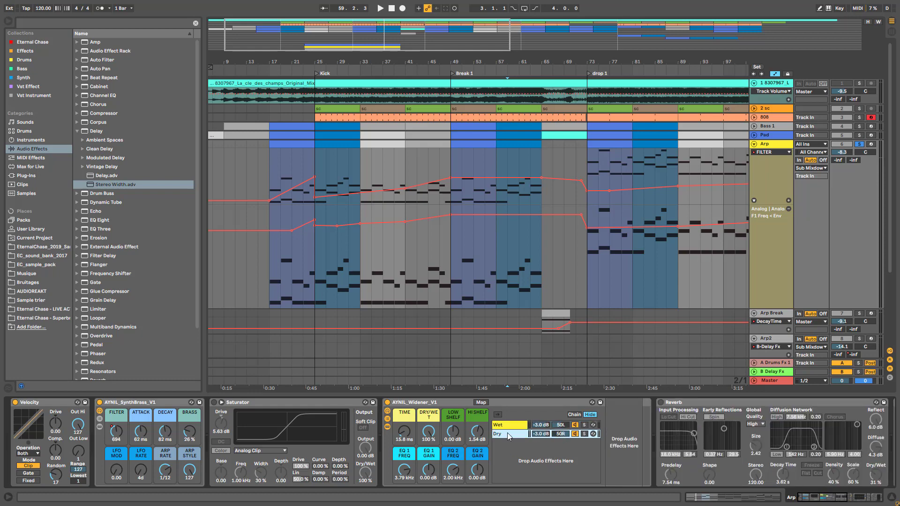
pyautogui.press('space')
pyautogui.click(499, 426)
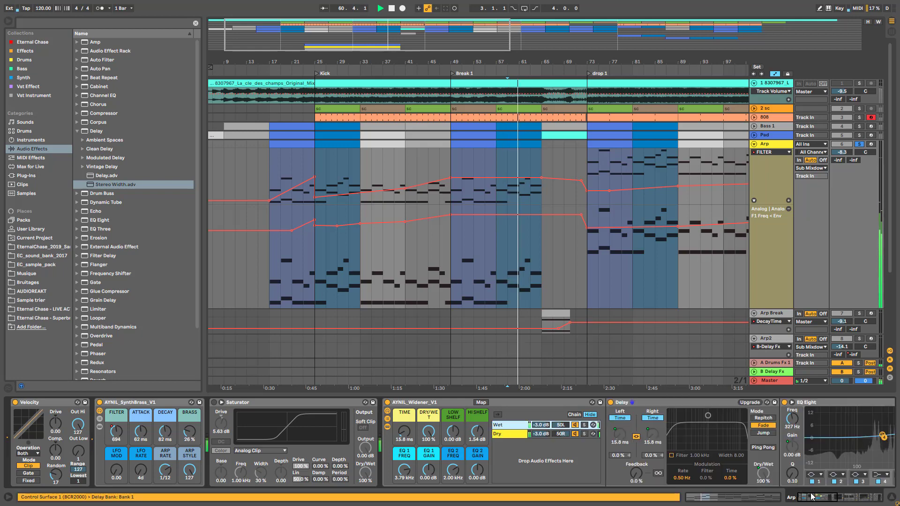
pyautogui.moveTo(813, 497); pyautogui.dragTo(823, 497)
pyautogui.press('space')
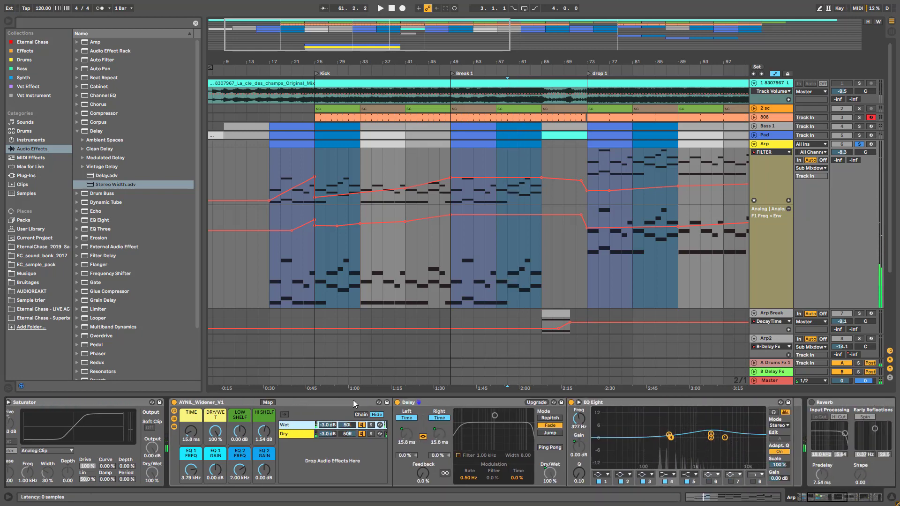
pyautogui.moveTo(821, 501); pyautogui.dragTo(794, 498)
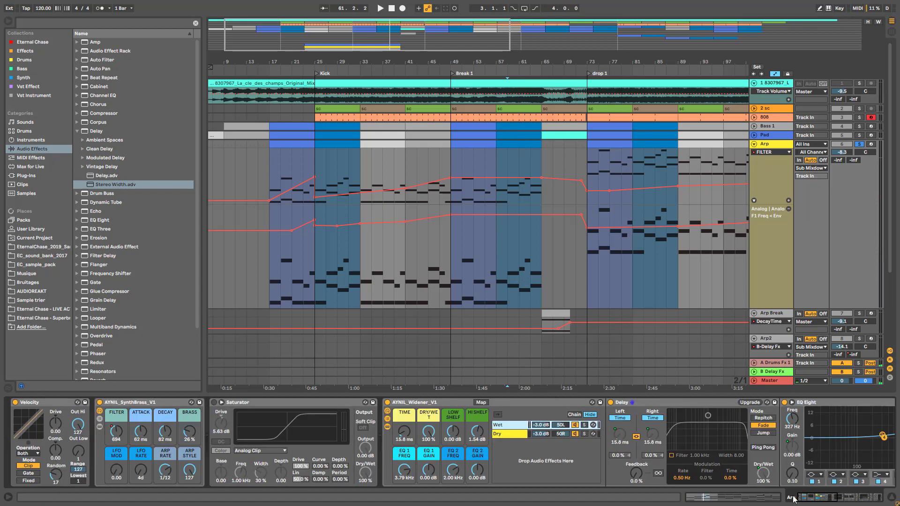
# Hide the AYNIL_Widener_V1 rack's devices, and turn on the Reverb and the Saturator while playing the arp.
pyautogui.click(387, 424)
pyautogui.press('space')
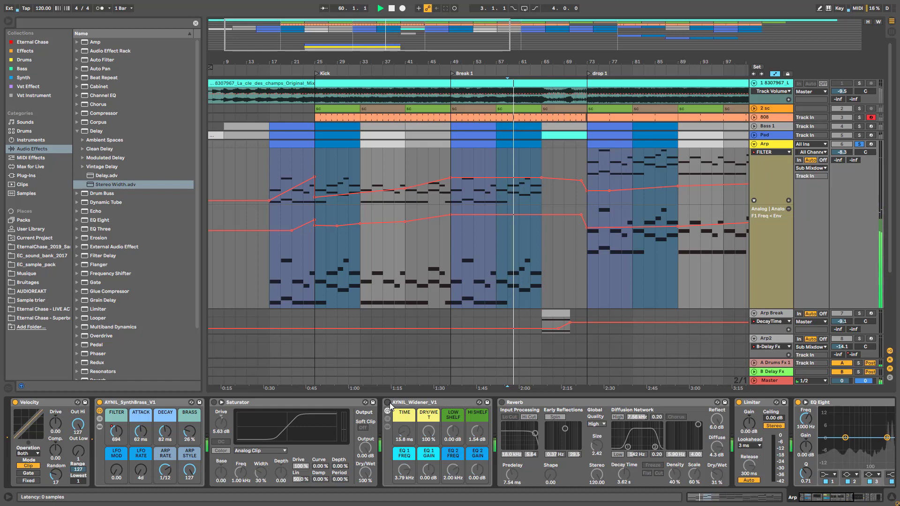
pyautogui.click(501, 402)
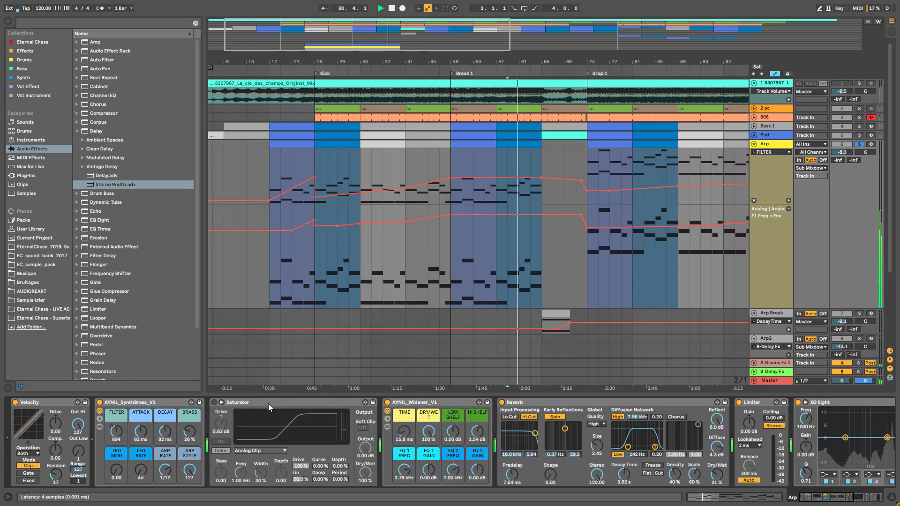
pyautogui.click(214, 402)
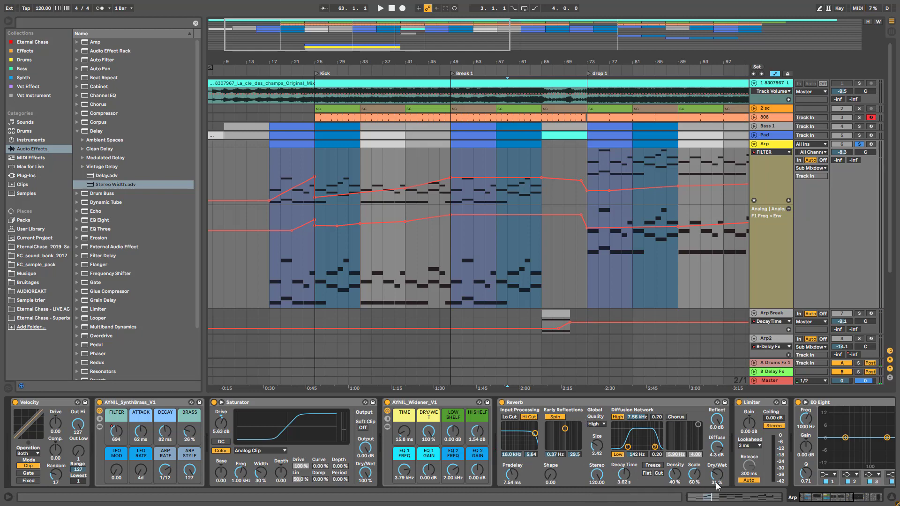
# Play the arp with its effects on, and examine the Limiter, EQ Eight, Utility and Compressor at the end of the chain.
pyautogui.press('space')
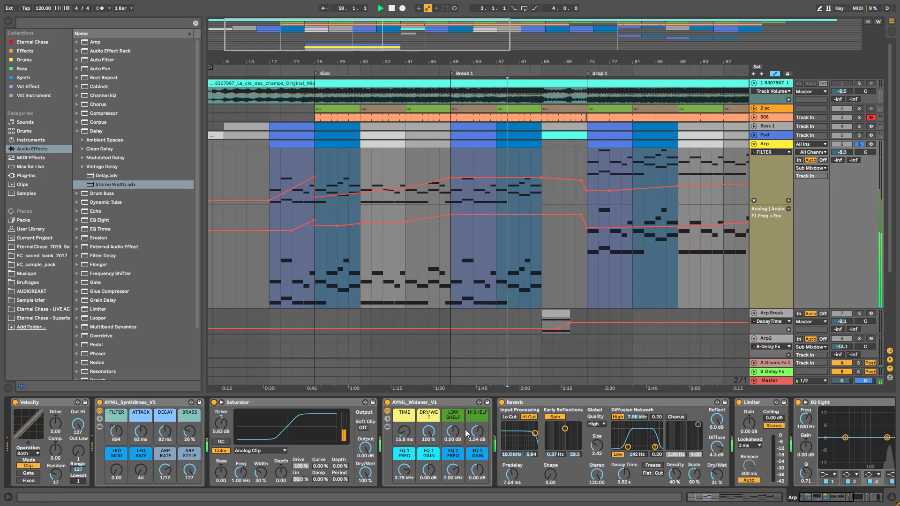
pyautogui.press('space')
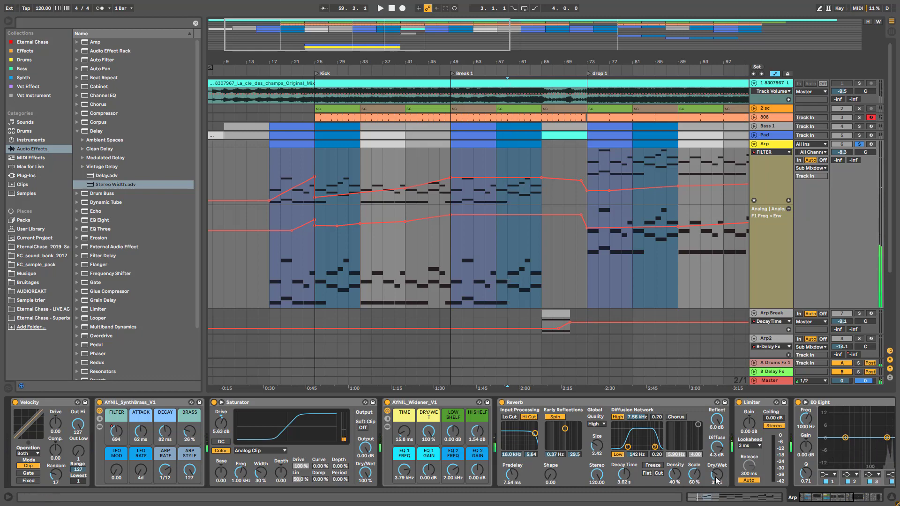
pyautogui.moveTo(811, 495); pyautogui.dragTo(842, 501)
pyautogui.moveTo(842, 502); pyautogui.dragTo(843, 504)
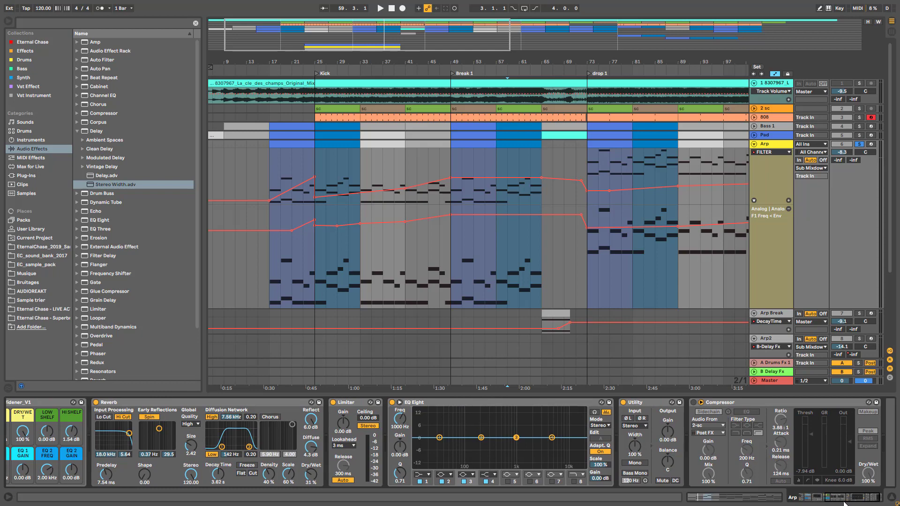
# Turn on the sidechained Compressor at the end of the Arp's chain, and compare the arp with and without it during playback.
pyautogui.moveTo(843, 504); pyautogui.dragTo(857, 504)
pyautogui.press('space')
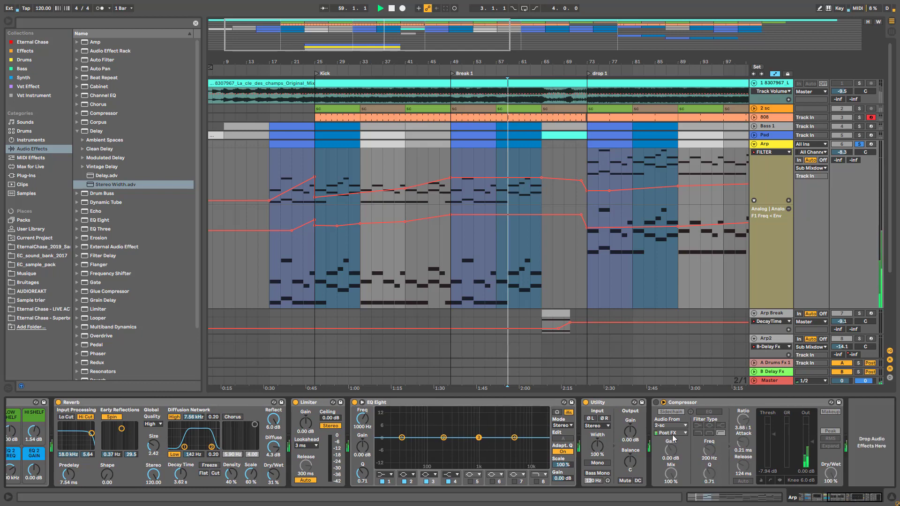
pyautogui.click(655, 403)
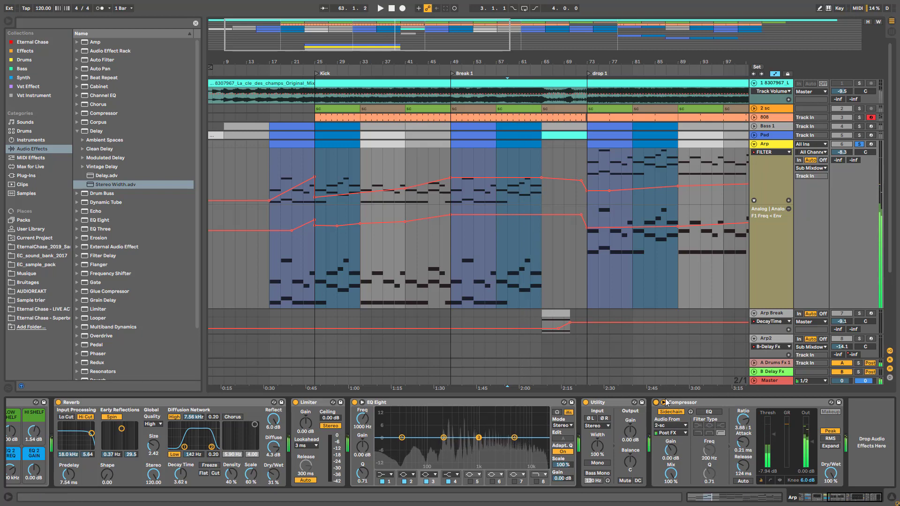
pyautogui.click(730, 403)
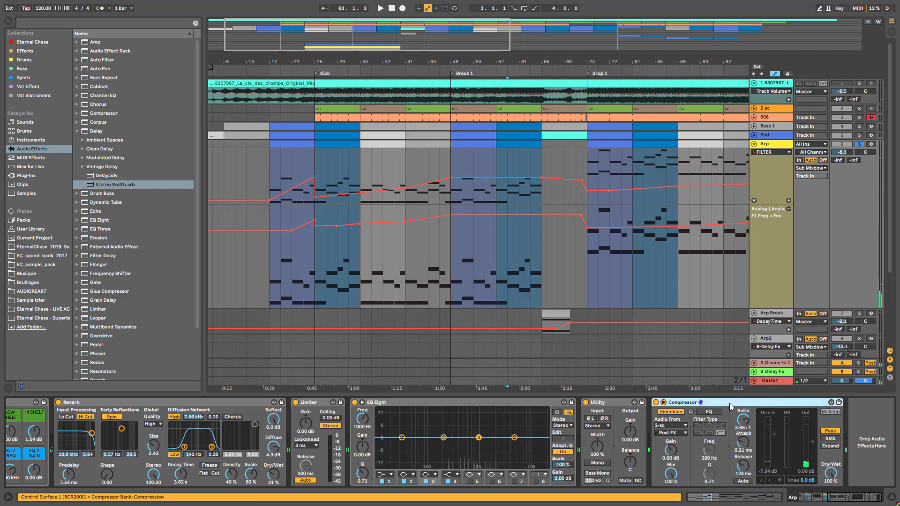
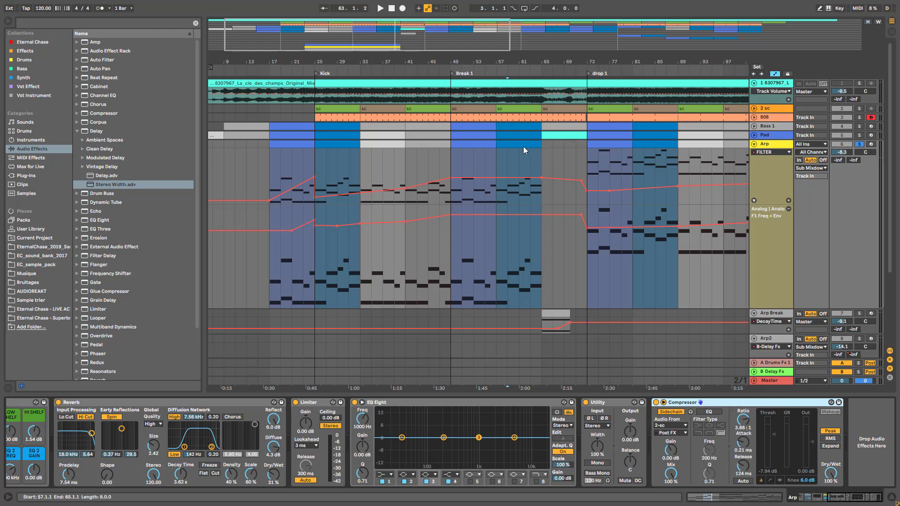
pyautogui.press('space')
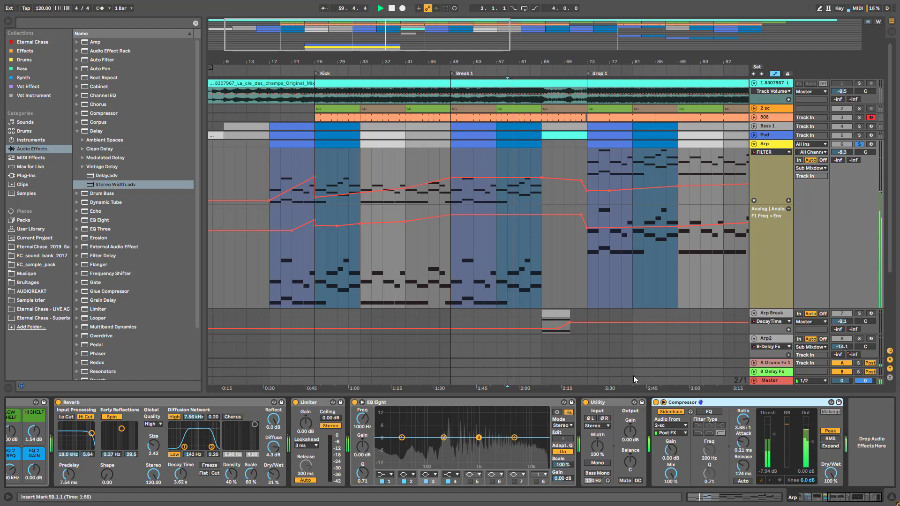
pyautogui.click(656, 402)
pyautogui.click(655, 403)
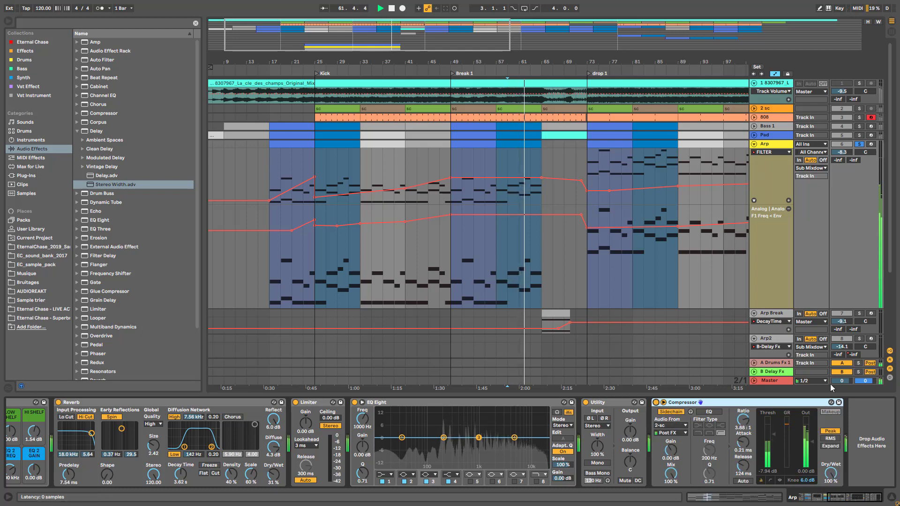
pyautogui.press('space')
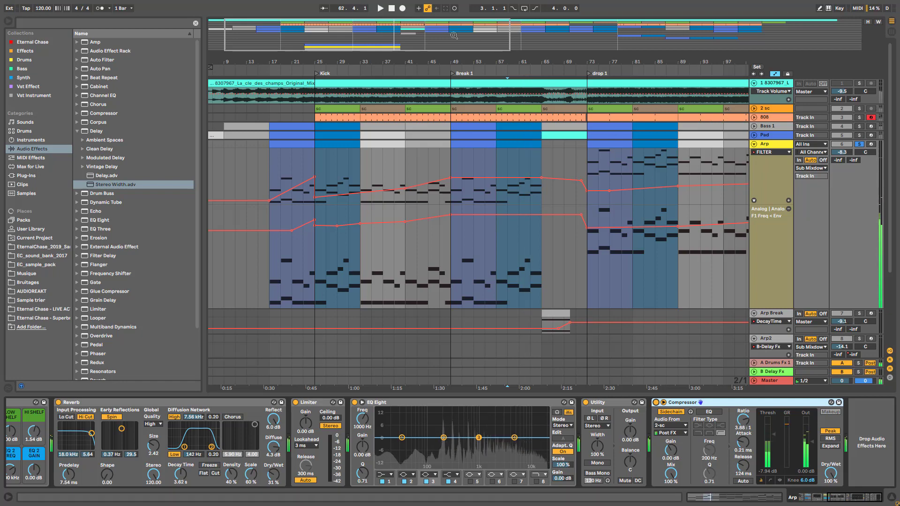
# Fold the Arp track and show the Arp Break track's device chain.
pyautogui.click(764, 146)
pyautogui.press('-')
pyautogui.press('-')
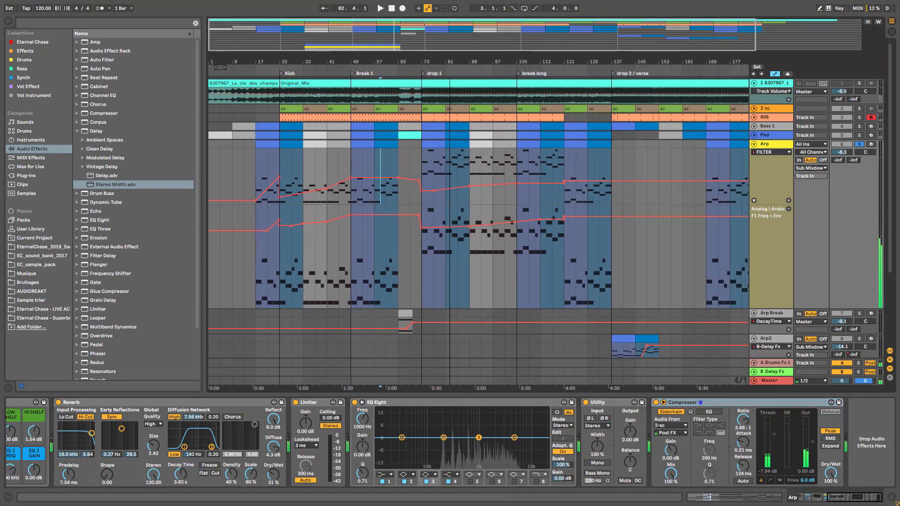
pyautogui.click(754, 144)
pyautogui.click(771, 155)
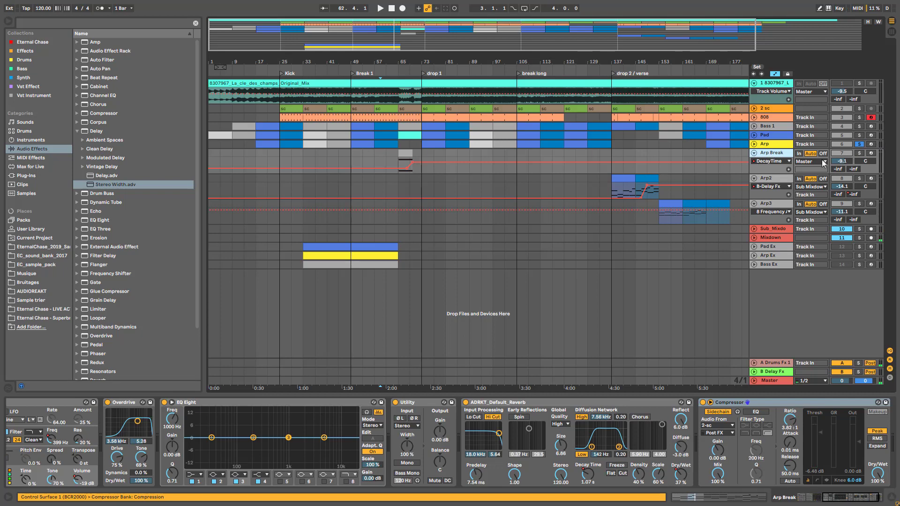
# Solo and play the Arp Break clip, and examine its Arpeggiator, Operator oscillator settings and Overdrive.
pyautogui.click(404, 152)
pyautogui.press('space')
pyautogui.moveTo(408, 40); pyautogui.dragTo(413, 81)
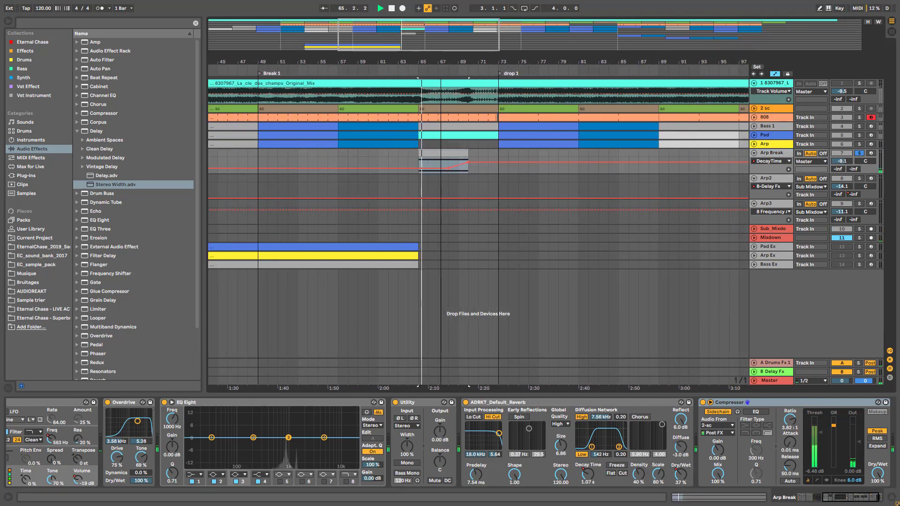
pyautogui.moveTo(844, 496); pyautogui.dragTo(813, 497)
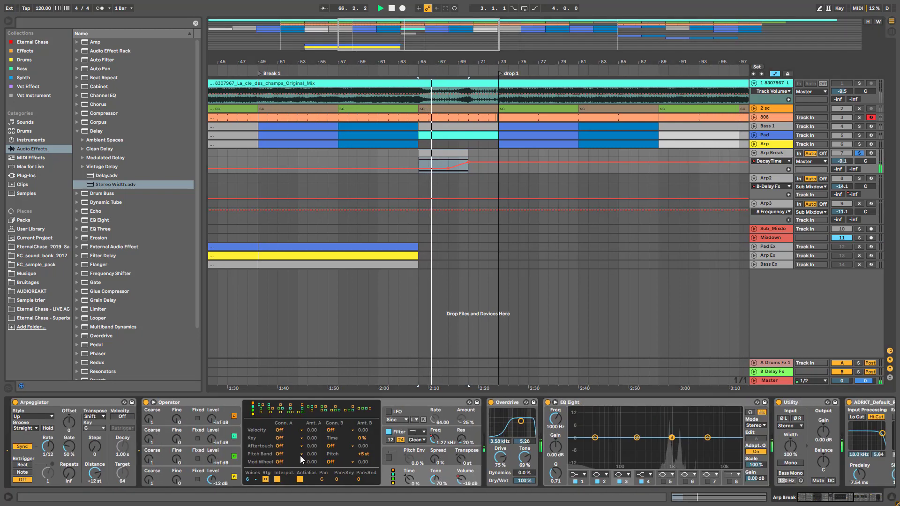
pyautogui.click(219, 478)
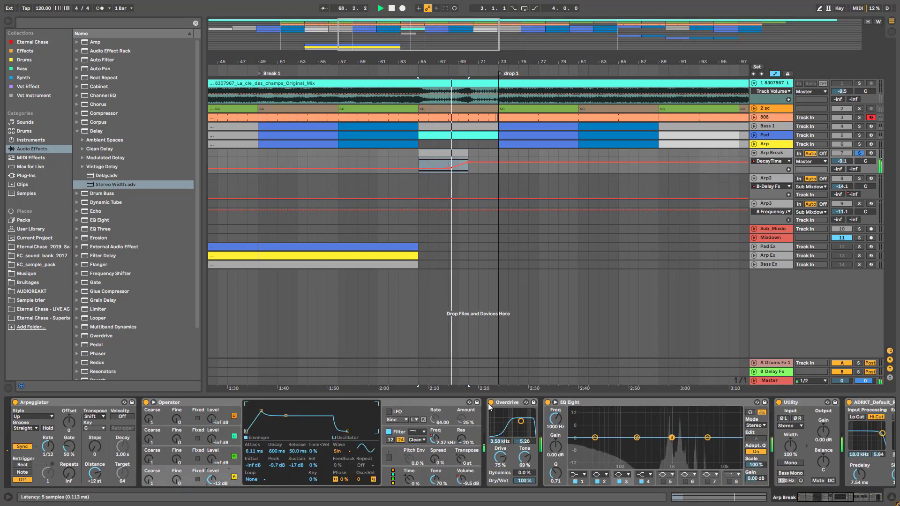
pyautogui.press('space')
pyautogui.press('space')
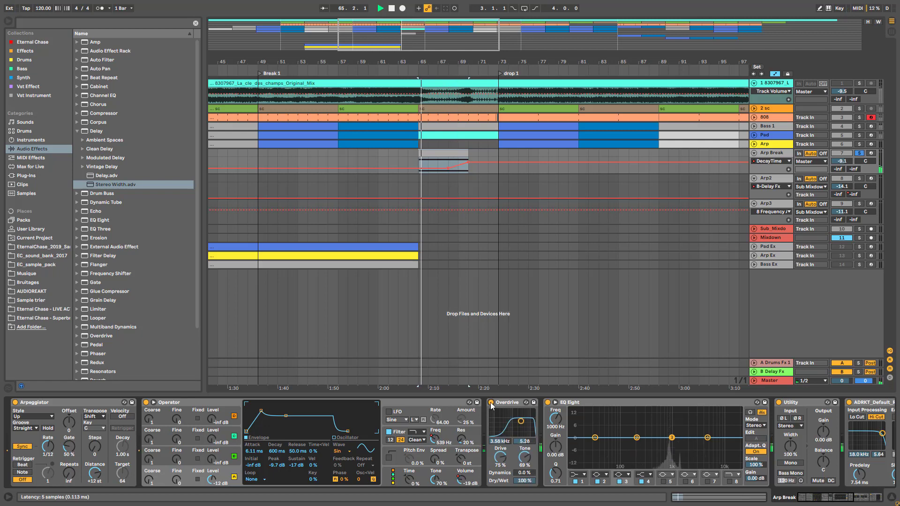
# Examine the reverb and Compressor ending Arp Break's chain, and play the original mix track soloed from around bar 67.
pyautogui.moveTo(817, 497); pyautogui.dragTo(847, 496)
pyautogui.press('space')
pyautogui.press('space')
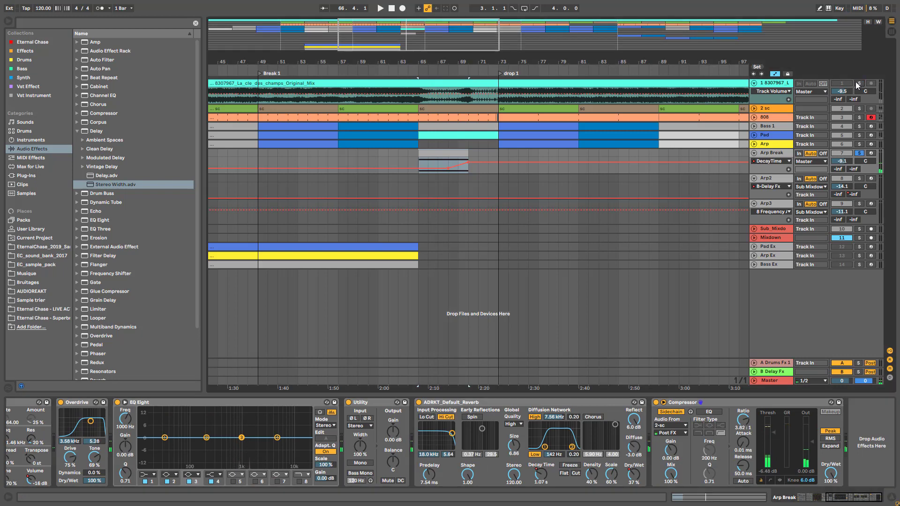
pyautogui.click(442, 104)
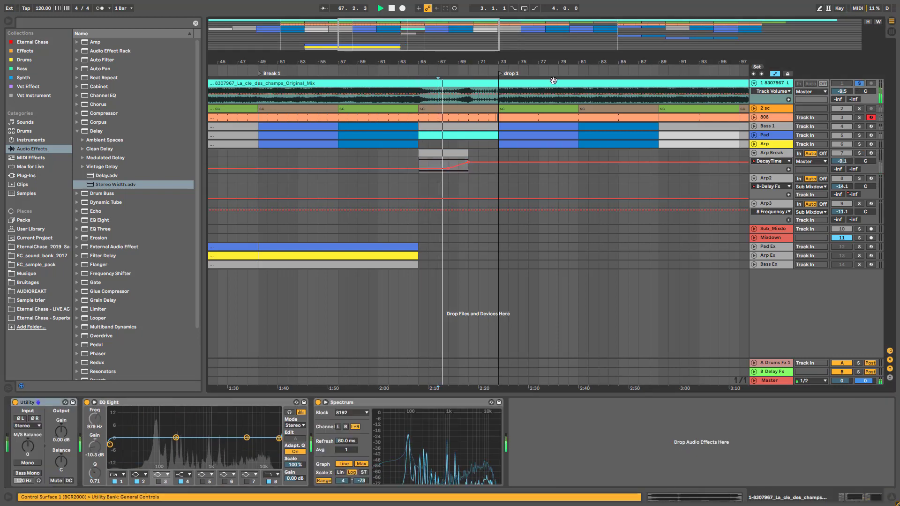
pyautogui.press('space')
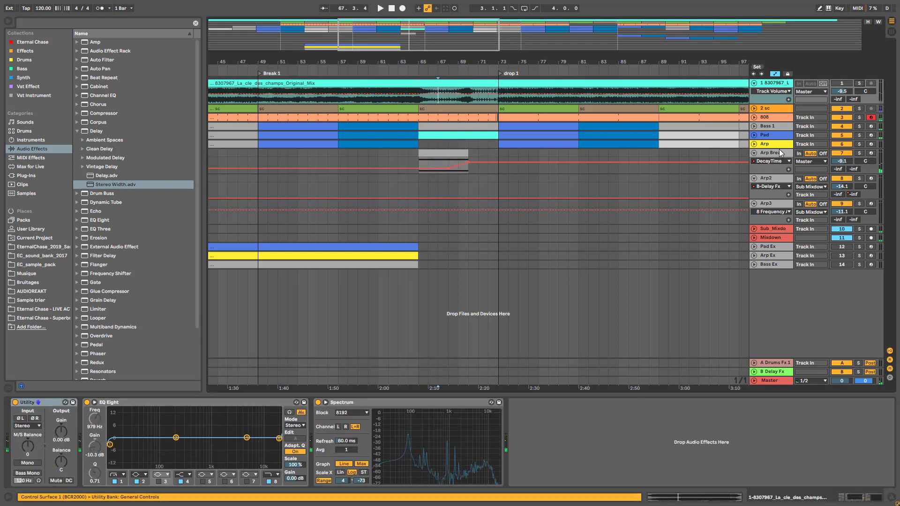
# Show the whole arrangement, solo the Arp2 track, and select its first clip at drop 2 / verse.
pyautogui.click(778, 149)
pyautogui.press('-')
pyautogui.press('w')
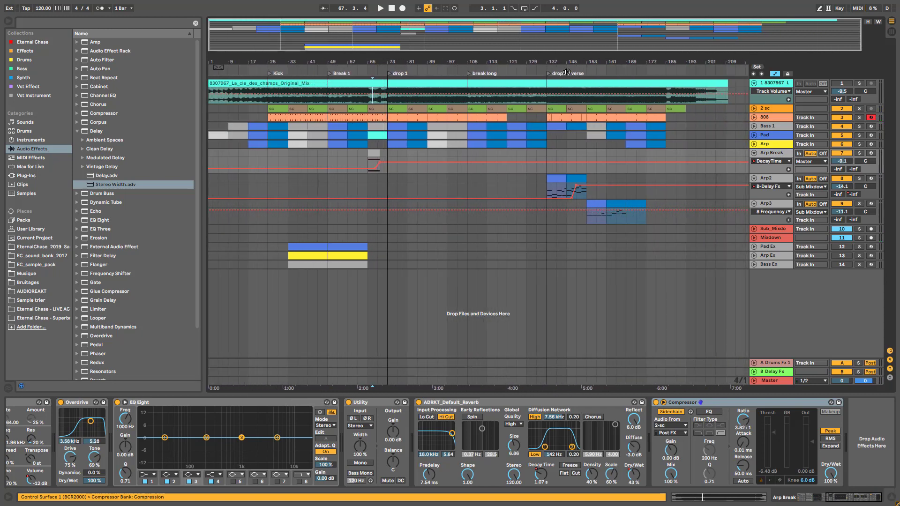
pyautogui.click(859, 179)
pyautogui.click(546, 179)
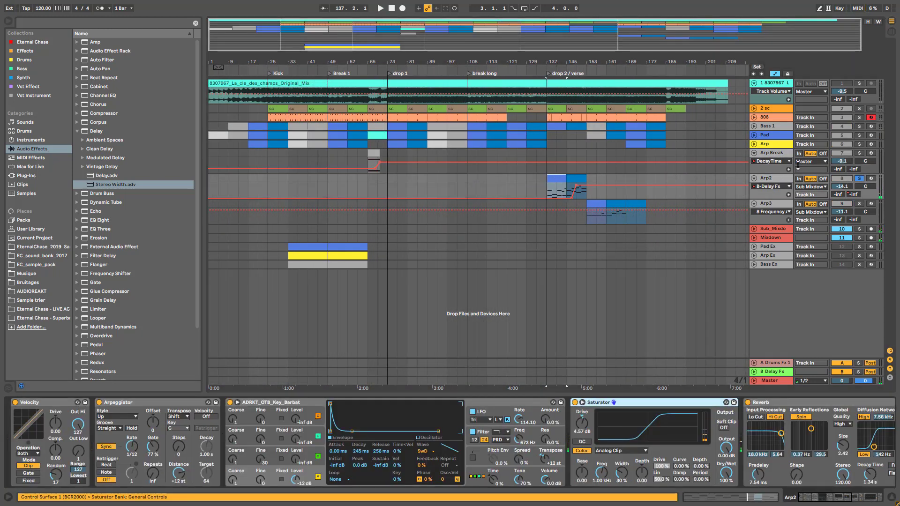
# Play Arp2 and examine the oscillator and filter envelopes of its ADRKT_OTB_Key_Barbot synth.
pyautogui.moveTo(822, 498)
pyautogui.mouseDown()
pyautogui.moveTo(848, 496)
pyautogui.moveTo(823, 503)
pyautogui.mouseUp()
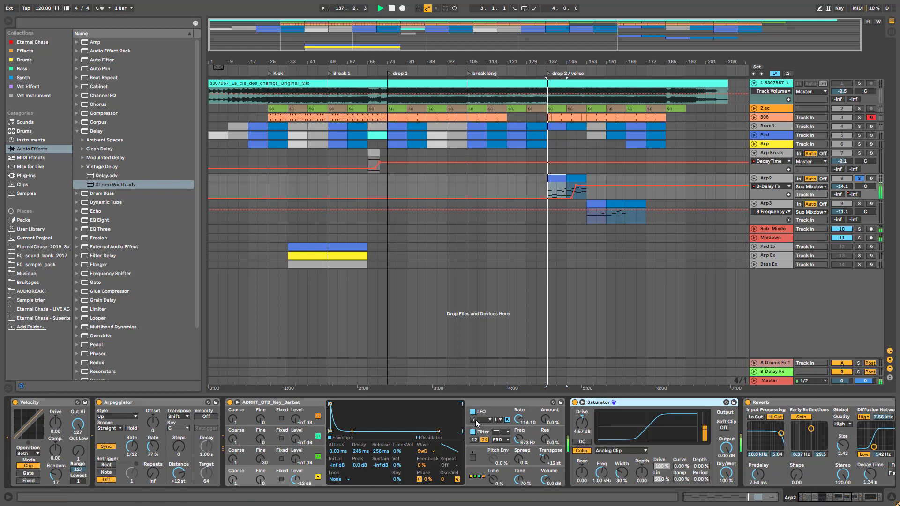
pyautogui.click(486, 434)
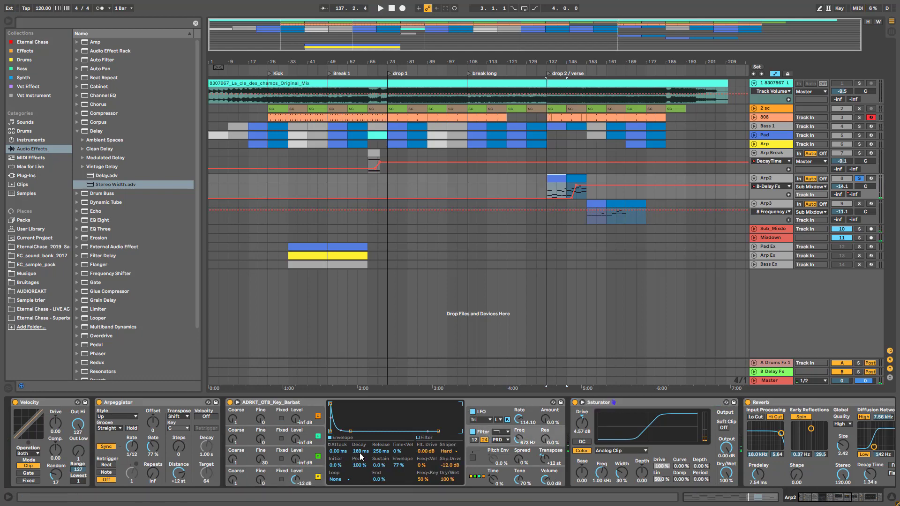
pyautogui.click(307, 480)
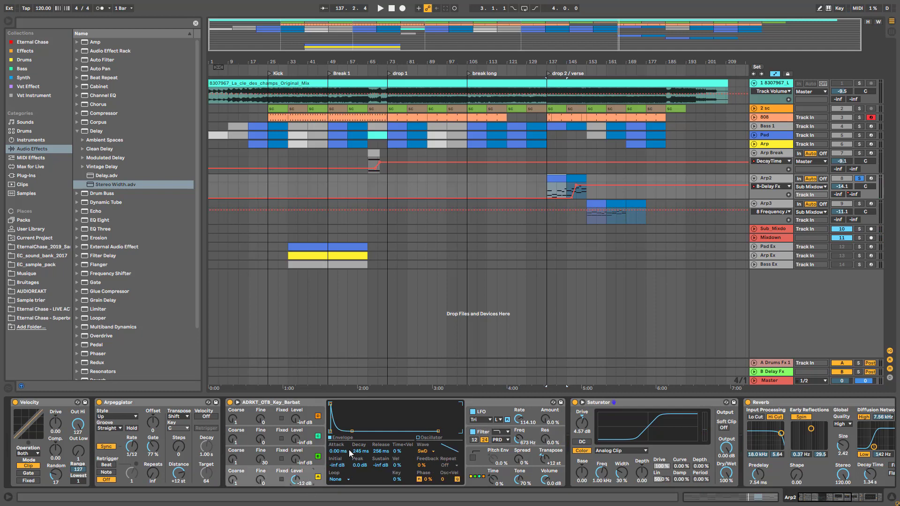
pyautogui.press('space')
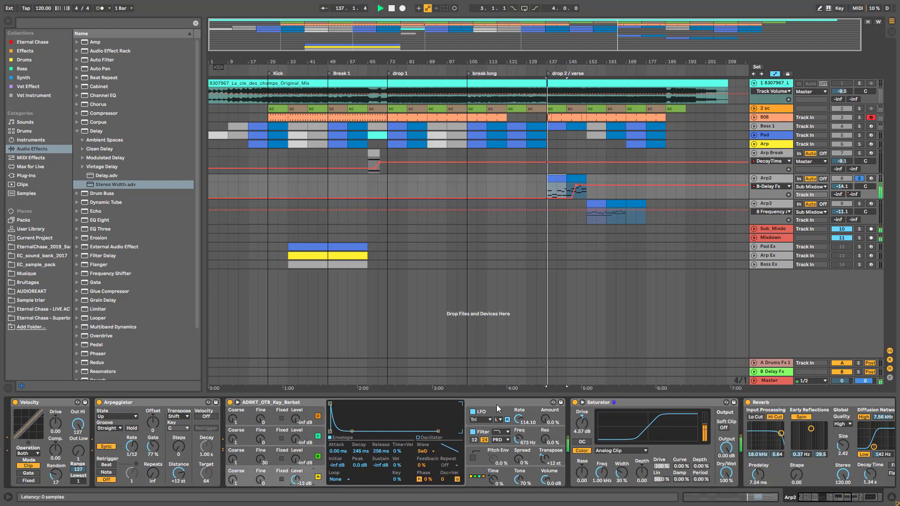
pyautogui.click(485, 436)
# Compare Arp2's sound with the Reverb and Saturator switched off and on again during playback.
pyautogui.click(835, 501)
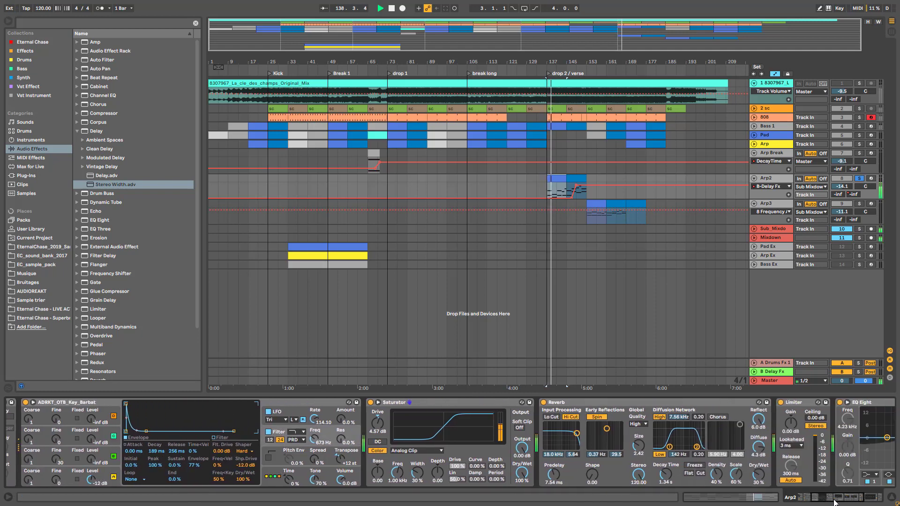
pyautogui.moveTo(834, 500)
pyautogui.mouseDown()
pyautogui.moveTo(848, 500)
pyautogui.moveTo(838, 499)
pyautogui.mouseUp()
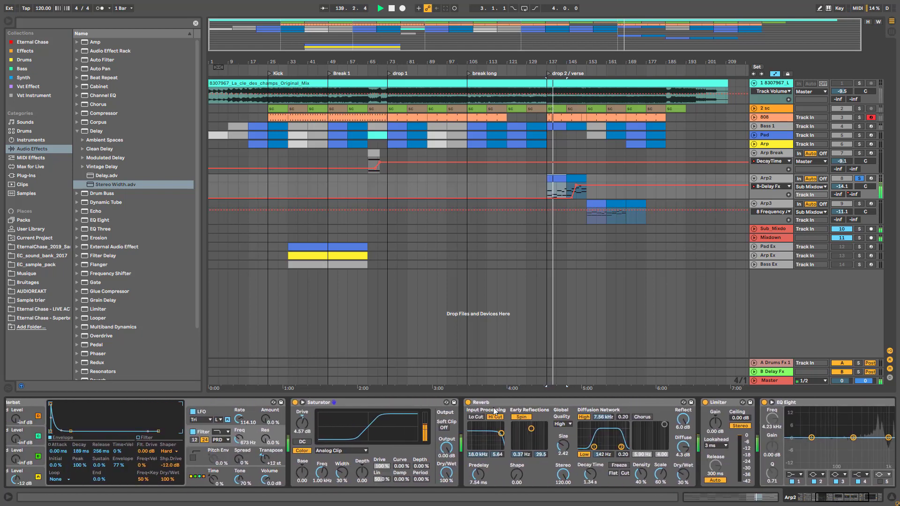
pyautogui.click(468, 402)
pyautogui.click(295, 402)
pyautogui.click(295, 402)
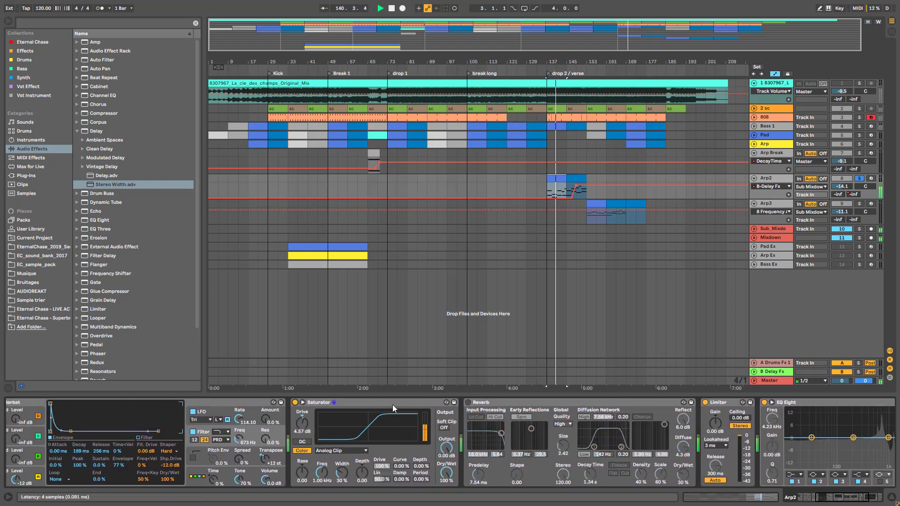
pyautogui.click(467, 402)
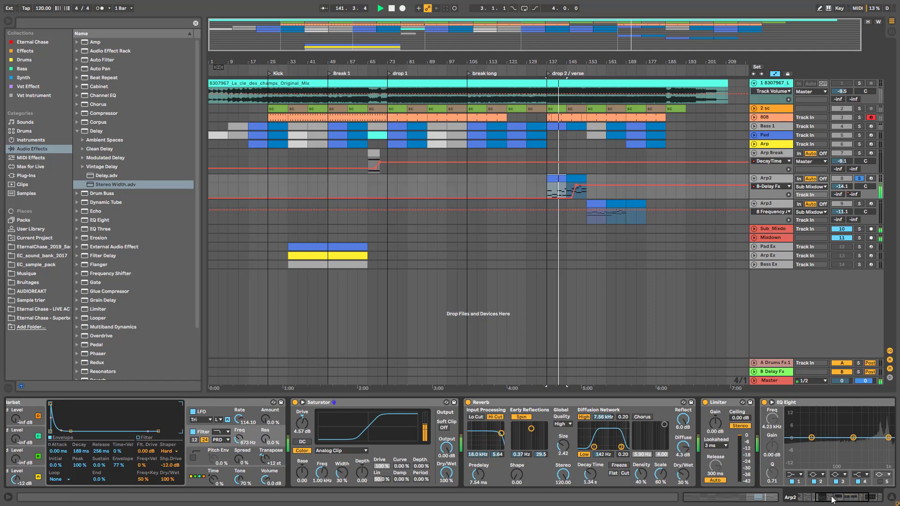
# Show the Arp2 synth's oscillator settings again, and examine the B-Delay Fx send automation leading up to bar 149 during playback.
pyautogui.moveTo(833, 498); pyautogui.dragTo(780, 499)
pyautogui.click(277, 475)
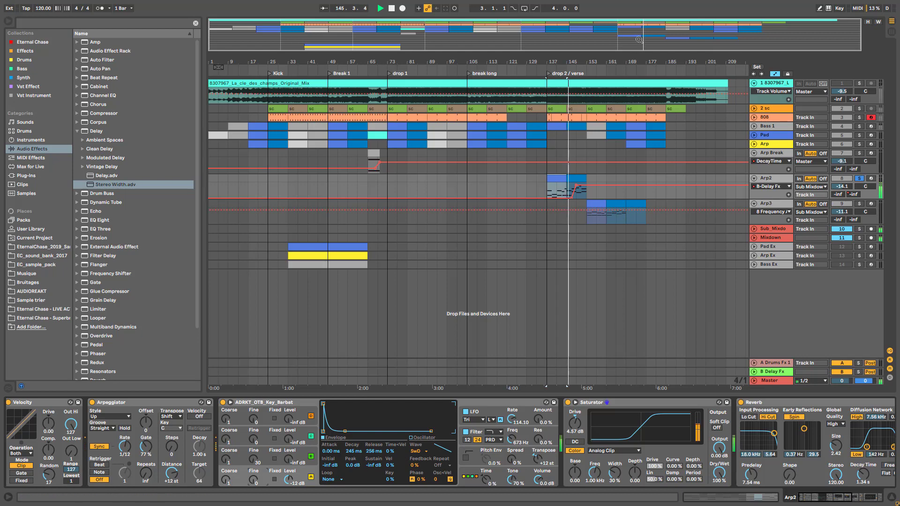
pyautogui.moveTo(638, 38); pyautogui.dragTo(643, 81)
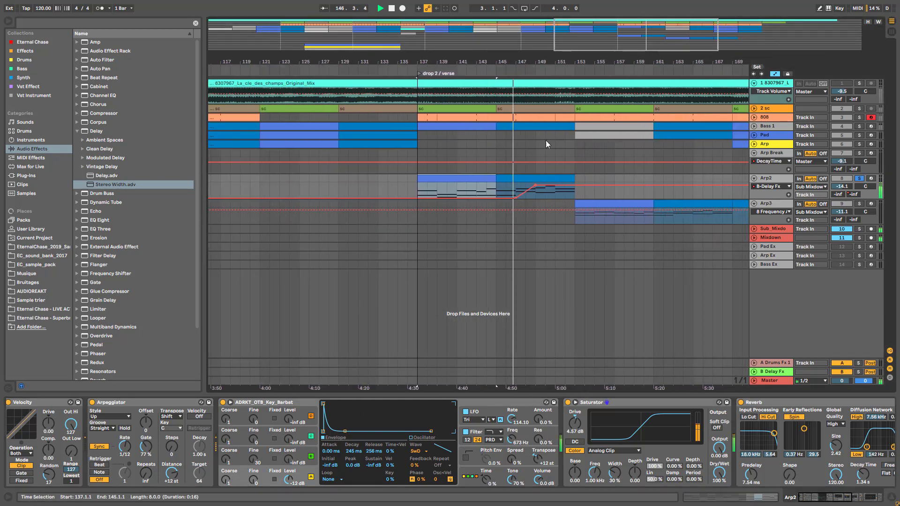
pyautogui.click(534, 196)
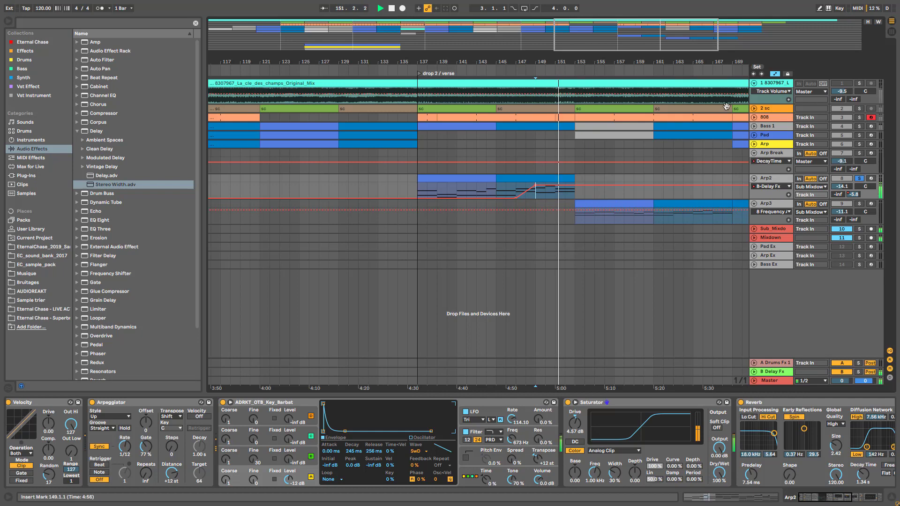
# Solo the reference audio track during playback to compare it, and return the solo to the Arp2 track.
pyautogui.click(858, 84)
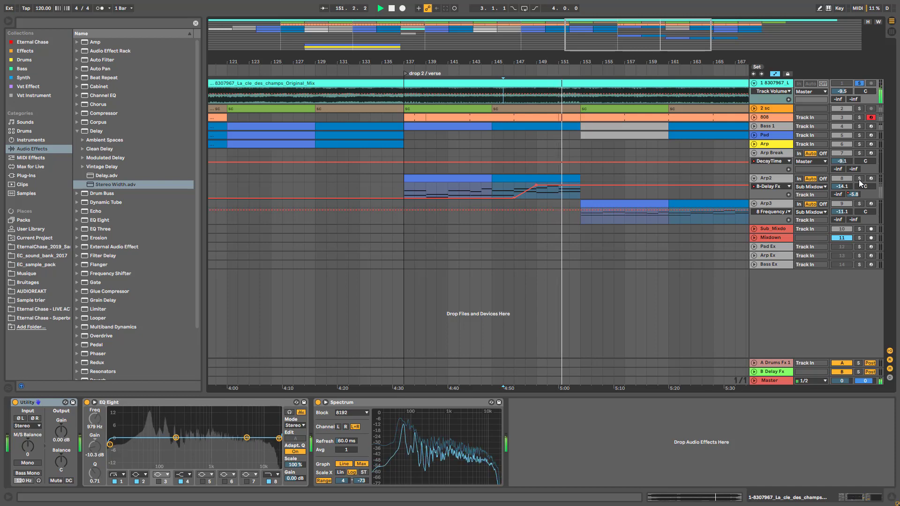
pyautogui.click(860, 179)
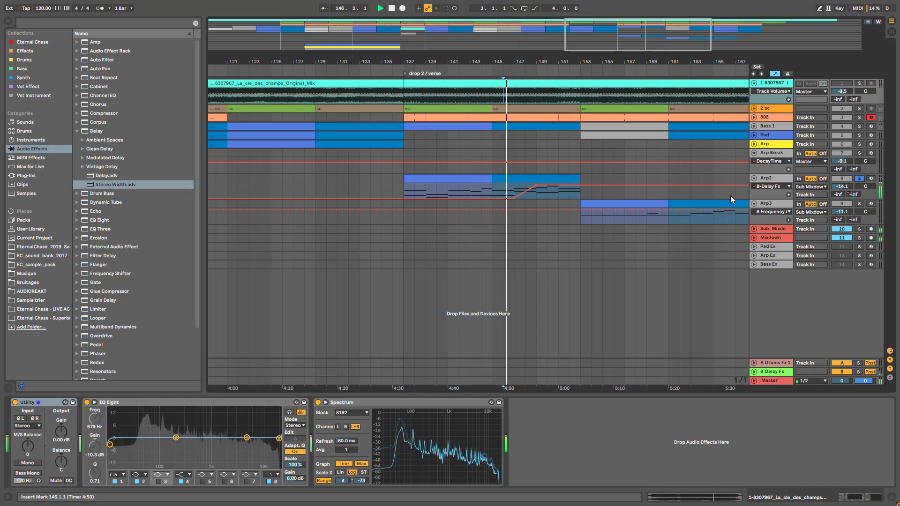
# Set the feedback of the second Delay on the B Delay Fx return to 41% and stop playback.
pyautogui.click(772, 374)
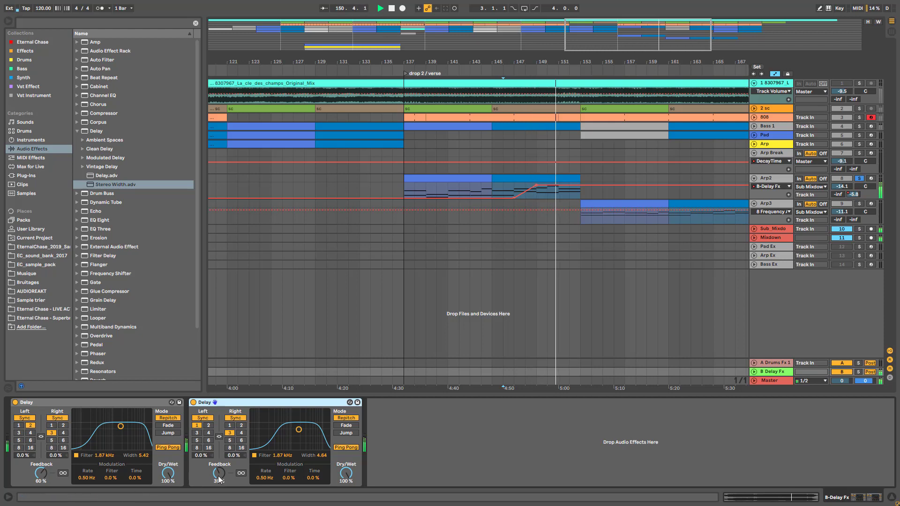
pyautogui.moveTo(218, 476); pyautogui.dragTo(218, 472)
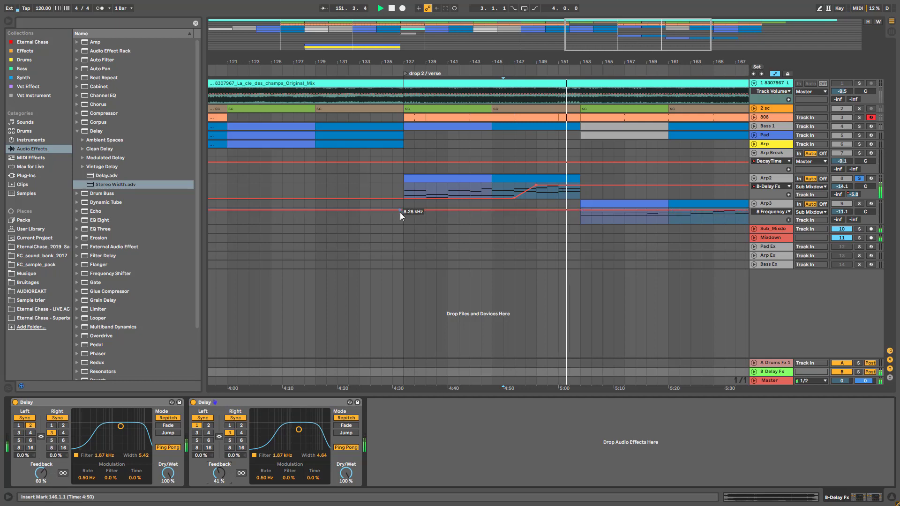
pyautogui.press('space')
# Fold the Arp2 and Arp Break tracks in the arrangement.
pyautogui.moveTo(572, 62); pyautogui.dragTo(521, 30)
pyautogui.click(754, 178)
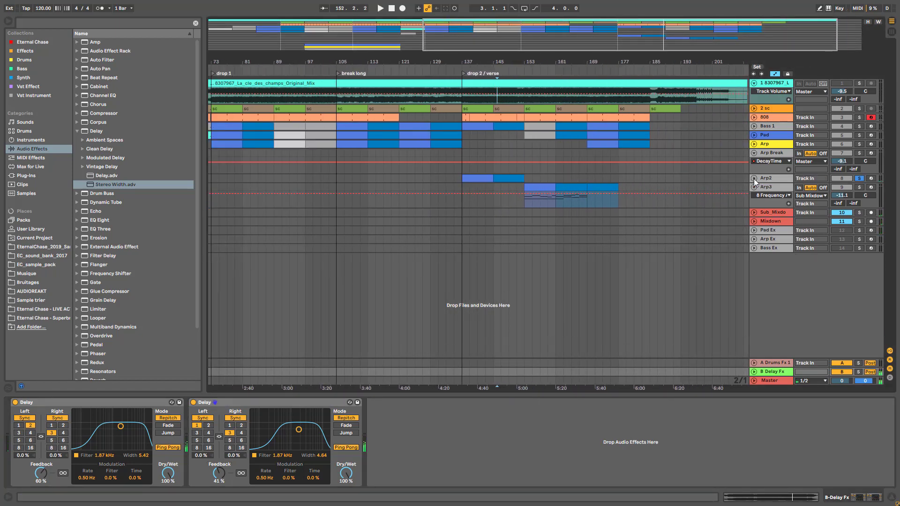
pyautogui.click(757, 153)
pyautogui.click(754, 153)
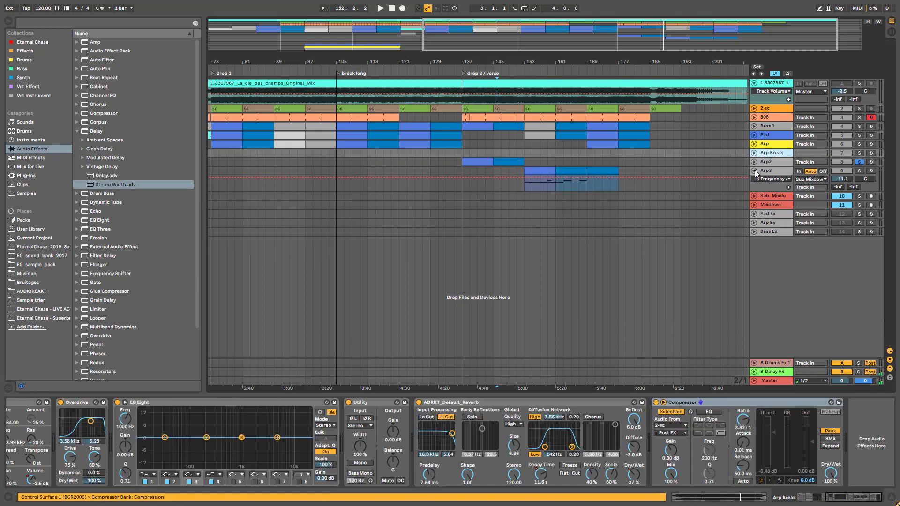
# Solo the Arp3 track and audition it from the start of its first clip at bar 153.
pyautogui.click(760, 174)
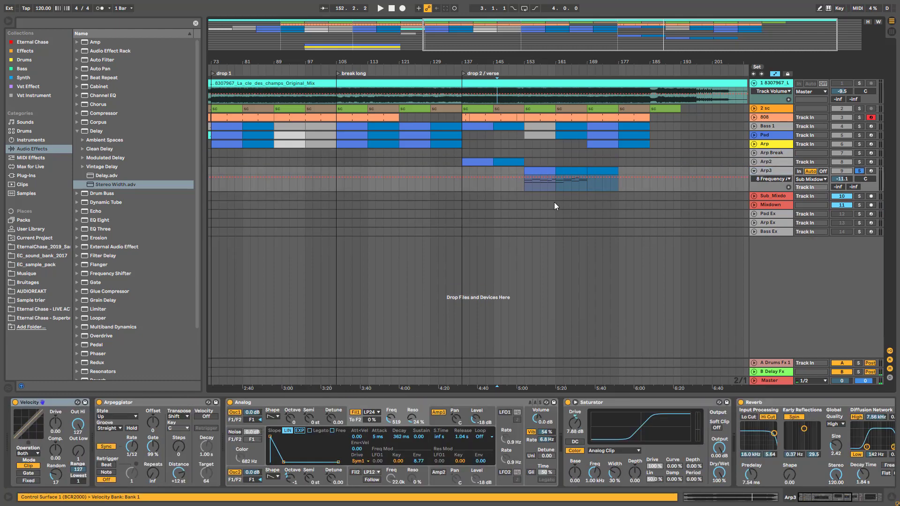
pyautogui.click(526, 185)
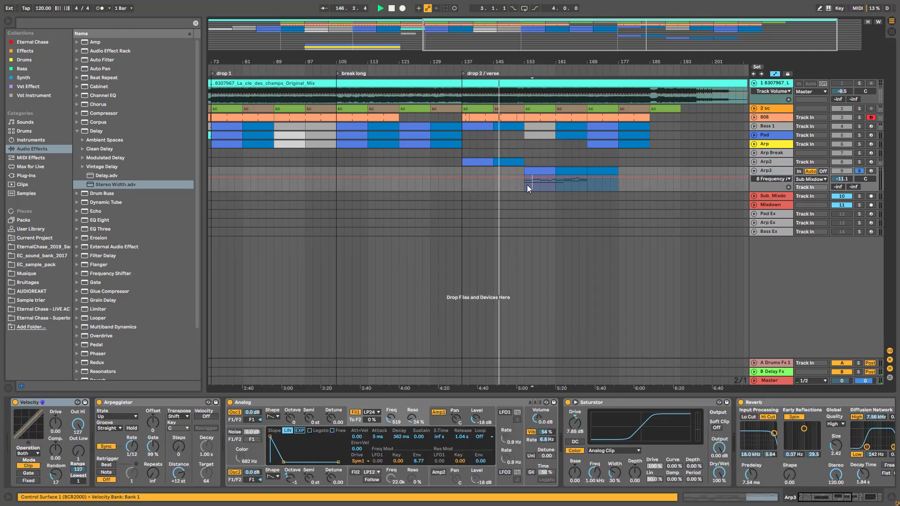
pyautogui.click(761, 175)
pyautogui.press('space')
pyautogui.press('space')
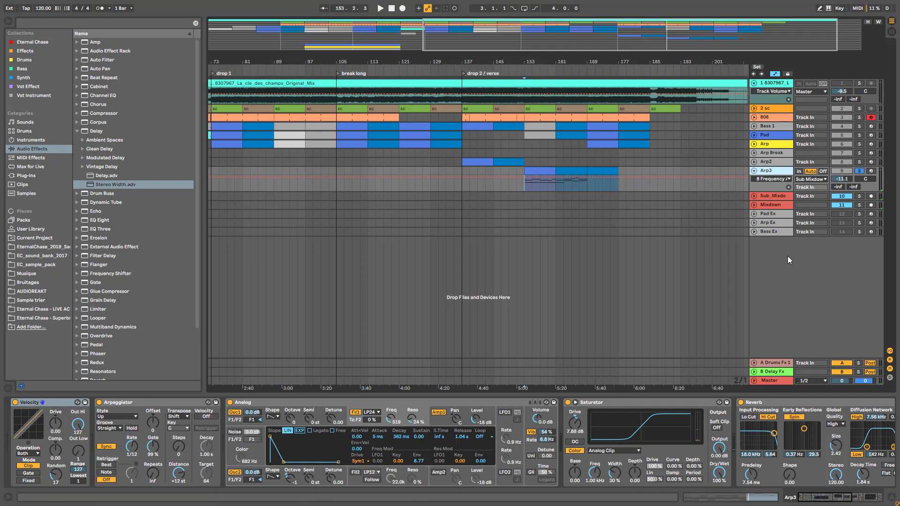
# Play Arp3 and examine the second oscillator and first filter settings of its Analog synth.
pyautogui.click(281, 485)
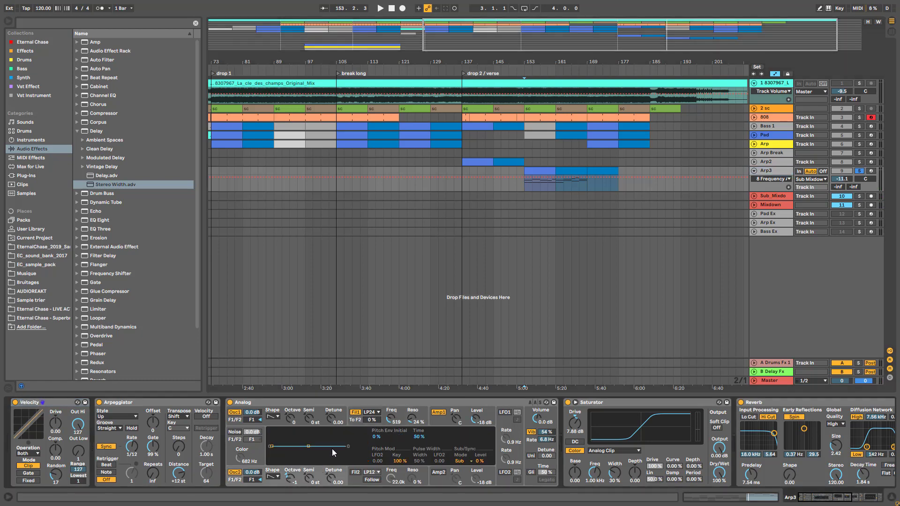
pyautogui.click(354, 422)
pyautogui.press('space')
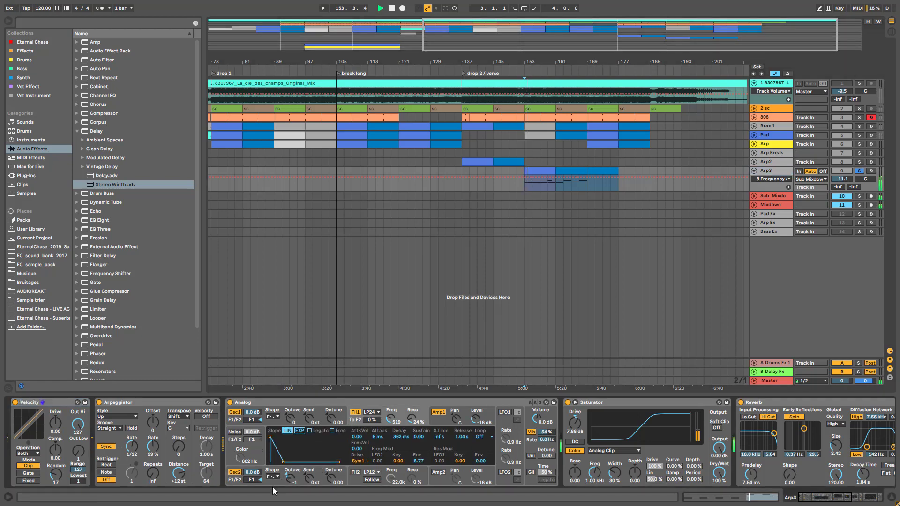
pyautogui.click(284, 483)
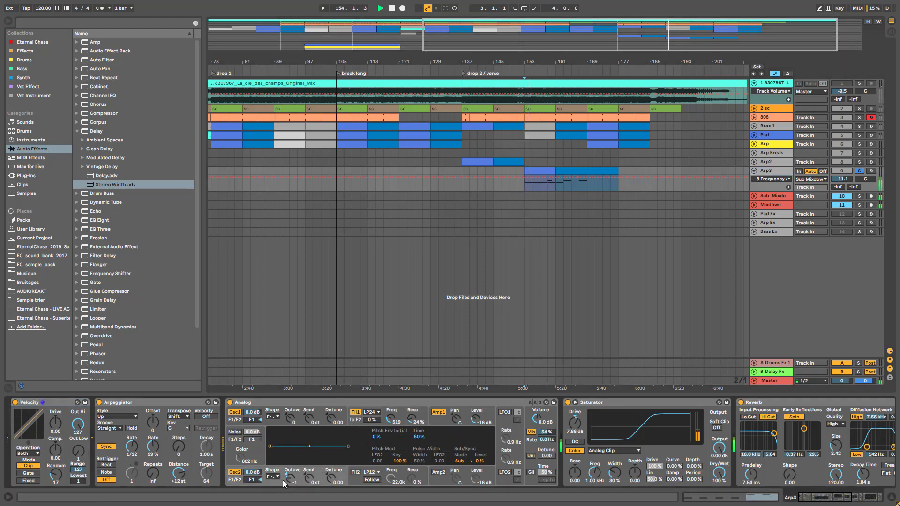
pyautogui.click(359, 421)
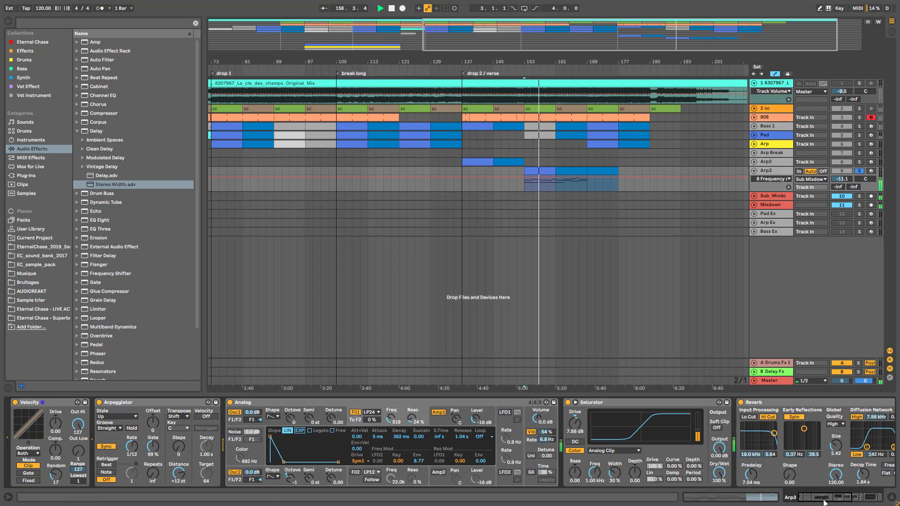
# Sweep the first filter's frequency in Arp3's Analog during playback, settle it at 363 Hz, and stop playback.
pyautogui.moveTo(823, 498)
pyautogui.mouseDown()
pyautogui.moveTo(844, 497)
pyautogui.moveTo(824, 498)
pyautogui.mouseUp()
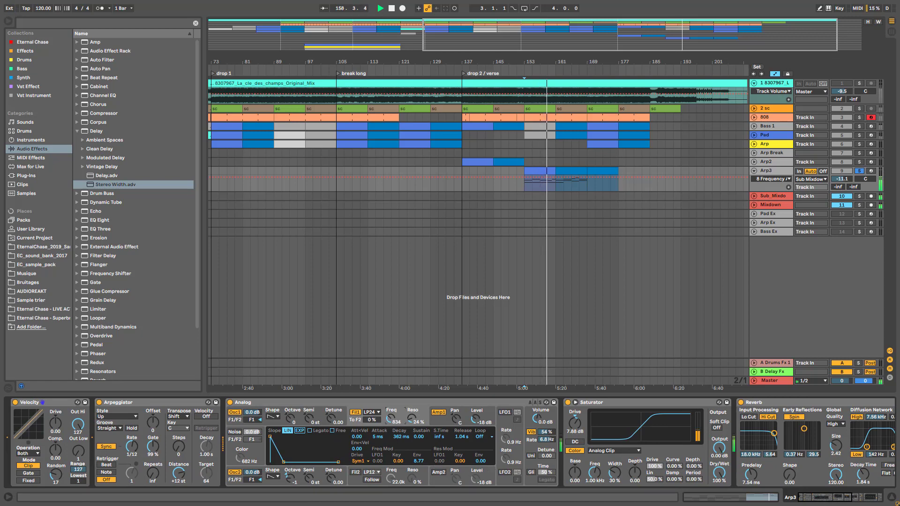
pyautogui.moveTo(391, 419); pyautogui.dragTo(391, 414)
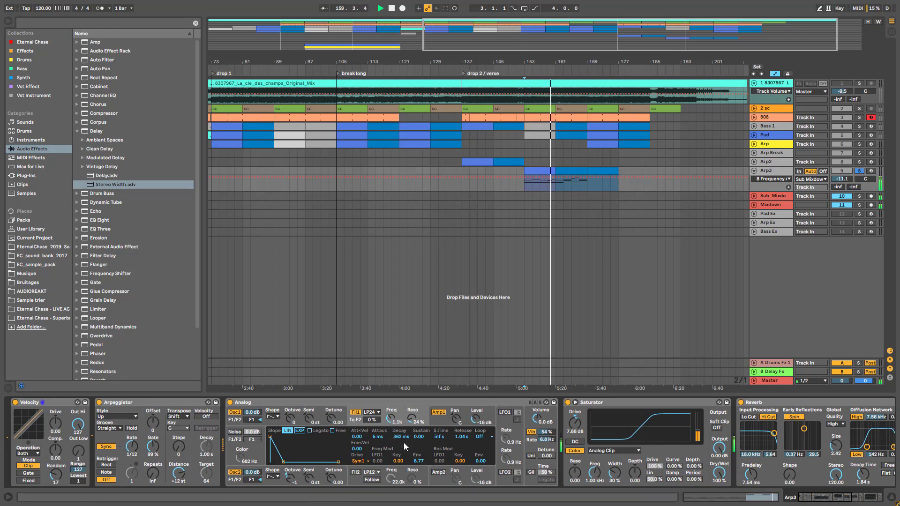
pyautogui.click(308, 418)
pyautogui.click(307, 467)
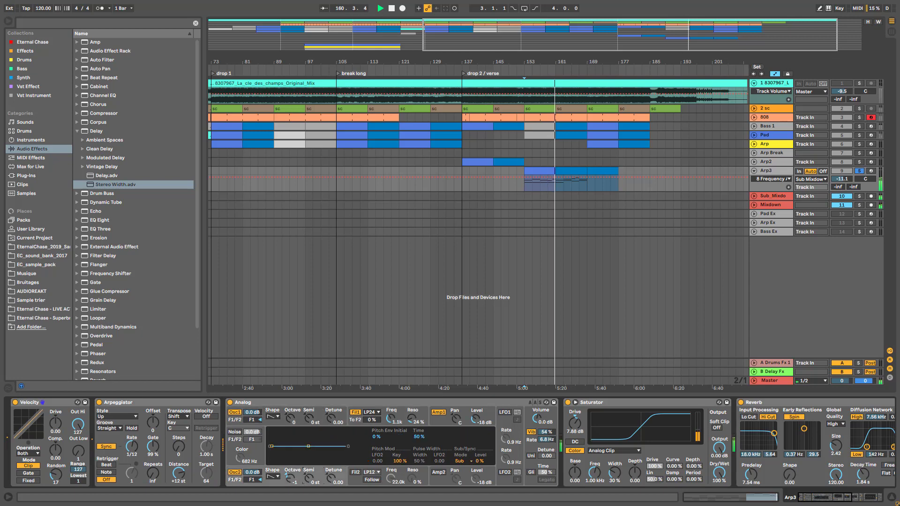
pyautogui.click(423, 474)
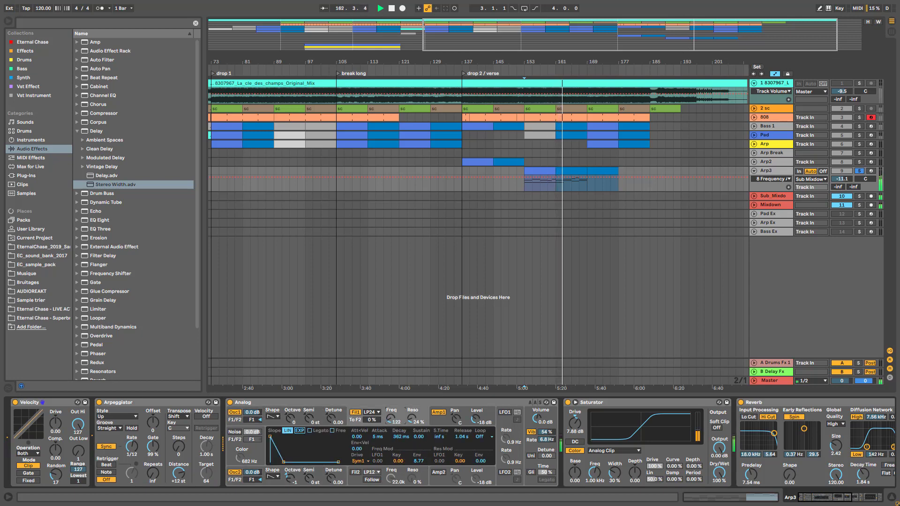
pyautogui.moveTo(391, 418); pyautogui.dragTo(390, 402)
pyautogui.click(431, 424)
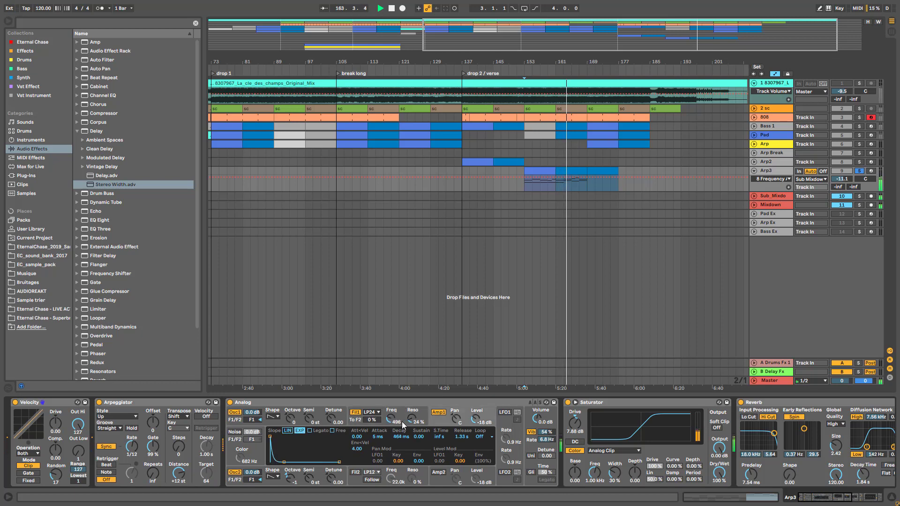
pyautogui.click(402, 423)
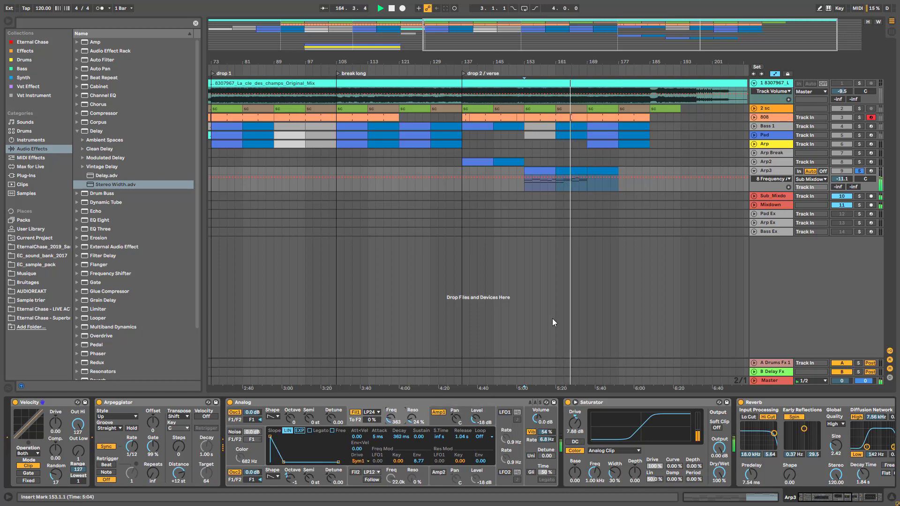
pyautogui.press('space')
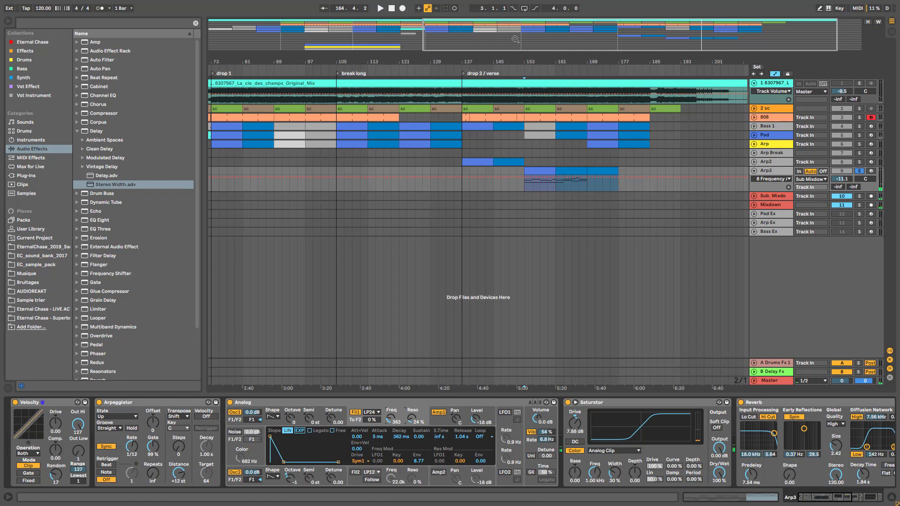
# Unfold the Pad track and display its device chain.
pyautogui.moveTo(523, 38); pyautogui.dragTo(520, 20)
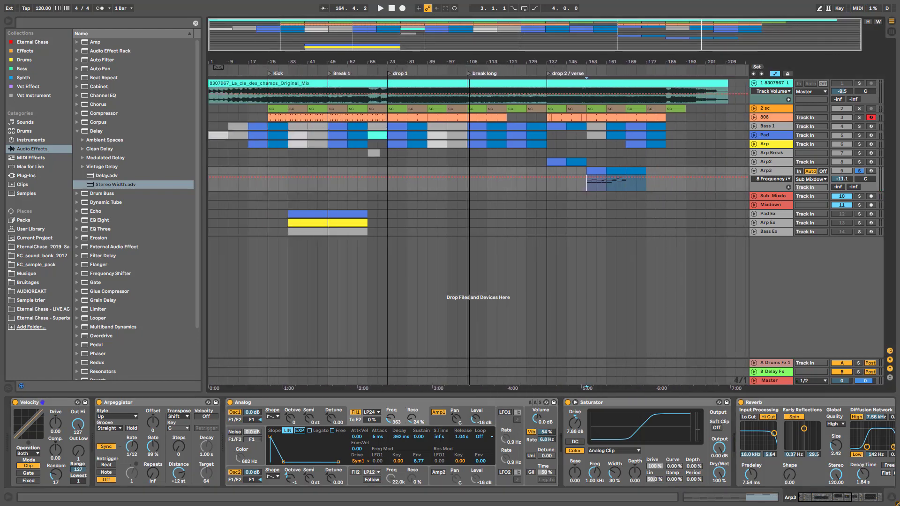
pyautogui.click(754, 136)
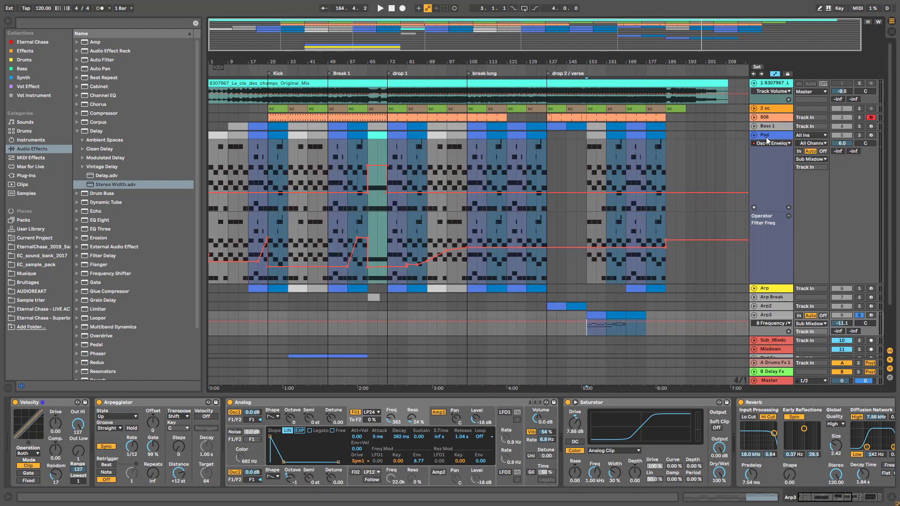
pyautogui.click(767, 137)
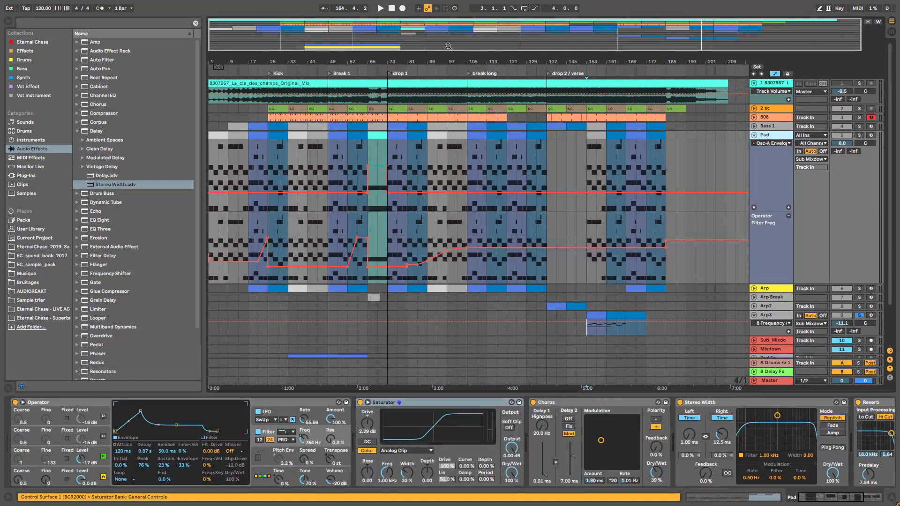
# Open the notes of the Pad clip at bar 33 and enlarge the arrangement area above the note editor.
pyautogui.moveTo(433, 33); pyautogui.dragTo(361, 37)
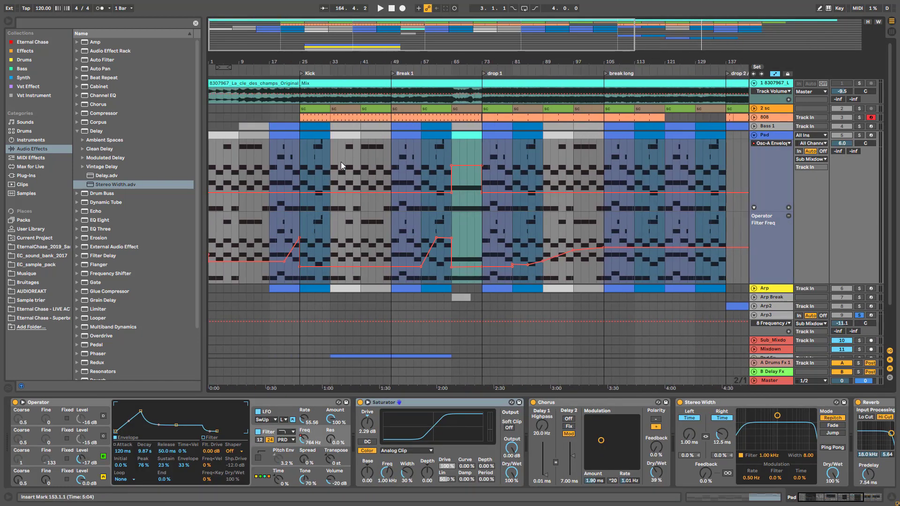
pyautogui.moveTo(332, 159); pyautogui.dragTo(348, 135)
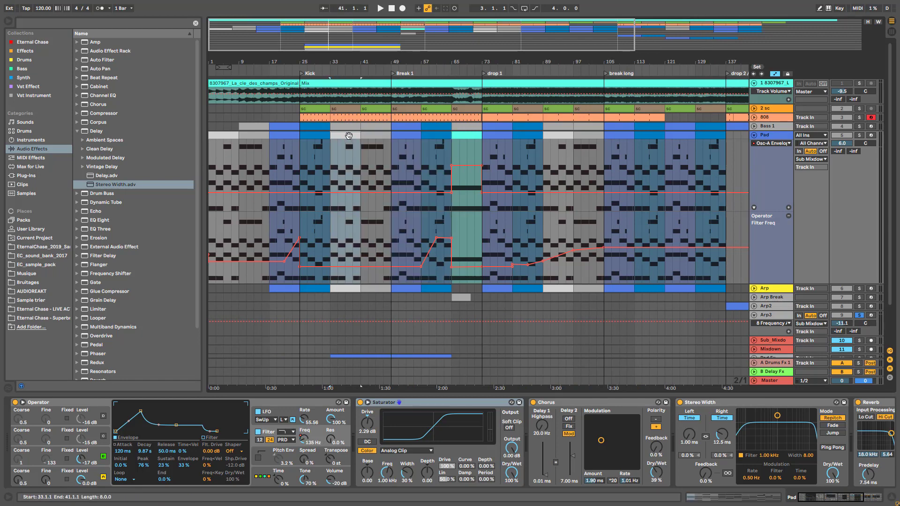
pyautogui.doubleClick(349, 135)
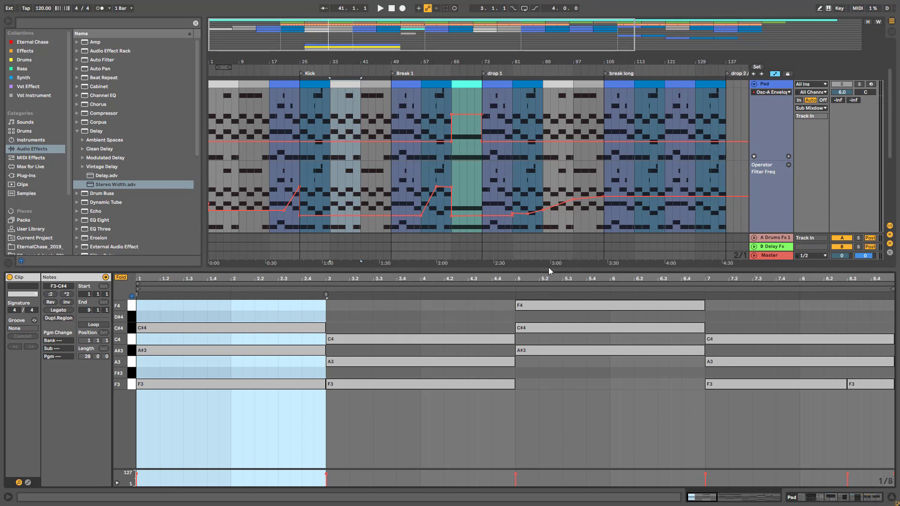
pyautogui.moveTo(550, 271); pyautogui.dragTo(540, 331)
pyautogui.scroll(2, 378, 134)
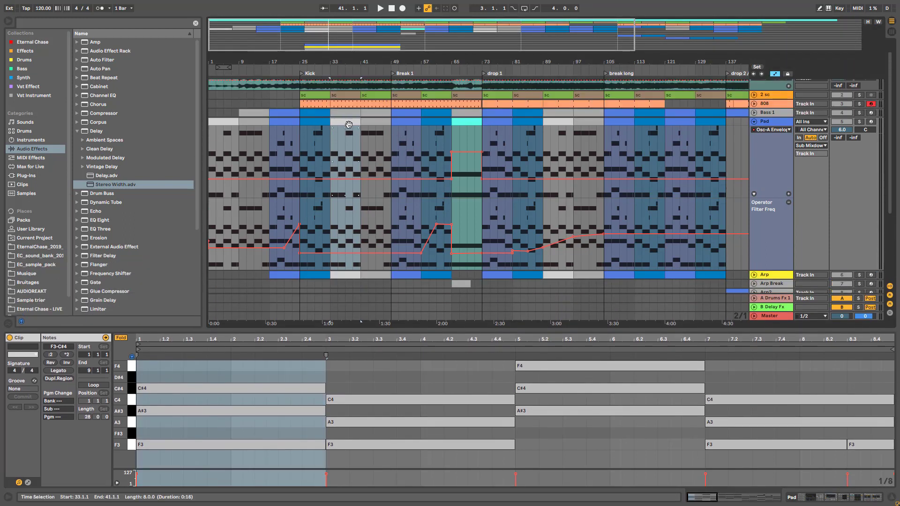
pyautogui.doubleClick(349, 123)
# Examine the notes of the Pad clips between bars 33 and 65, individually and with bars 41 to 65 selected together.
pyautogui.click(374, 123)
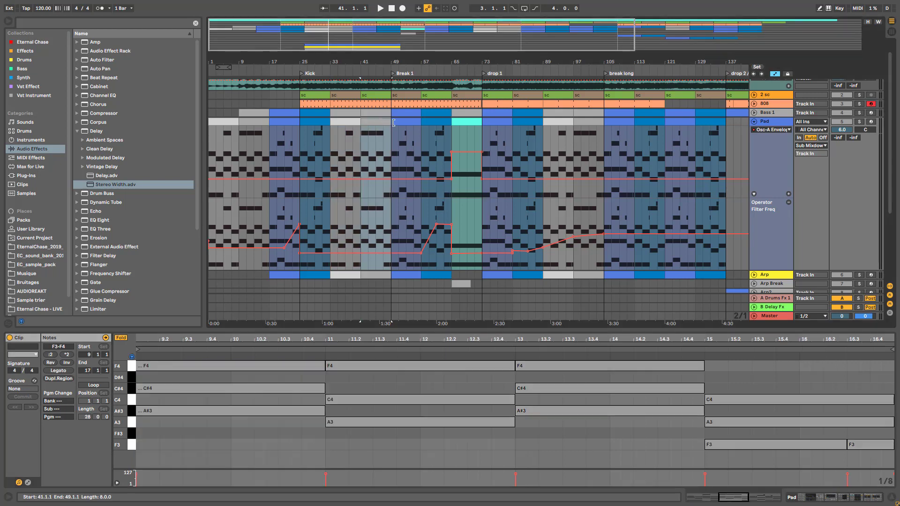
pyautogui.click(401, 121)
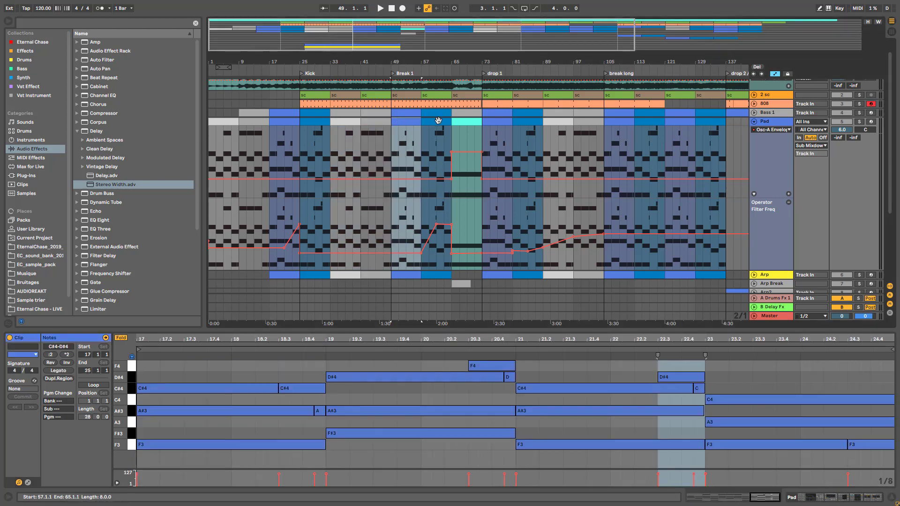
pyautogui.click(438, 121)
pyautogui.click(375, 123)
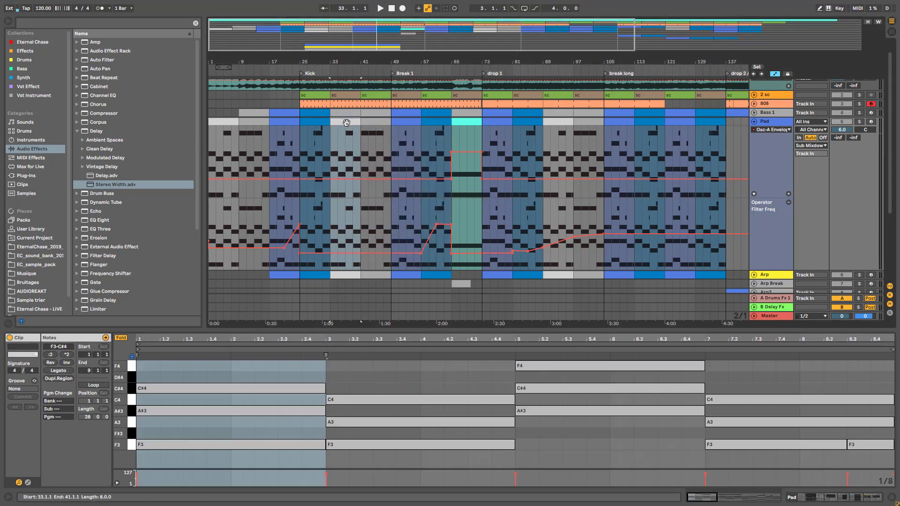
pyautogui.keyDown('shift'); pyautogui.click(441, 124); pyautogui.keyUp('shift')
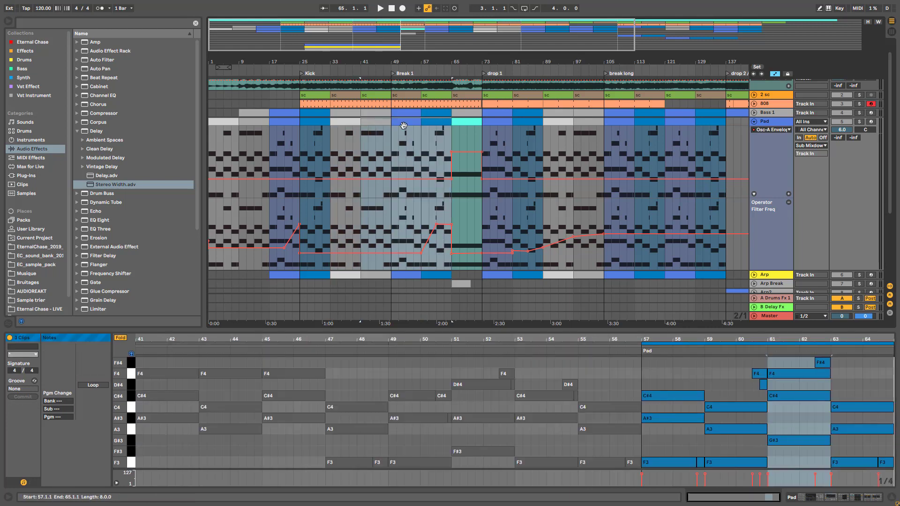
pyautogui.moveTo(322, 62); pyautogui.dragTo(322, 60)
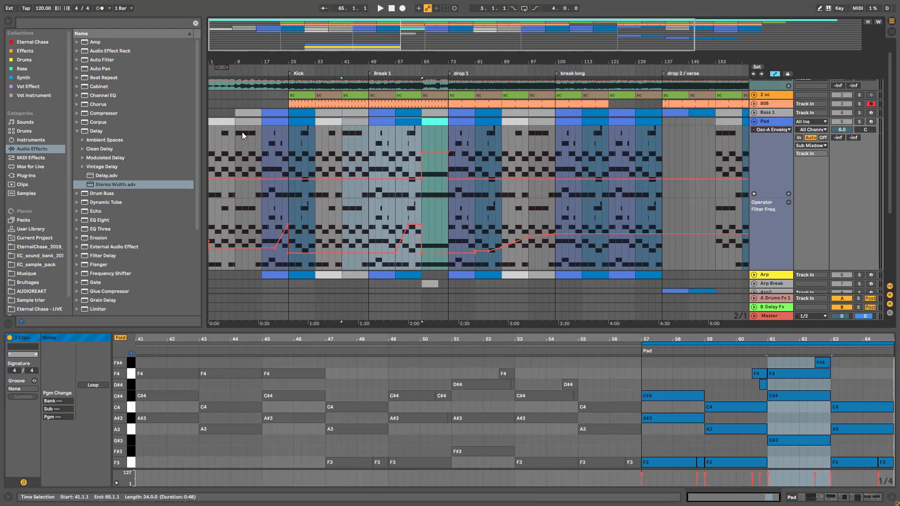
# Examine the notes of the Pad clips at the song's start, around bars 57 and 65, and throughout the start of drop 1.
pyautogui.click(223, 123)
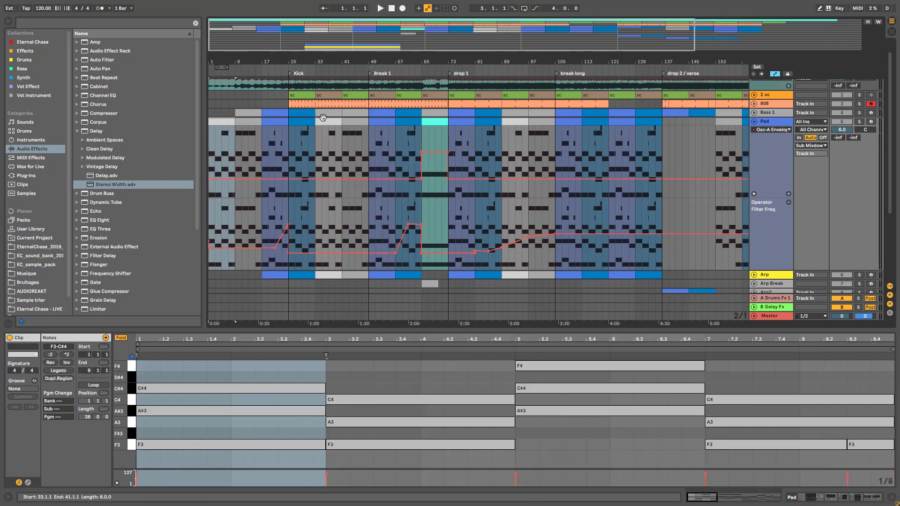
pyautogui.click(404, 121)
pyautogui.click(432, 126)
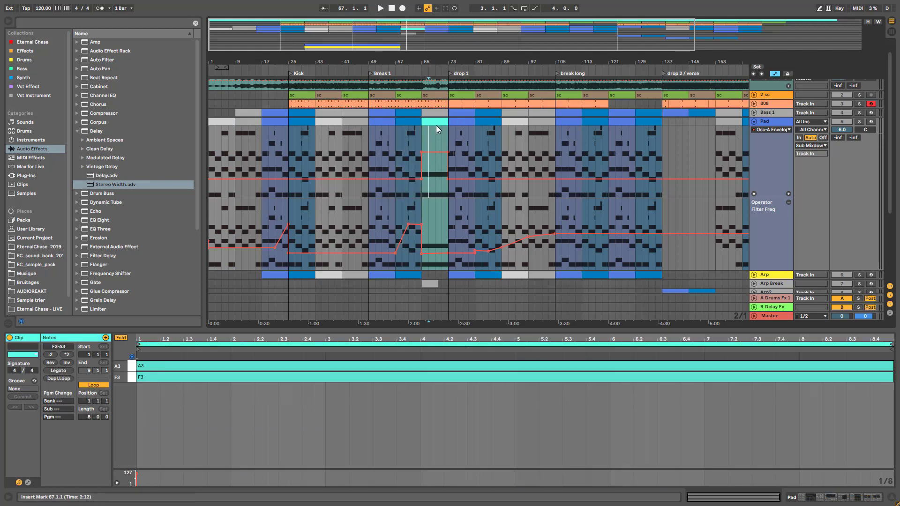
pyautogui.click(456, 125)
pyautogui.click(481, 124)
pyautogui.click(468, 125)
pyautogui.click(487, 125)
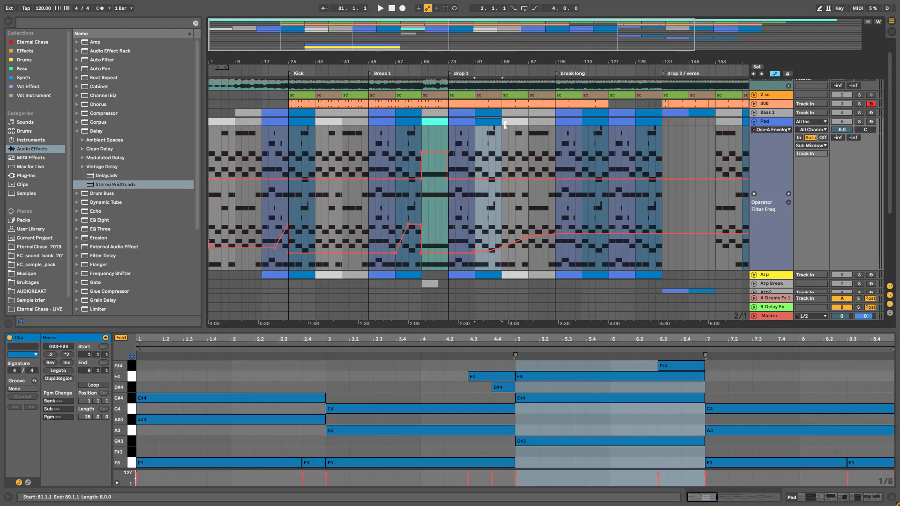
# Examine the notes of the Pad clips at bar 89, across bars 89 to 121, and across bars 33 to 65.
pyautogui.click(513, 126)
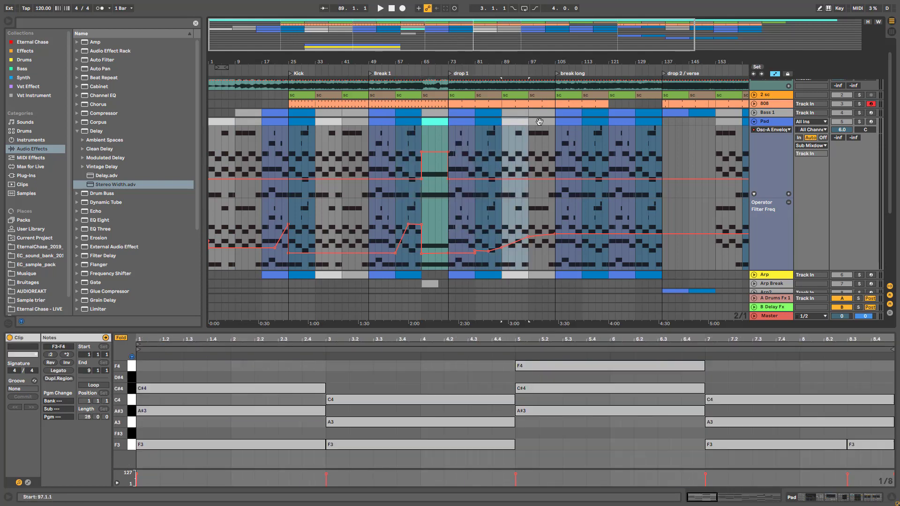
pyautogui.keyDown('shift'); pyautogui.click(593, 123); pyautogui.keyUp('shift')
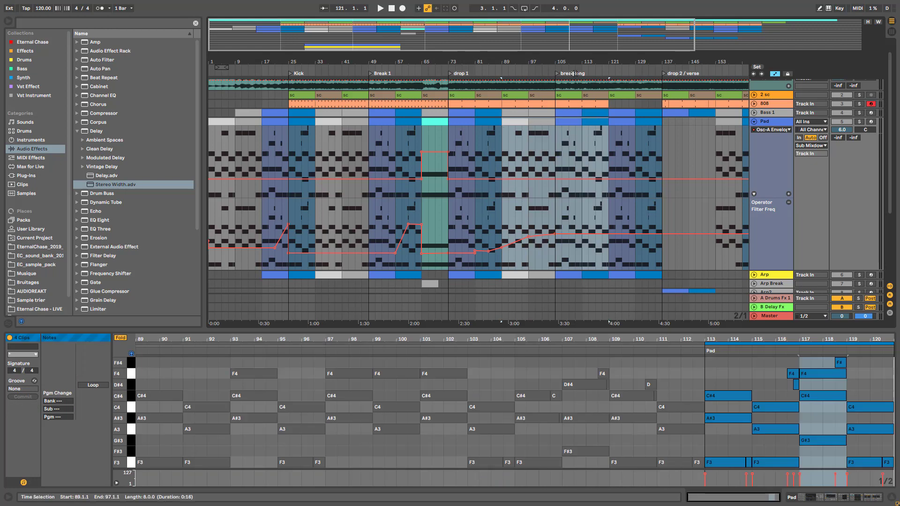
pyautogui.moveTo(662, 61); pyautogui.dragTo(661, 42)
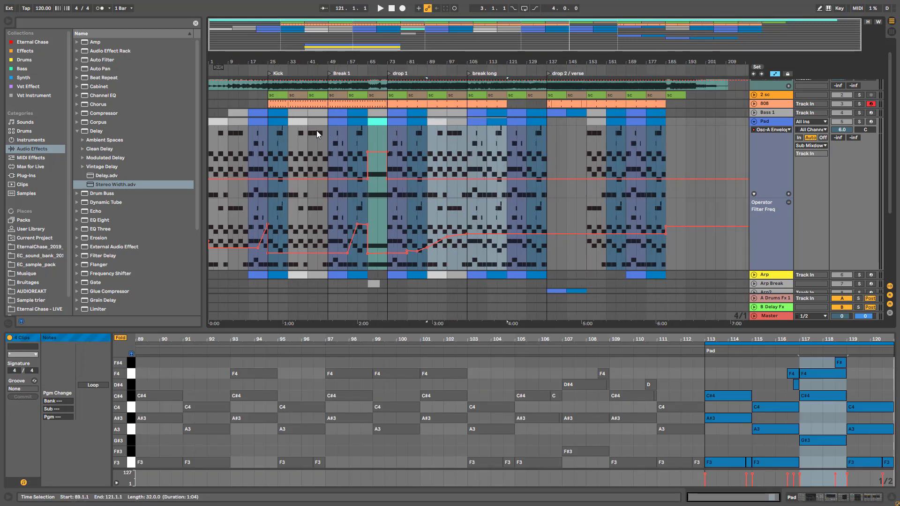
pyautogui.click(353, 121)
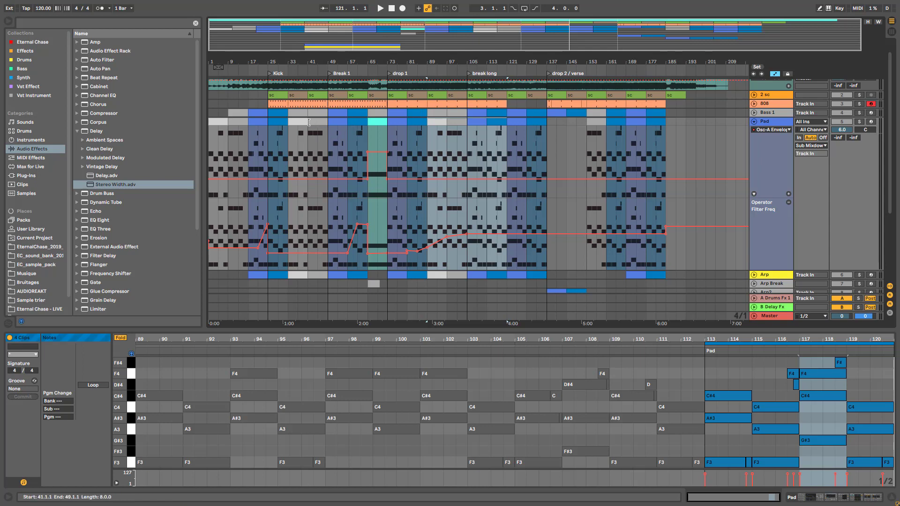
pyautogui.keyDown('shift'); pyautogui.click(352, 121); pyautogui.keyUp('shift')
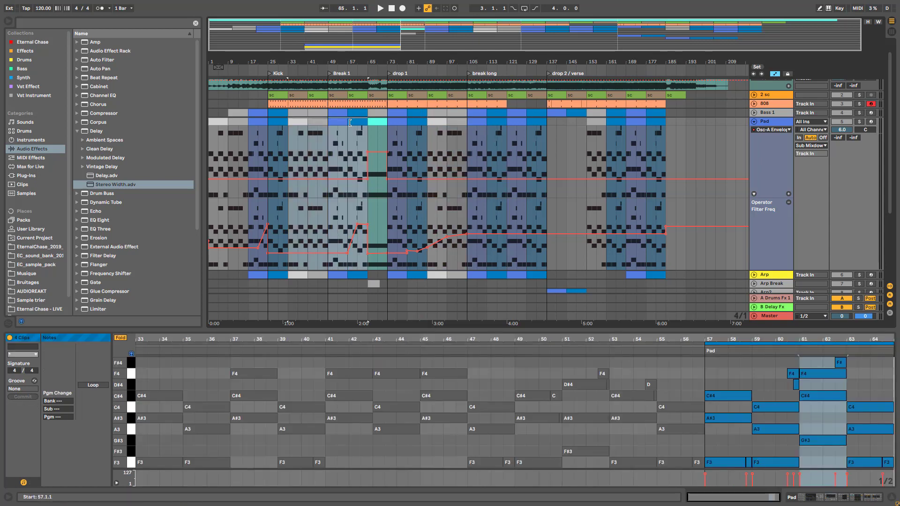
# Unfold and solo the Pad Ex track, and open the notes of its clip spanning bars 33 to 65.
pyautogui.scroll(-3, 343, 142)
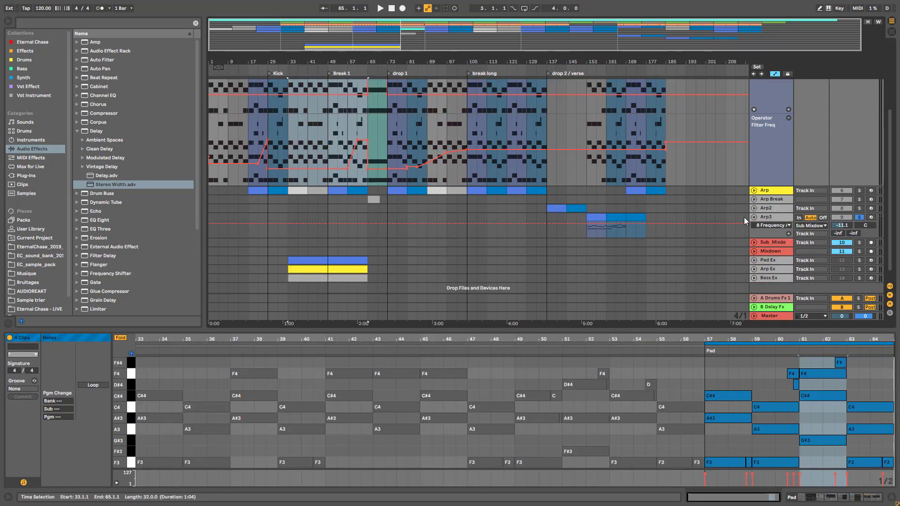
pyautogui.scroll(-3, 744, 217)
pyautogui.click(754, 261)
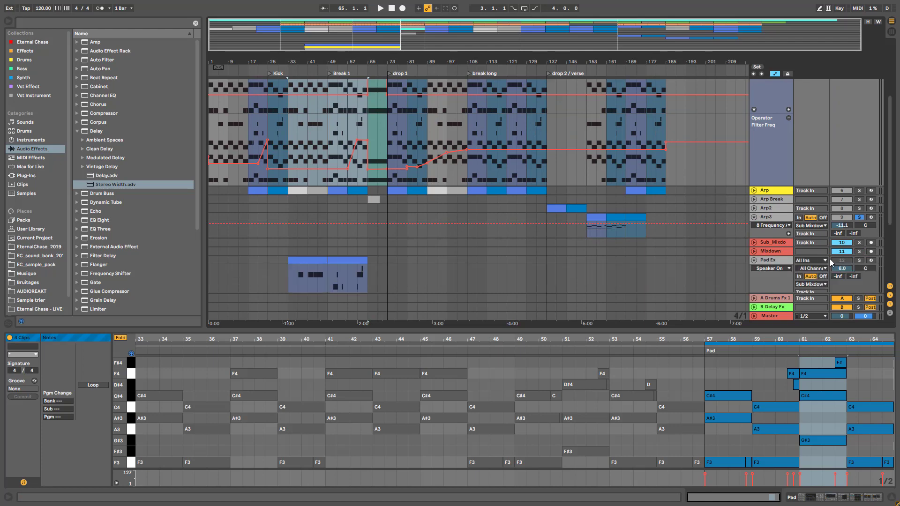
pyautogui.click(860, 261)
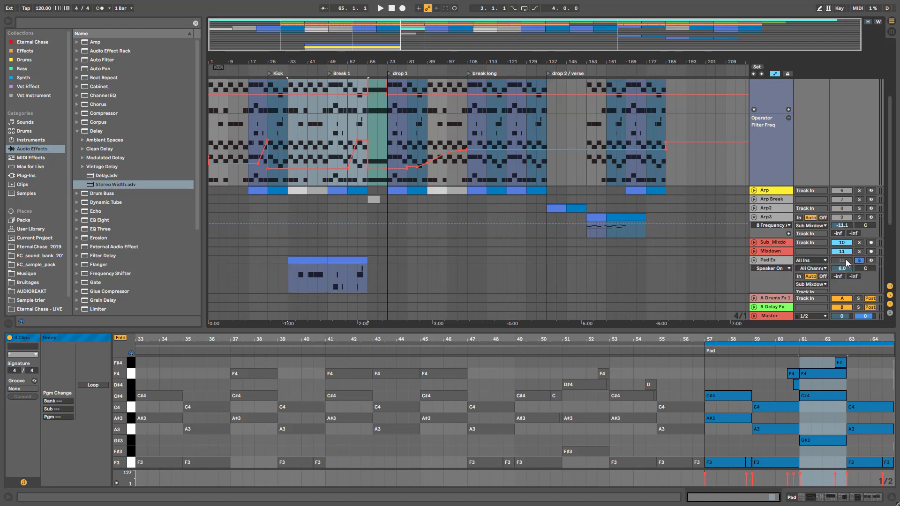
pyautogui.click(360, 261)
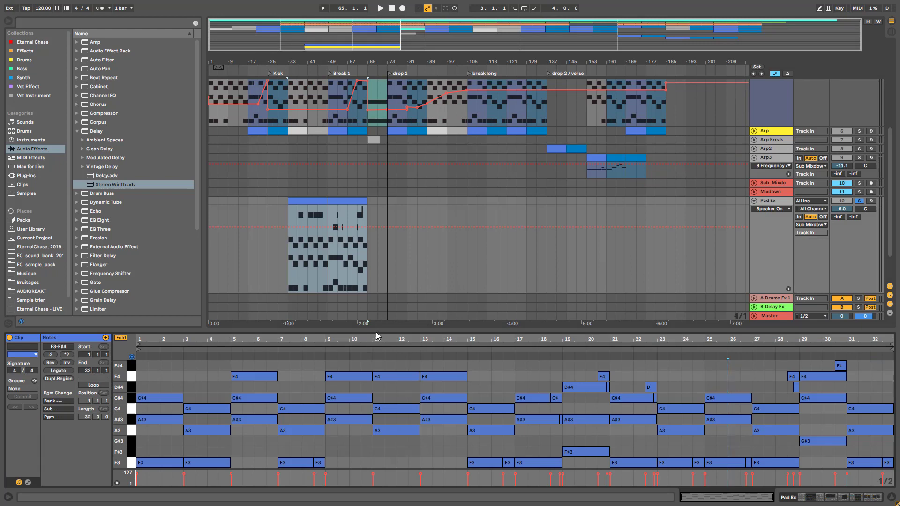
# Enlarge the note editor and turn off Fold so all piano keys around the Pad Ex chords are shown.
pyautogui.moveTo(376, 329); pyautogui.dragTo(140, 163)
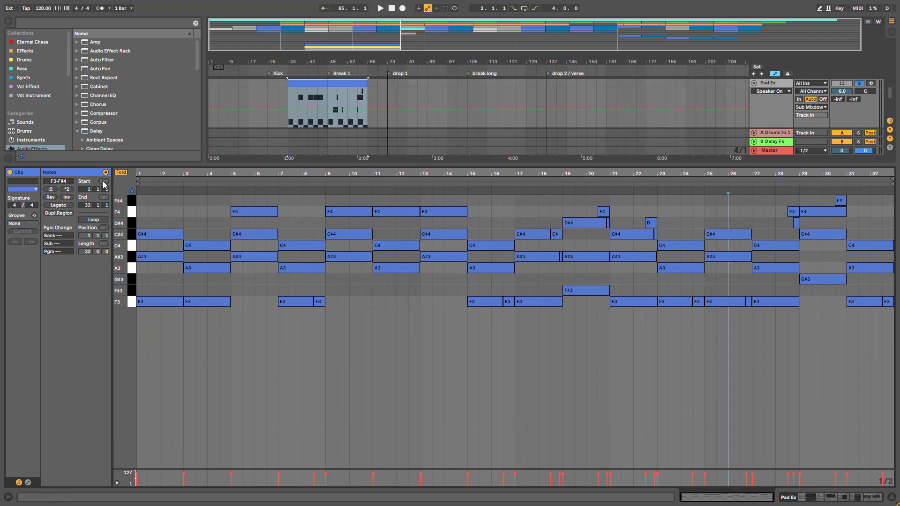
pyautogui.click(121, 173)
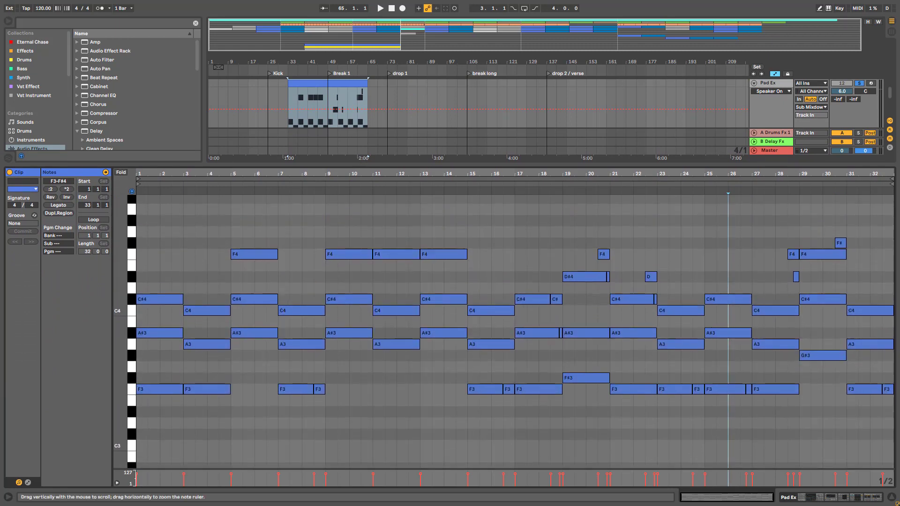
pyautogui.moveTo(120, 318); pyautogui.dragTo(120, 312)
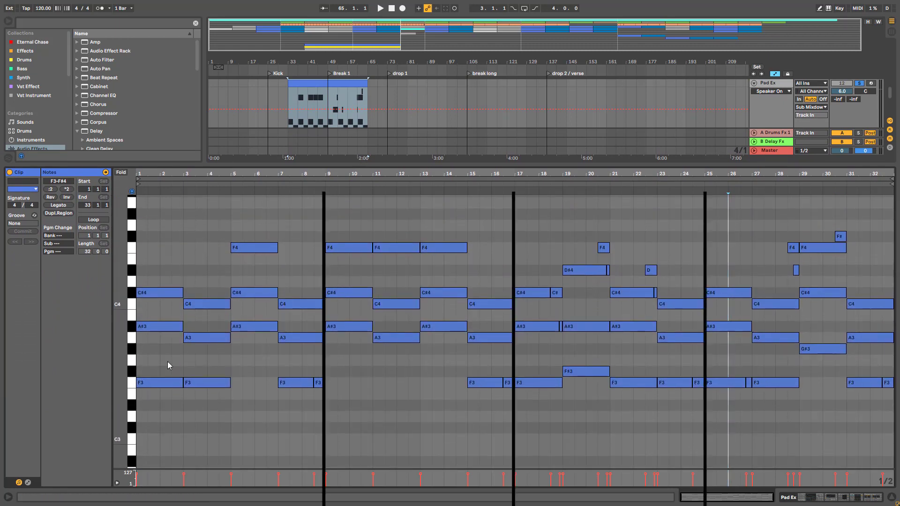
# Select each eight-bar section of the Pad Ex clip in turn and briefly play back its start.
pyautogui.moveTo(309, 424); pyautogui.dragTo(136, 194)
pyautogui.moveTo(505, 427); pyautogui.dragTo(325, 192)
pyautogui.moveTo(697, 421); pyautogui.dragTo(531, 228)
pyautogui.moveTo(878, 413); pyautogui.dragTo(709, 204)
pyautogui.press('space')
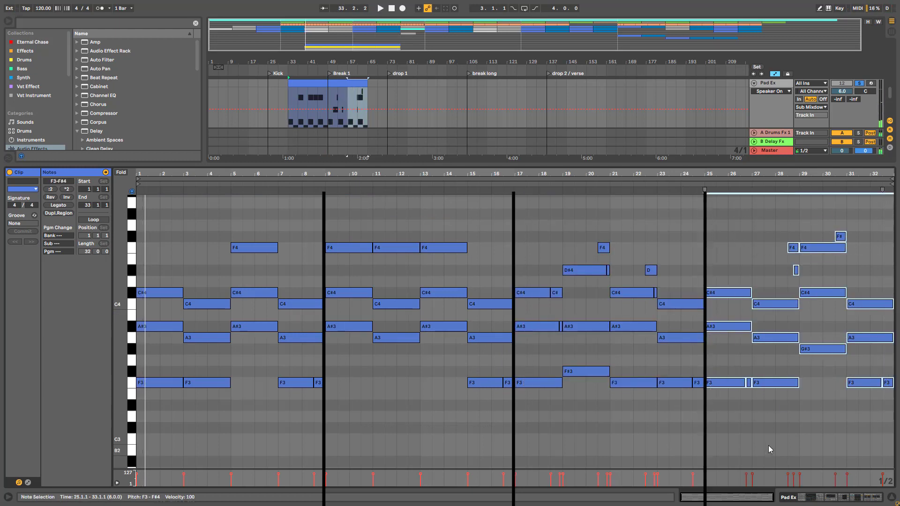
pyautogui.press('space')
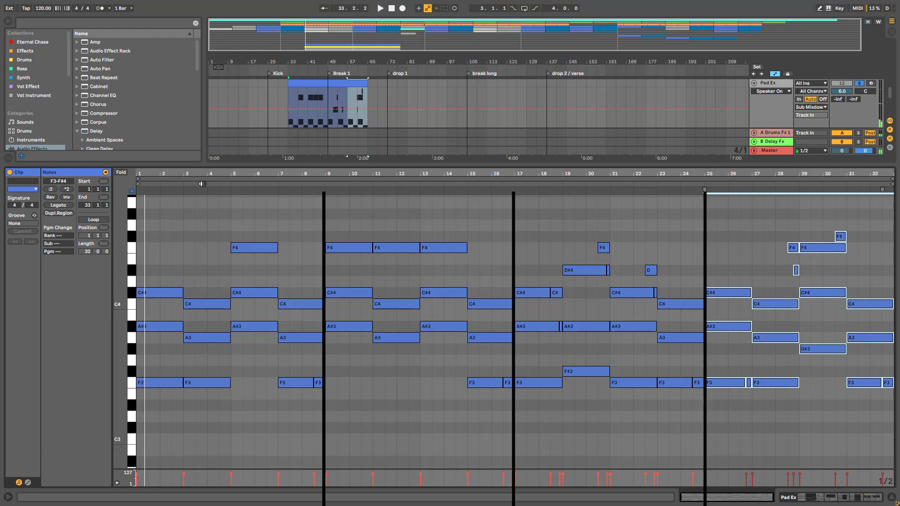
# Select the chords at clip bars 5 and 7 in turn and play back the clip's start briefly.
pyautogui.click(201, 185)
pyautogui.moveTo(256, 379); pyautogui.dragTo(281, 240)
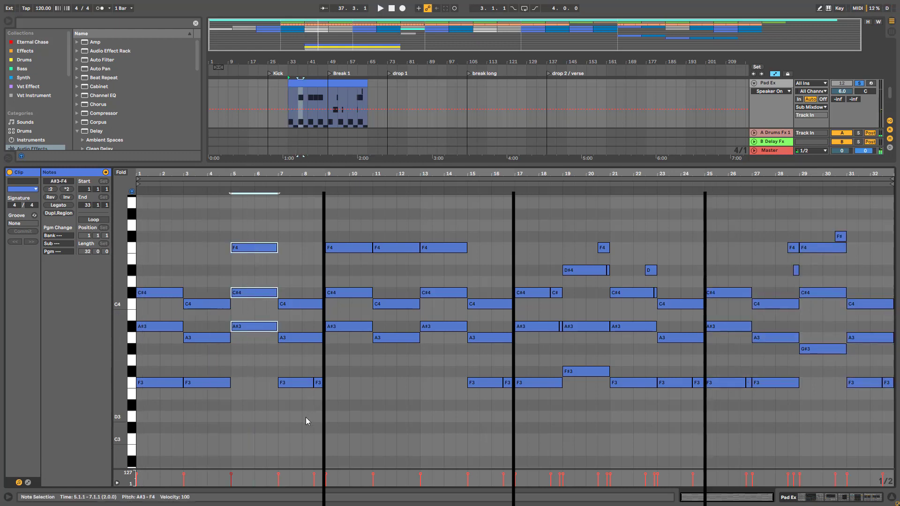
pyautogui.moveTo(306, 417); pyautogui.dragTo(284, 250)
pyautogui.press('space')
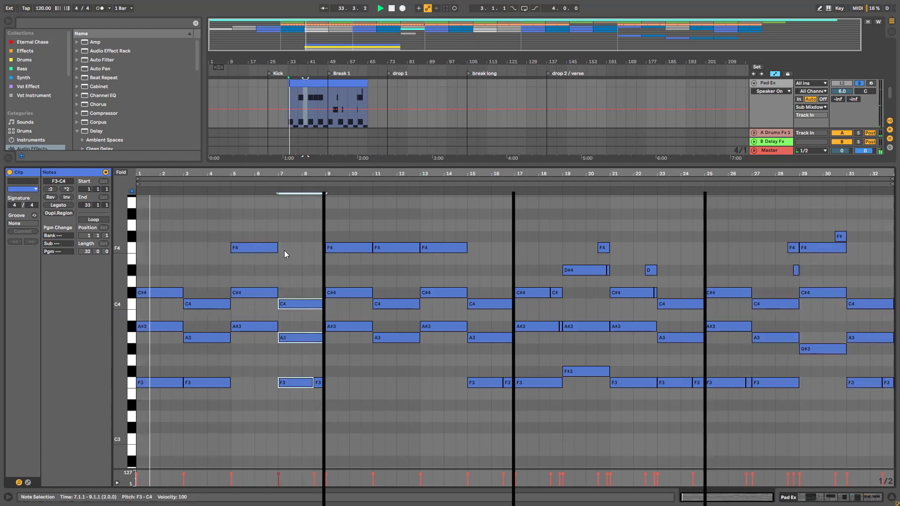
pyautogui.press('space')
# Audition the first chord with its F3 raised an octave to F4, and return the note to F3.
pyautogui.click(170, 441)
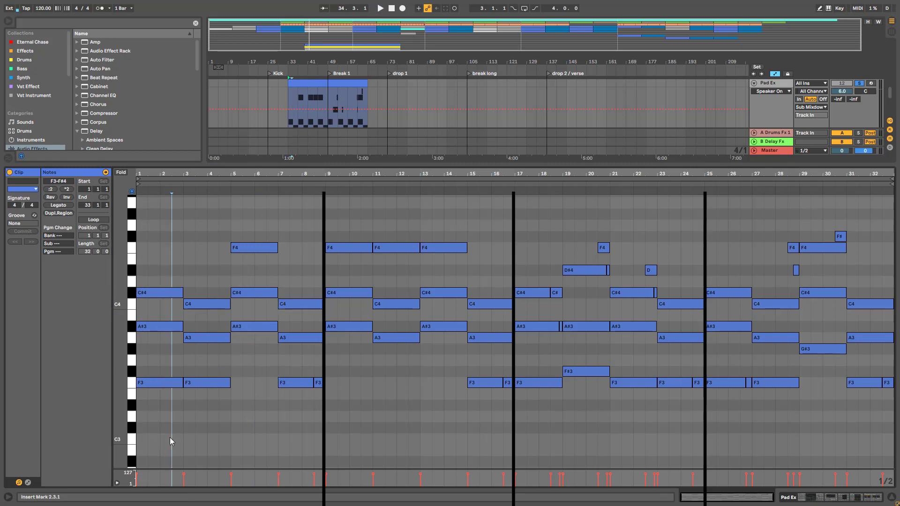
pyautogui.moveTo(163, 432); pyautogui.dragTo(156, 207)
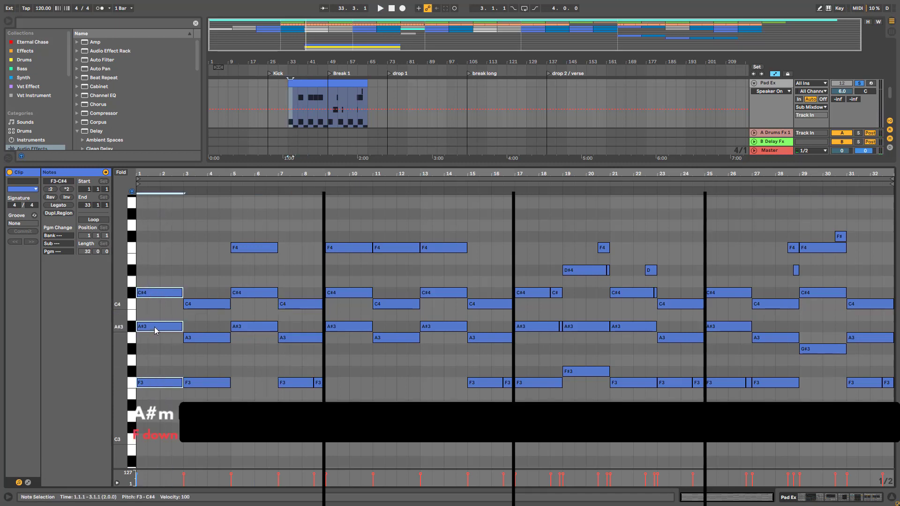
pyautogui.click(154, 383)
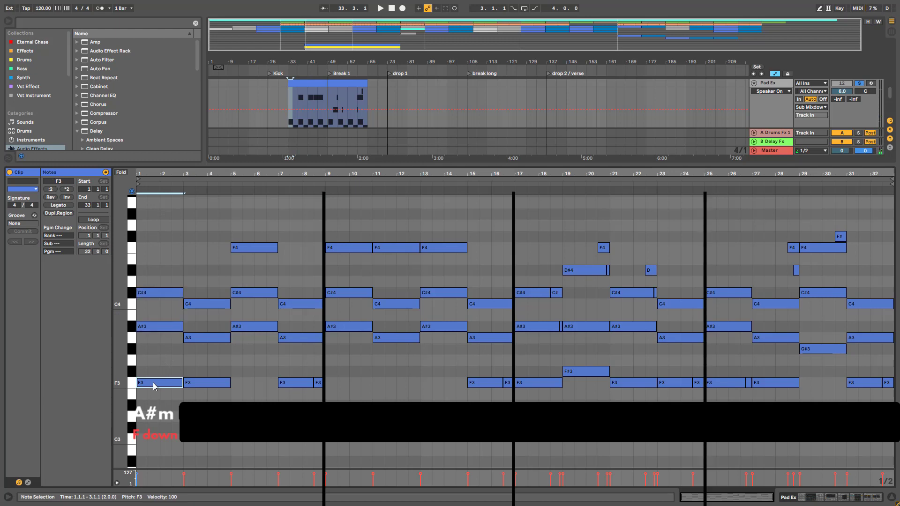
pyautogui.hotkey('shift', 'Up')
pyautogui.moveTo(153, 382); pyautogui.dragTo(165, 207)
pyautogui.click(151, 250)
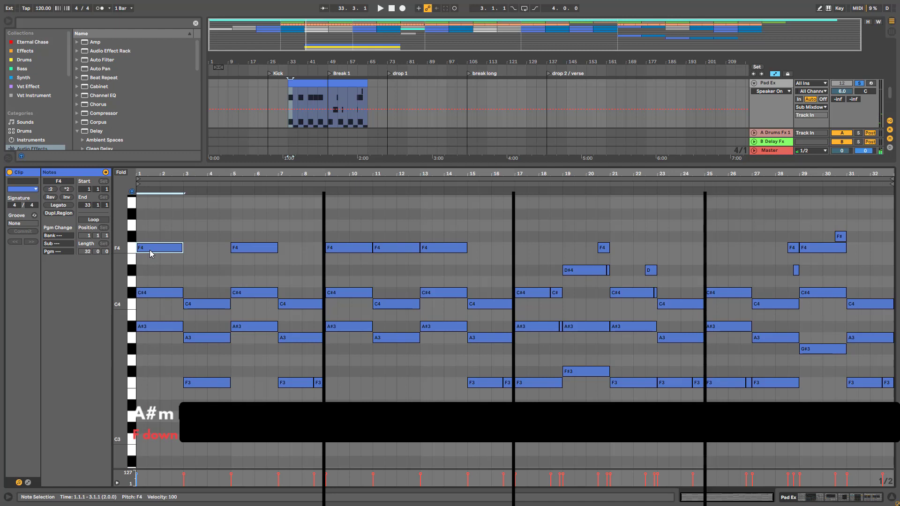
pyautogui.hotkey('shift', 'Down')
pyautogui.moveTo(156, 237); pyautogui.dragTo(172, 495)
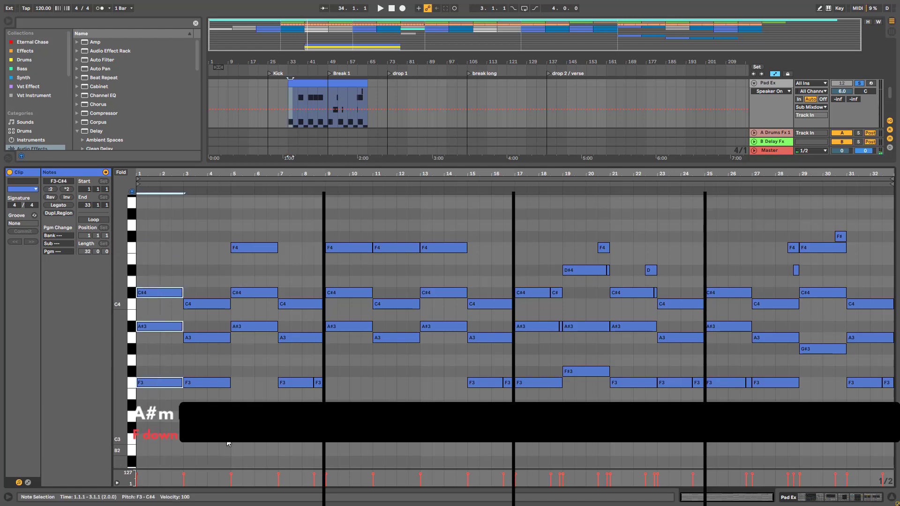
# Examine the chords at clip bars 3, 5 and 7, comparing bar 5's F4 with the first chord's F3.
pyautogui.moveTo(213, 407); pyautogui.dragTo(219, 272)
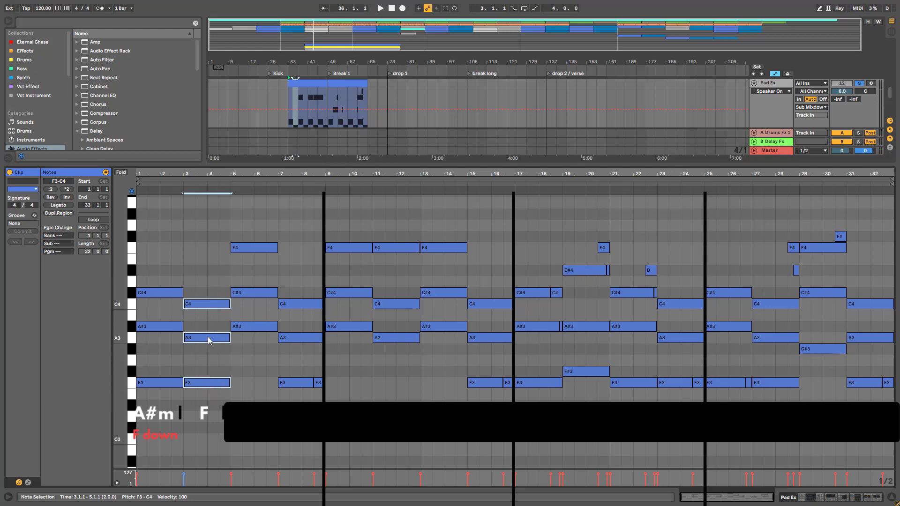
pyautogui.click(217, 305)
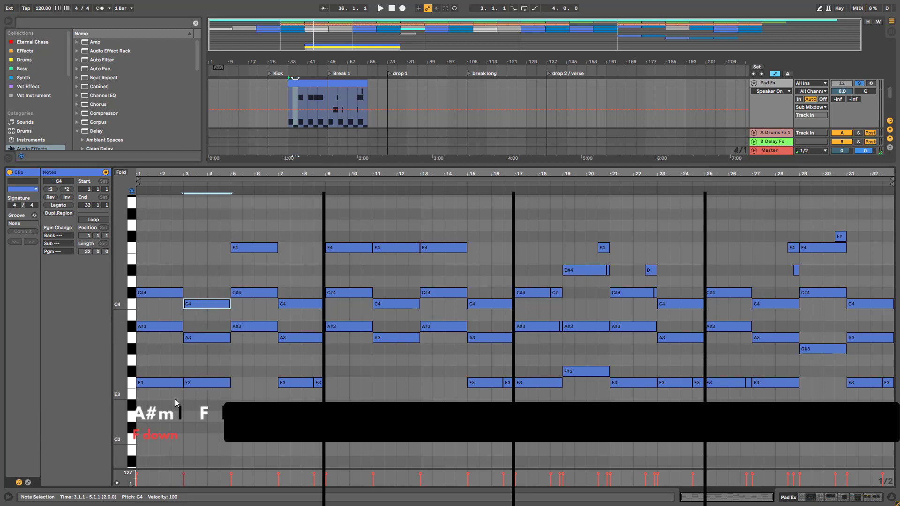
pyautogui.moveTo(246, 335); pyautogui.dragTo(244, 232)
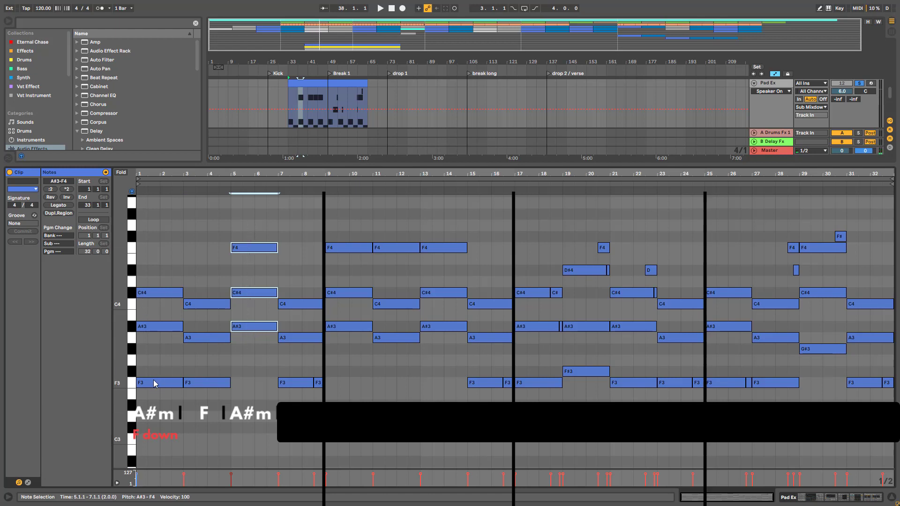
pyautogui.click(155, 383)
pyautogui.click(246, 250)
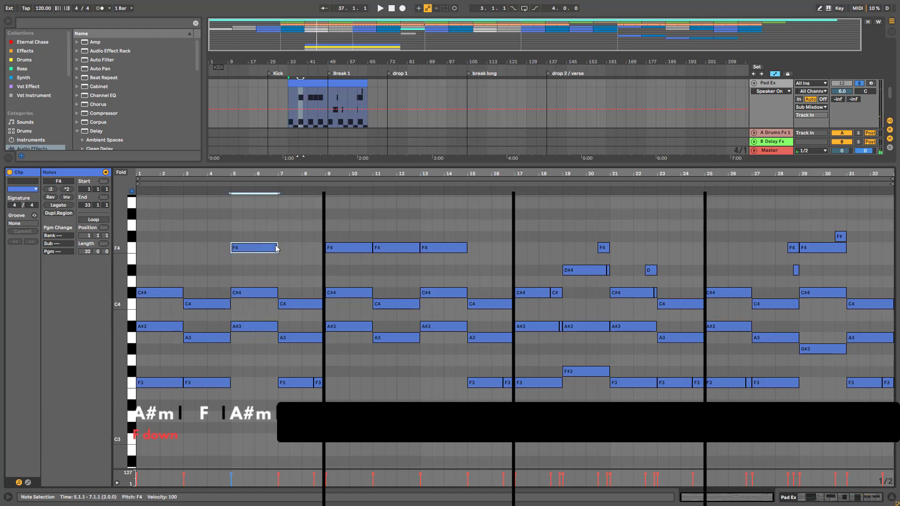
pyautogui.moveTo(306, 231); pyautogui.dragTo(287, 389)
# Audition the four chords of the clip's first eight bars one after another.
pyautogui.moveTo(201, 380); pyautogui.dragTo(201, 297)
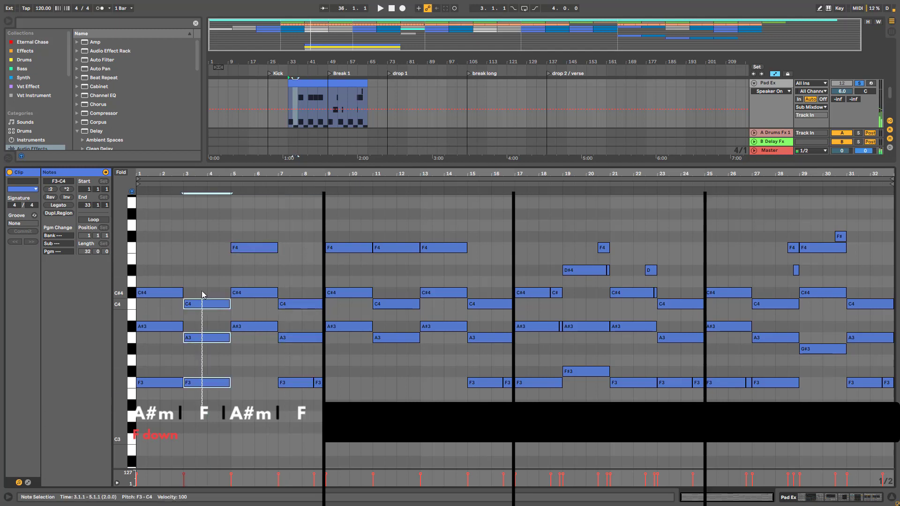
pyautogui.moveTo(155, 397); pyautogui.dragTo(164, 274)
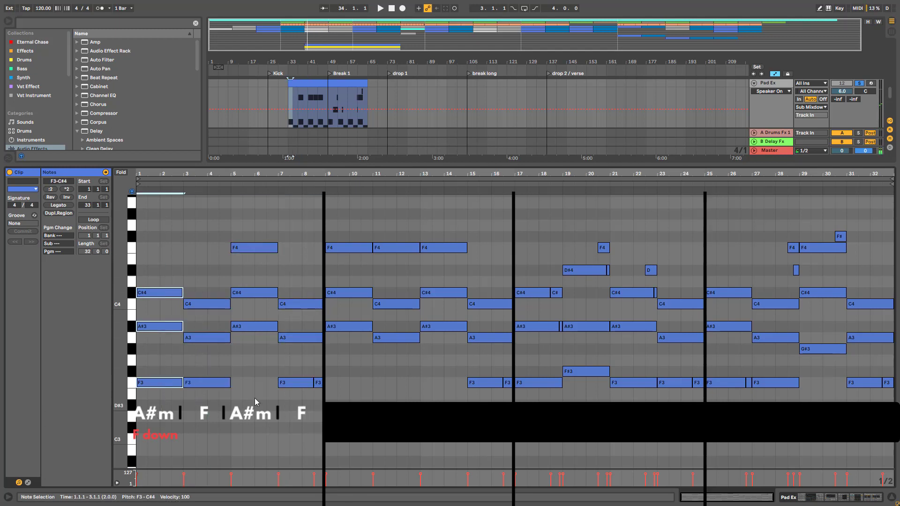
pyautogui.moveTo(175, 394); pyautogui.dragTo(168, 274)
pyautogui.moveTo(199, 413); pyautogui.dragTo(223, 229)
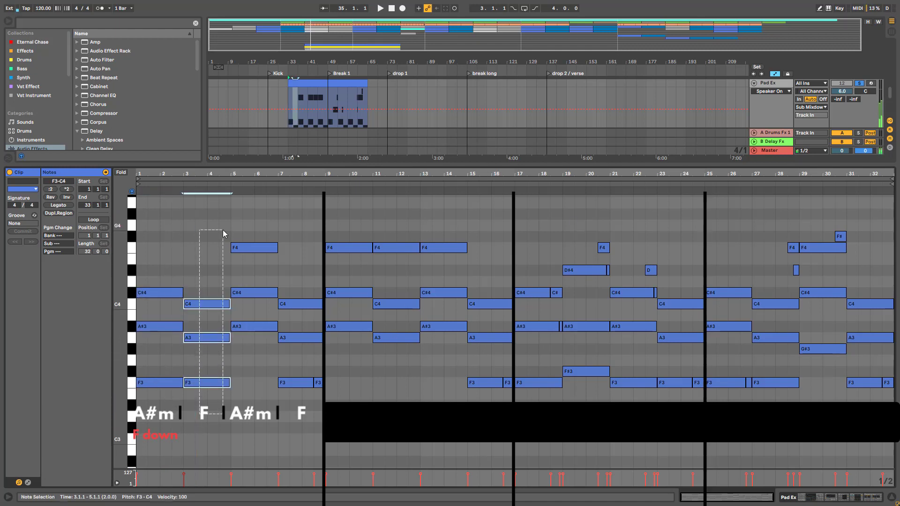
pyautogui.moveTo(254, 379); pyautogui.dragTo(254, 211)
pyautogui.moveTo(288, 389); pyautogui.dragTo(297, 280)
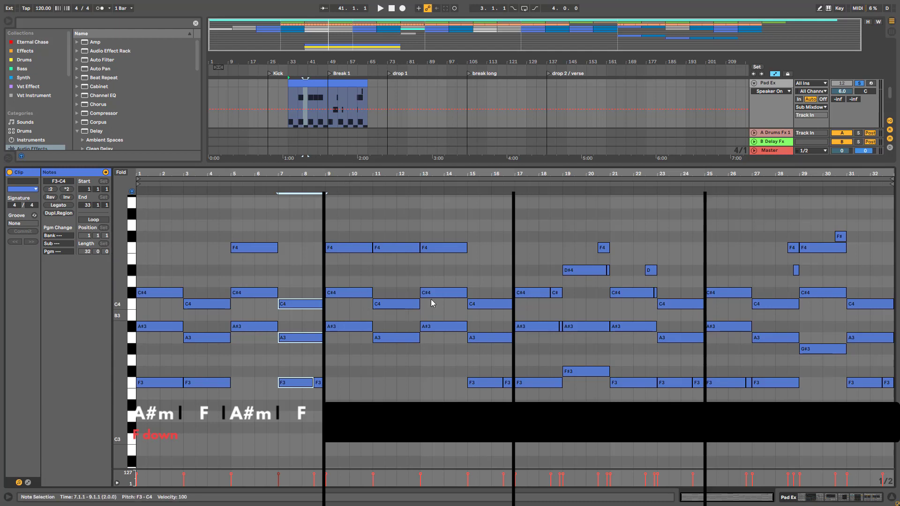
# Examine the chords at clip bars 9, 11 and 13, comparing bar 11's F4 with the F3 in bar 3's chord.
pyautogui.moveTo(347, 366); pyautogui.dragTo(368, 251)
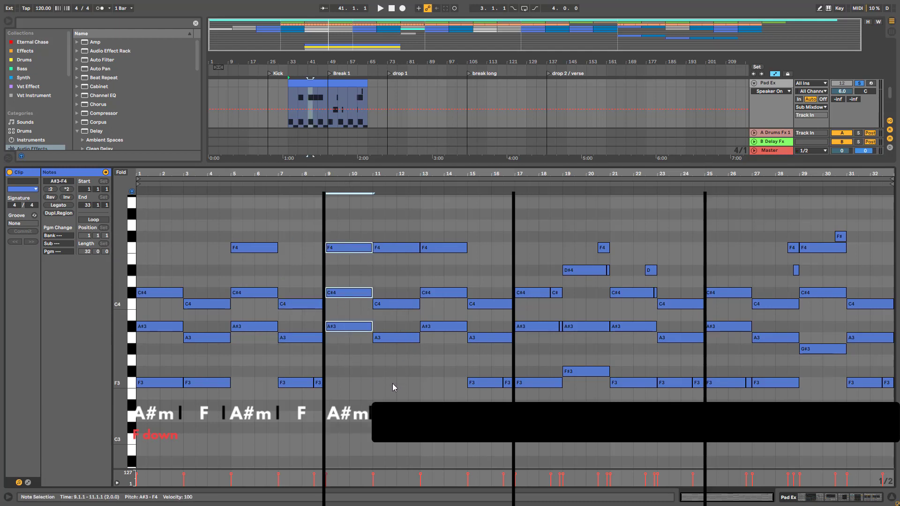
pyautogui.moveTo(397, 384); pyautogui.dragTo(418, 218)
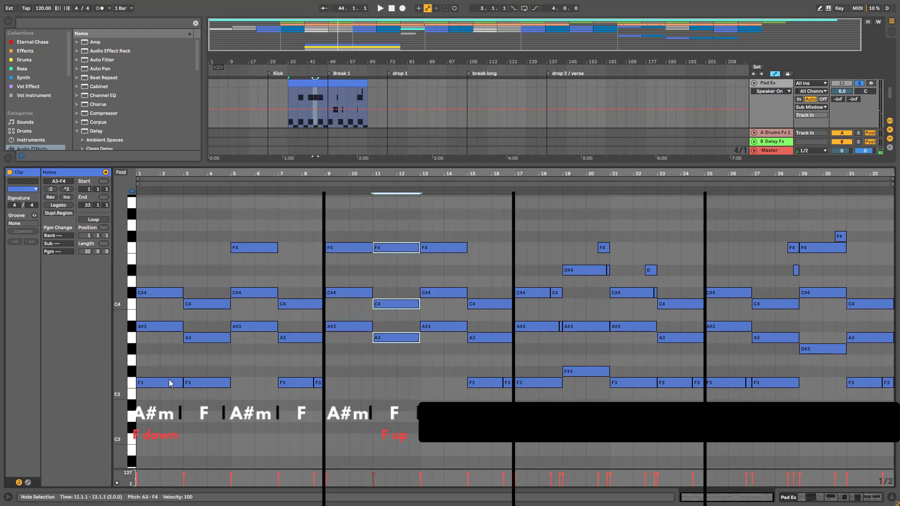
pyautogui.moveTo(205, 281); pyautogui.dragTo(208, 369)
pyautogui.click(200, 383)
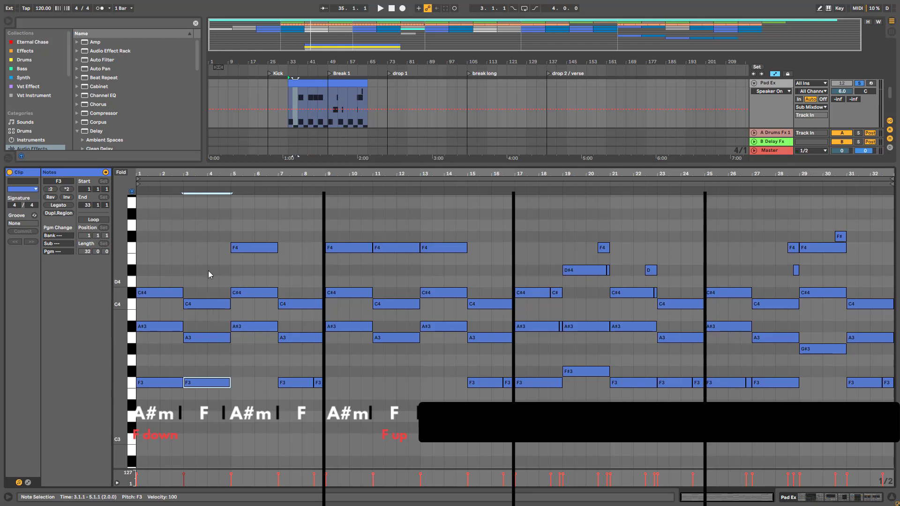
pyautogui.moveTo(208, 270); pyautogui.dragTo(203, 407)
pyautogui.moveTo(395, 396); pyautogui.dragTo(390, 239)
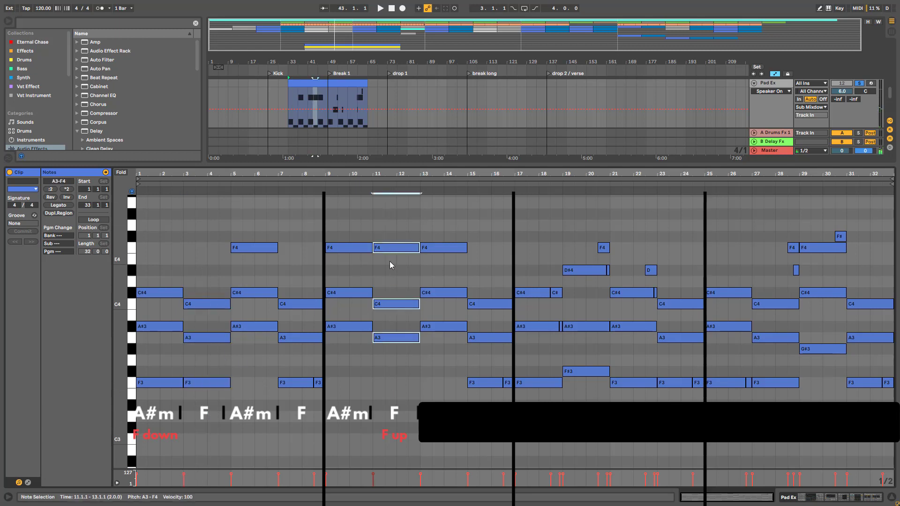
pyautogui.click(393, 252)
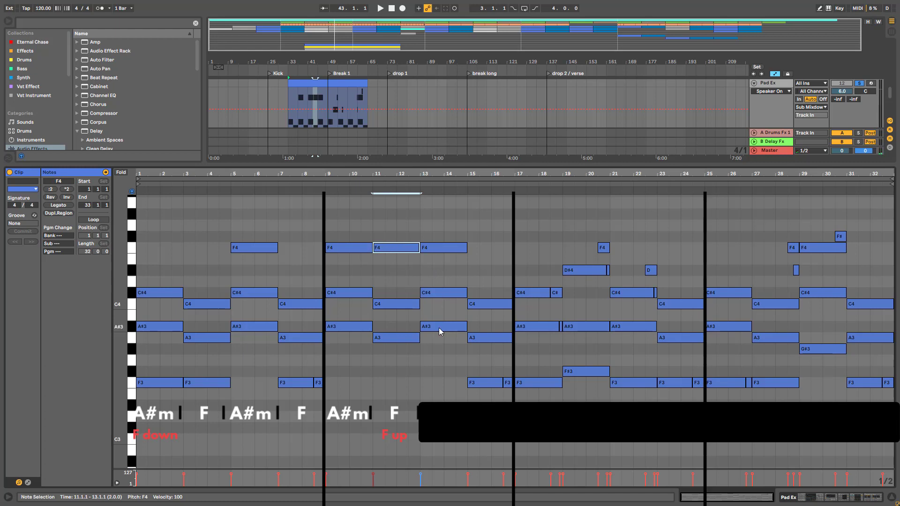
pyautogui.moveTo(445, 365); pyautogui.dragTo(454, 186)
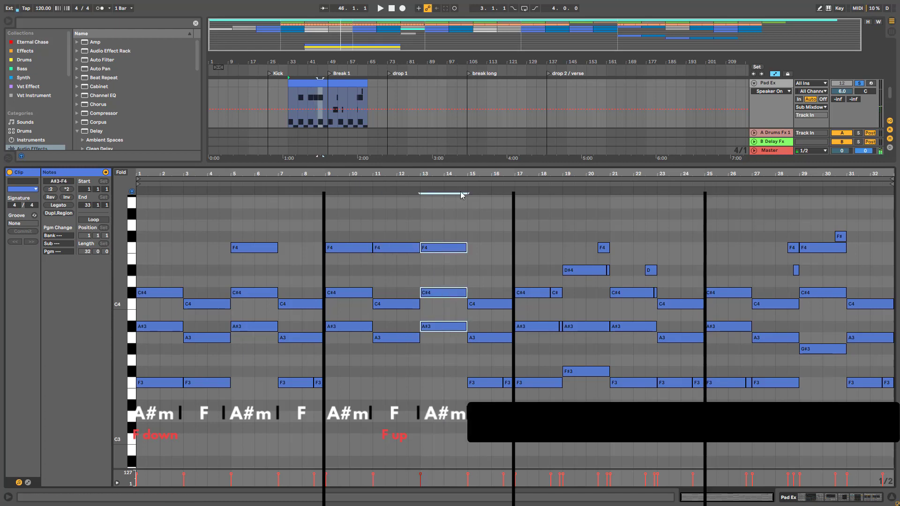
# Examine the chords at clip bars 9 and 15, comparing bar 15's chord with the one at bar 7.
pyautogui.moveTo(335, 341); pyautogui.dragTo(349, 182)
pyautogui.moveTo(484, 403); pyautogui.dragTo(483, 208)
pyautogui.moveTo(288, 424); pyautogui.dragTo(305, 253)
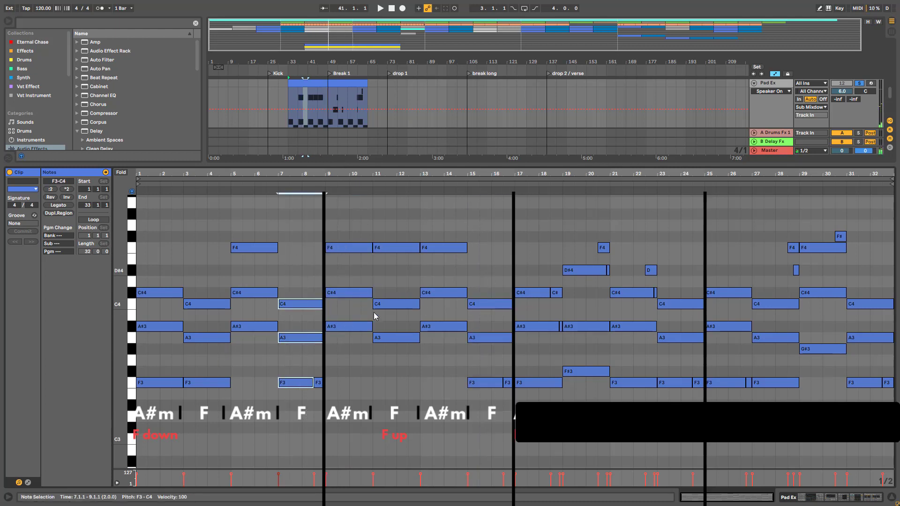
# Audition the four chords of clip bars 9 to 16 in order, ending with the short F3 late in bar 16.
pyautogui.moveTo(353, 364); pyautogui.dragTo(361, 212)
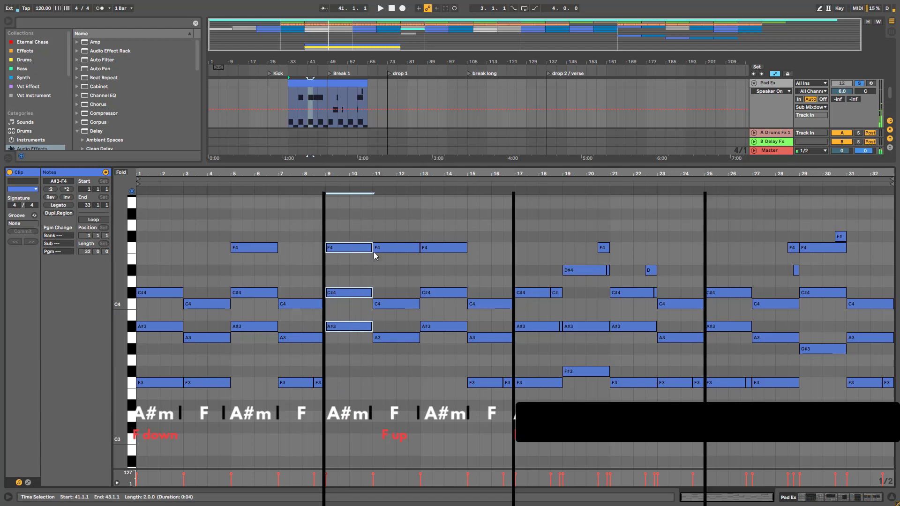
pyautogui.moveTo(402, 392); pyautogui.dragTo(391, 205)
pyautogui.moveTo(443, 371); pyautogui.dragTo(435, 197)
pyautogui.moveTo(476, 426); pyautogui.dragTo(482, 261)
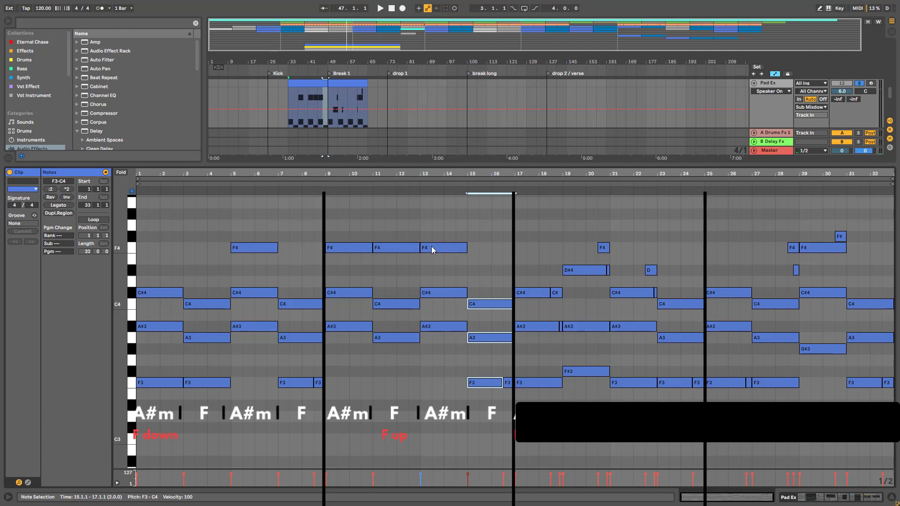
pyautogui.click(511, 388)
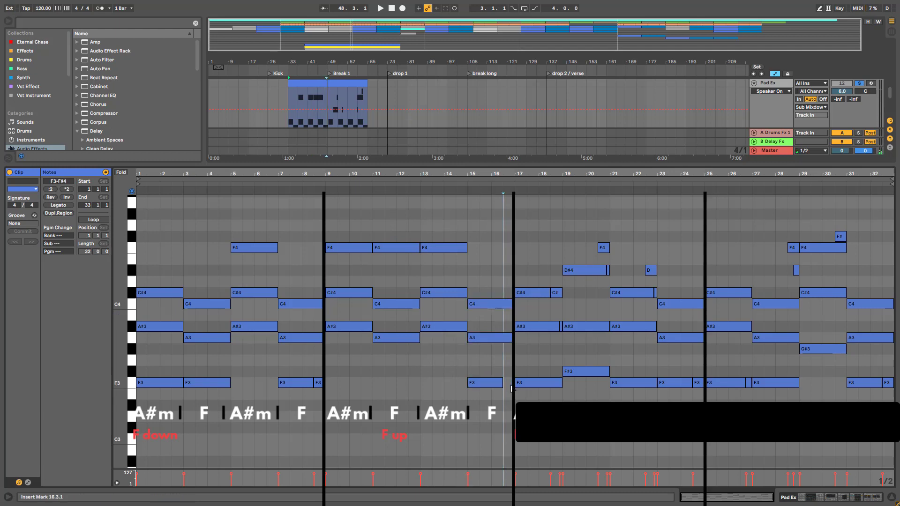
pyautogui.doubleClick(511, 388)
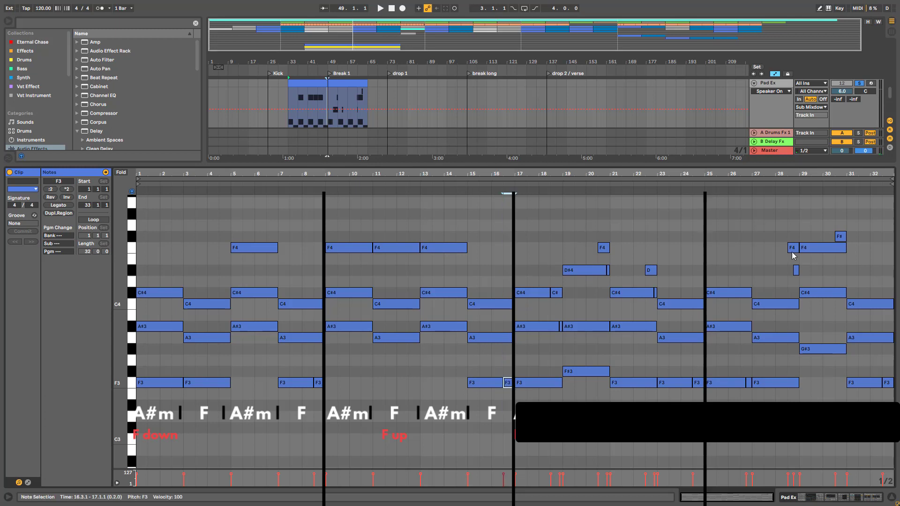
# Compare the notes of clip bars 17–24 with those of bars 1–8, and audition bar 17's A#m chord.
pyautogui.moveTo(536, 210); pyautogui.dragTo(673, 410)
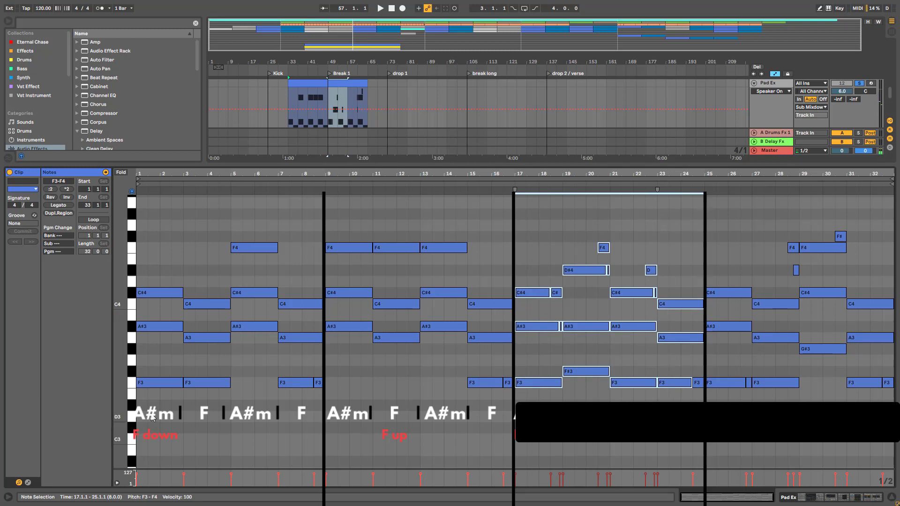
pyautogui.moveTo(300, 410); pyautogui.dragTo(172, 227)
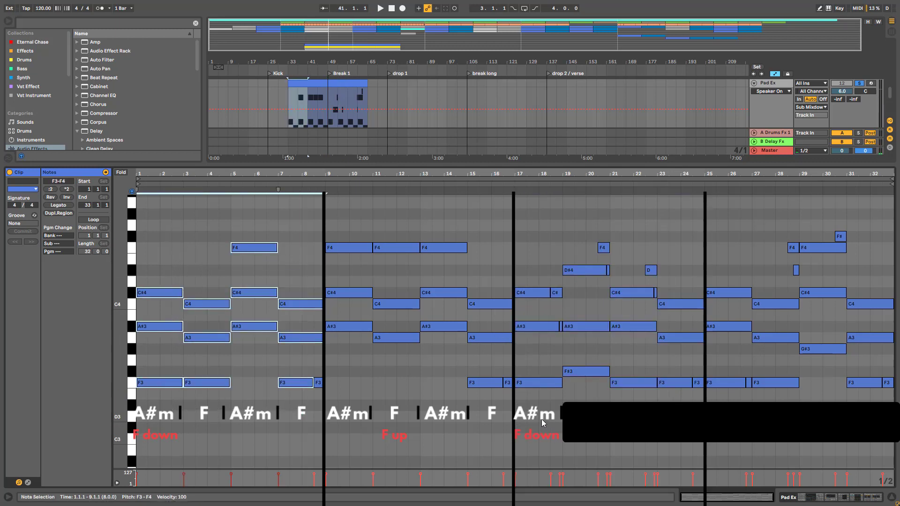
pyautogui.moveTo(542, 419); pyautogui.dragTo(523, 224)
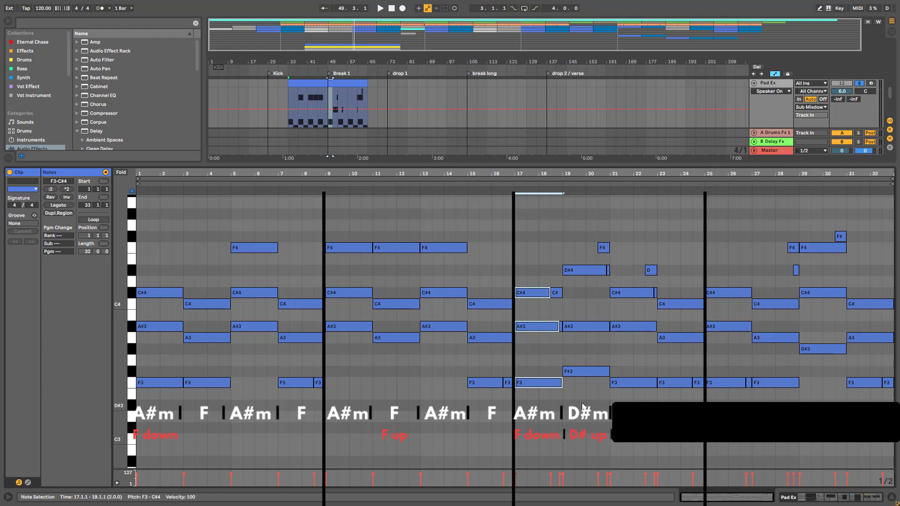
# Audition bar 19's D#m chord with its D#4 lowered an octave to D#3, and return the note to D#4.
pyautogui.moveTo(582, 403); pyautogui.dragTo(572, 240)
pyautogui.click(591, 274)
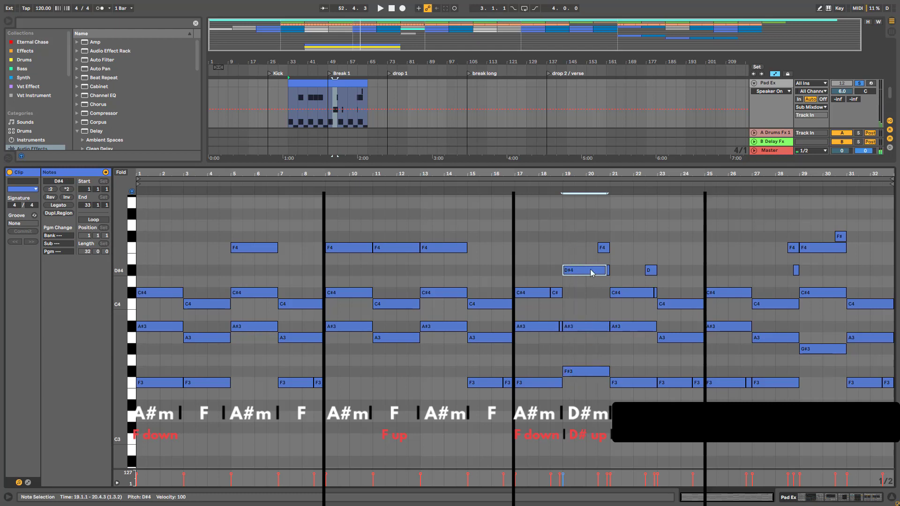
pyautogui.hotkey('shift', 'Down')
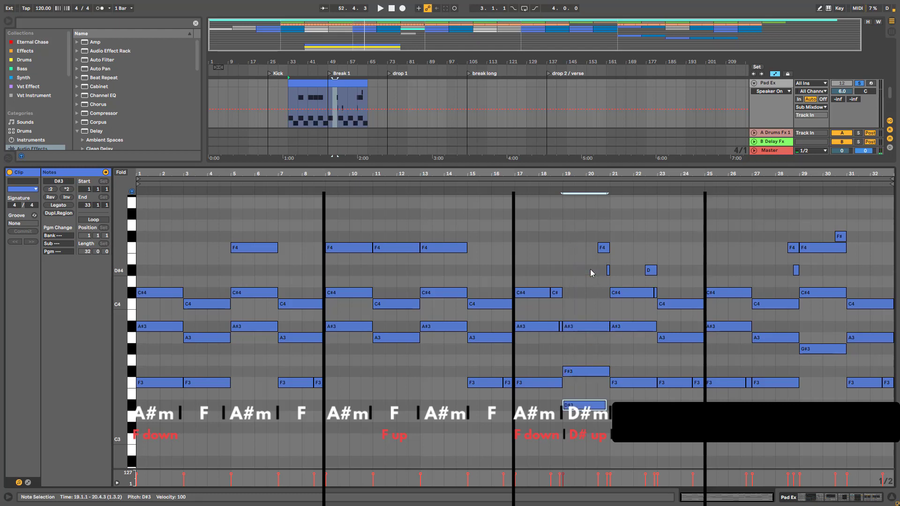
pyautogui.moveTo(585, 438); pyautogui.dragTo(572, 263)
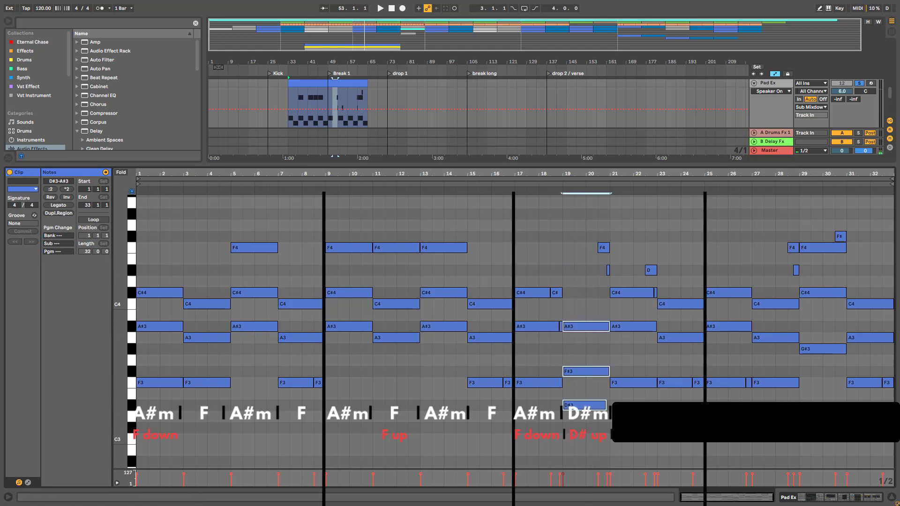
pyautogui.click(587, 404)
pyautogui.hotkey('shift', 'Up')
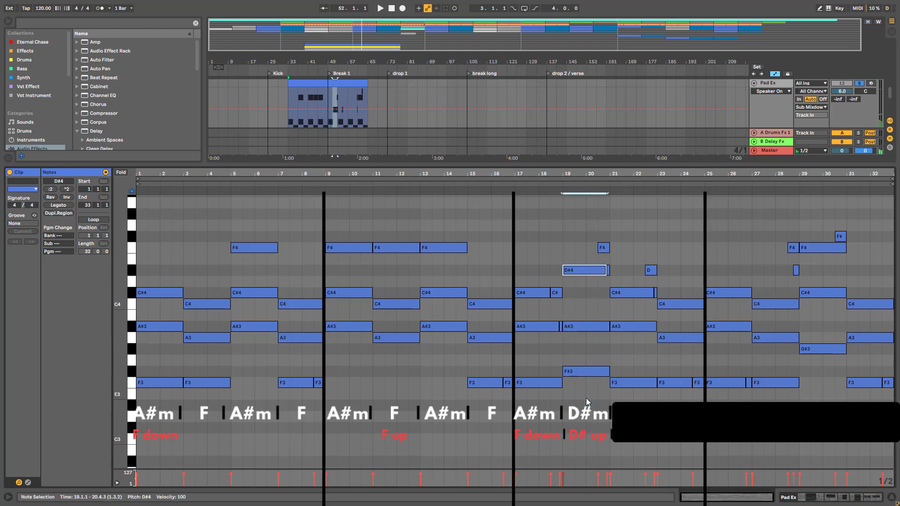
# Examine the chords at clip bars 19, 21 and 23, comparing bar 21's A#m with bar 17's.
pyautogui.moveTo(586, 397); pyautogui.dragTo(583, 258)
pyautogui.moveTo(631, 411); pyautogui.dragTo(625, 268)
pyautogui.moveTo(536, 426); pyautogui.dragTo(537, 288)
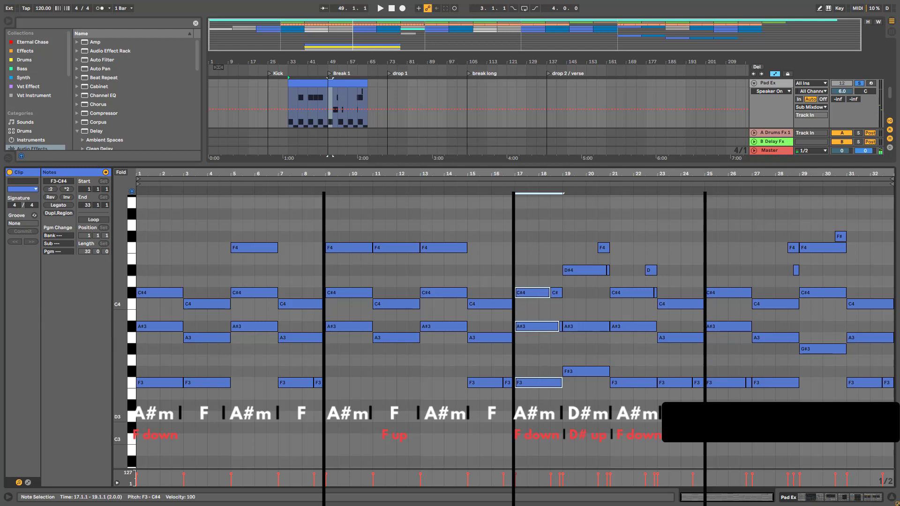
pyautogui.moveTo(681, 423); pyautogui.dragTo(668, 295)
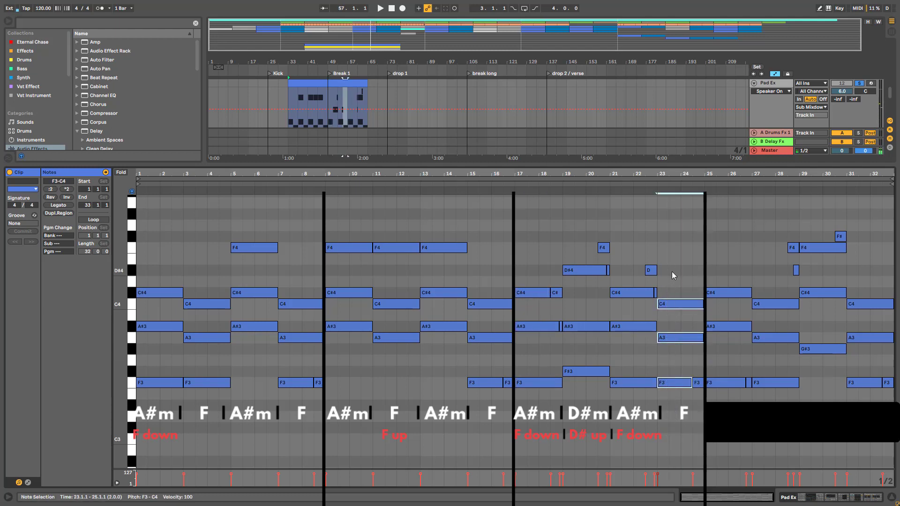
# Audition the four chords of clip bars 17 to 24 one after another.
pyautogui.moveTo(542, 414); pyautogui.dragTo(526, 226)
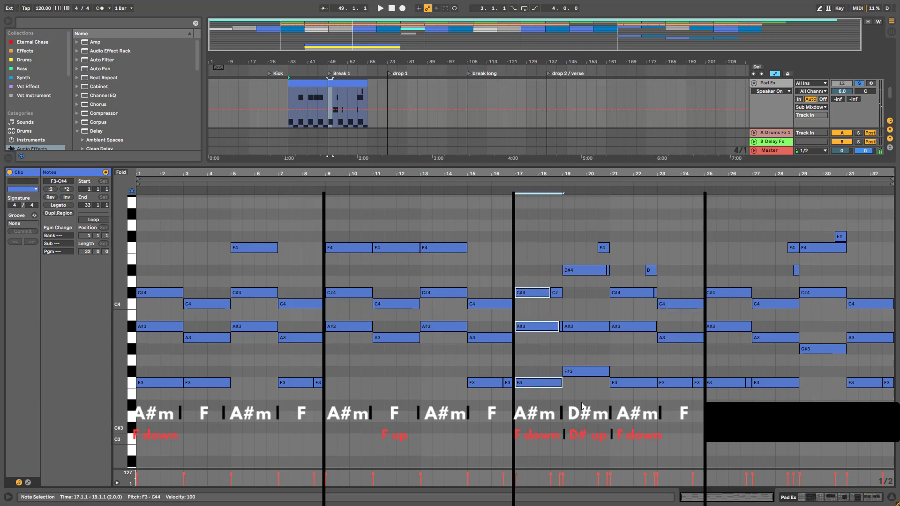
pyautogui.moveTo(583, 423); pyautogui.dragTo(572, 257)
pyautogui.moveTo(640, 419); pyautogui.dragTo(623, 259)
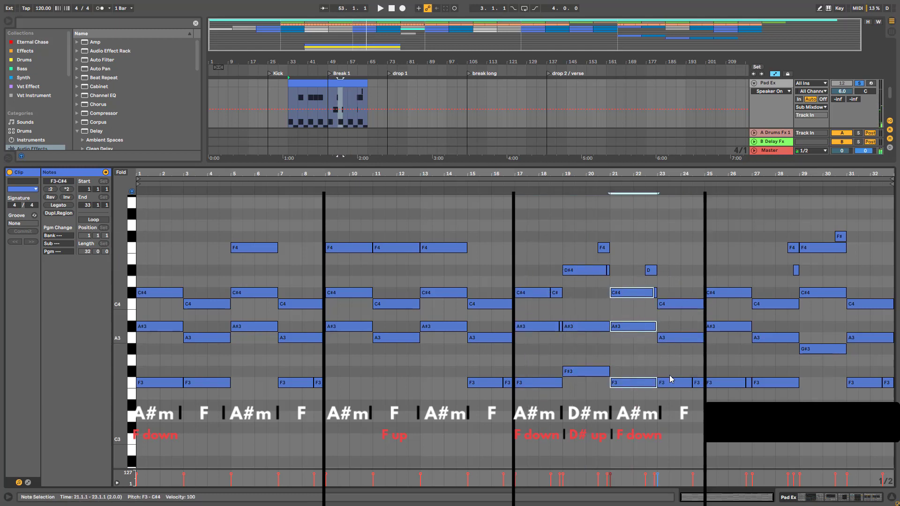
pyautogui.moveTo(680, 429); pyautogui.dragTo(668, 267)
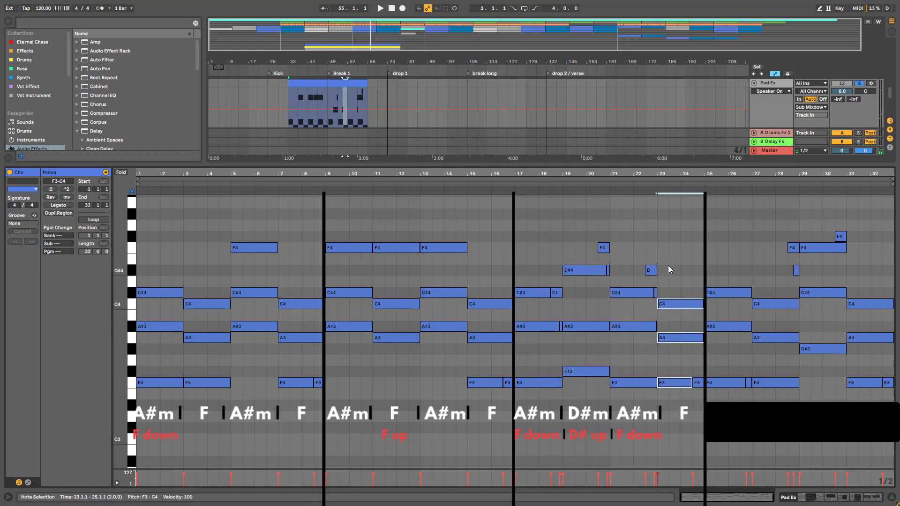
# Examine the short C#4 and A#3 passing notes just before bar 19's chord.
pyautogui.click(560, 299)
pyautogui.click(562, 328)
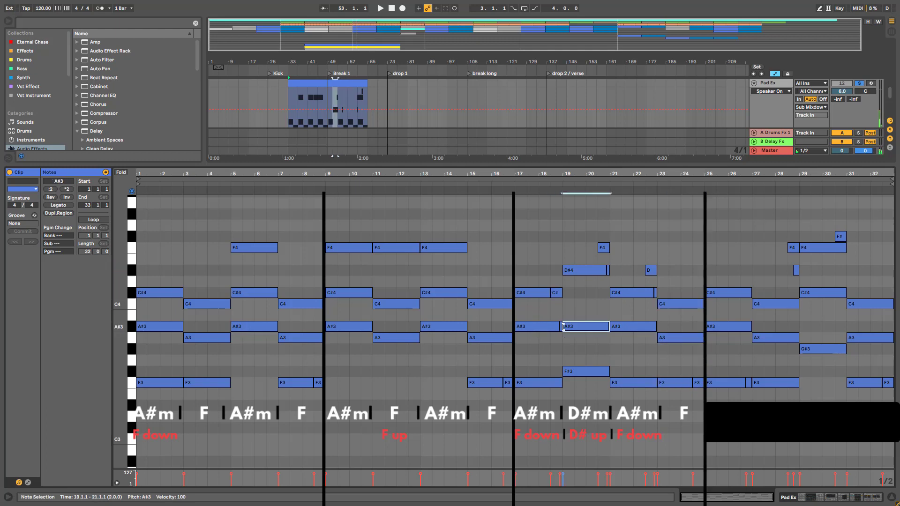
pyautogui.click(560, 327)
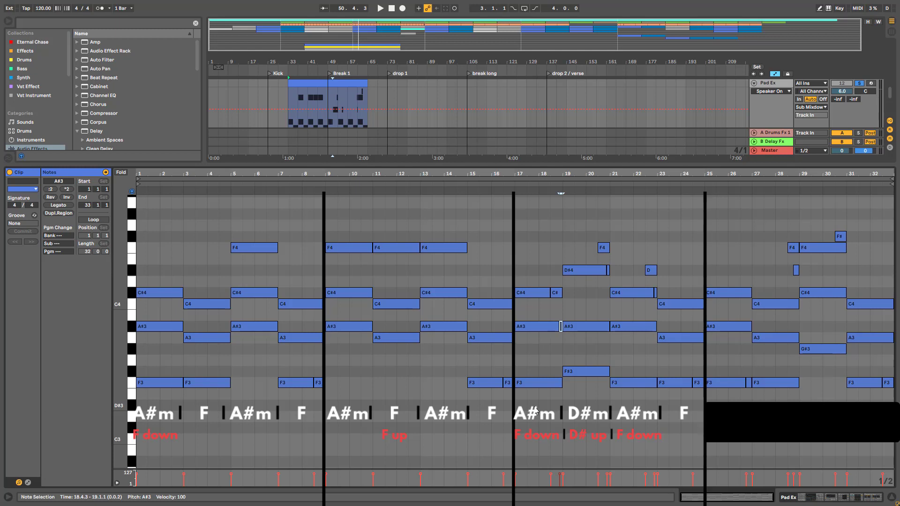
# Replay the main chords at clip bars 17, 19, 21 and 23 without the short passing notes.
pyautogui.moveTo(535, 414); pyautogui.dragTo(534, 238)
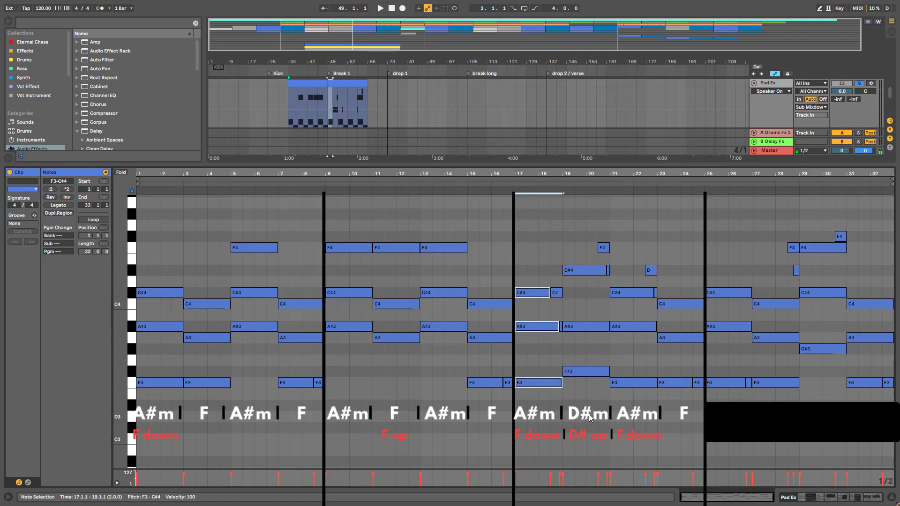
pyautogui.moveTo(589, 408); pyautogui.dragTo(574, 245)
pyautogui.click(626, 409)
pyautogui.moveTo(626, 413); pyautogui.dragTo(621, 258)
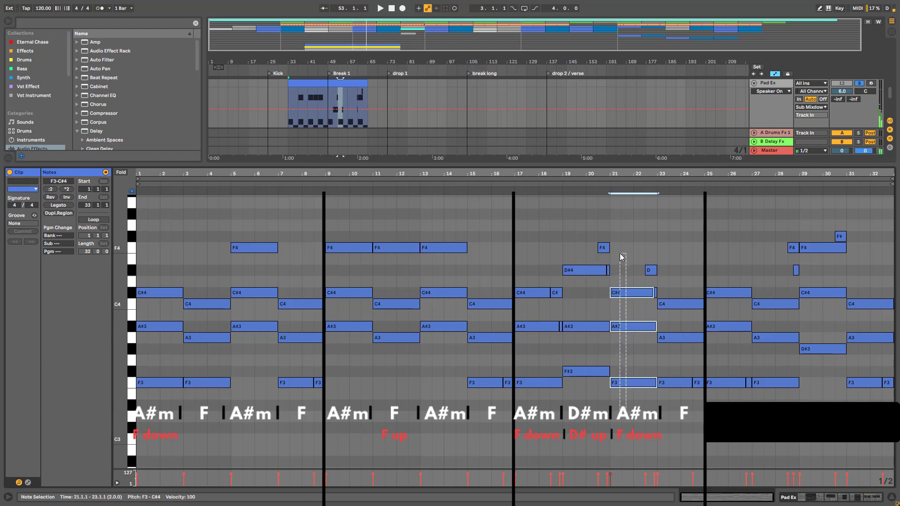
pyautogui.moveTo(668, 412); pyautogui.dragTo(668, 266)
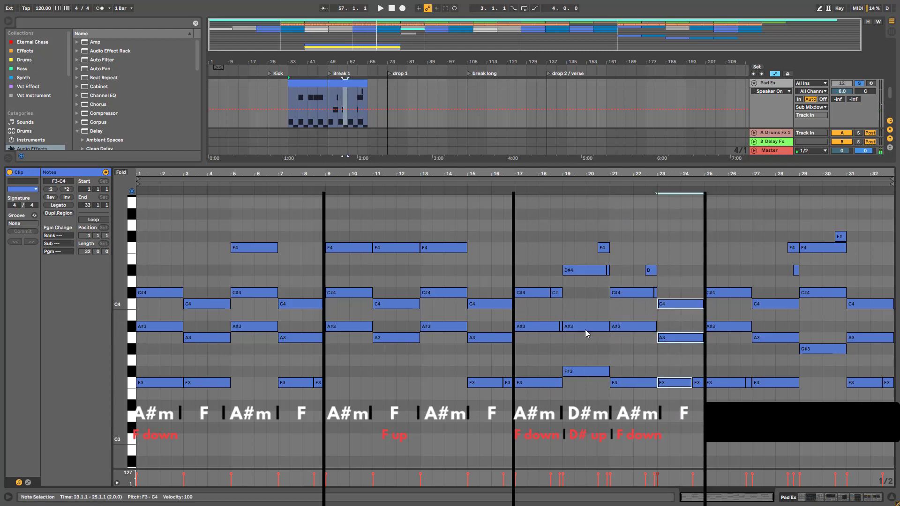
# Audition the chords of clip bars 17 to 24 together with the short passing notes between them.
pyautogui.moveTo(538, 396); pyautogui.dragTo(533, 253)
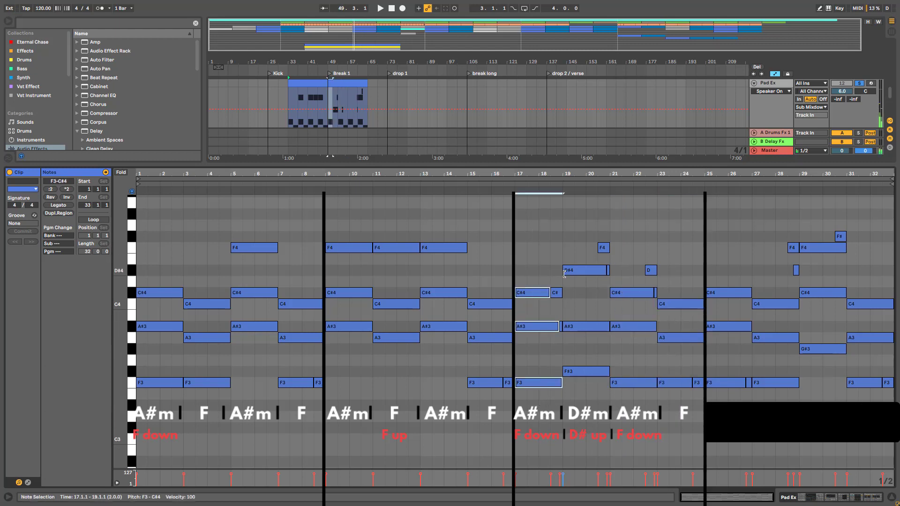
pyautogui.click(556, 294)
pyautogui.click(561, 330)
pyautogui.moveTo(585, 390); pyautogui.dragTo(592, 166)
pyautogui.click(605, 248)
pyautogui.moveTo(610, 273); pyautogui.dragTo(656, 391)
pyautogui.click(649, 263)
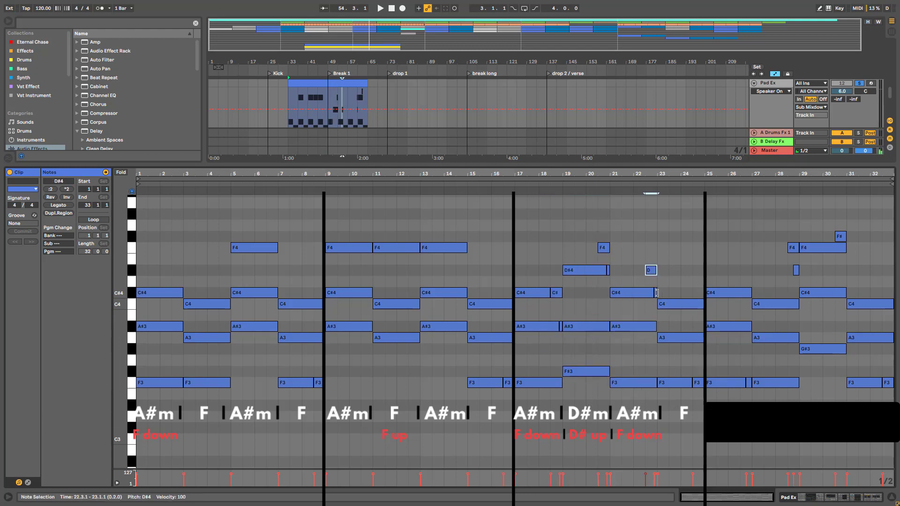
pyautogui.moveTo(666, 282); pyautogui.dragTo(688, 464)
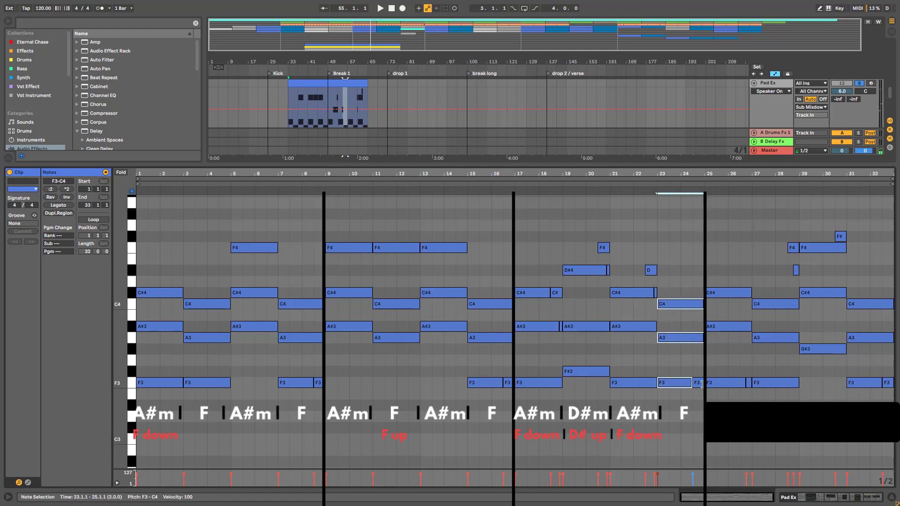
pyautogui.click(697, 383)
# Compare bar 25's A#m chord with the one at bar 17, and examine bar 27's F chord.
pyautogui.moveTo(720, 412); pyautogui.dragTo(709, 199)
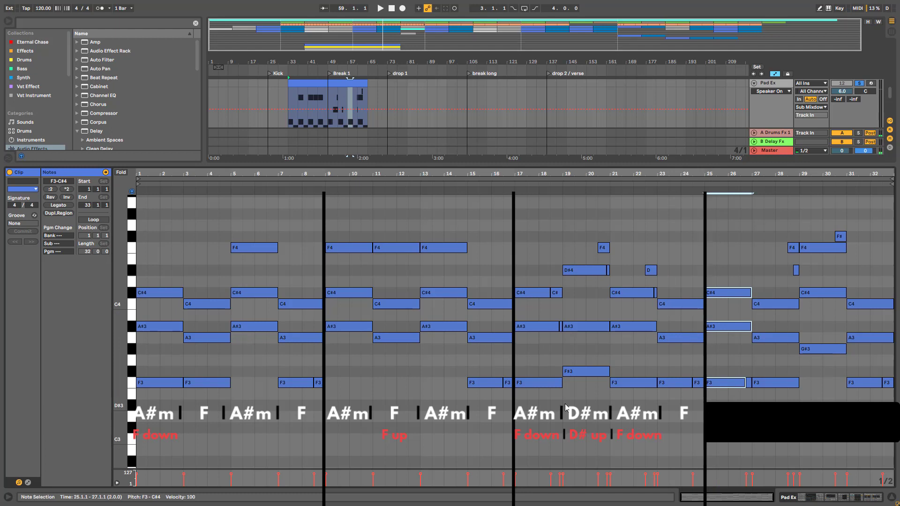
pyautogui.click(673, 404)
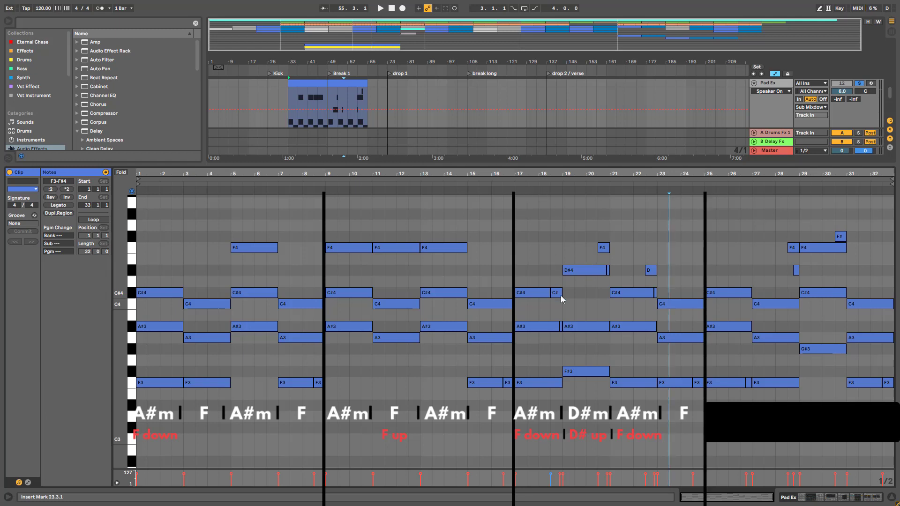
pyautogui.moveTo(537, 231); pyautogui.dragTo(525, 452)
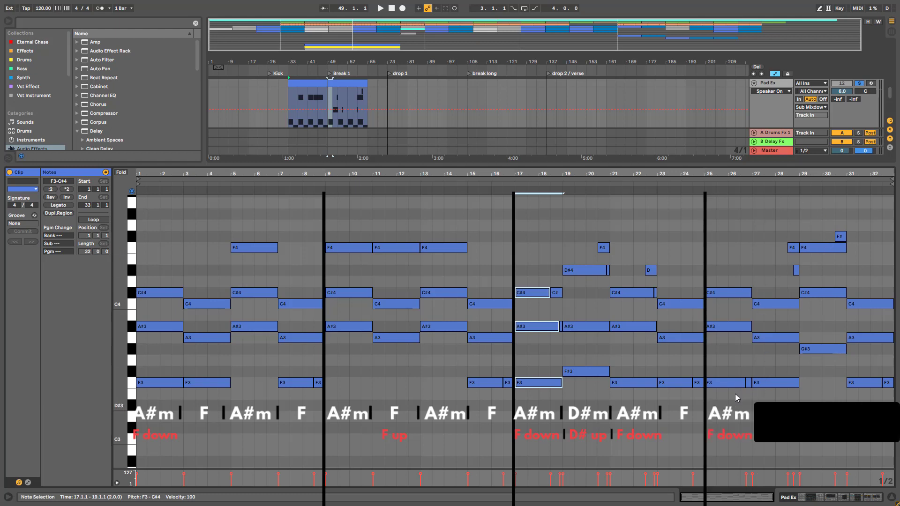
pyautogui.moveTo(745, 396); pyautogui.dragTo(730, 262)
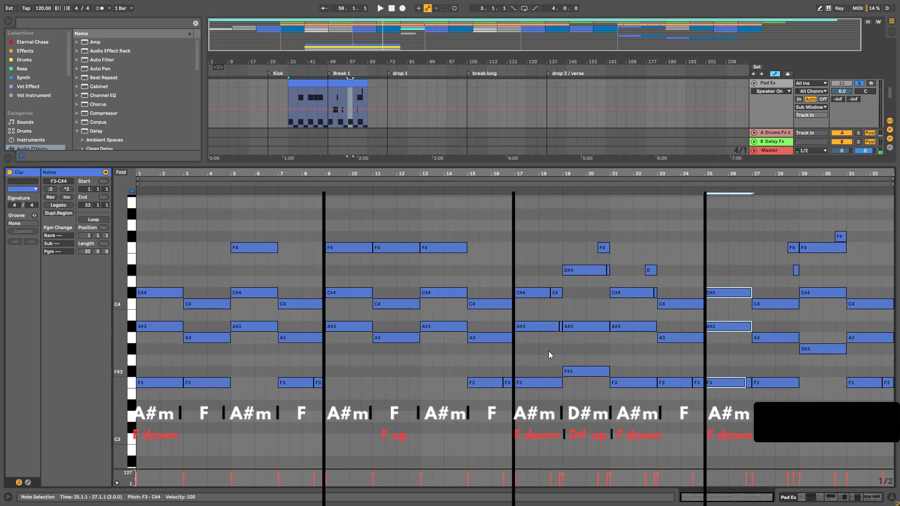
pyautogui.moveTo(538, 238); pyautogui.dragTo(525, 425)
pyautogui.moveTo(720, 411); pyautogui.dragTo(721, 281)
pyautogui.moveTo(769, 413); pyautogui.dragTo(756, 293)
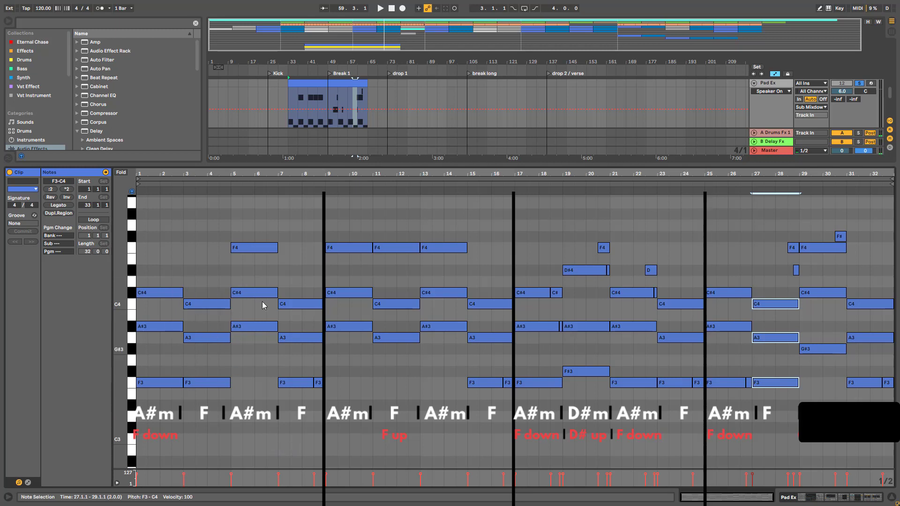
pyautogui.moveTo(784, 401); pyautogui.dragTo(776, 302)
# Audition bar 29's C# chord with its G#3 raised an octave to G#4, and return the note to G#3.
pyautogui.moveTo(819, 376); pyautogui.dragTo(812, 242)
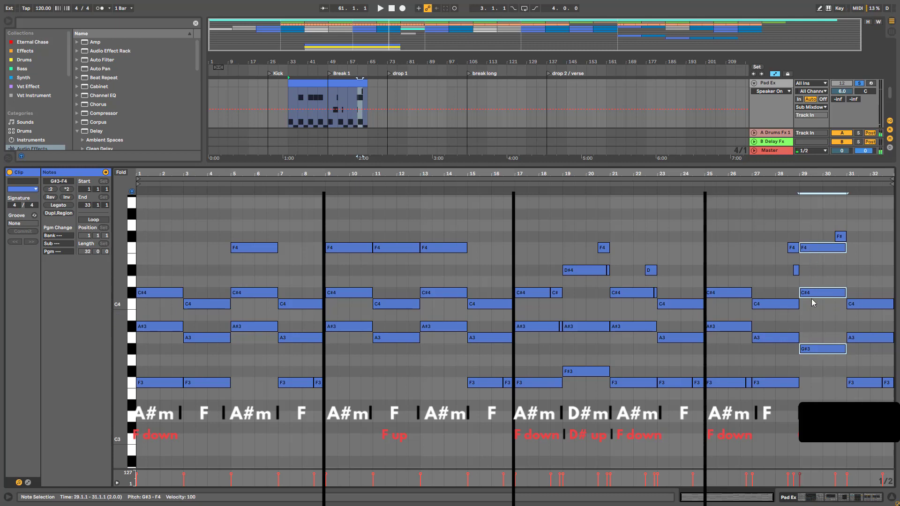
pyautogui.click(825, 352)
pyautogui.hotkey('shift', 'Up')
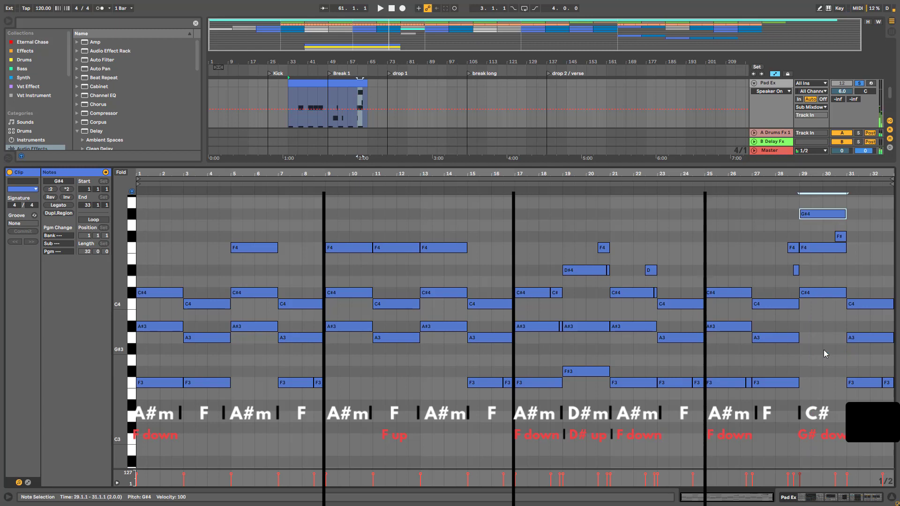
pyautogui.click(810, 329)
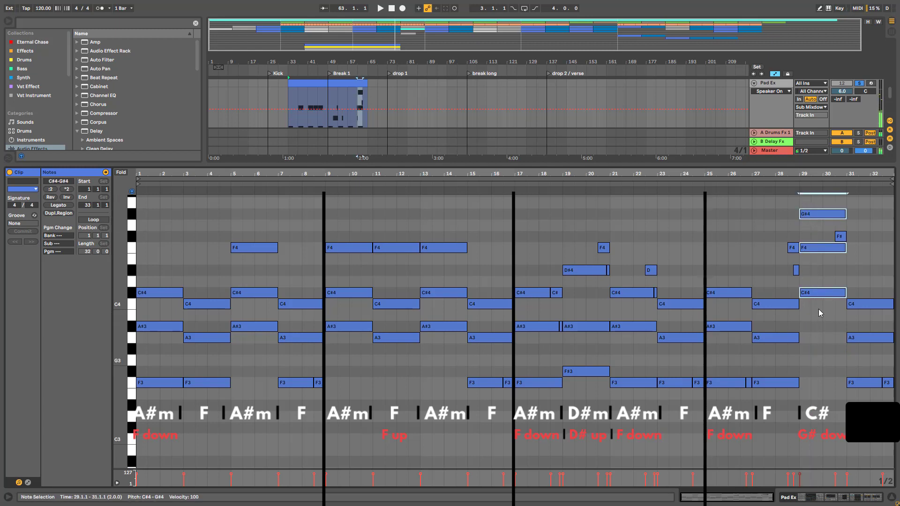
pyautogui.click(819, 216)
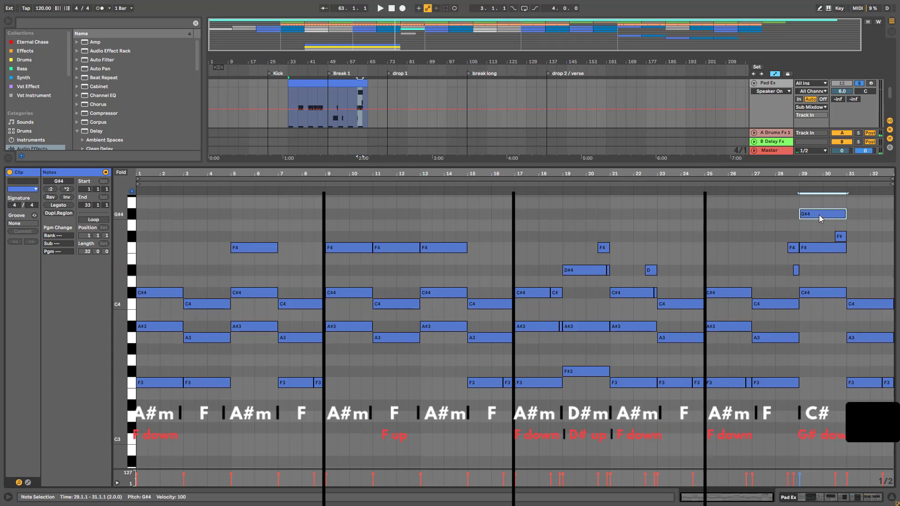
pyautogui.hotkey('shift', 'Down')
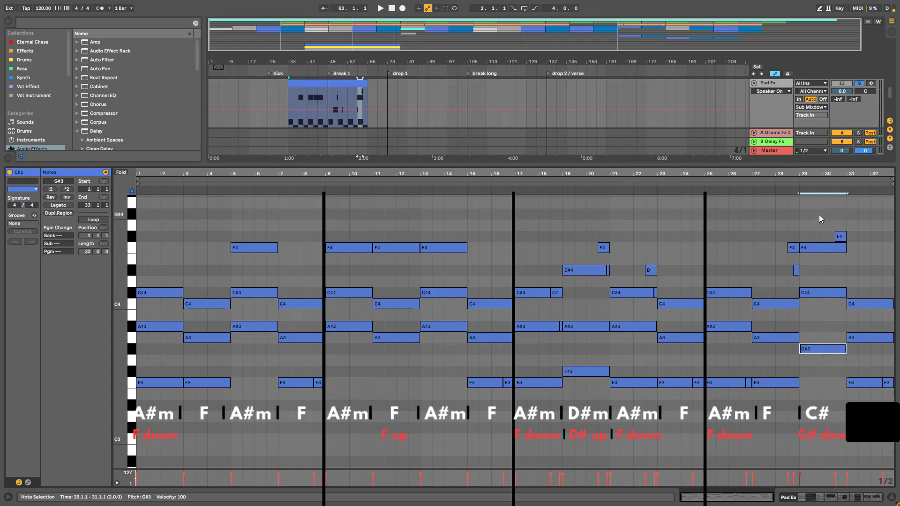
# Audition the main chords at clip bars 27, 29 and 31 (F, C#, F) without the short passing notes.
pyautogui.click(819, 318)
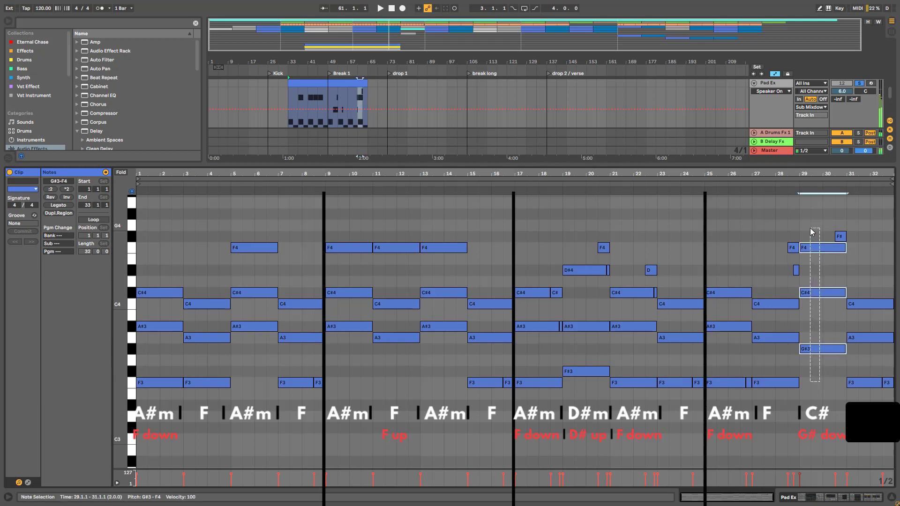
pyautogui.moveTo(864, 406); pyautogui.dragTo(893, 253)
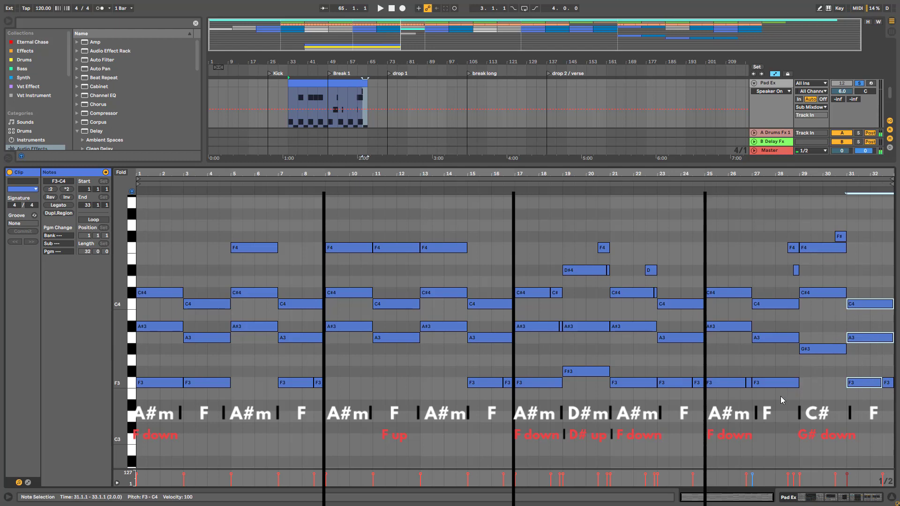
pyautogui.click(796, 270)
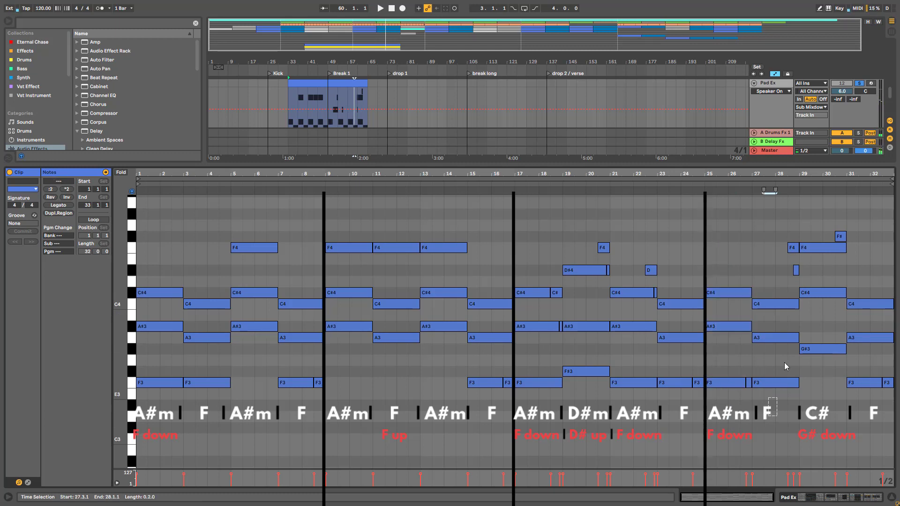
pyautogui.moveTo(768, 415); pyautogui.dragTo(788, 286)
pyautogui.moveTo(818, 380); pyautogui.dragTo(823, 241)
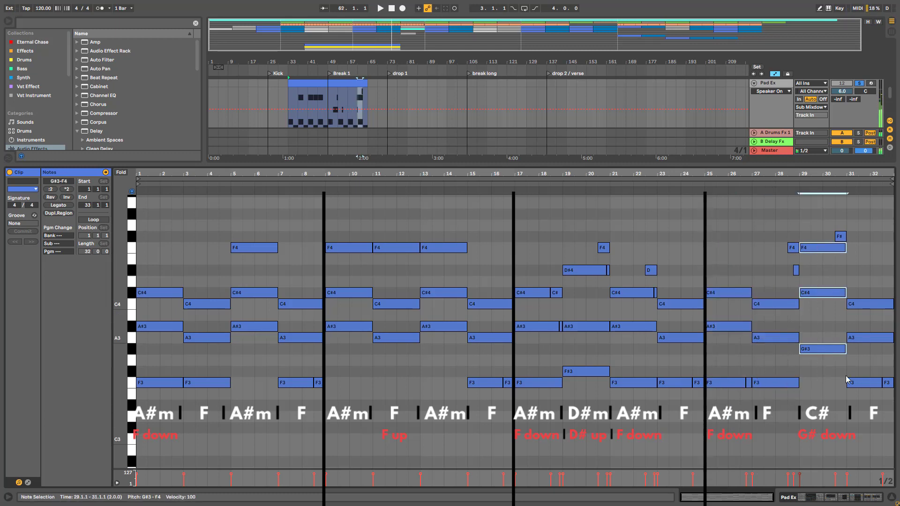
pyautogui.moveTo(867, 413); pyautogui.dragTo(868, 291)
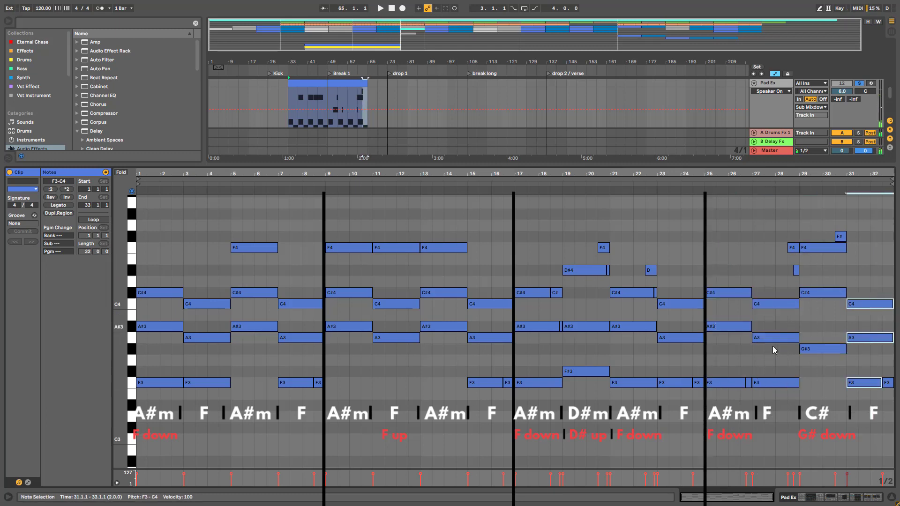
# Audition the chords of clip bars 25 to 32 together with the short passing notes between them.
pyautogui.moveTo(729, 413); pyautogui.dragTo(730, 228)
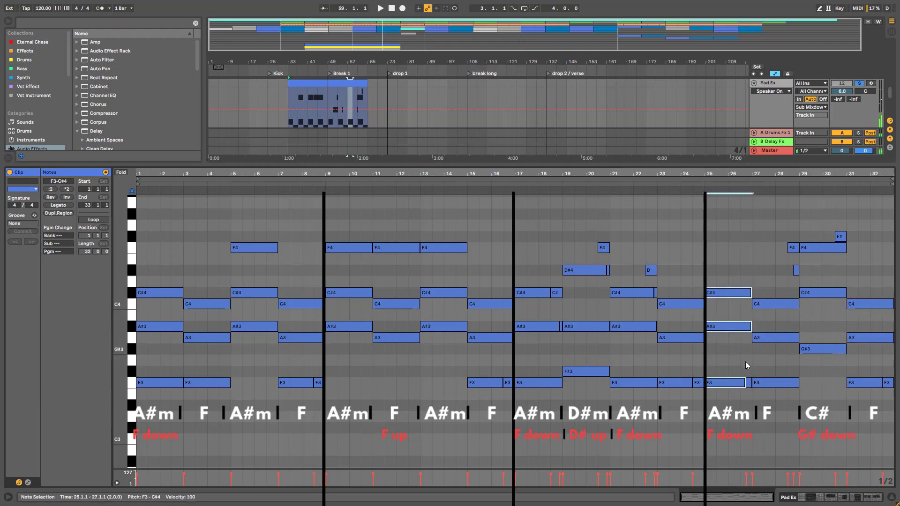
pyautogui.moveTo(781, 405); pyautogui.dragTo(781, 268)
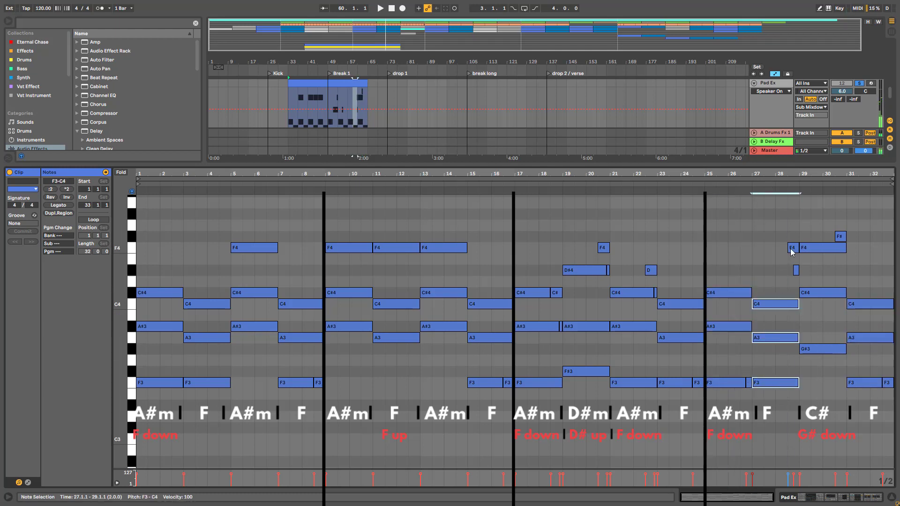
pyautogui.click(791, 249)
pyautogui.click(796, 273)
pyautogui.moveTo(815, 382); pyautogui.dragTo(816, 199)
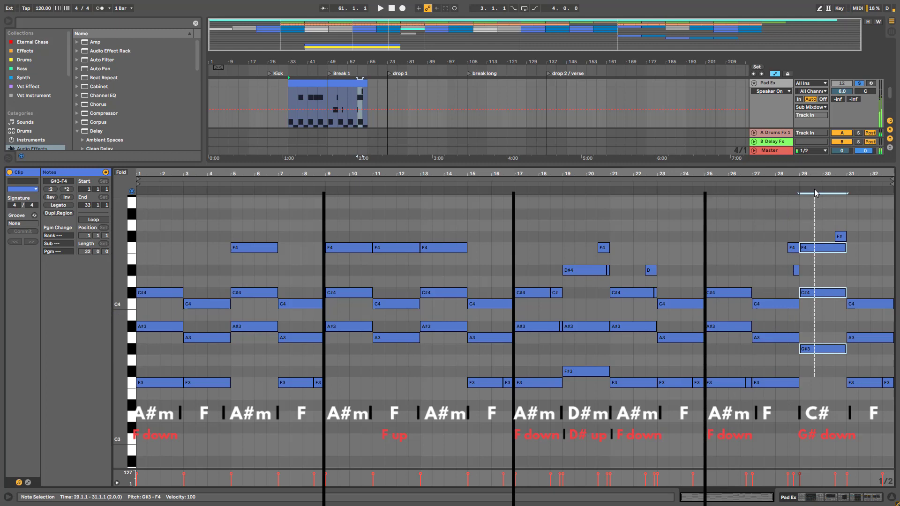
pyautogui.click(843, 238)
pyautogui.moveTo(862, 265); pyautogui.dragTo(849, 427)
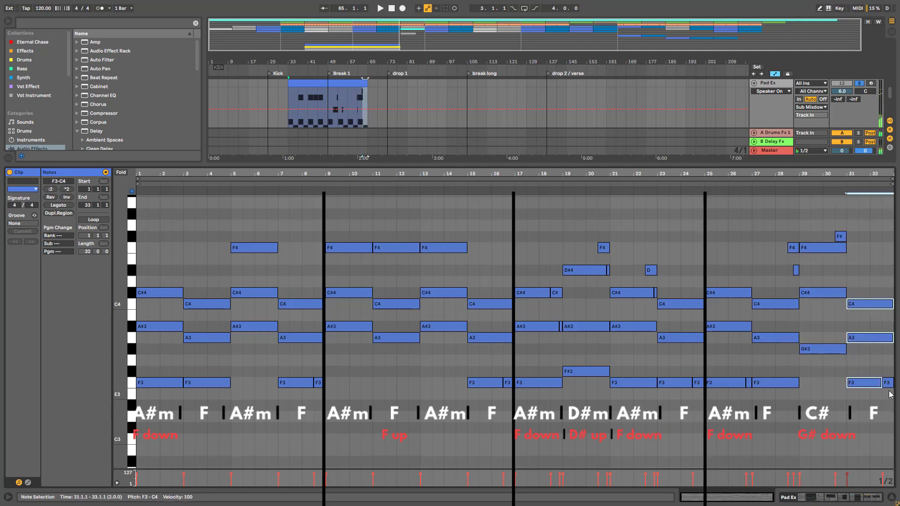
# Compare bar 5's A#m chord with bar 29's C# chord, and audition the short F4 before bar 29.
pyautogui.click(770, 417)
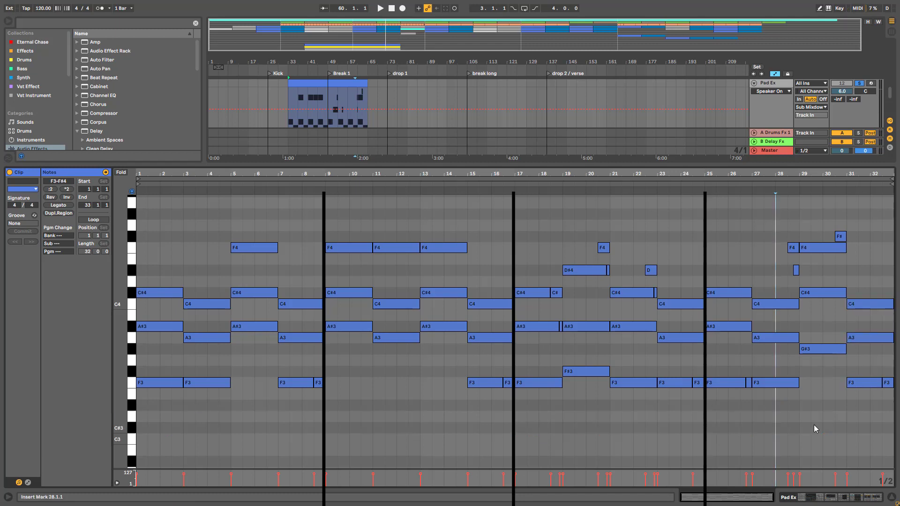
pyautogui.moveTo(891, 422); pyautogui.dragTo(707, 187)
pyautogui.moveTo(310, 413); pyautogui.dragTo(168, 228)
pyautogui.click(252, 187)
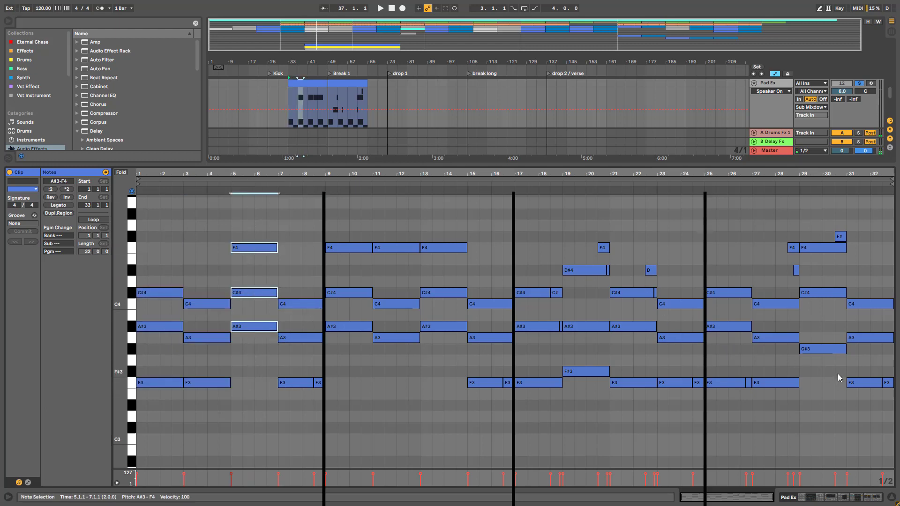
pyautogui.moveTo(816, 368); pyautogui.dragTo(808, 223)
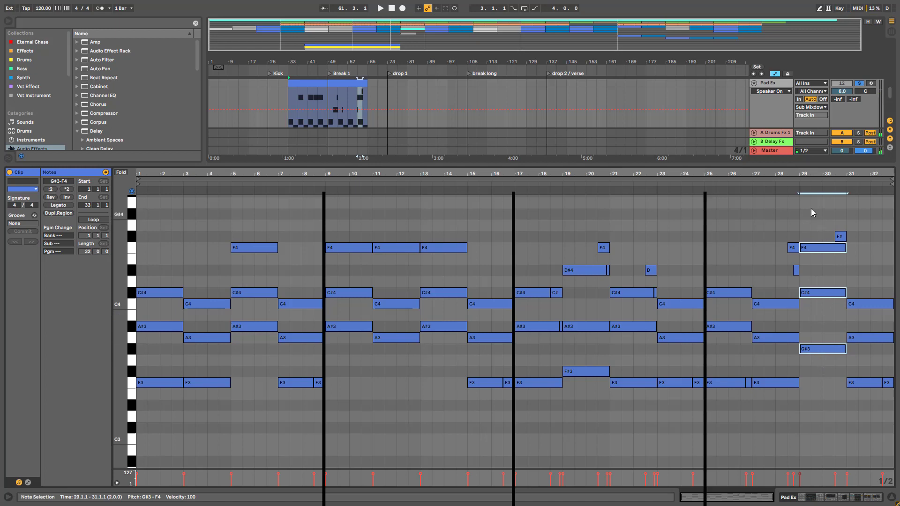
pyautogui.click(792, 247)
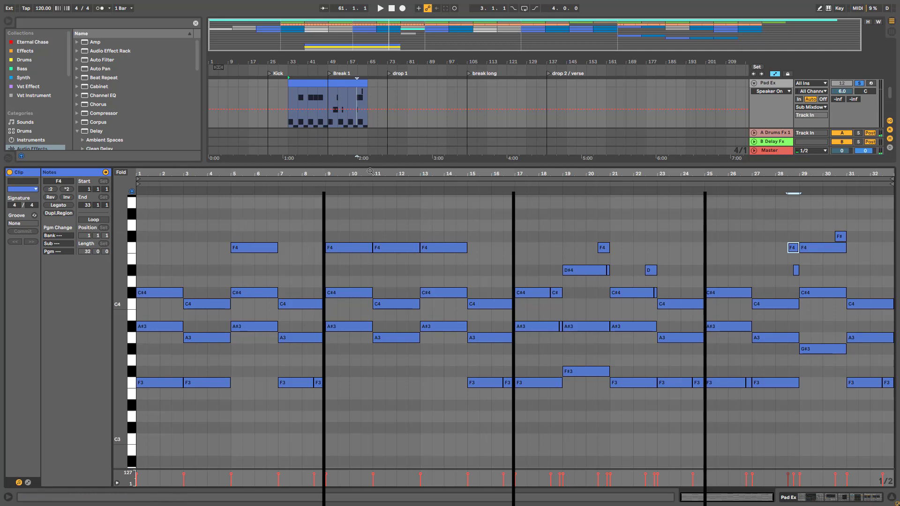
# Enlarge the arrangement area and review the Pad track's clips from Break 1 through the one at bar 97.
pyautogui.moveTo(378, 164); pyautogui.dragTo(378, 292)
pyautogui.scroll(5, 387, 220)
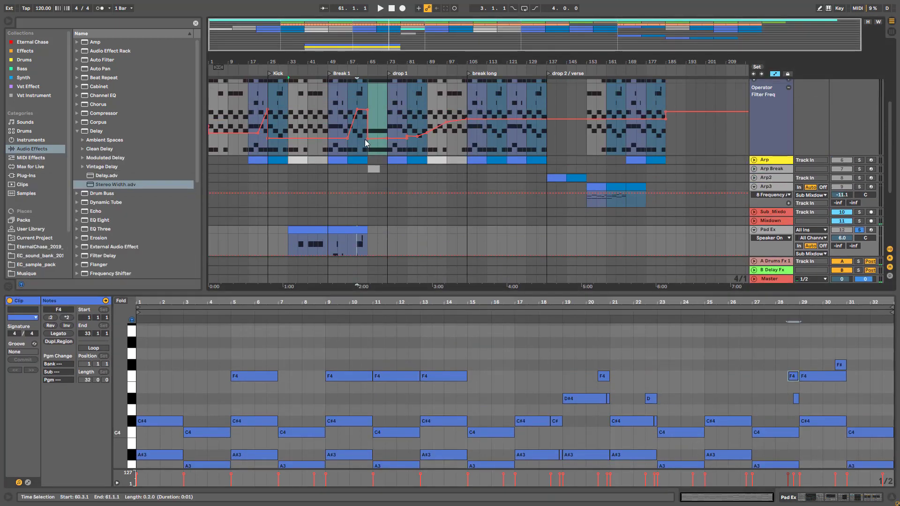
pyautogui.scroll(3, 361, 152)
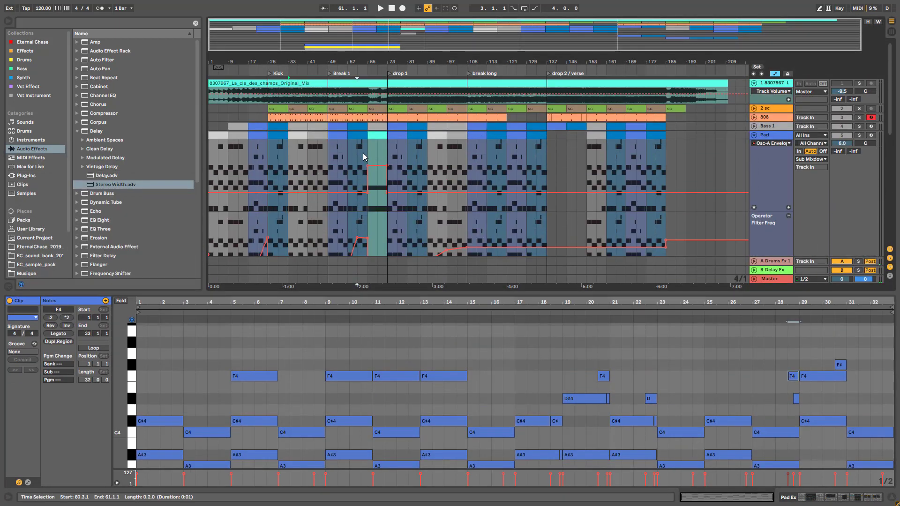
pyautogui.click(334, 156)
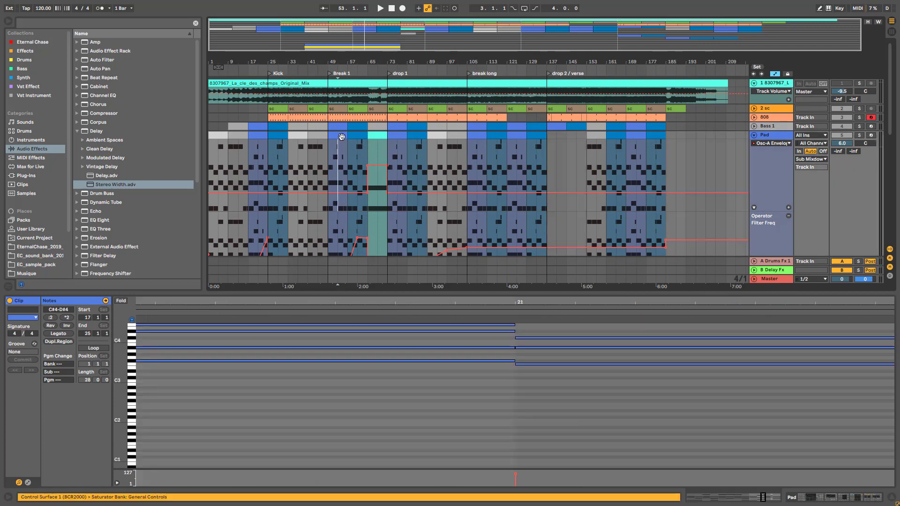
pyautogui.click(341, 137)
pyautogui.click(356, 136)
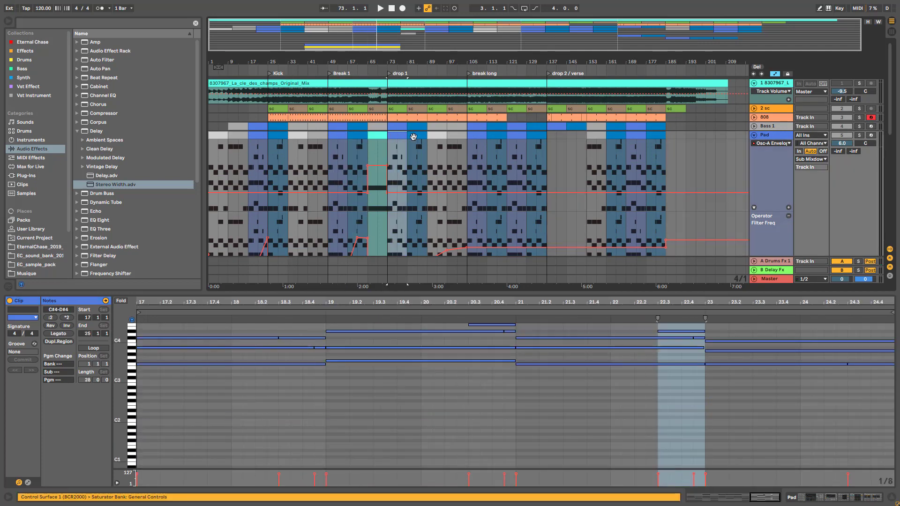
pyautogui.click(396, 137)
pyautogui.click(416, 137)
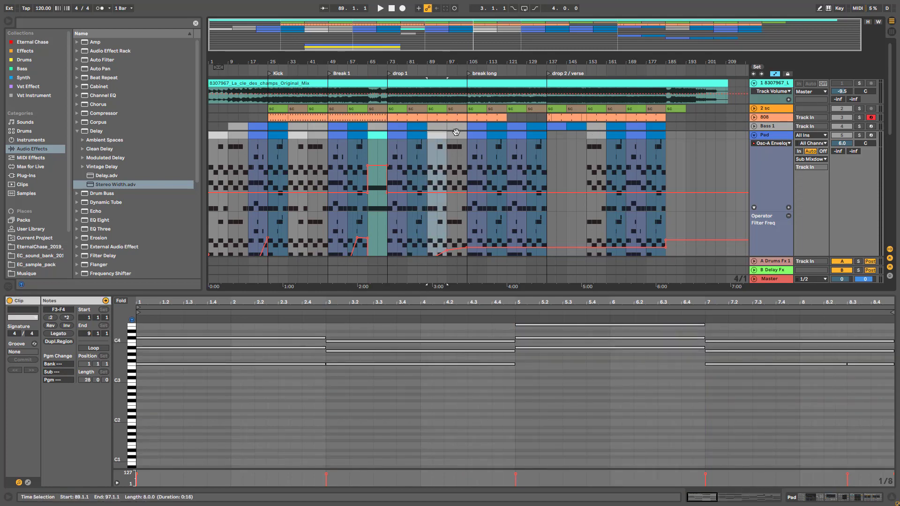
pyautogui.click(453, 136)
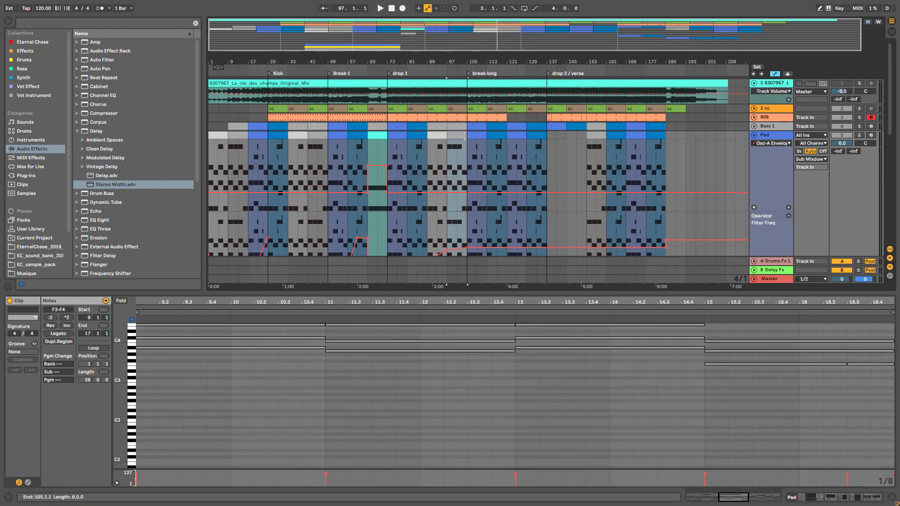
# Collapse the Pad and Pad Ex tracks, and expand the Arp Ex track with its clip open in the note editor.
pyautogui.click(754, 136)
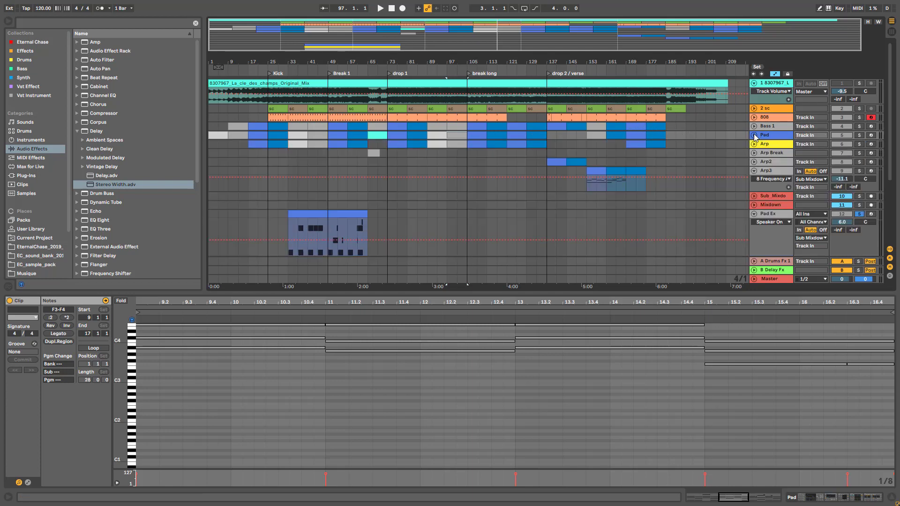
pyautogui.click(768, 146)
pyautogui.scroll(-4, 754, 162)
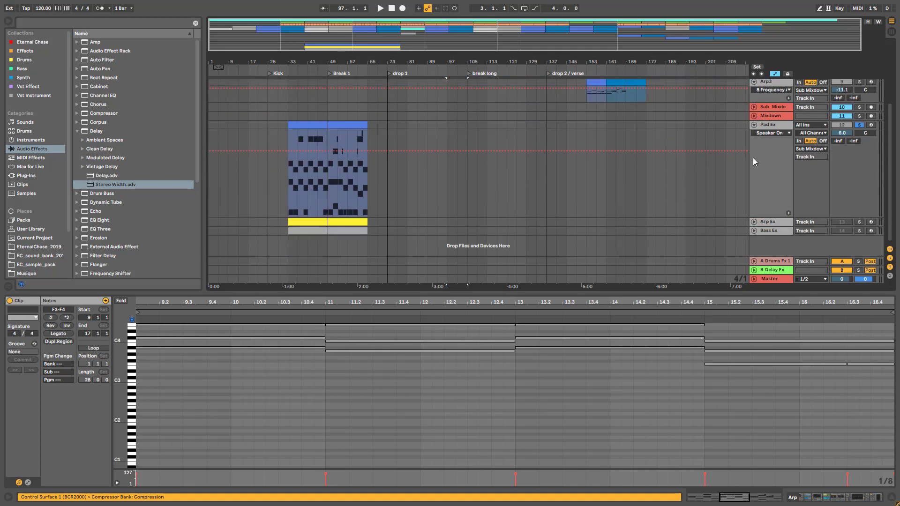
pyautogui.click(753, 125)
pyautogui.click(753, 134)
pyautogui.click(344, 134)
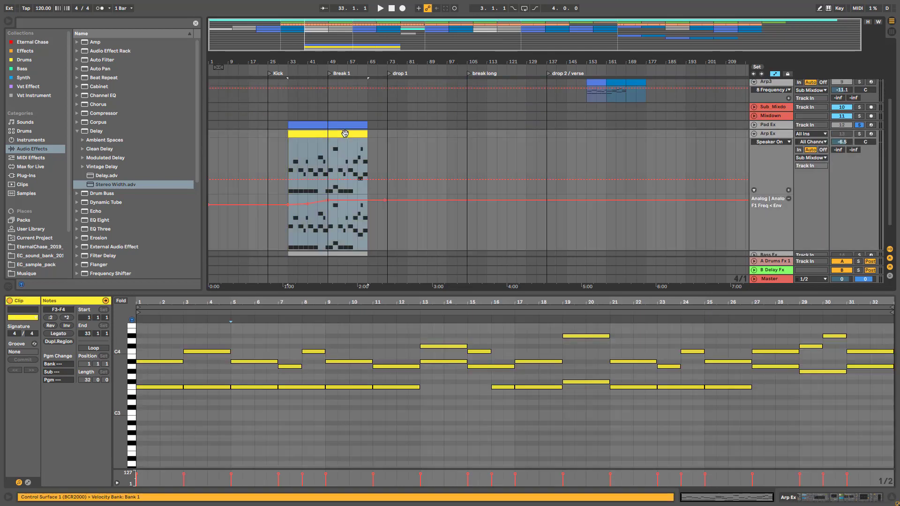
# Show the Pad Ex clip together with the Arp Ex clip in the note editor, with Arp Ex in focus.
pyautogui.click(348, 128)
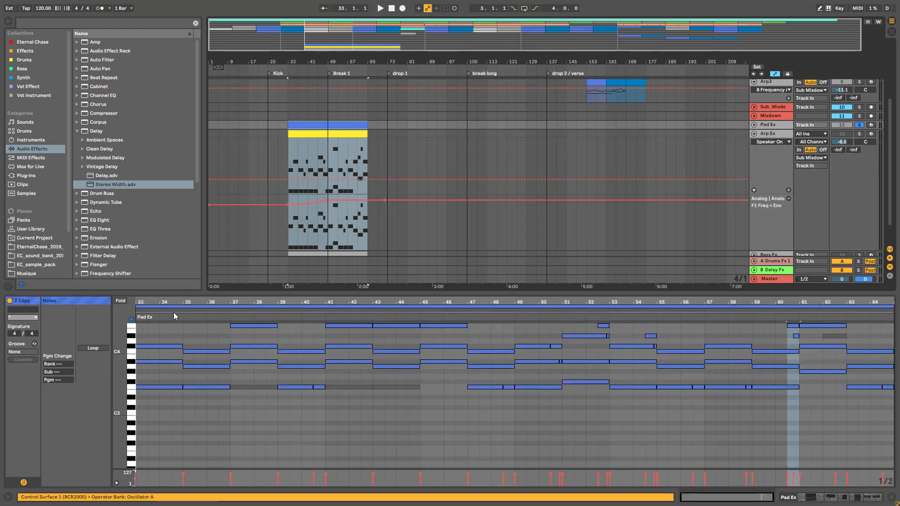
pyautogui.moveTo(120, 349); pyautogui.dragTo(141, 379)
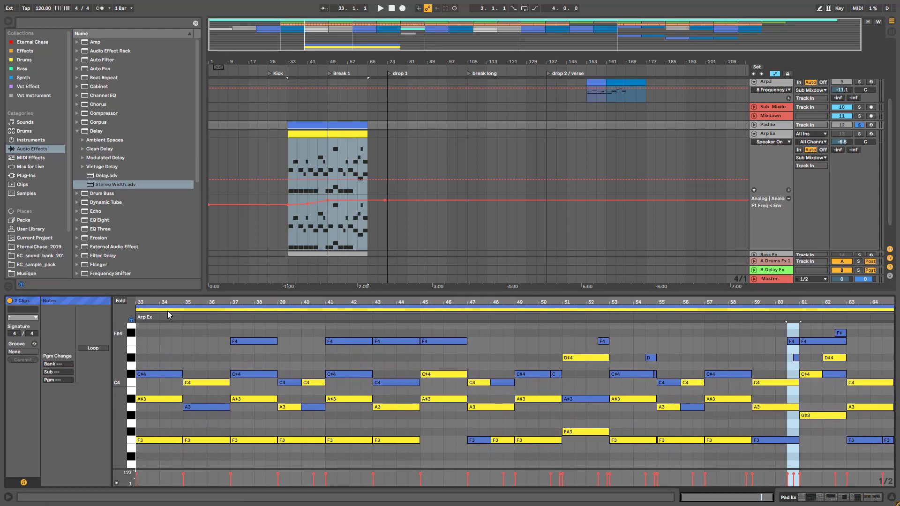
pyautogui.click(169, 315)
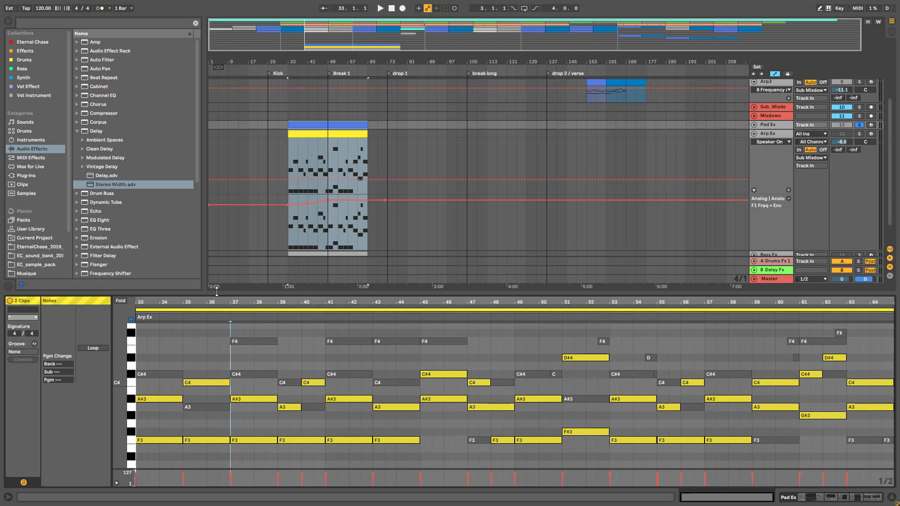
# Enlarge the note editor around the F3 to F4 range and hide the Notes properties.
pyautogui.moveTo(216, 292); pyautogui.dragTo(217, 196)
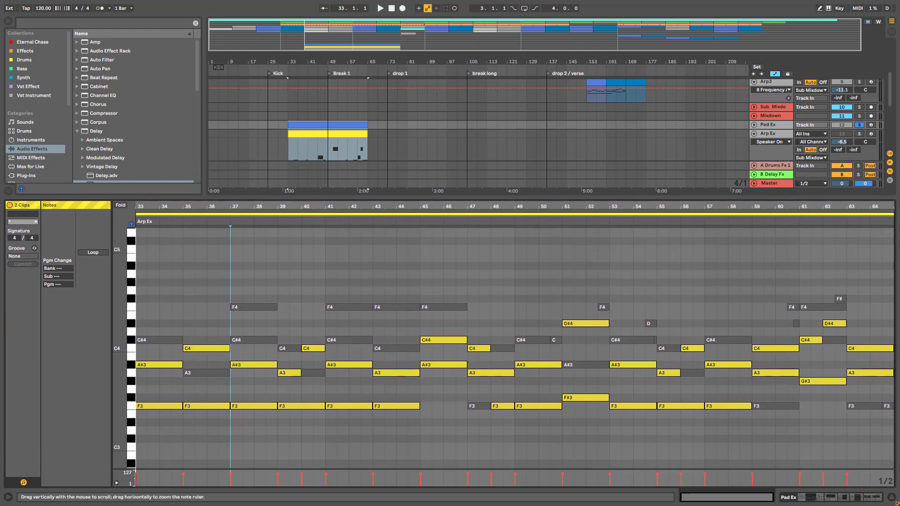
pyautogui.moveTo(119, 388)
pyautogui.mouseDown()
pyautogui.moveTo(135, 388)
pyautogui.moveTo(135, 371)
pyautogui.moveTo(135, 379)
pyautogui.mouseUp()
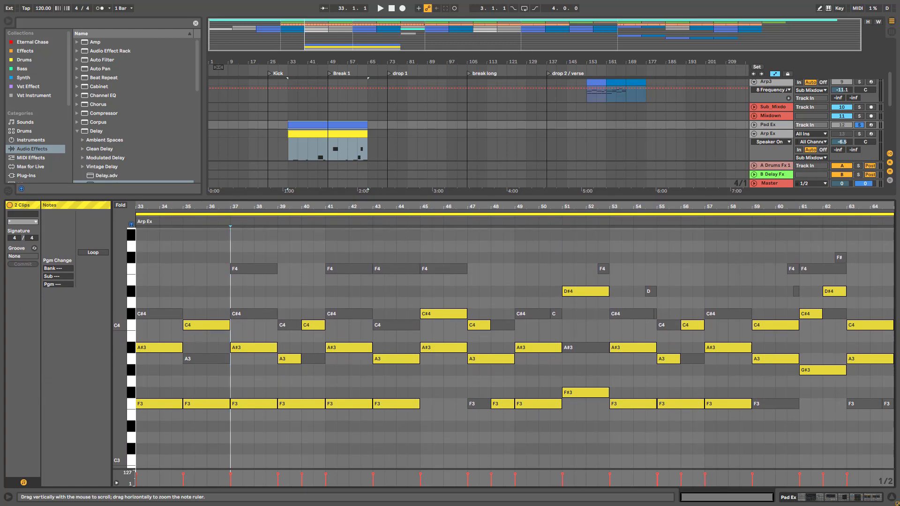
pyautogui.click(23, 482)
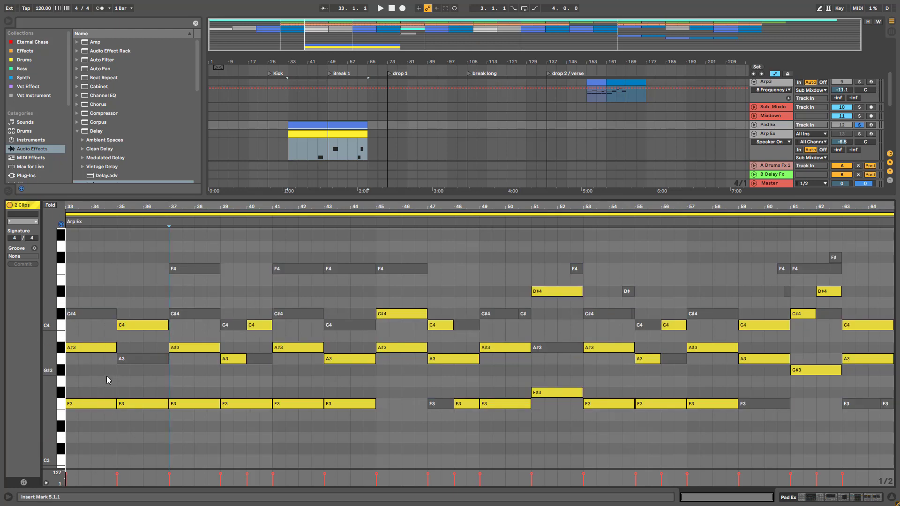
# Compare the Arp Ex notes with their Pad Ex chords, auditioning the A3 and F3 at bars 47–48 and the A#3 and F3 at bar 49.
pyautogui.click(129, 407)
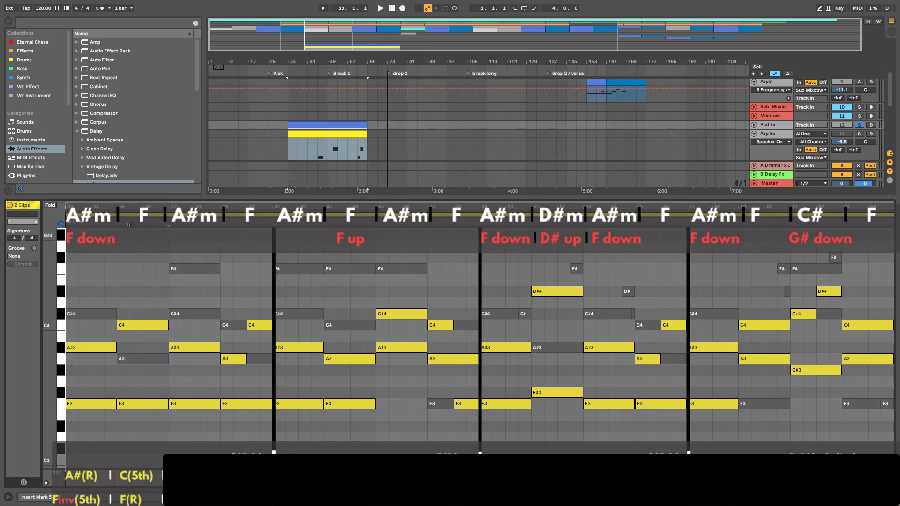
pyautogui.click(134, 215)
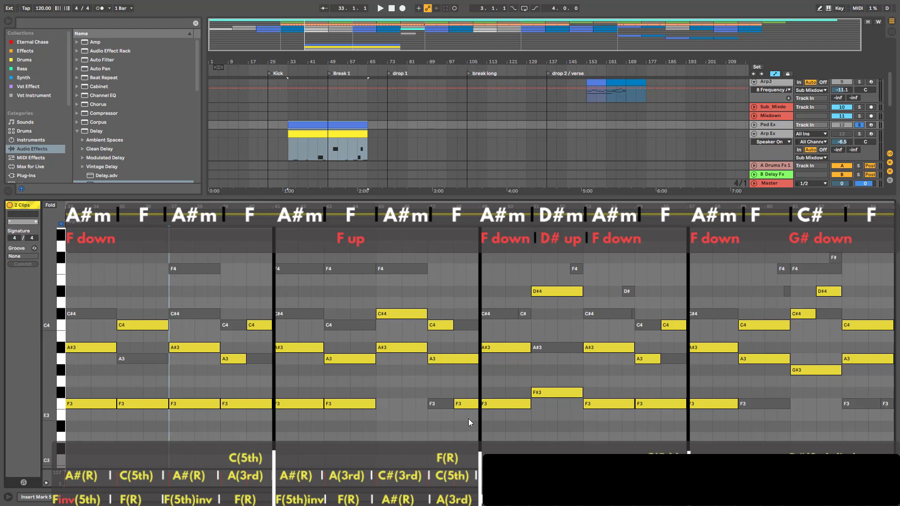
pyautogui.moveTo(468, 418); pyautogui.dragTo(461, 358)
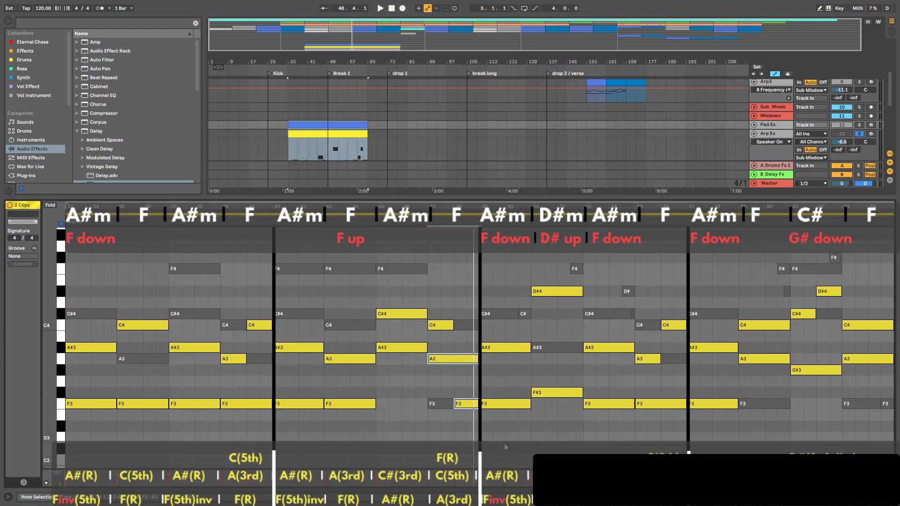
pyautogui.click(510, 348)
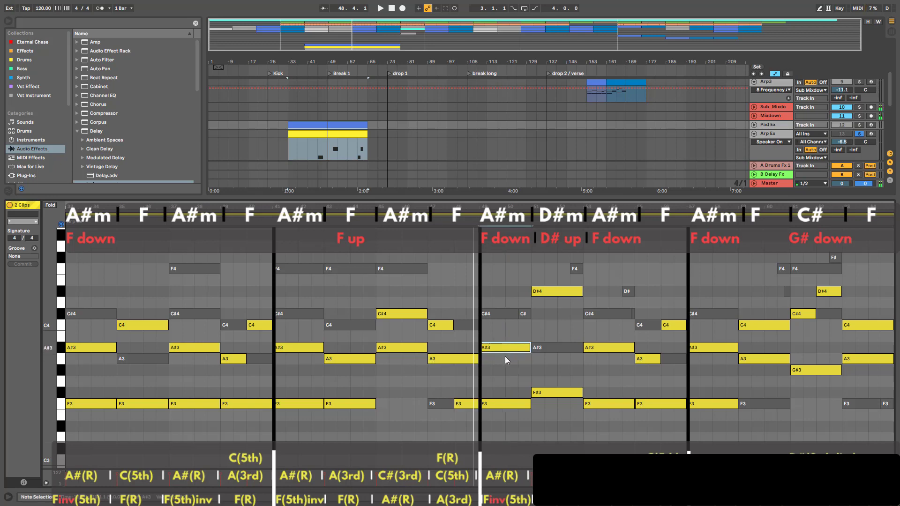
pyautogui.click(498, 403)
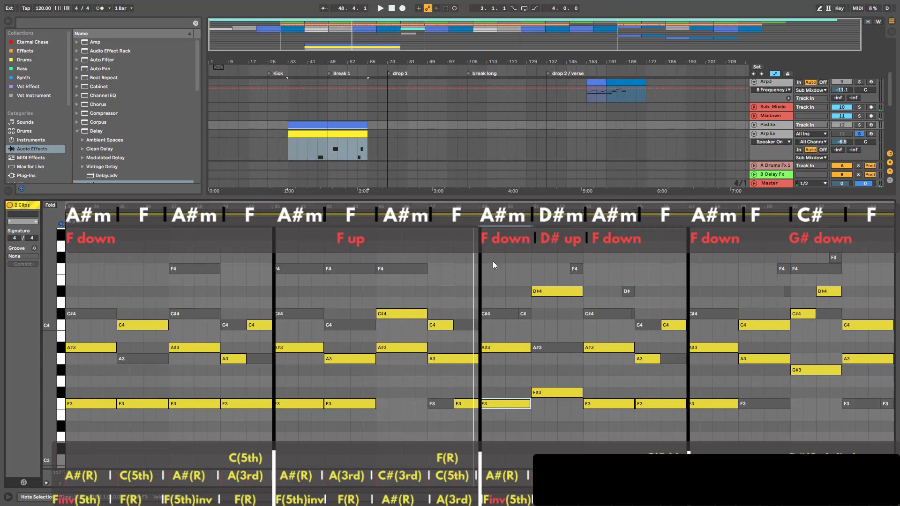
pyautogui.click(504, 313)
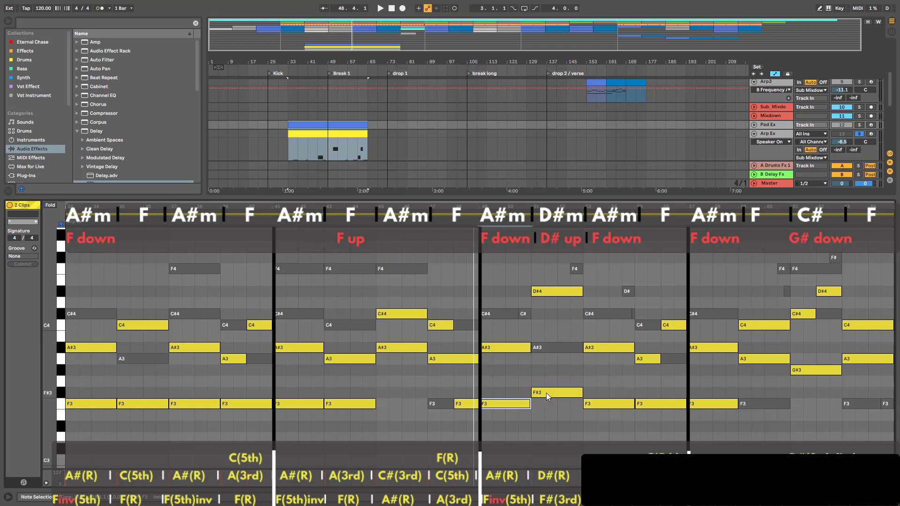
# Try lowering the Arp Ex D#4 note at bar 51 by one octave.
pyautogui.click(535, 291)
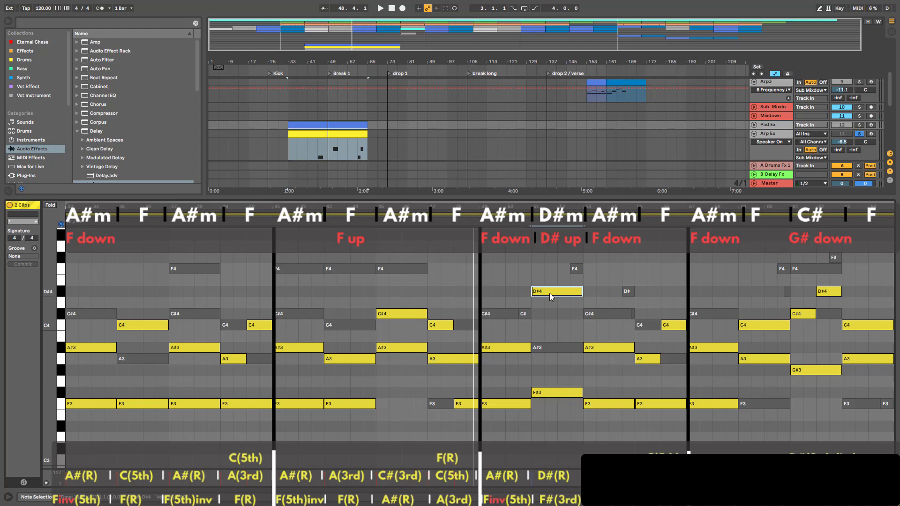
pyautogui.hotkey('shift', 'Down')
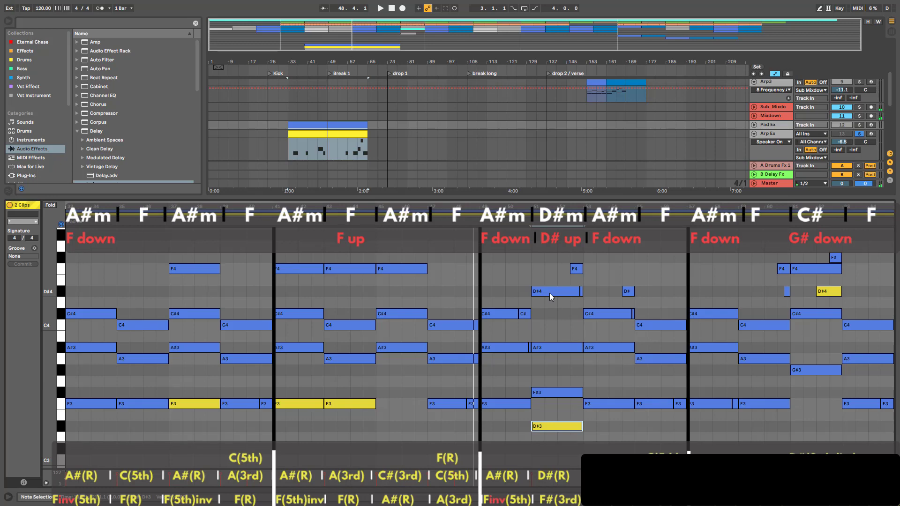
pyautogui.press('Delete')
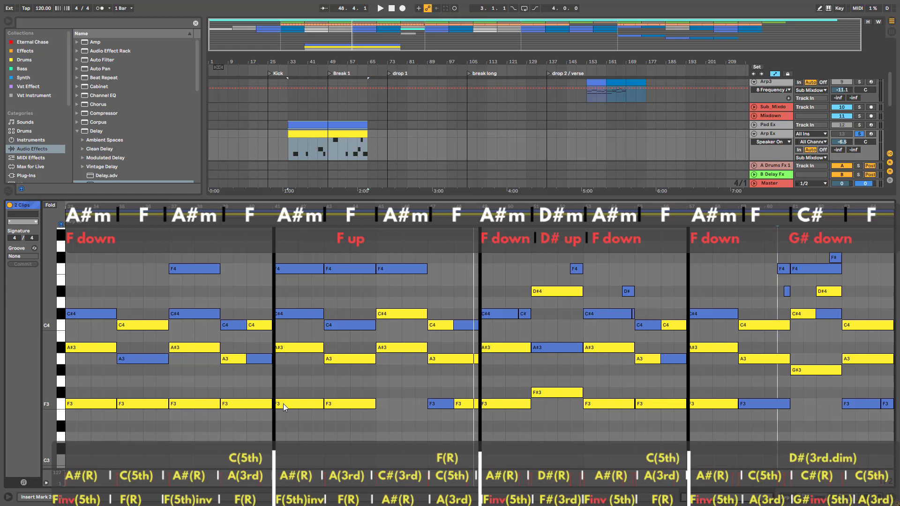
# Compare the Pad Ex and Arp Ex notes by switching the editor's focus between them, and select Arp Ex's C4 and A3 at bar 63.
pyautogui.click(276, 211)
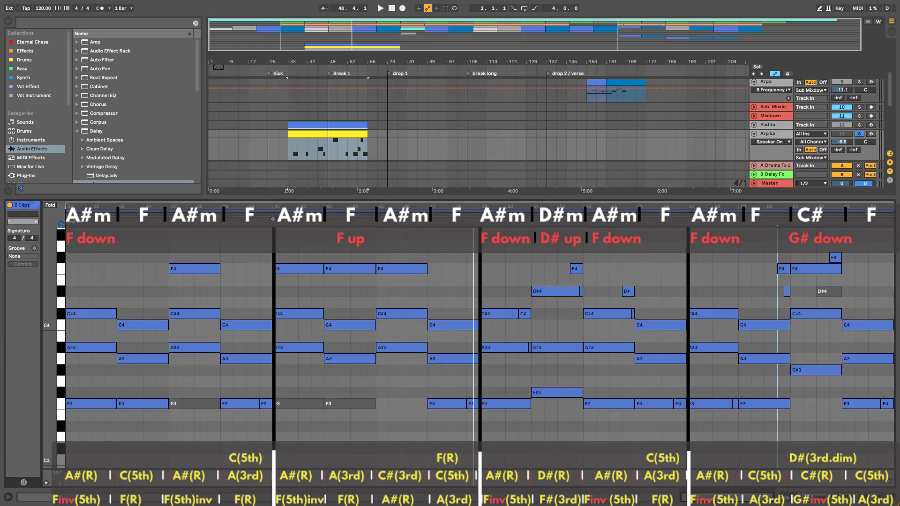
pyautogui.click(275, 215)
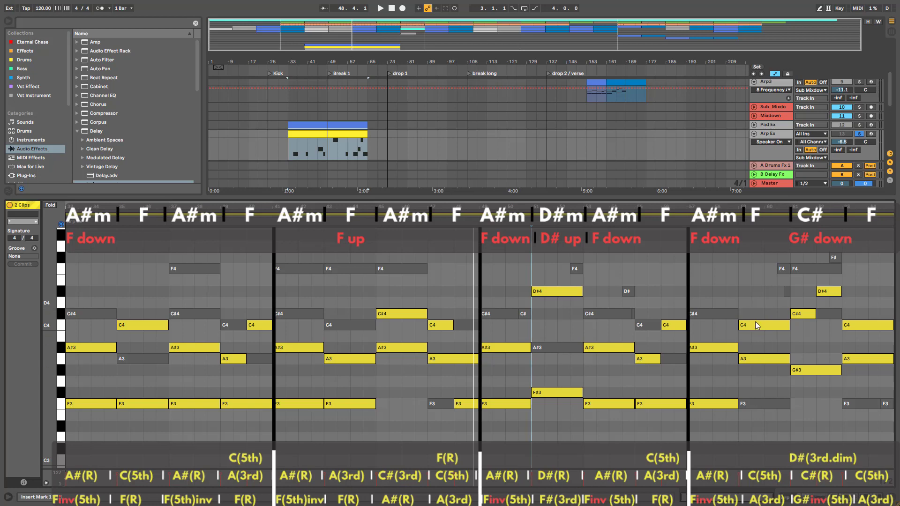
pyautogui.moveTo(765, 430)
pyautogui.mouseDown()
pyautogui.moveTo(750, 326)
pyautogui.moveTo(761, 343)
pyautogui.moveTo(760, 426)
pyautogui.mouseUp()
pyautogui.click(848, 402)
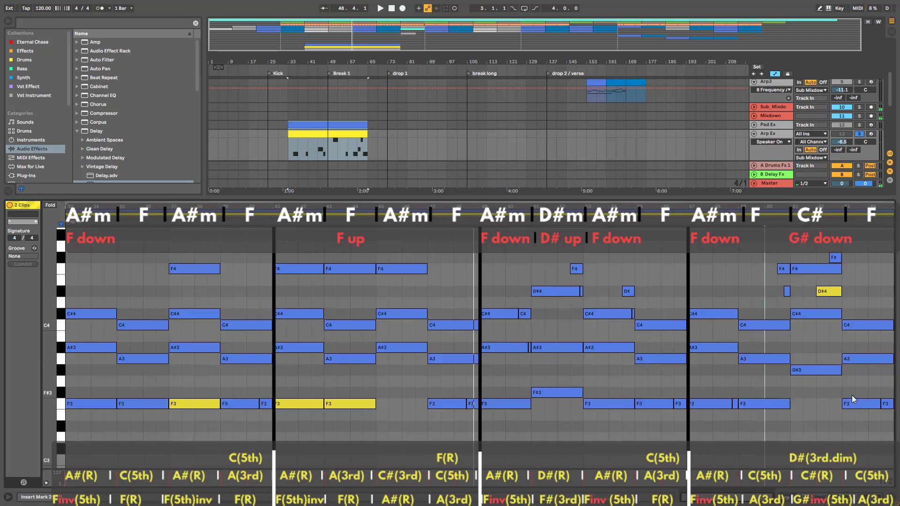
pyautogui.moveTo(851, 395); pyautogui.dragTo(852, 296)
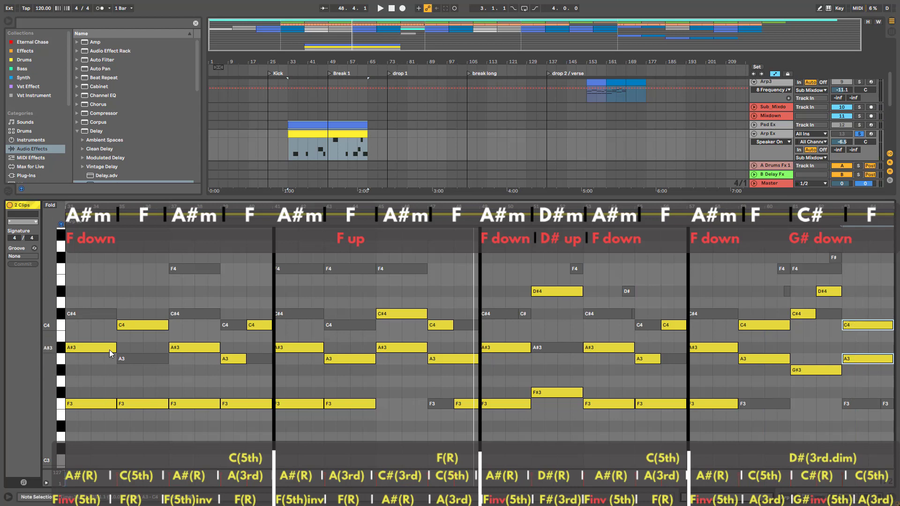
pyautogui.click(127, 358)
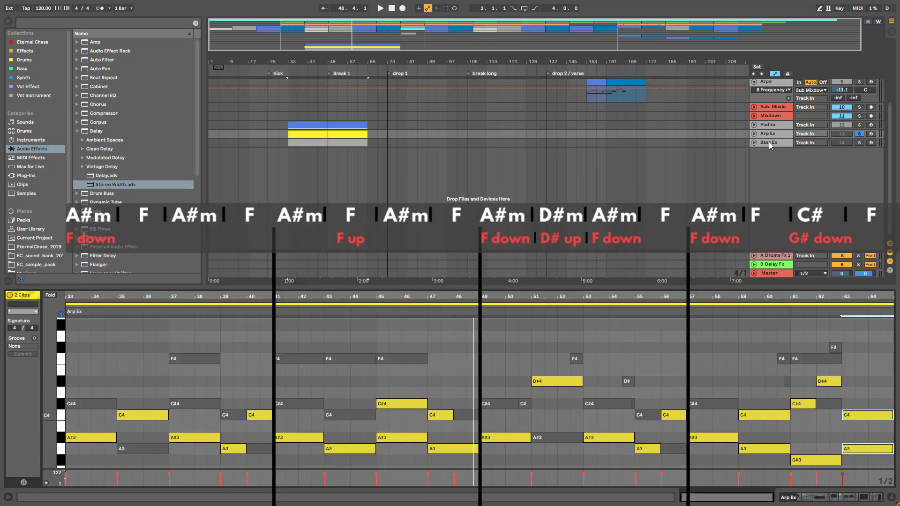
# Expand the Bass Ex track and show its clip together with the Pad Ex clip in the note editor, with Bass Ex in focus.
pyautogui.click(769, 142)
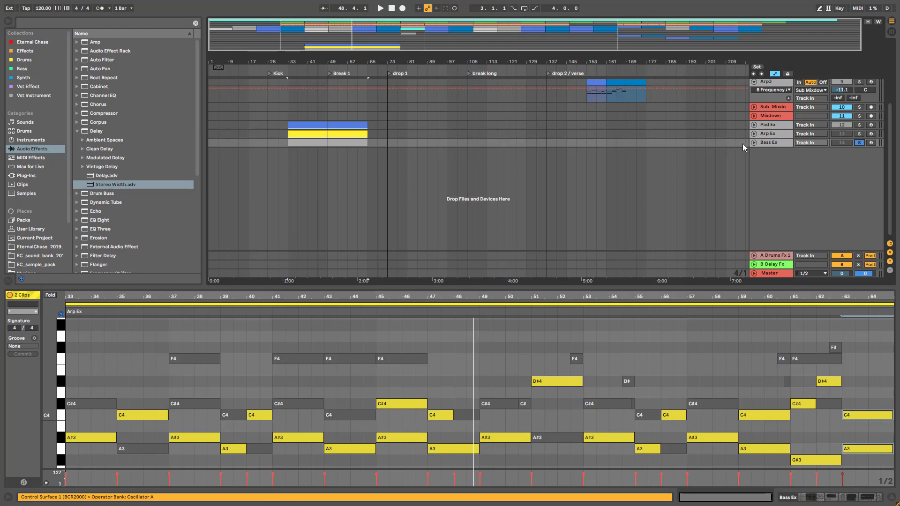
pyautogui.click(354, 143)
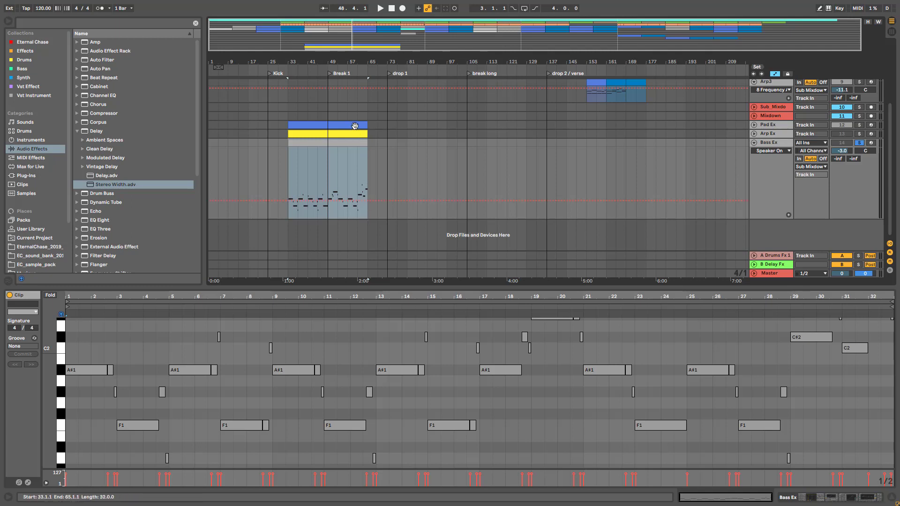
pyautogui.click(353, 126)
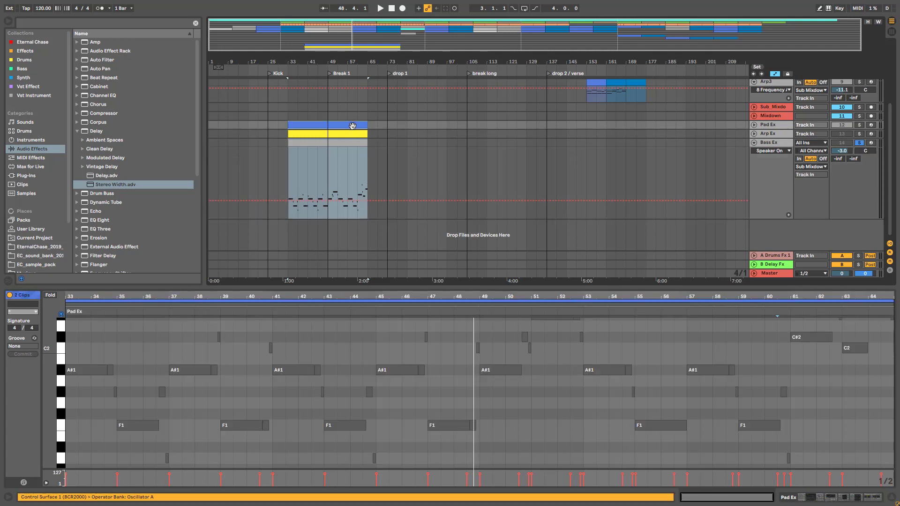
pyautogui.click(335, 144)
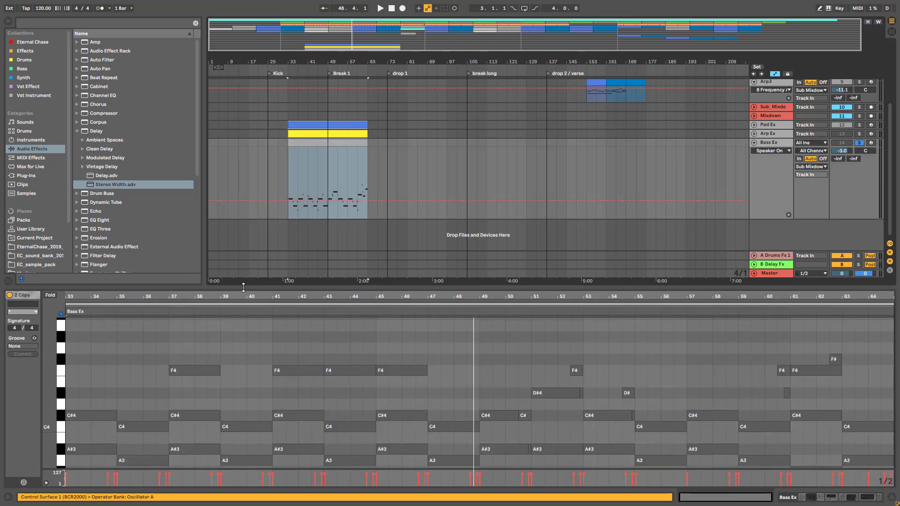
# Fold the note editor to the used pitches, keeping Bass Ex in focus and resizing the editor to about two thirds of the window height.
pyautogui.moveTo(244, 287); pyautogui.dragTo(178, 32)
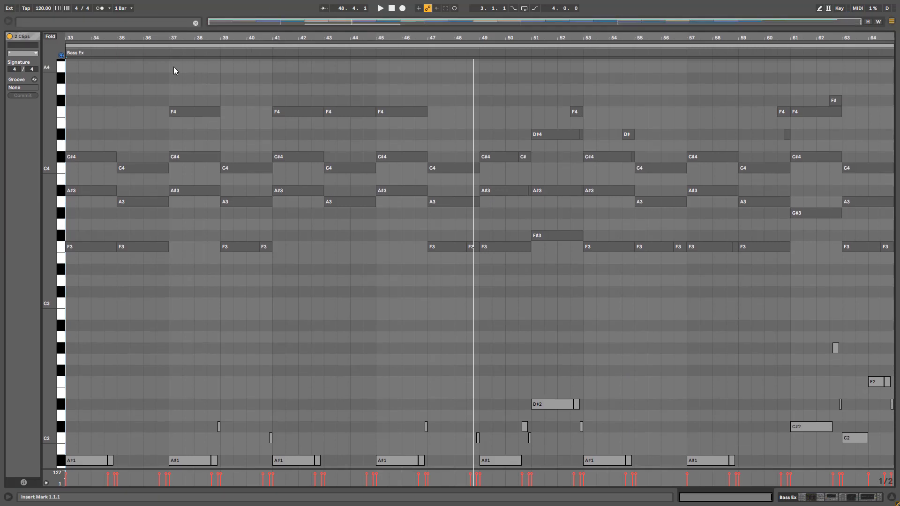
pyautogui.click(49, 36)
pyautogui.click(90, 167)
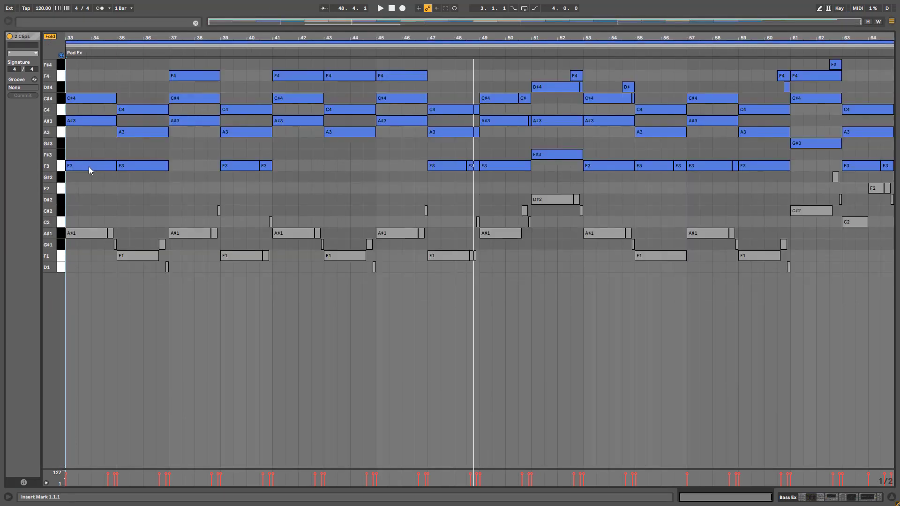
pyautogui.click(86, 174)
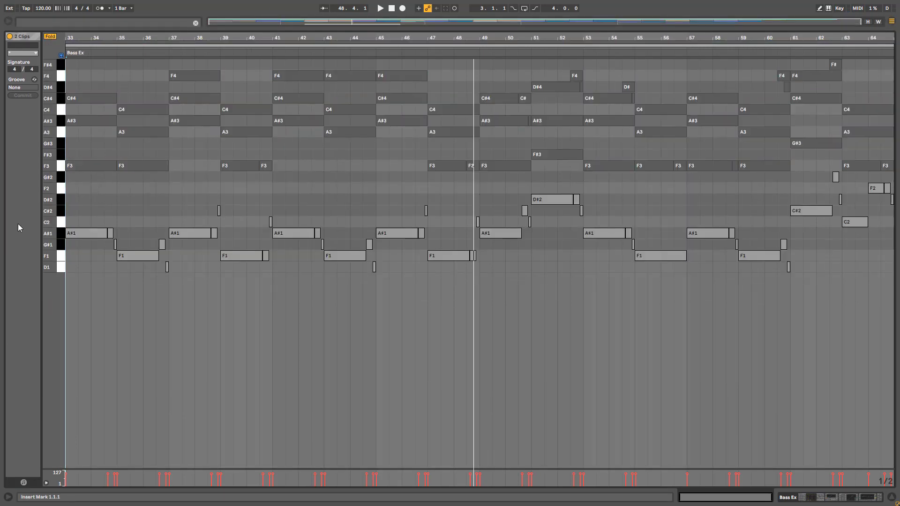
pyautogui.moveTo(164, 30); pyautogui.dragTo(179, 193)
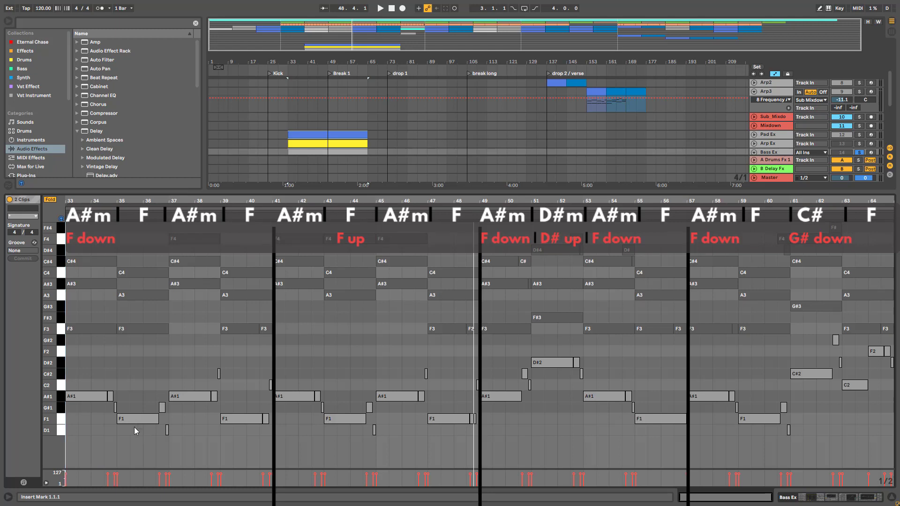
# Audition the Bass Ex root notes from bar 37 to bar 47, alternating between A#1 and F1.
pyautogui.click(189, 396)
pyautogui.click(189, 396)
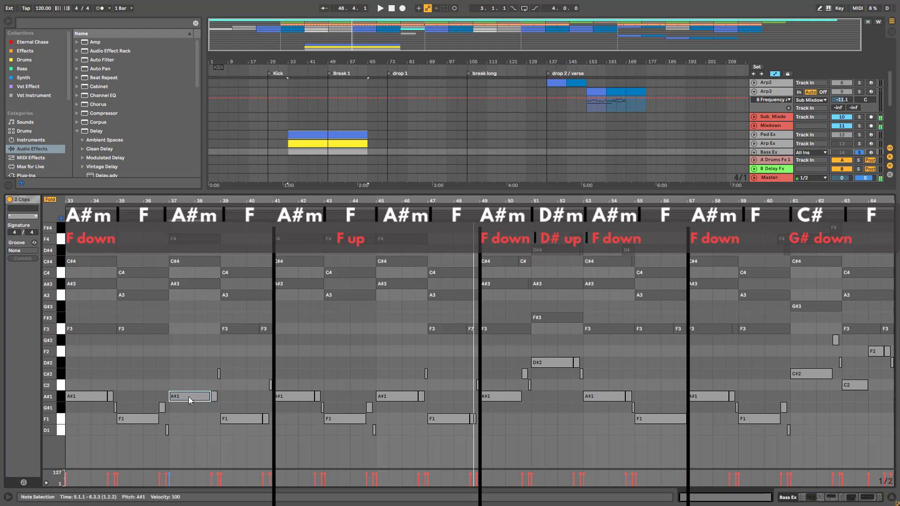
pyautogui.click(240, 421)
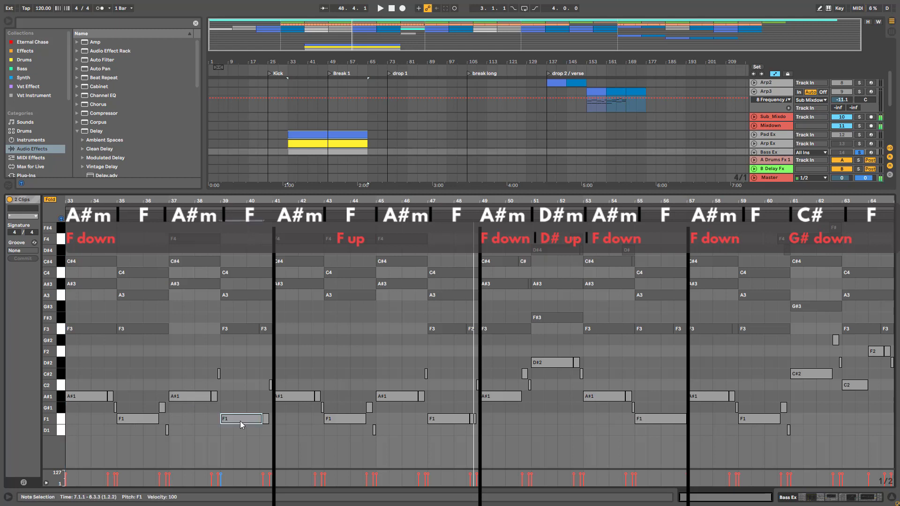
pyautogui.click(288, 396)
pyautogui.click(341, 419)
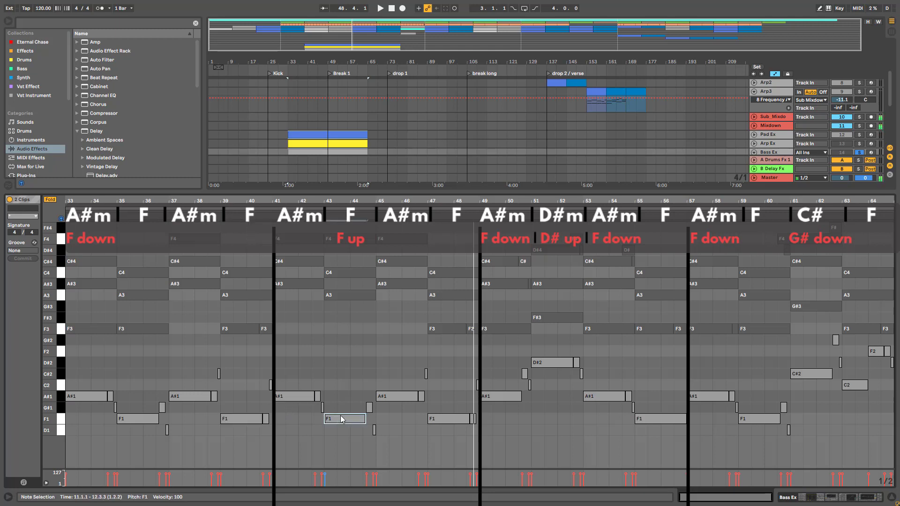
pyautogui.click(393, 398)
pyautogui.click(440, 420)
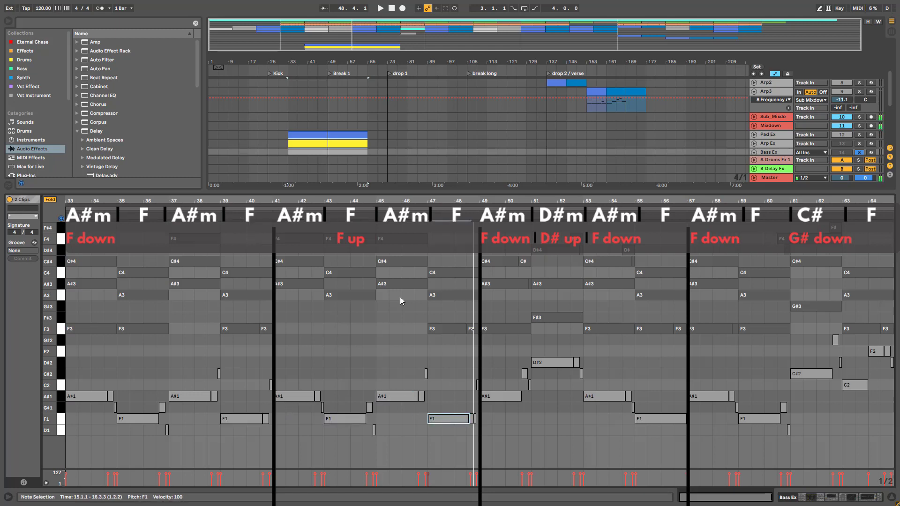
# Audition the main Bass Ex notes from bar 49 to bar 64, including D#2 at bar 51, C#2 at bar 61 and the closing C2 and F2.
pyautogui.click(503, 398)
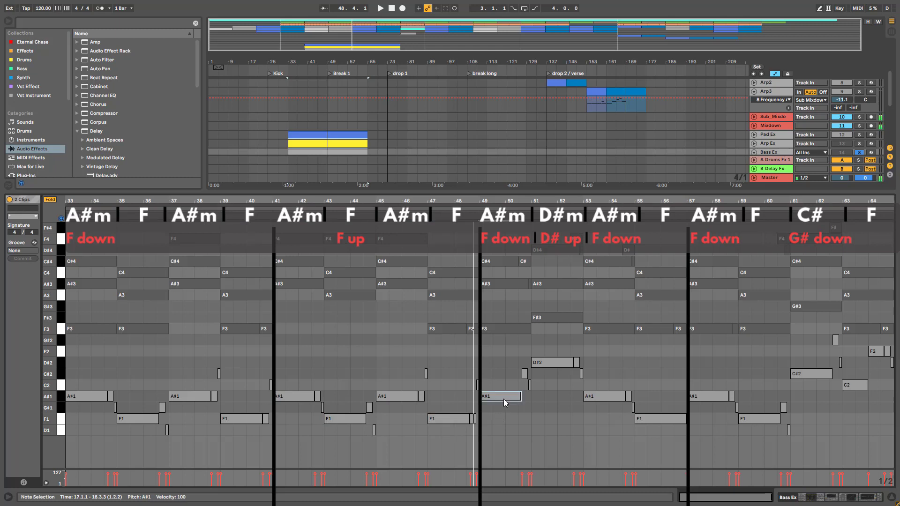
pyautogui.click(553, 363)
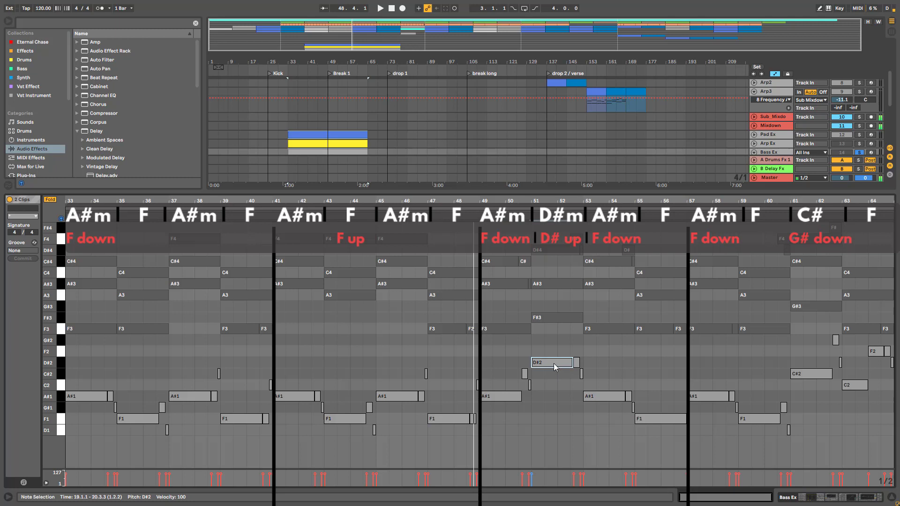
pyautogui.click(607, 396)
pyautogui.click(654, 418)
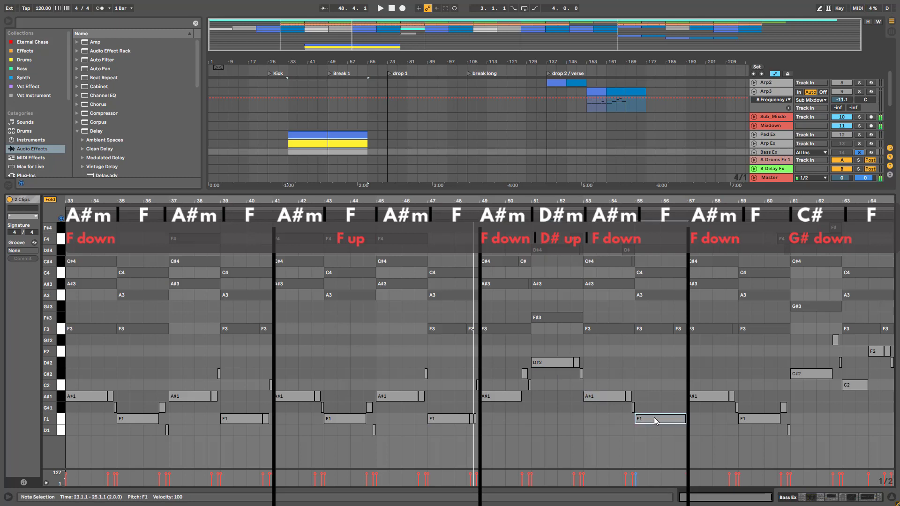
pyautogui.click(698, 400)
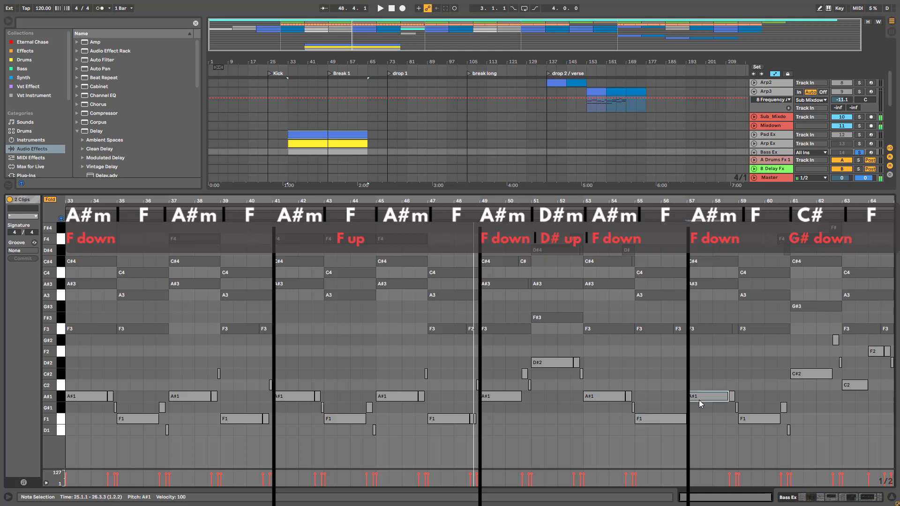
pyautogui.click(758, 422)
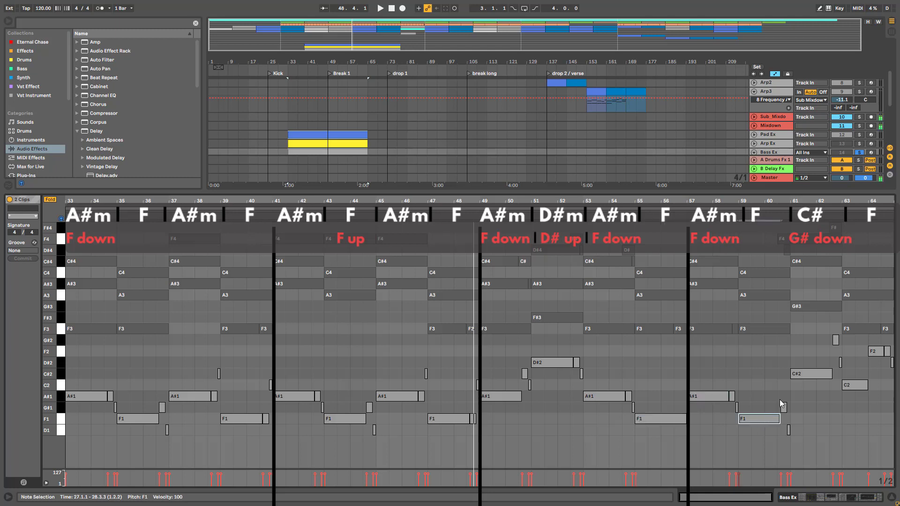
pyautogui.click(814, 375)
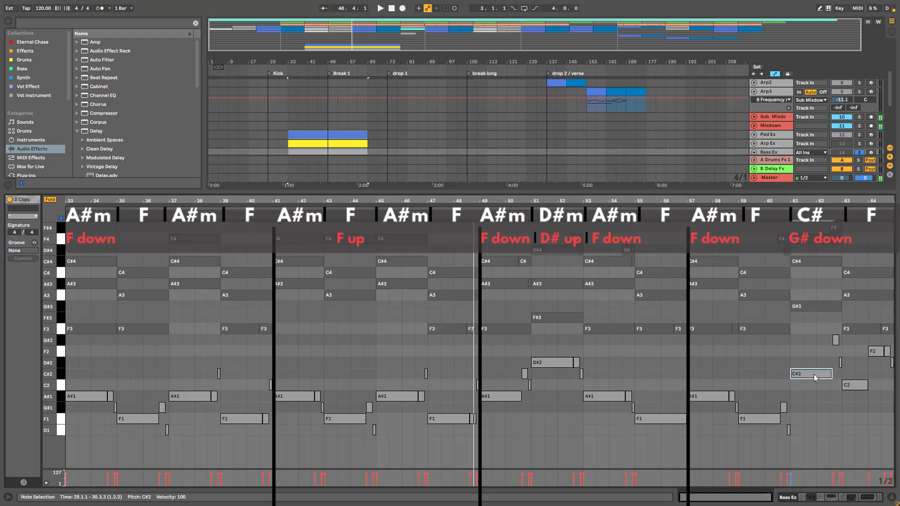
pyautogui.click(861, 389)
pyautogui.click(875, 352)
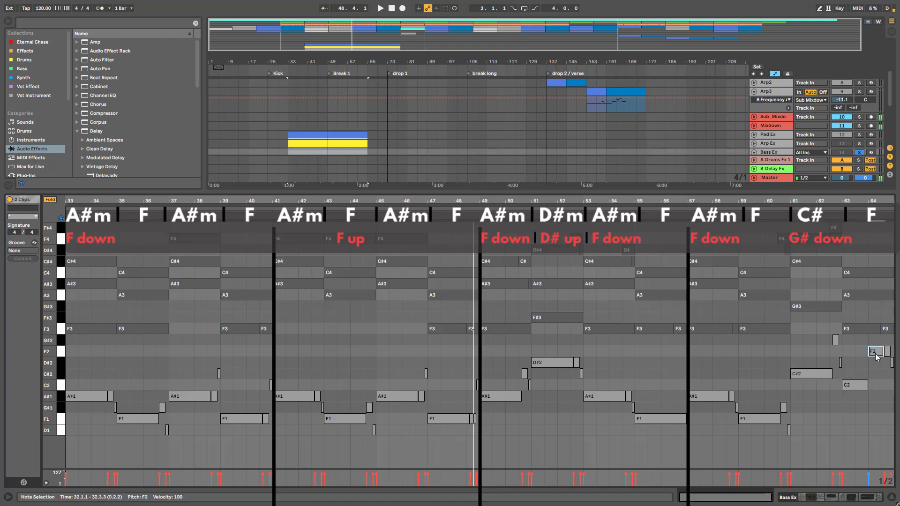
# Play the Bass Ex line from bar 33 to bar 38 to hear the passing notes between its root notes.
pyautogui.click(807, 155)
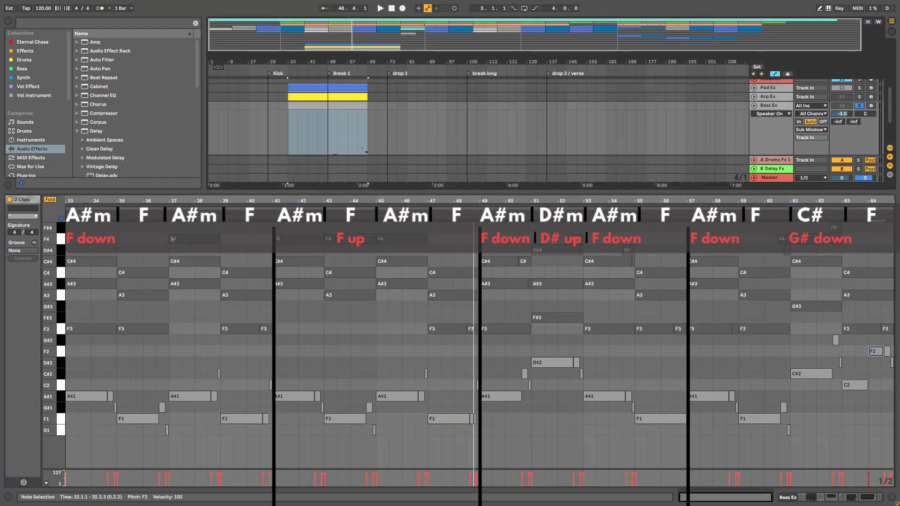
pyautogui.moveTo(165, 201); pyautogui.dragTo(301, 248)
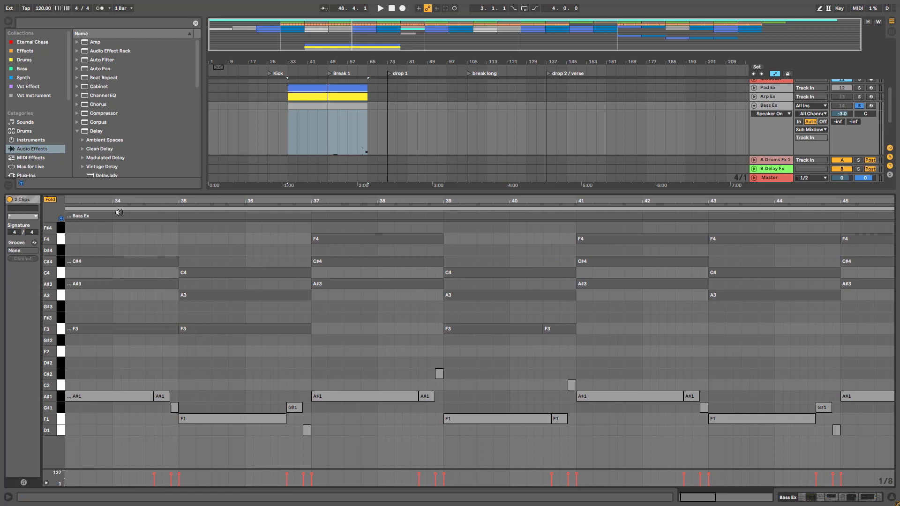
pyautogui.press('space')
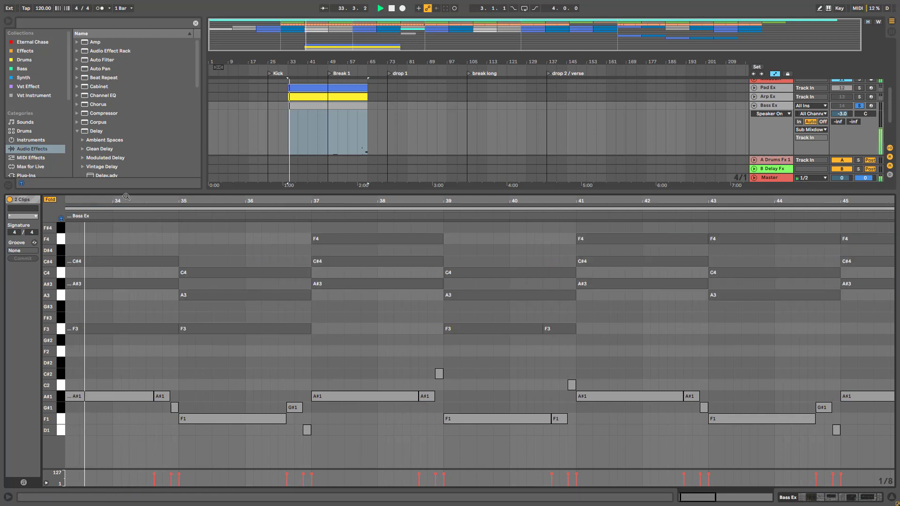
pyautogui.moveTo(122, 201); pyautogui.dragTo(118, 184)
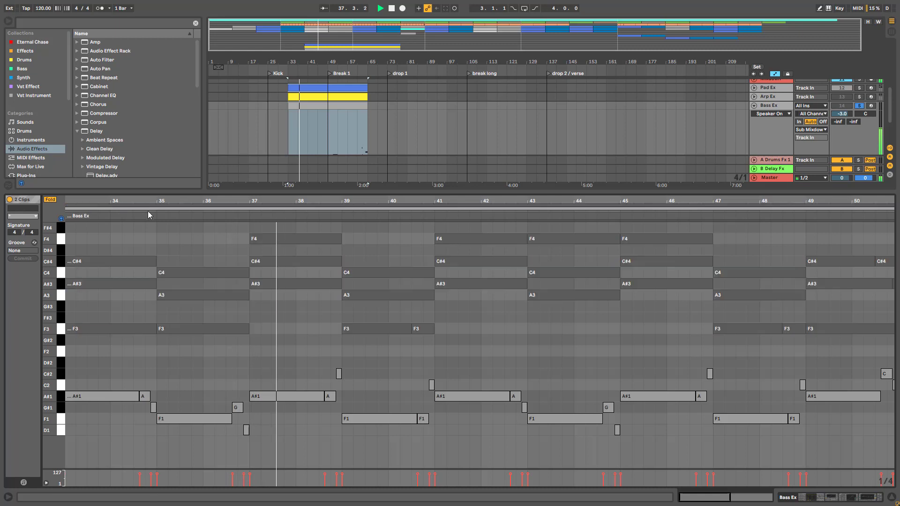
pyautogui.moveTo(145, 203); pyautogui.dragTo(130, 203)
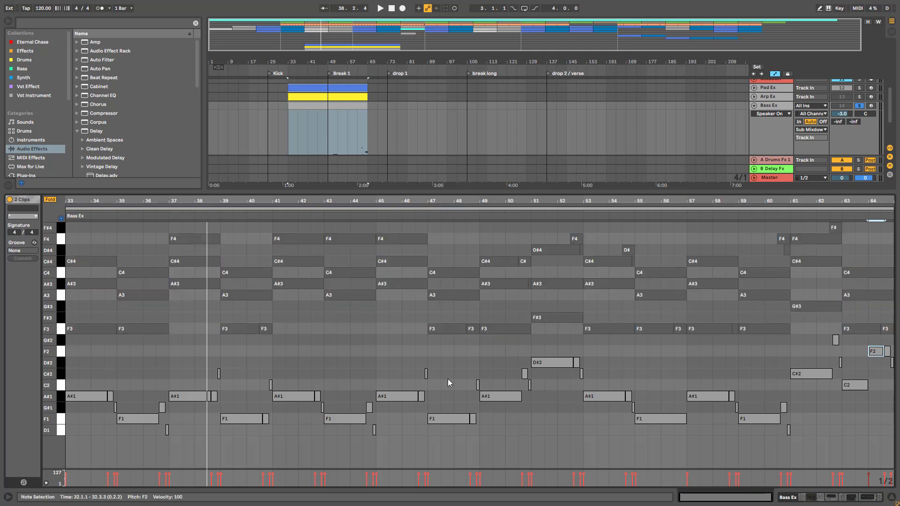
# Play the Bass Ex line from bar 47 to bar 55 and select the short C#2 passing note before bar 51.
pyautogui.moveTo(448, 458); pyautogui.dragTo(451, 379)
pyautogui.moveTo(504, 426); pyautogui.dragTo(497, 367)
pyautogui.moveTo(547, 391); pyautogui.dragTo(547, 339)
pyautogui.moveTo(591, 421); pyautogui.dragTo(594, 369)
pyautogui.click(428, 215)
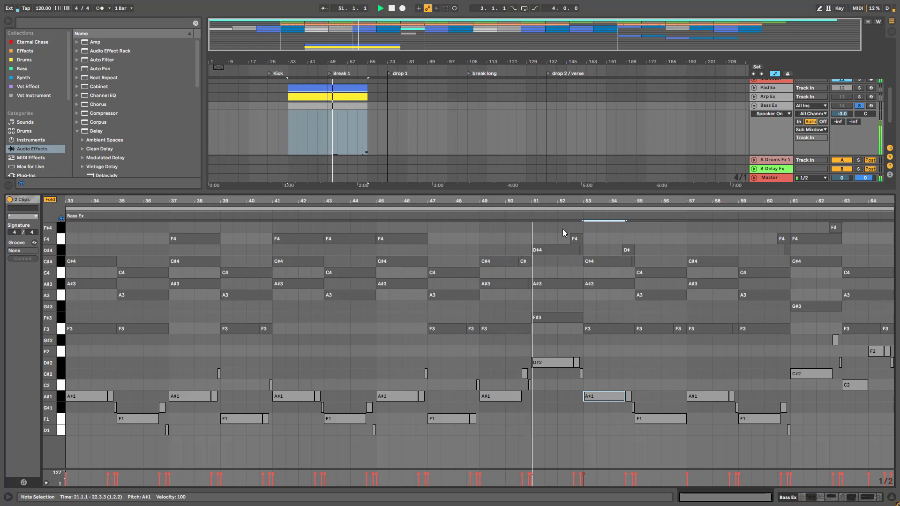
pyautogui.click(526, 374)
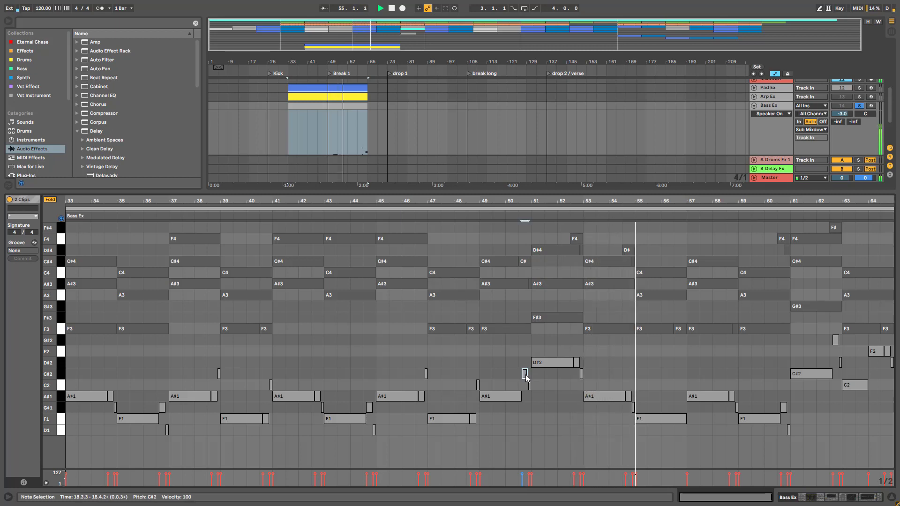
pyautogui.press('space')
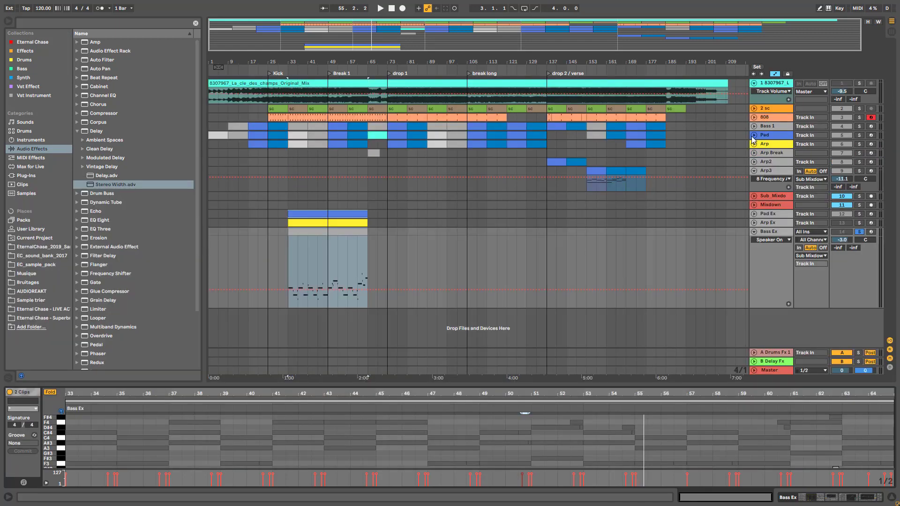
# Expand the Arp track to show its notes and filter automation, and set the playback position to Break 1 at bar 49.
pyautogui.click(753, 144)
pyautogui.click(753, 144)
pyautogui.click(753, 144)
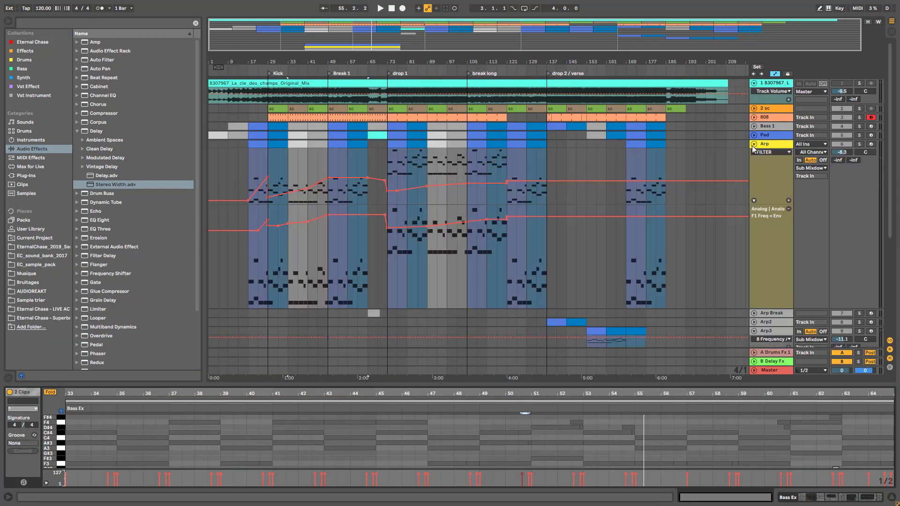
pyautogui.moveTo(362, 42)
pyautogui.mouseDown()
pyautogui.moveTo(362, 54)
pyautogui.moveTo(329, 79)
pyautogui.moveTo(404, 79)
pyautogui.mouseUp()
pyautogui.click(406, 279)
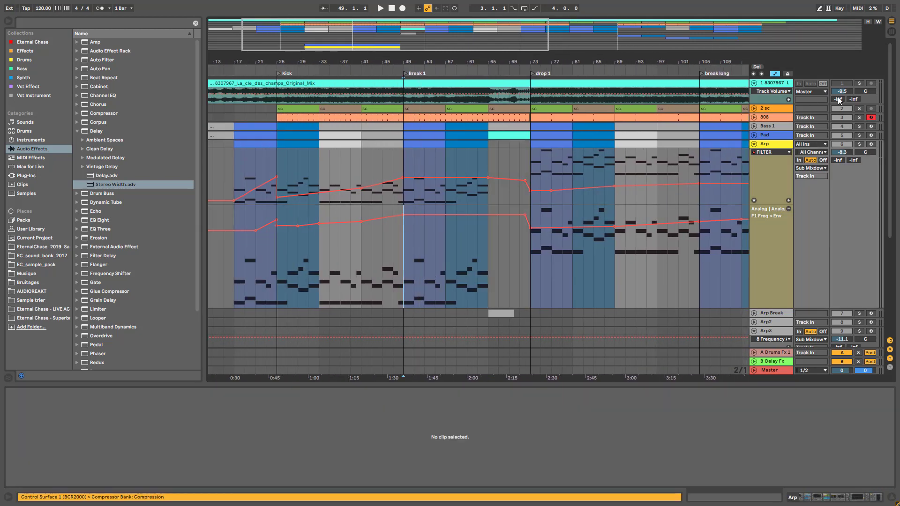
# Clear the solo on the Bass Ex track so the full arrangement can be heard.
pyautogui.press('space')
pyautogui.press('space')
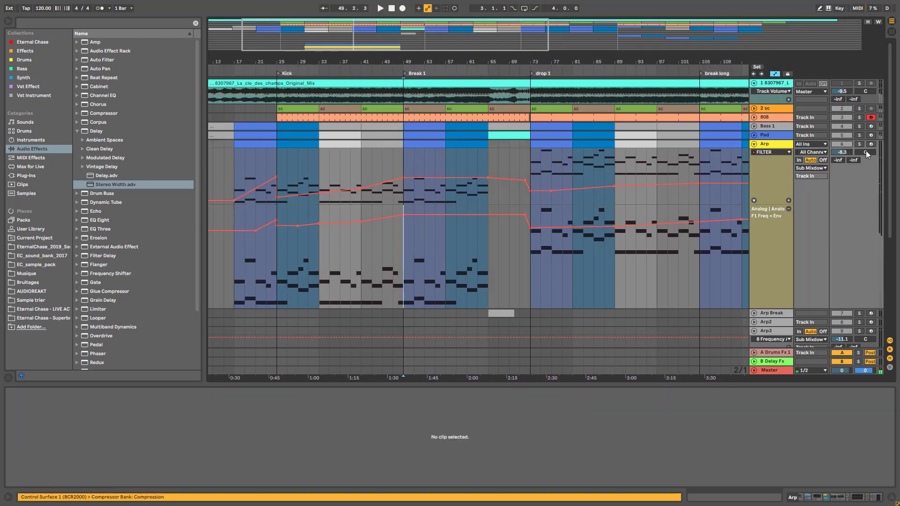
pyautogui.scroll(-5, 636, 245)
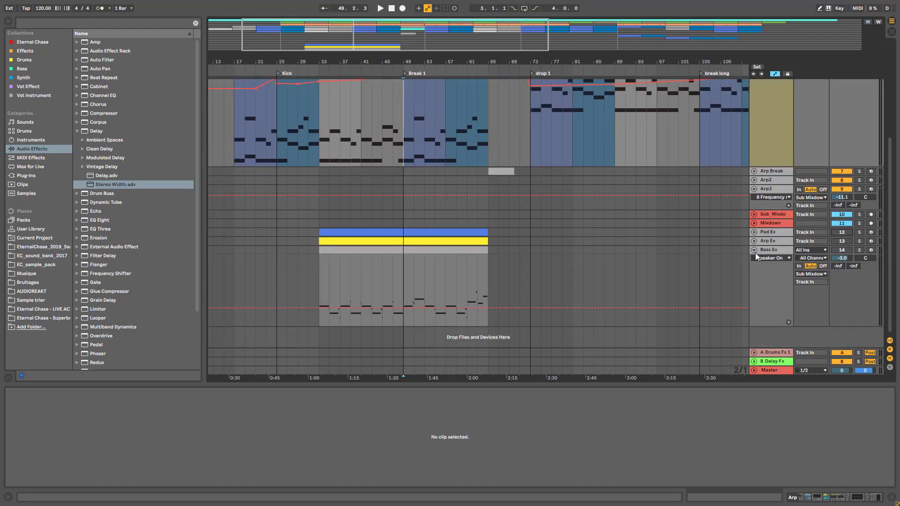
pyautogui.scroll(5, 750, 256)
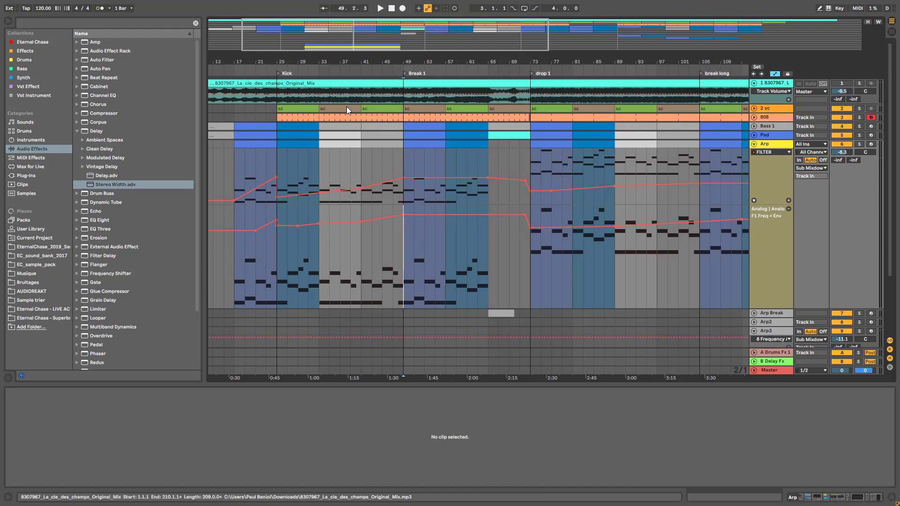
# Solo the Arp track and listen to it from bar 49 and from bar 37.
pyautogui.click(861, 147)
pyautogui.press('space')
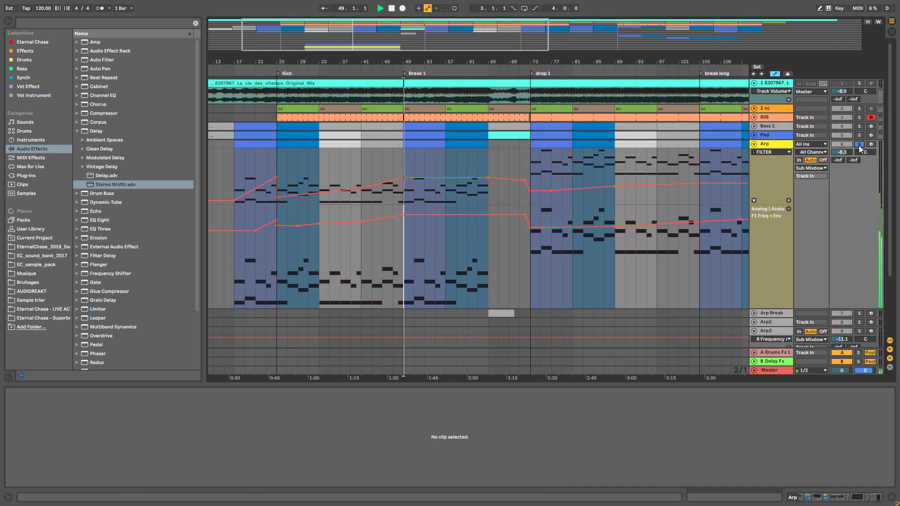
pyautogui.click(342, 288)
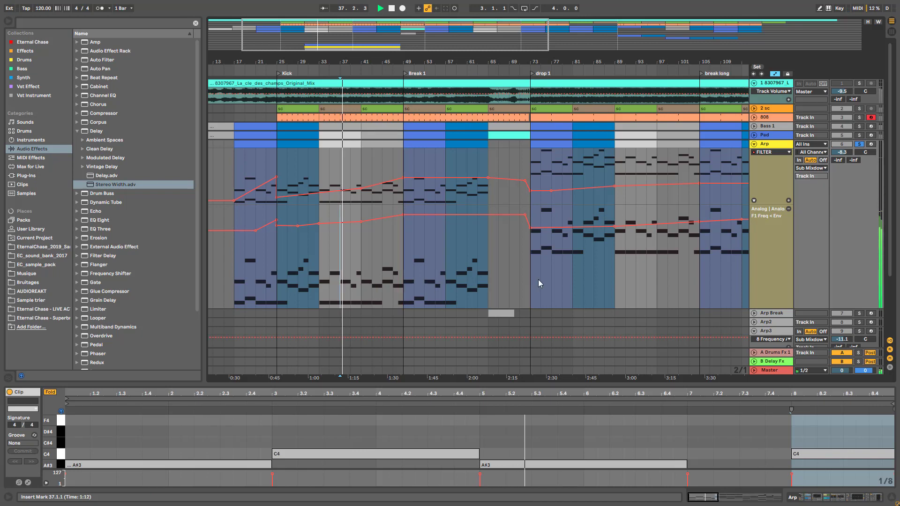
pyautogui.press('space')
# Play the Arp from drop 1 at bar 73, first soloed and then unsoloed within the full mix.
pyautogui.click(538, 135)
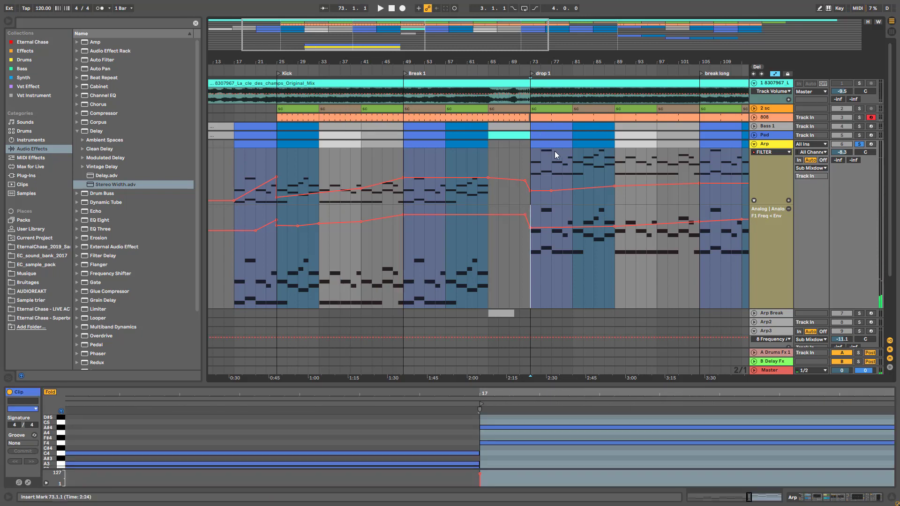
pyautogui.press('space')
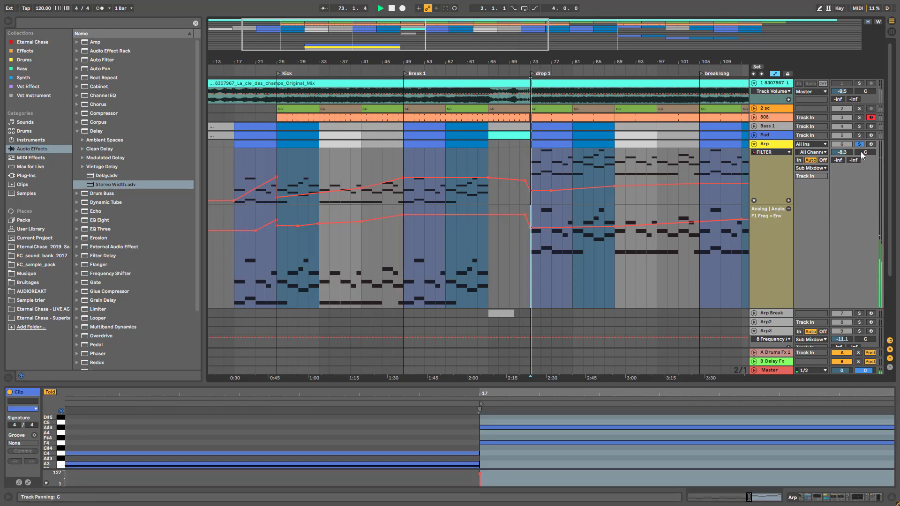
pyautogui.click(859, 144)
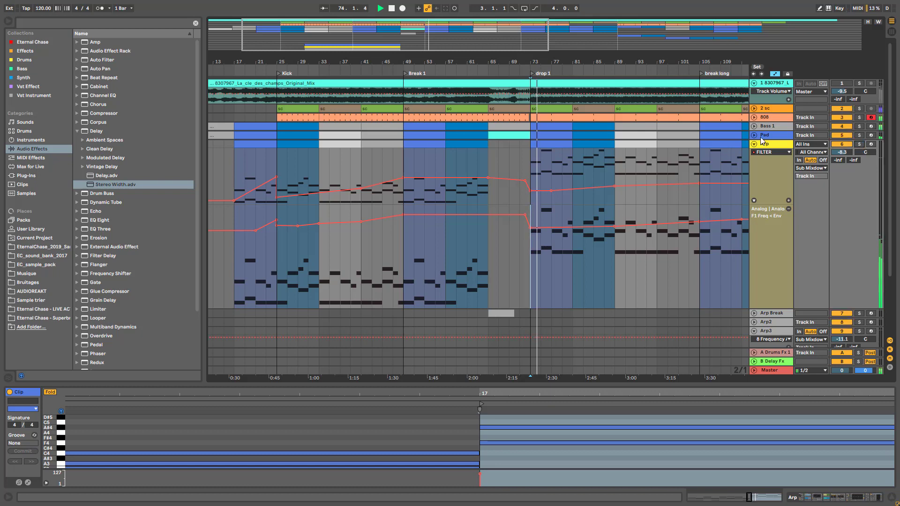
pyautogui.moveTo(513, 61); pyautogui.dragTo(412, 62)
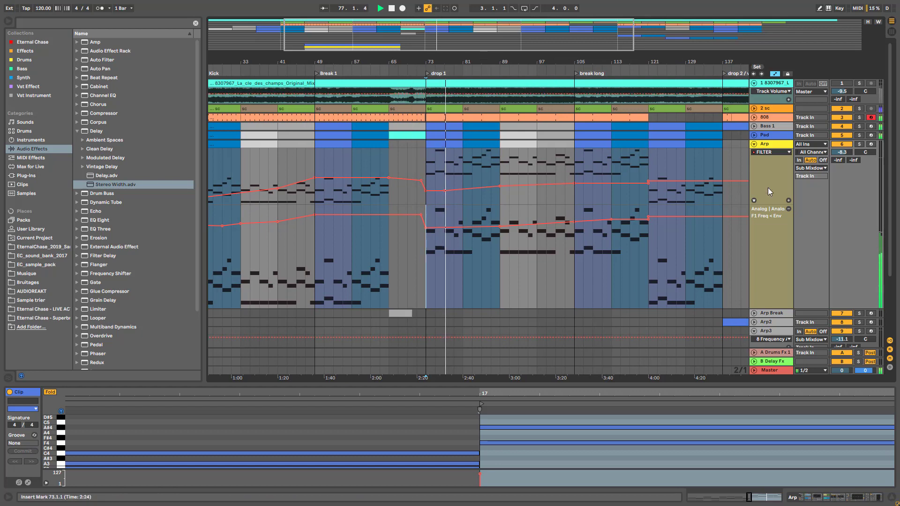
pyautogui.press('space')
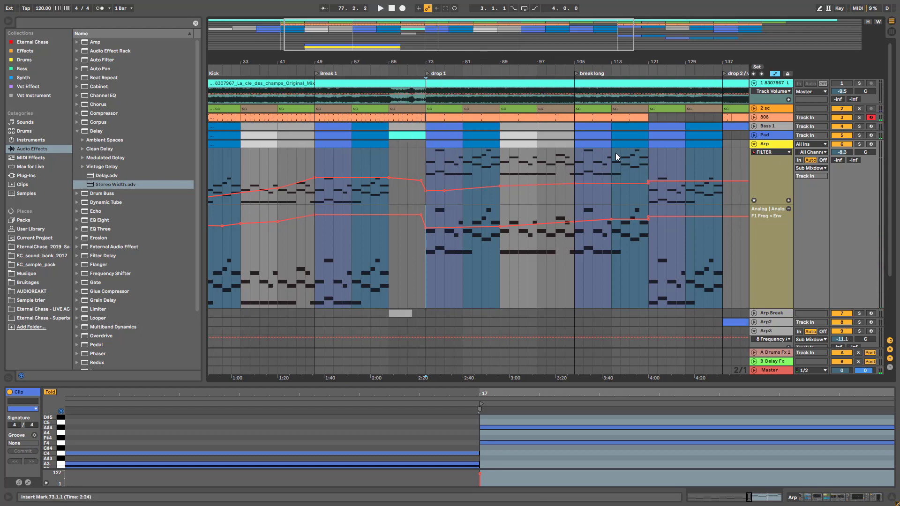
# Listen to the Arp from the long break at bar 105 and from bar 119, soloing it temporarily.
pyautogui.click(574, 162)
pyautogui.press('space')
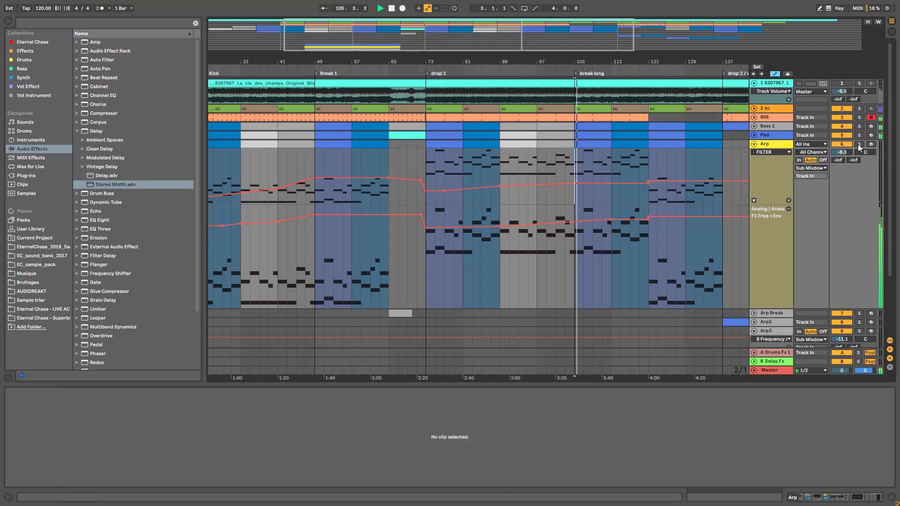
pyautogui.click(641, 164)
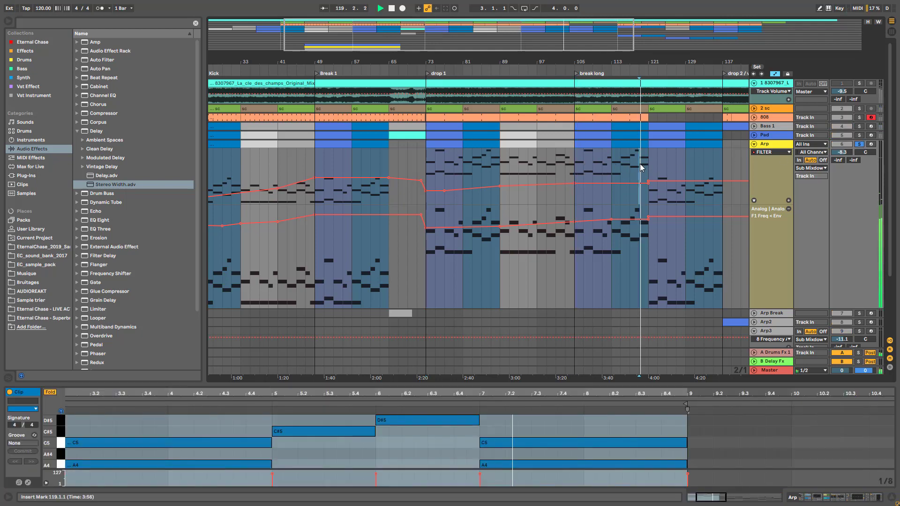
pyautogui.press('space')
pyautogui.click(859, 144)
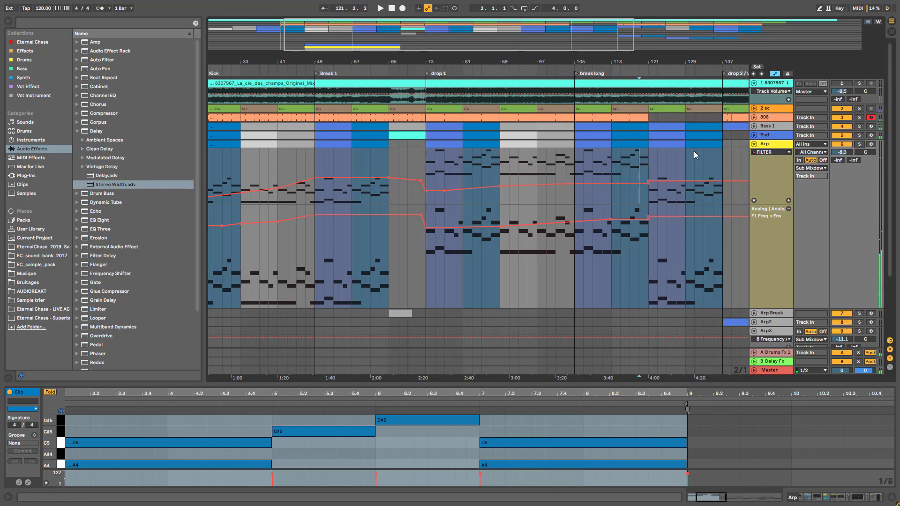
# Play the full mix from bar 111 and again from bar 117 to examine the Arp's change at bar 121.
pyautogui.click(603, 165)
pyautogui.moveTo(699, 96)
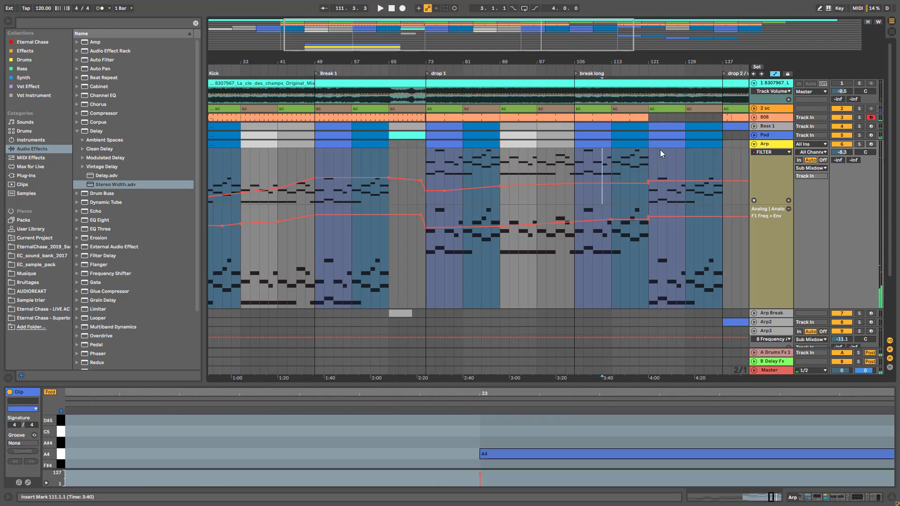
pyautogui.press('space')
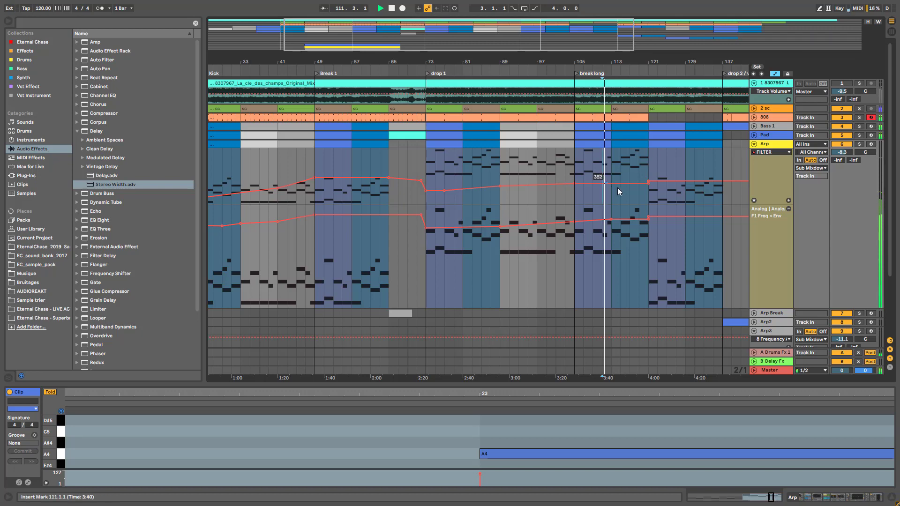
pyautogui.press('space')
pyautogui.click(629, 169)
pyautogui.press('space')
pyautogui.moveTo(687, 61); pyautogui.dragTo(691, 92)
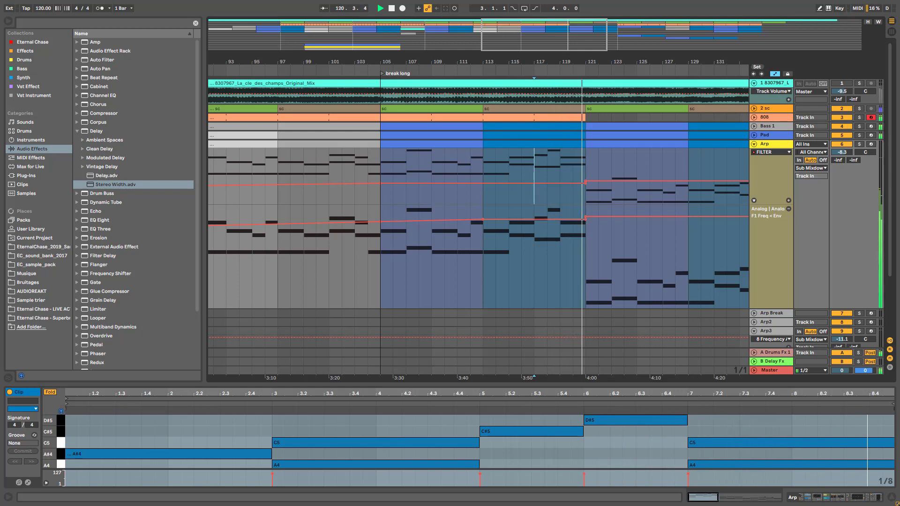
pyautogui.moveTo(687, 64); pyautogui.dragTo(470, 33)
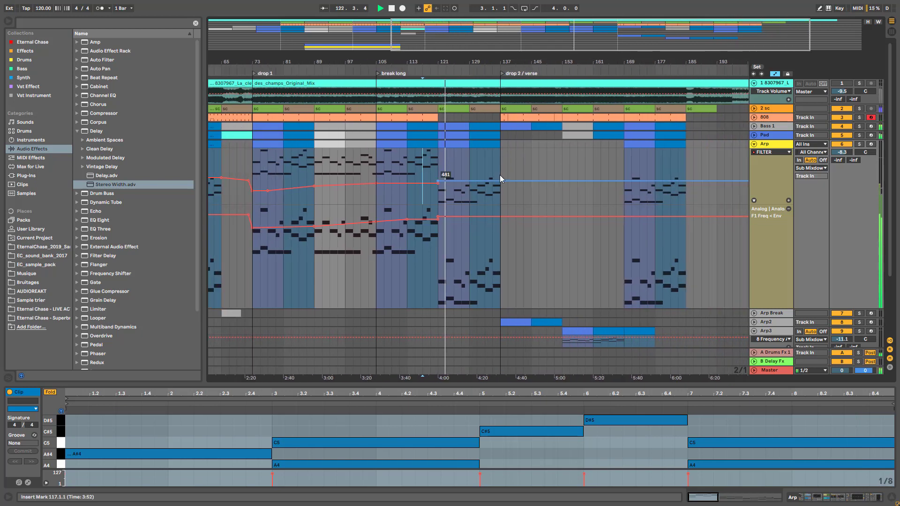
# Expand the Arp2 track and enlarge it to show its drop 2 notes and delay send automation.
pyautogui.scroll(-2, 627, 215)
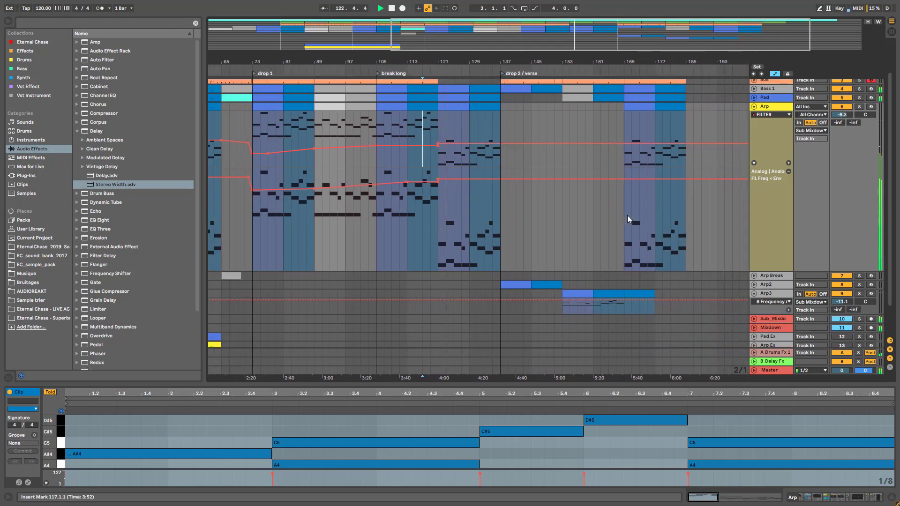
pyautogui.click(753, 285)
pyautogui.moveTo(503, 46); pyautogui.dragTo(566, 92)
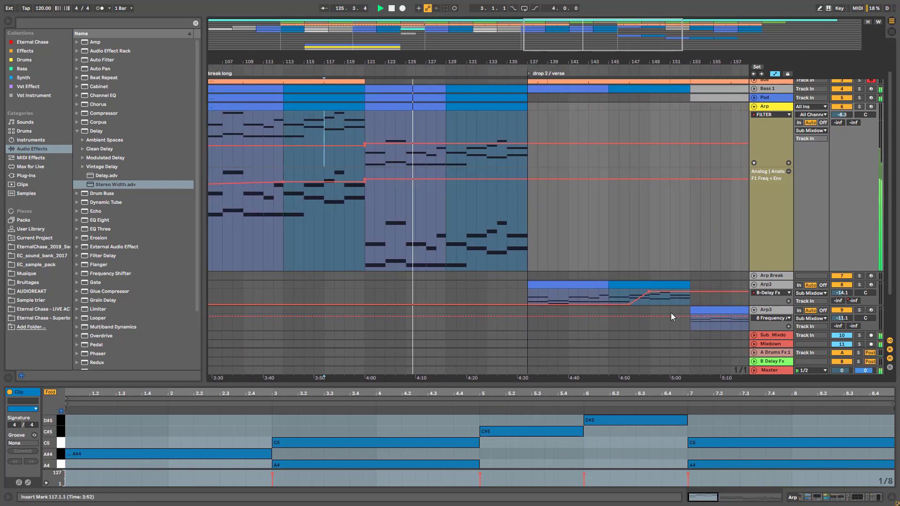
pyautogui.moveTo(769, 306); pyautogui.dragTo(771, 345)
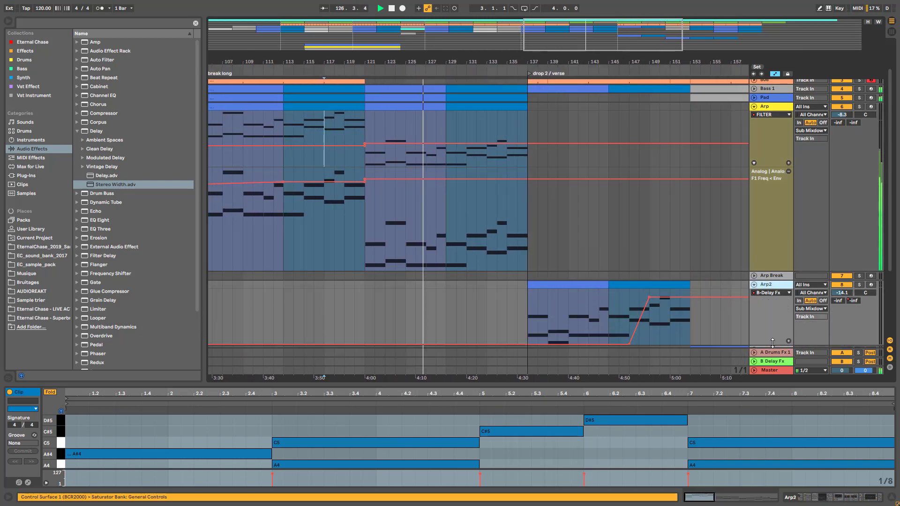
pyautogui.scroll(-2, 521, 199)
pyautogui.scroll(-1, 520, 192)
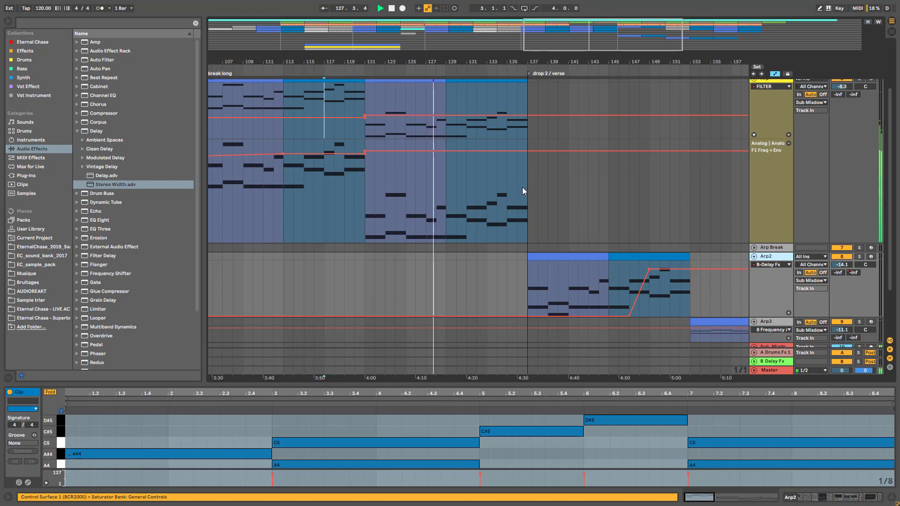
# Compare the first Arp2 clip at bar 137 with the Arp clip at bar 129 while playback runs into drop 2.
pyautogui.scroll(2, 551, 203)
pyautogui.scroll(1, 551, 203)
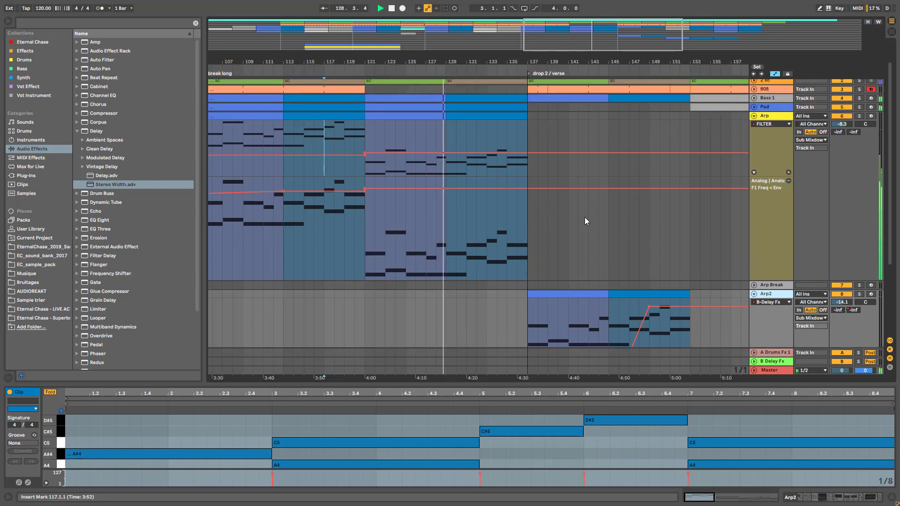
pyautogui.click(587, 297)
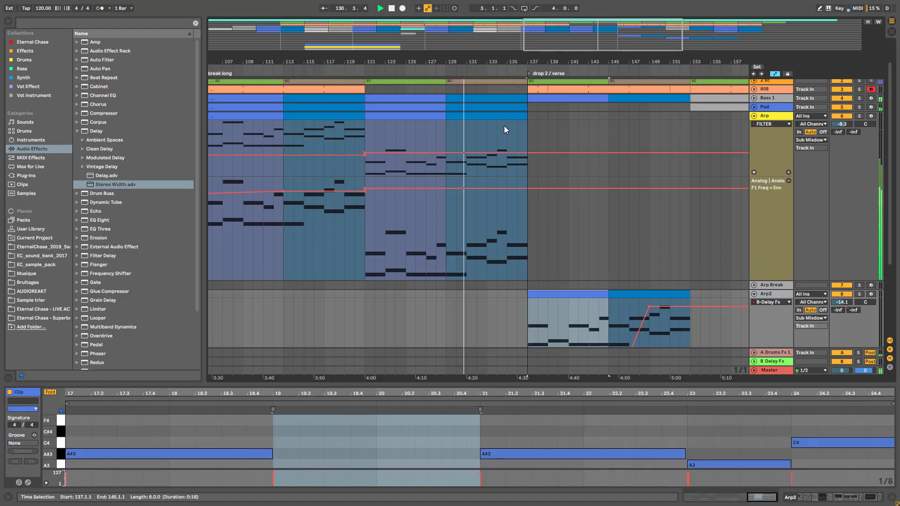
pyautogui.click(493, 117)
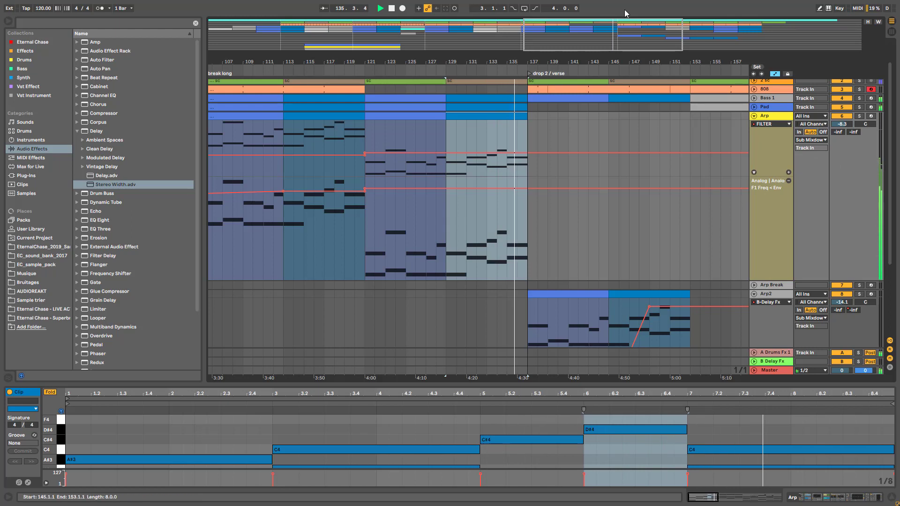
pyautogui.moveTo(609, 34); pyautogui.dragTo(610, 7)
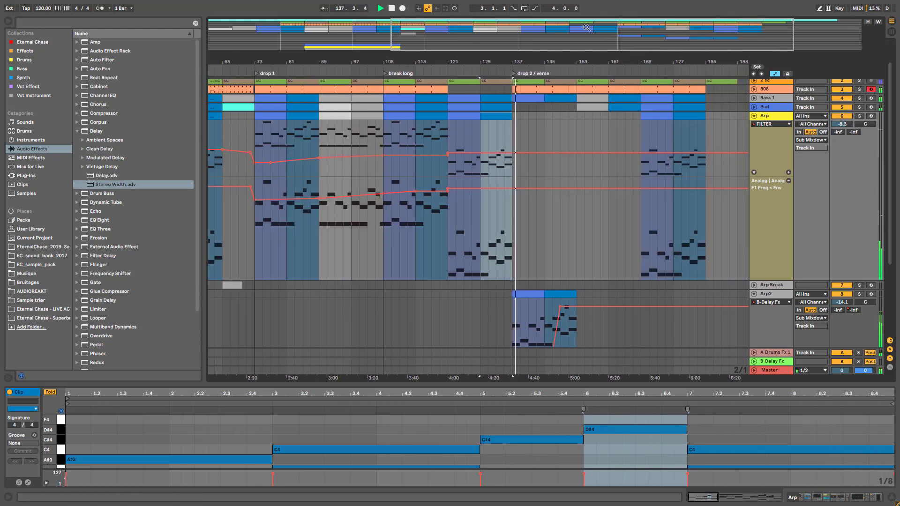
# Stop playback around drop 2 and collapse the Arp and Arp2 tracks.
pyautogui.moveTo(583, 41); pyautogui.dragTo(618, 65)
pyautogui.press('space')
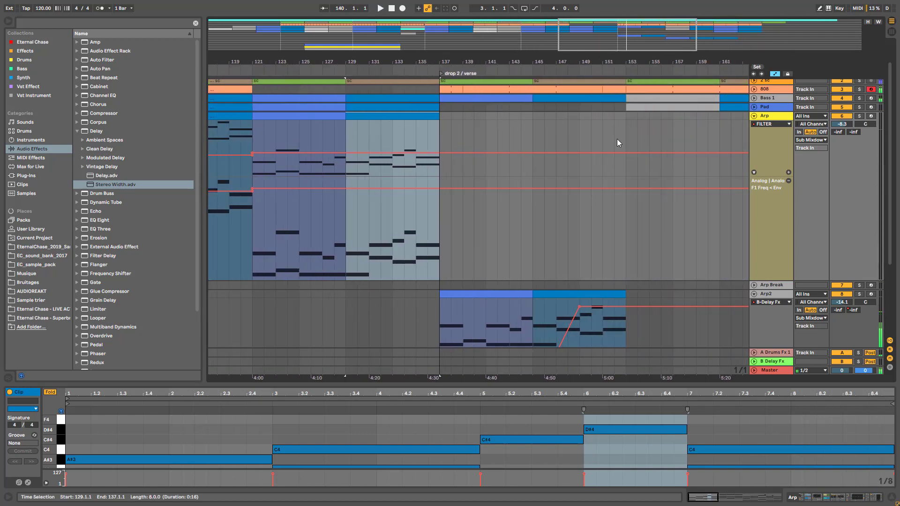
pyautogui.click(754, 116)
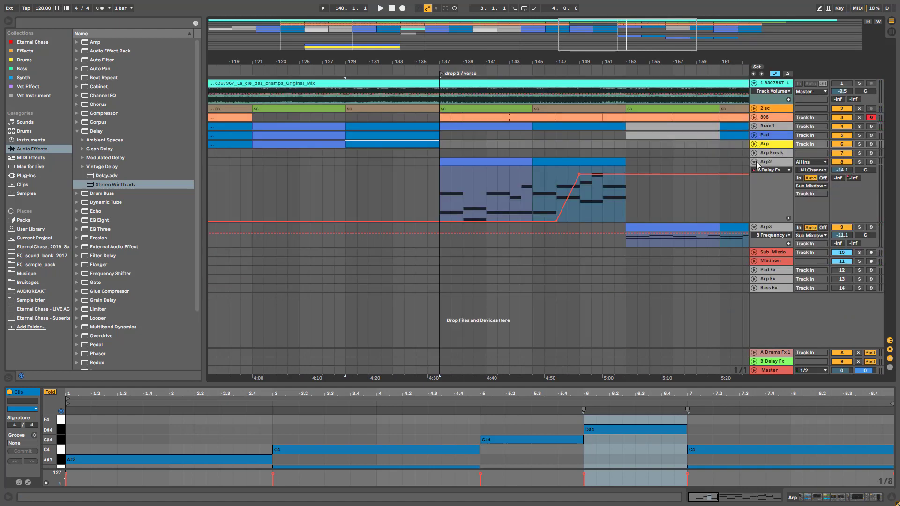
pyautogui.click(754, 162)
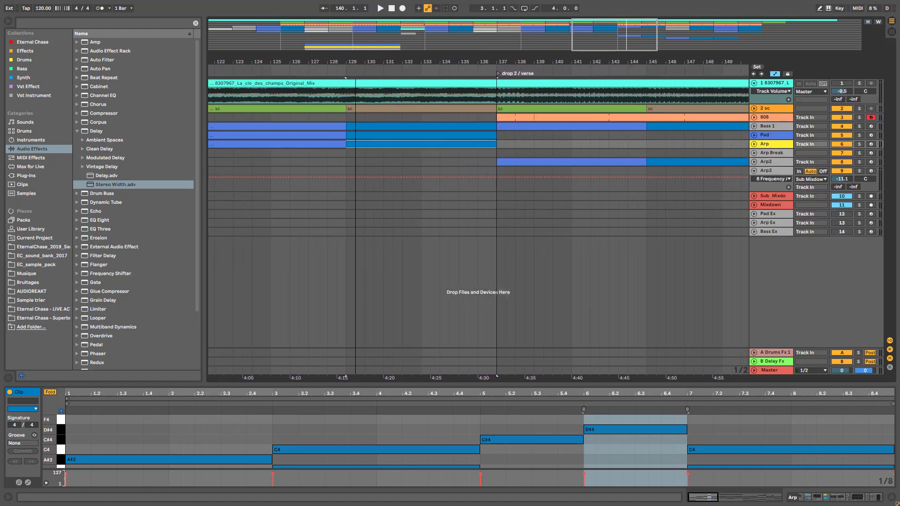
# Expand and solo the Arp2 track, and select its first clip at bar 137.
pyautogui.moveTo(618, 35); pyautogui.dragTo(618, 33)
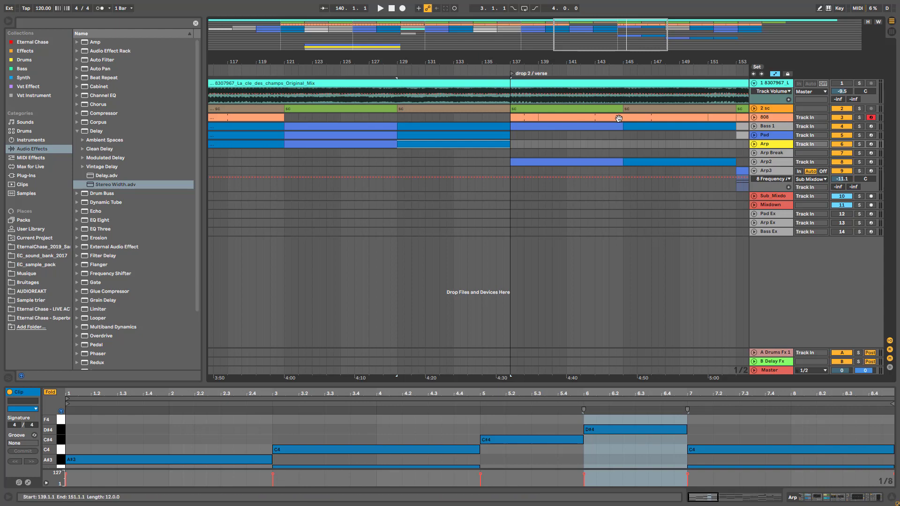
pyautogui.click(754, 161)
pyautogui.click(482, 182)
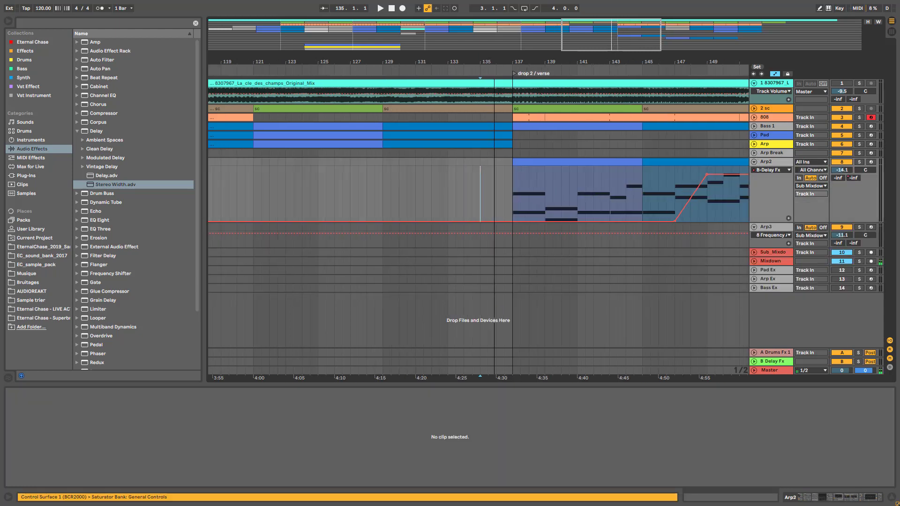
pyautogui.moveTo(494, 62); pyautogui.dragTo(398, 223)
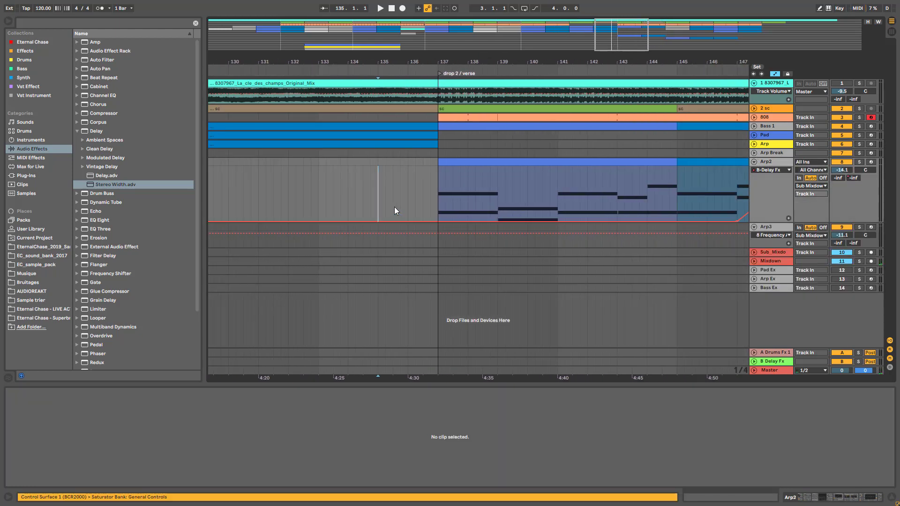
pyautogui.click(860, 162)
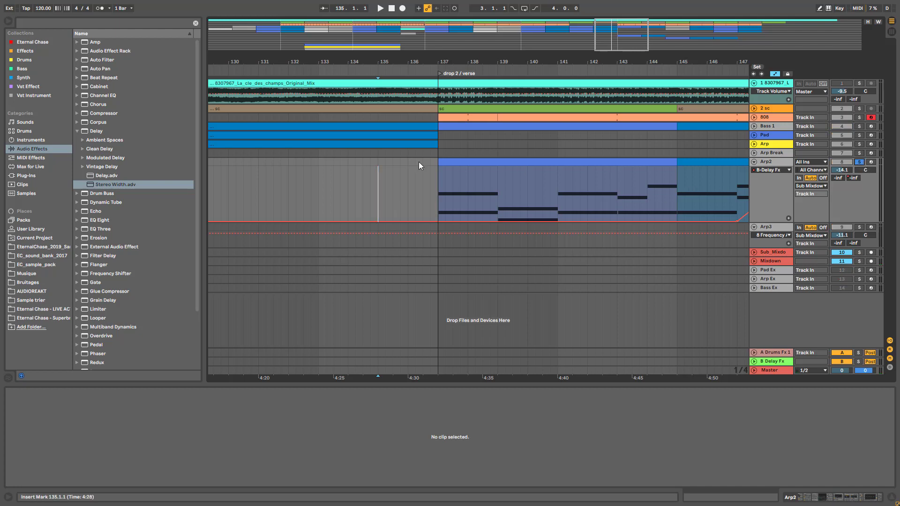
pyautogui.click(482, 160)
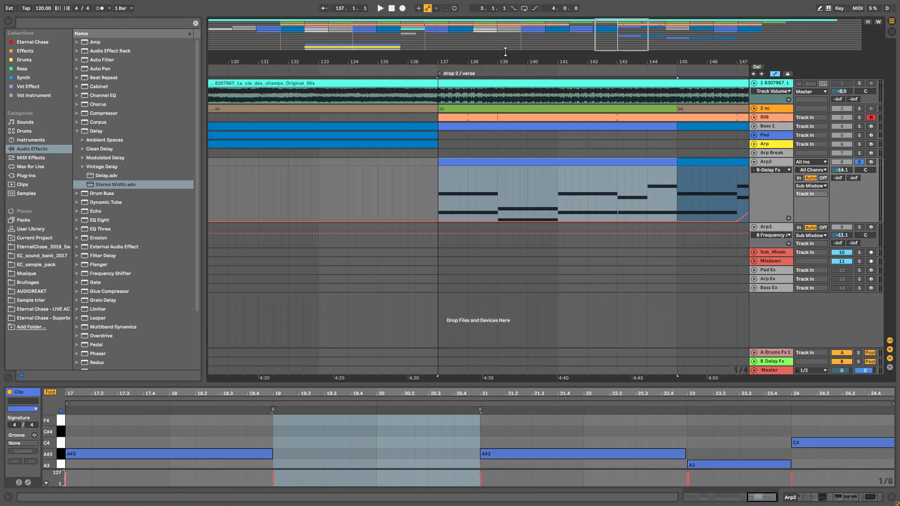
# View the expanded Pad track's notes and bring the Arp track's notes back into view above Arp2 for comparison.
pyautogui.moveTo(628, 43); pyautogui.dragTo(627, 23)
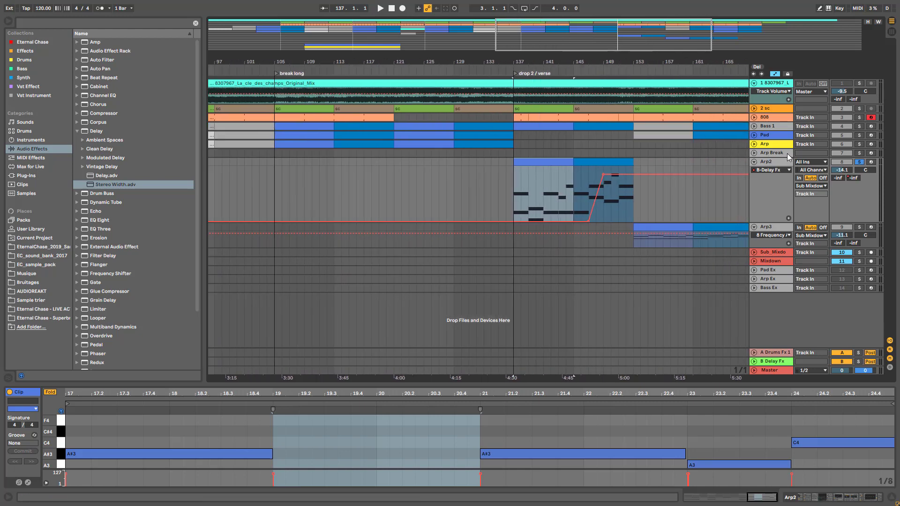
pyautogui.click(759, 139)
pyautogui.click(755, 136)
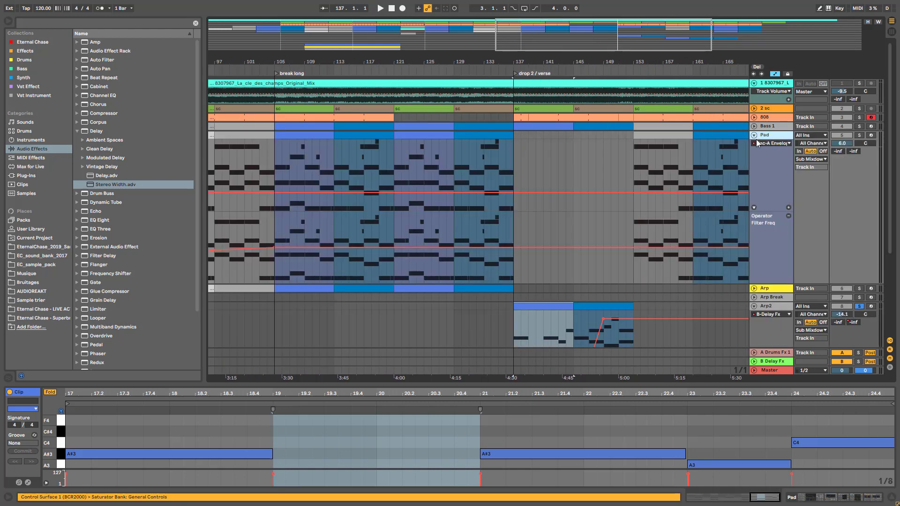
pyautogui.scroll(-3, 634, 195)
pyautogui.moveTo(547, 40); pyautogui.dragTo(548, 26)
# Try copying the Arp clip at bar 129 onto Arp2 after its last clip, at bar 153, and delete the copy.
pyautogui.moveTo(469, 88); pyautogui.dragTo(573, 294)
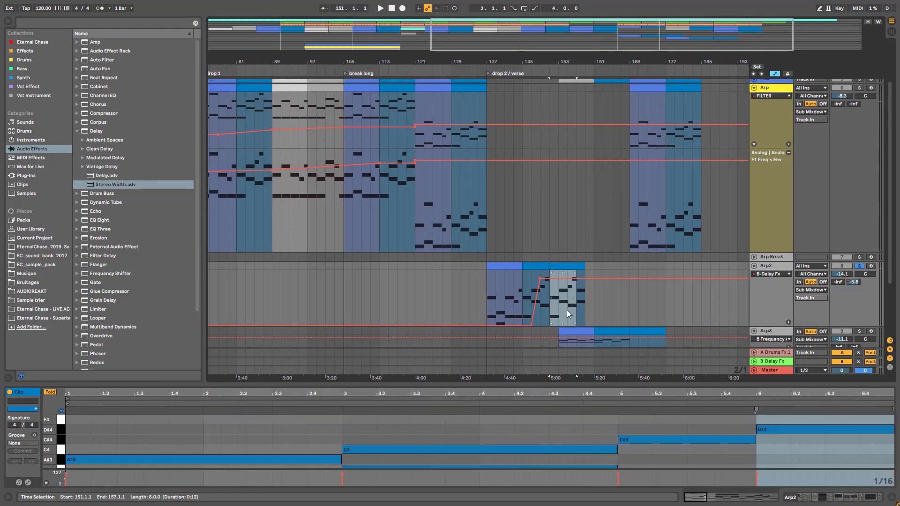
pyautogui.hotkey('ctrl', 'z')
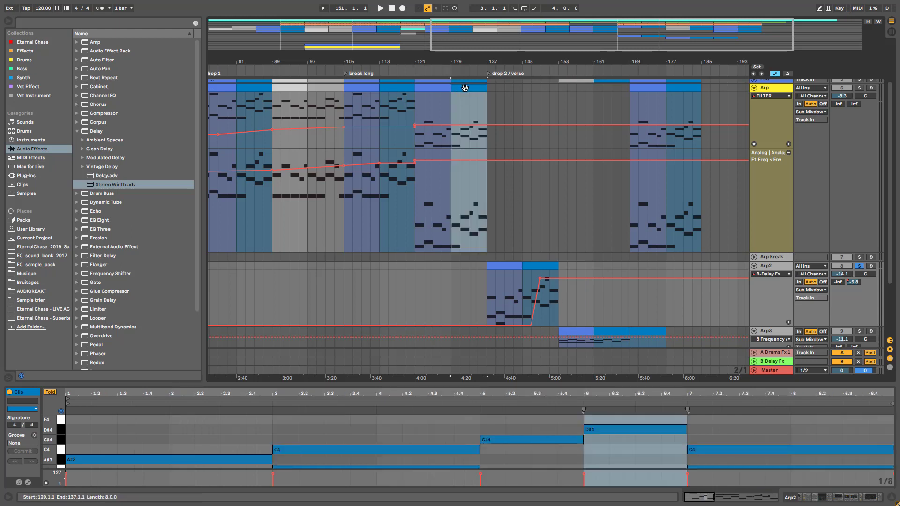
pyautogui.moveTo(464, 88); pyautogui.dragTo(578, 309)
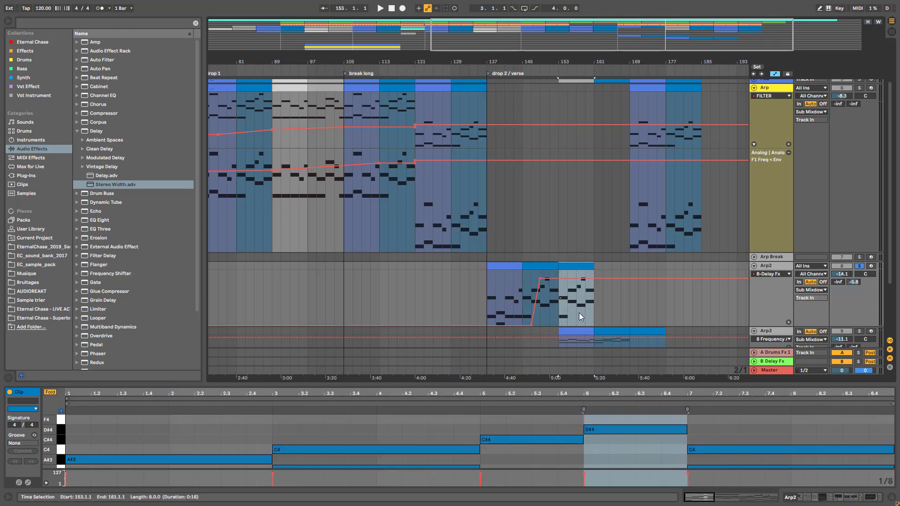
pyautogui.scroll(-2, 581, 277)
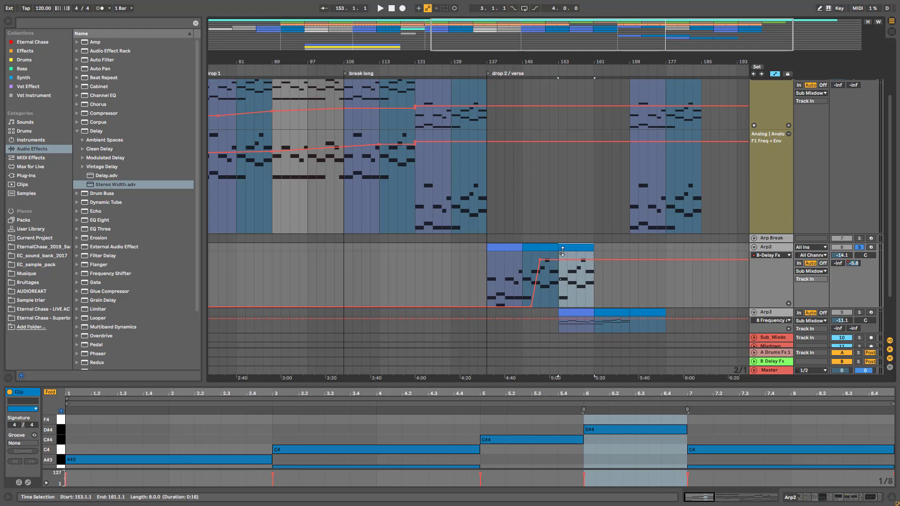
pyautogui.press('Delete')
# Copy the Arp clip at bar 121 onto the Arp2 track at bar 129 and open its notes.
pyautogui.scroll(4, 558, 235)
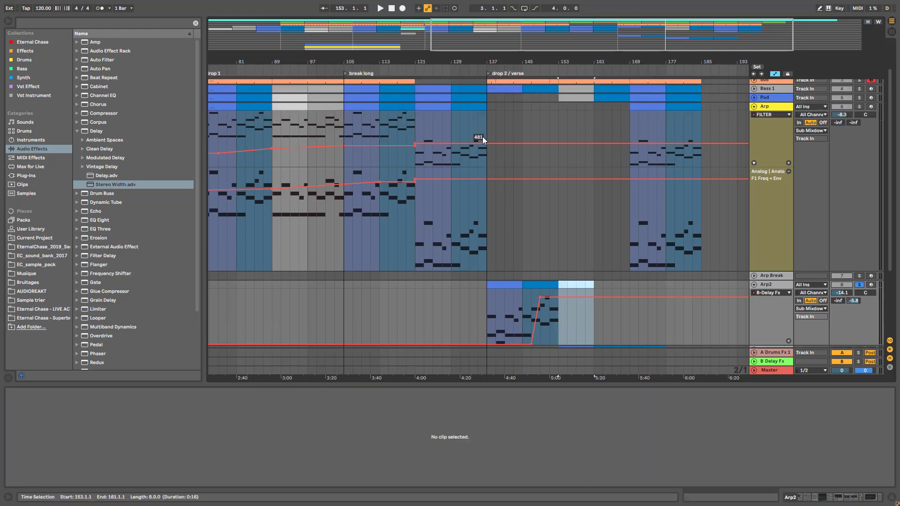
pyautogui.moveTo(433, 109); pyautogui.dragTo(469, 303)
pyautogui.scroll(-2, 488, 314)
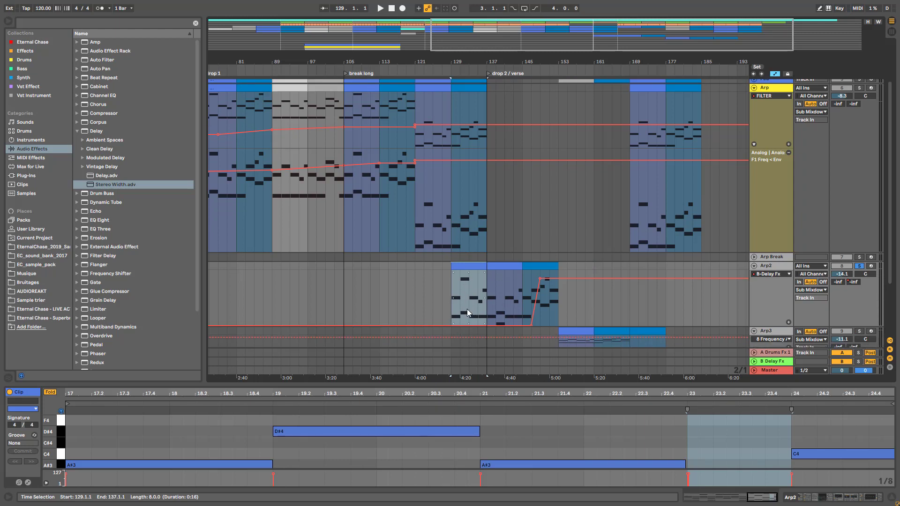
pyautogui.doubleClick(467, 268)
# Lower the D#4 note by an octave to D#3 in an enlarged note editor, and delete the copied clip from Arp2.
pyautogui.moveTo(491, 383); pyautogui.dragTo(490, 264)
pyautogui.moveTo(382, 336); pyautogui.dragTo(377, 300)
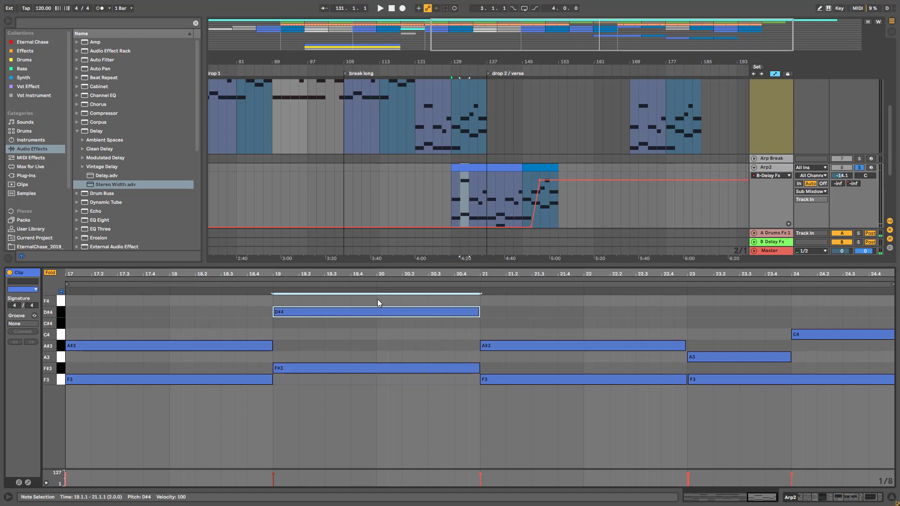
pyautogui.hotkey('shift', 'Down')
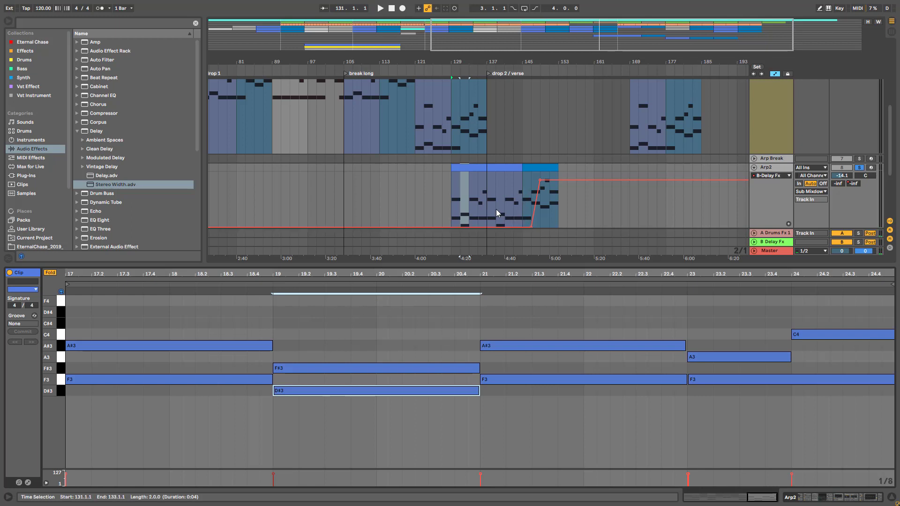
pyautogui.click(464, 175)
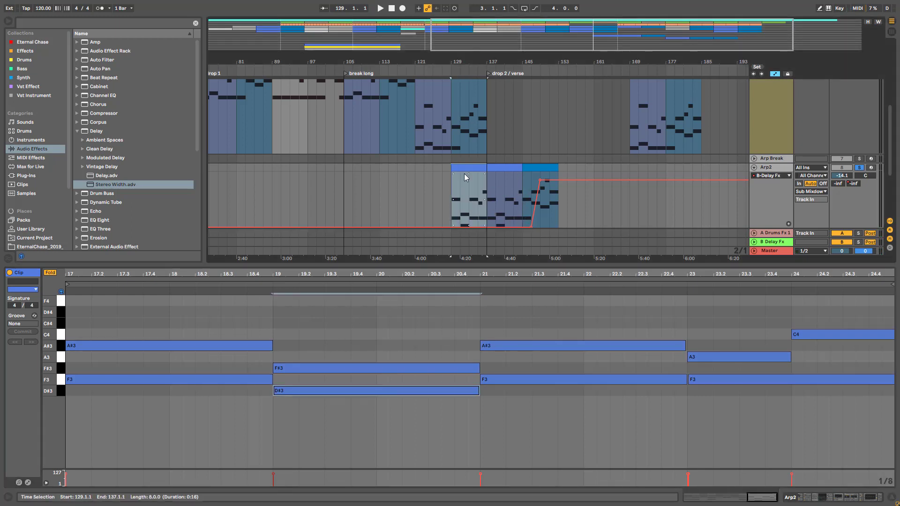
pyautogui.press('Delete')
# Collapse the Arp and Arp2 tracks and expand Arp3 to show its notes.
pyautogui.scroll(3, 736, 159)
pyautogui.click(754, 145)
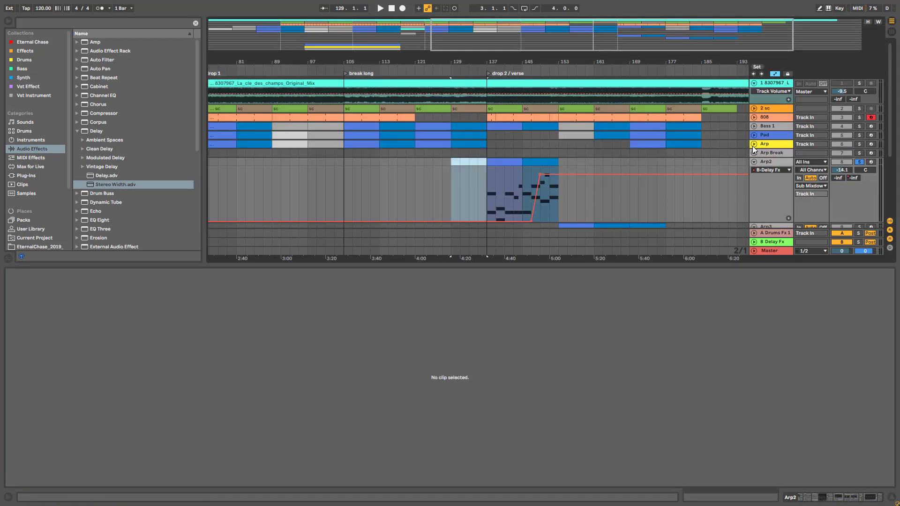
pyautogui.click(753, 162)
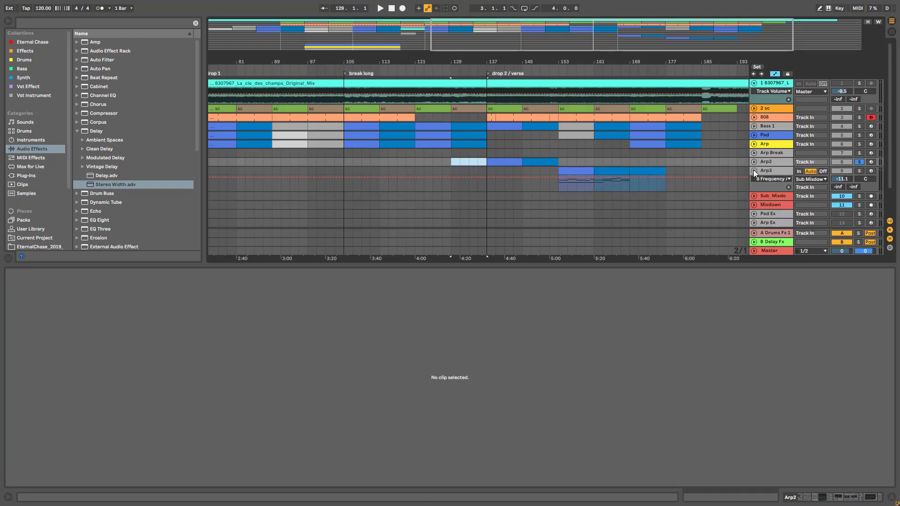
pyautogui.click(753, 171)
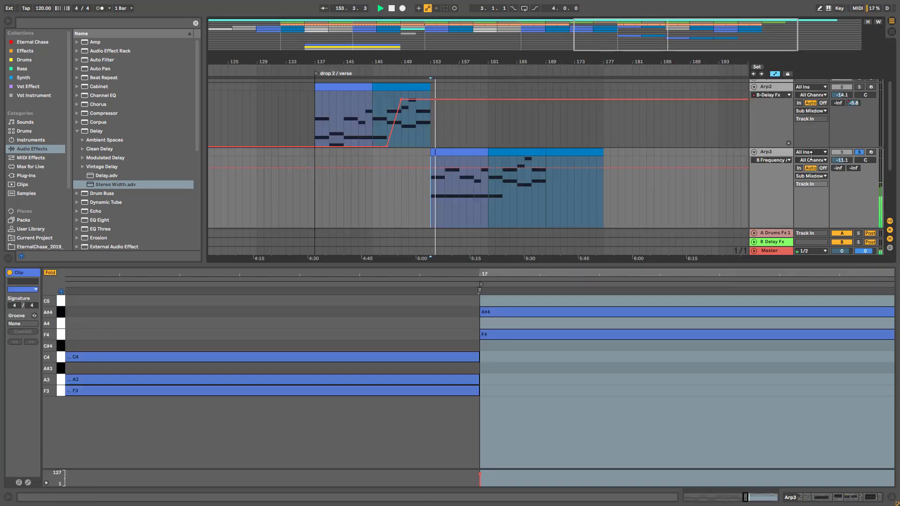
# Unsolo Arp3 while playing from bar 153 to hear it in the full mix, and stop playback.
pyautogui.scroll(3, 811, 156)
pyautogui.click(860, 190)
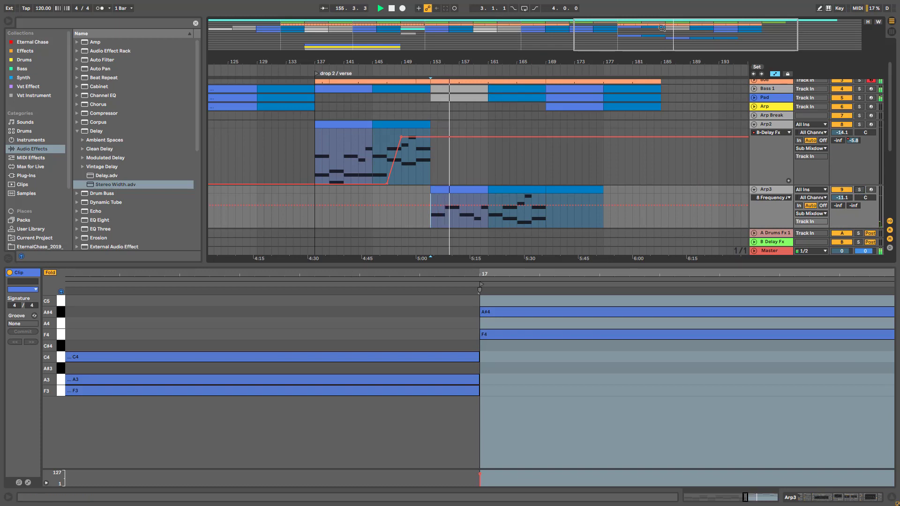
pyautogui.moveTo(389, 62); pyautogui.dragTo(524, 99)
pyautogui.press('space')
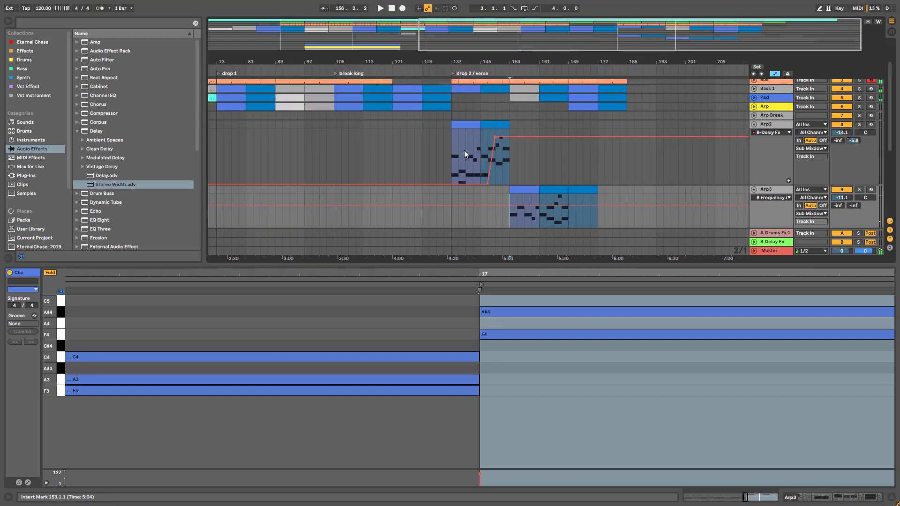
# Listen to Arp2 soloed from bar 145 and Arp soloed from bar 121, checking the Arp track's notes.
pyautogui.click(481, 152)
pyautogui.click(860, 125)
pyautogui.press('space')
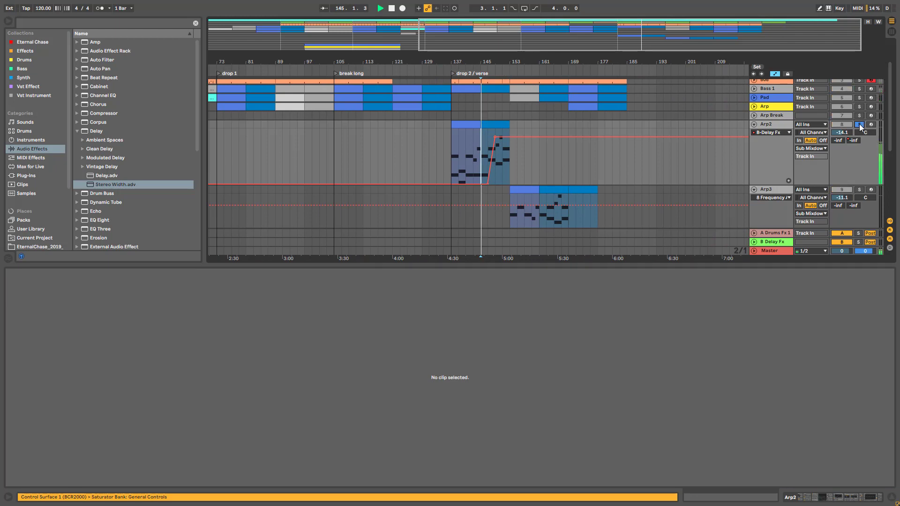
pyautogui.press('space')
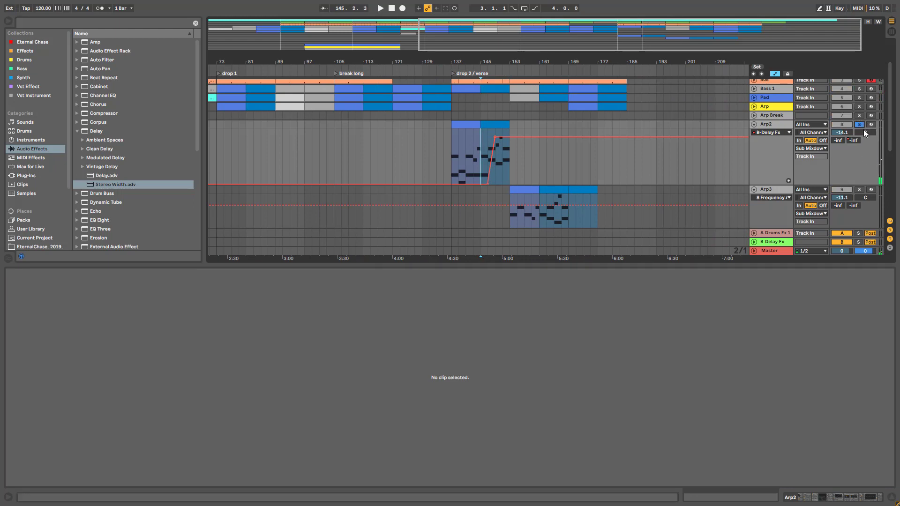
pyautogui.click(402, 105)
pyautogui.press('space')
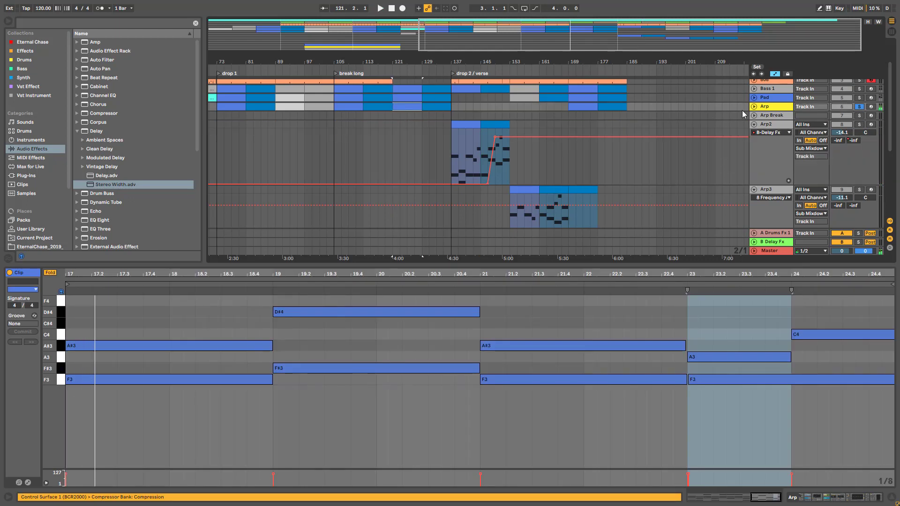
pyautogui.click(754, 107)
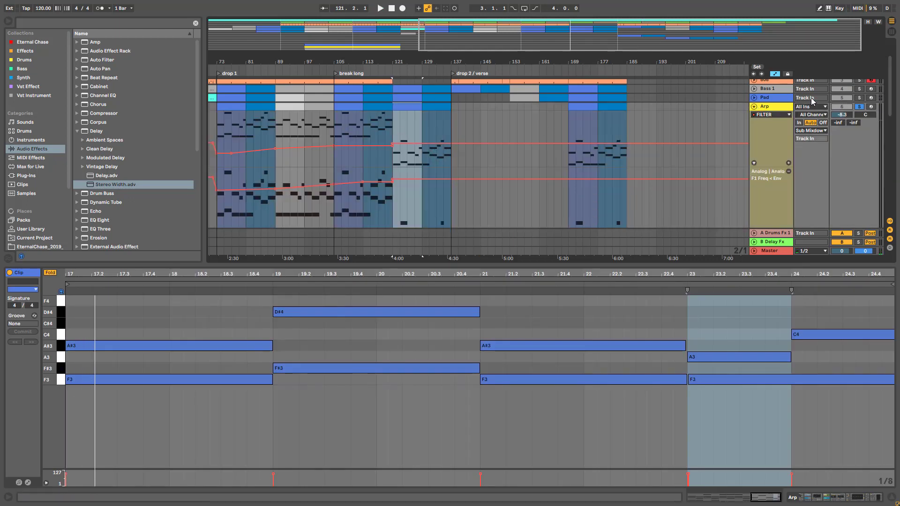
pyautogui.click(755, 108)
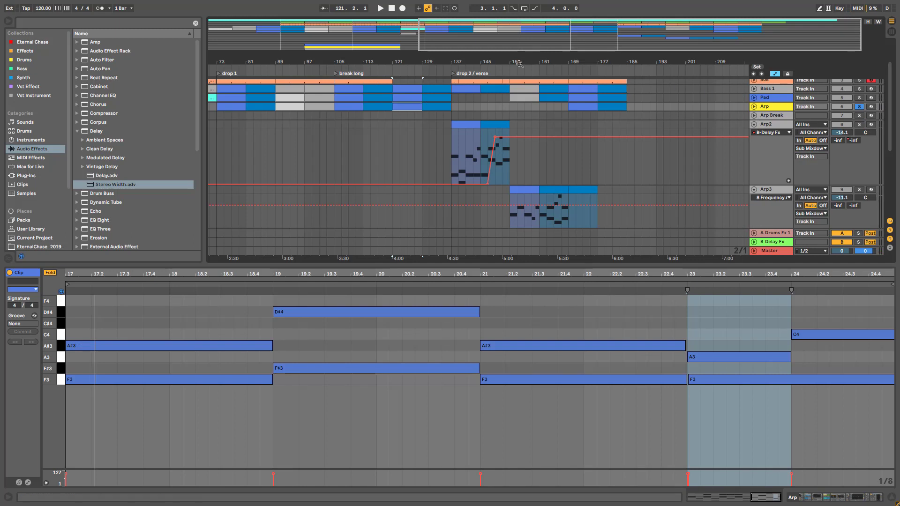
# Copy the two Arp clips at bars 121 and 129 to bar 153 on the Arp track, alongside the Arp3 clips.
pyautogui.moveTo(529, 62); pyautogui.dragTo(606, 61)
pyautogui.scroll(-2, 605, 115)
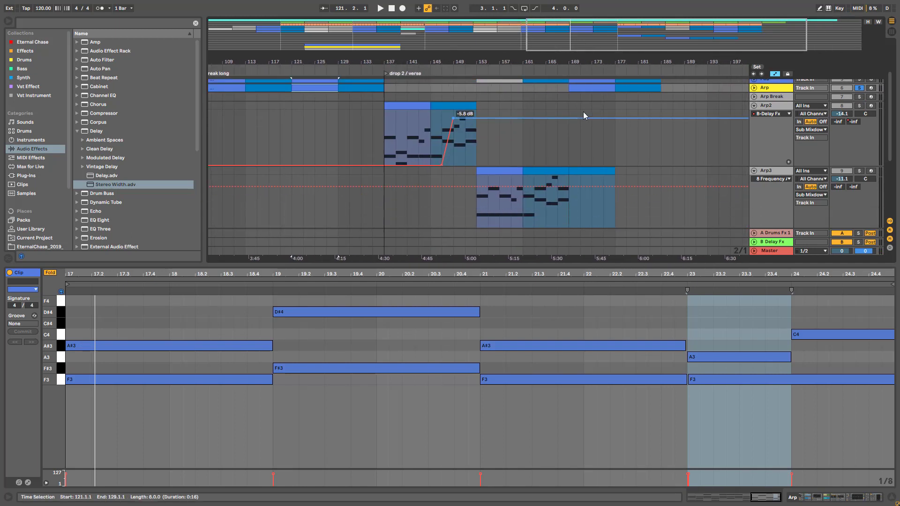
pyautogui.scroll(1, 649, 108)
pyautogui.click(753, 97)
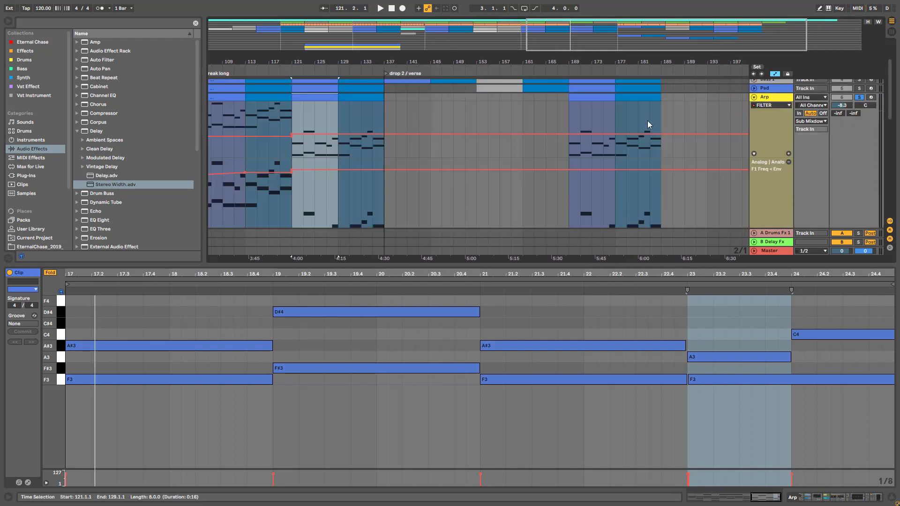
pyautogui.scroll(-1, 648, 120)
pyautogui.scroll(1, 405, 128)
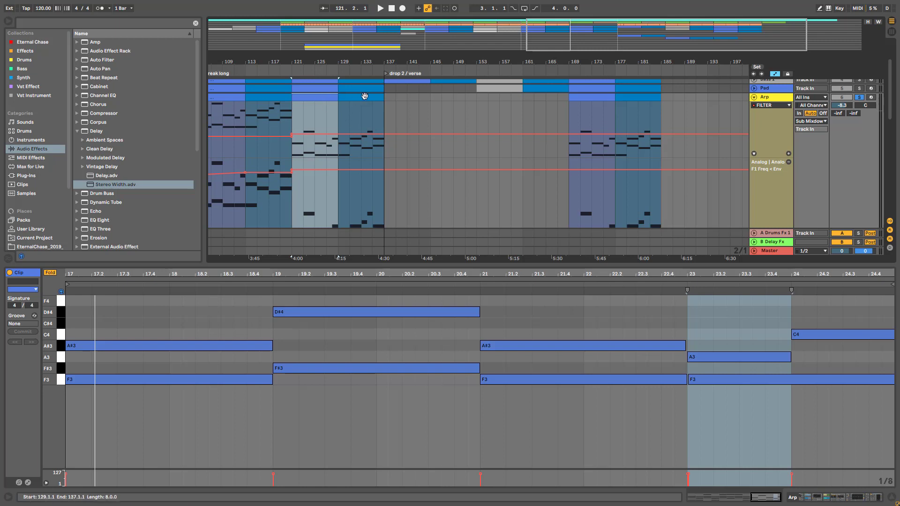
pyautogui.moveTo(365, 96); pyautogui.dragTo(544, 104)
pyautogui.scroll(-3, 752, 215)
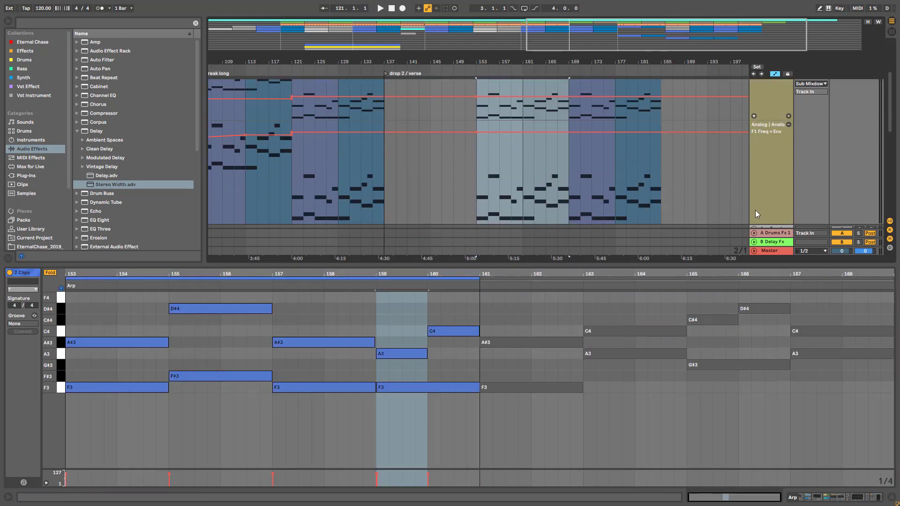
# Reduce the note editor's height and move the Arp3 track above Arp2.
pyautogui.moveTo(760, 265); pyautogui.dragTo(766, 384)
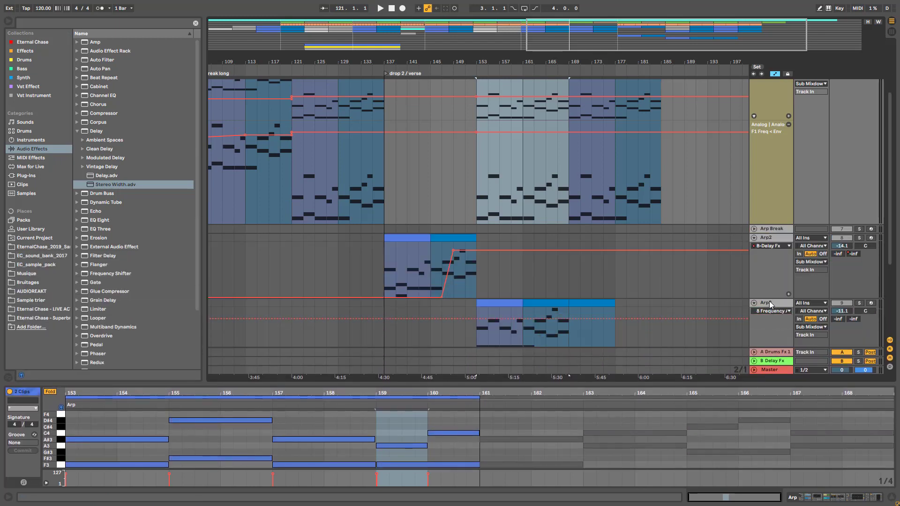
pyautogui.click(768, 304)
pyautogui.moveTo(768, 247); pyautogui.dragTo(769, 244)
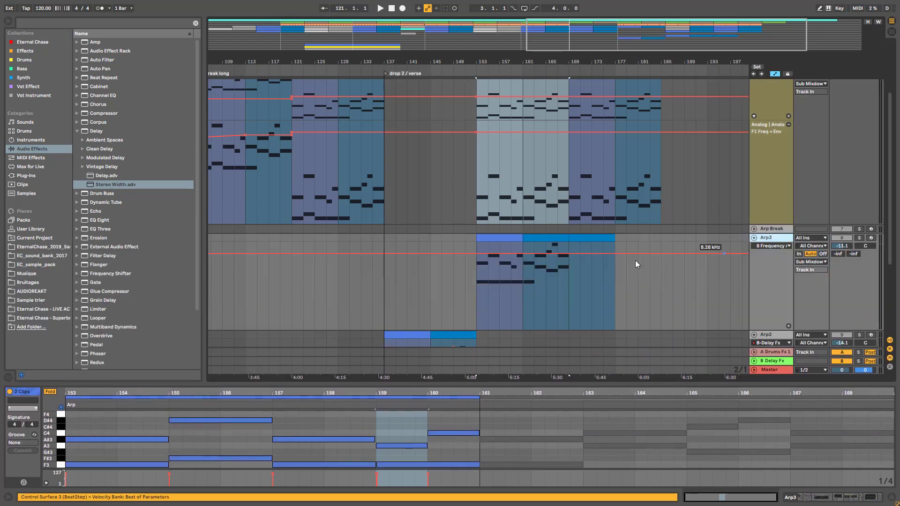
# Remove the extra Analog F1 Freq < Env automation lane from the Arp track and increase the track's height.
pyautogui.scroll(2, 505, 232)
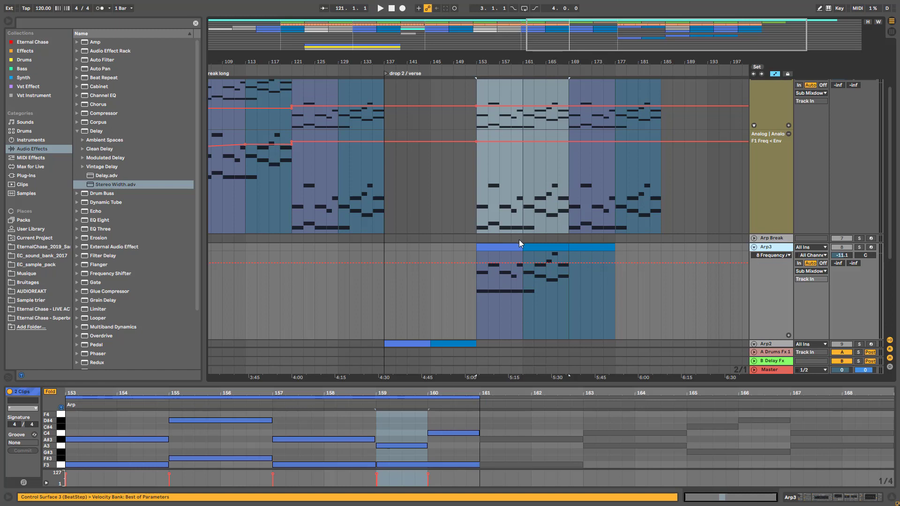
pyautogui.scroll(2, 518, 237)
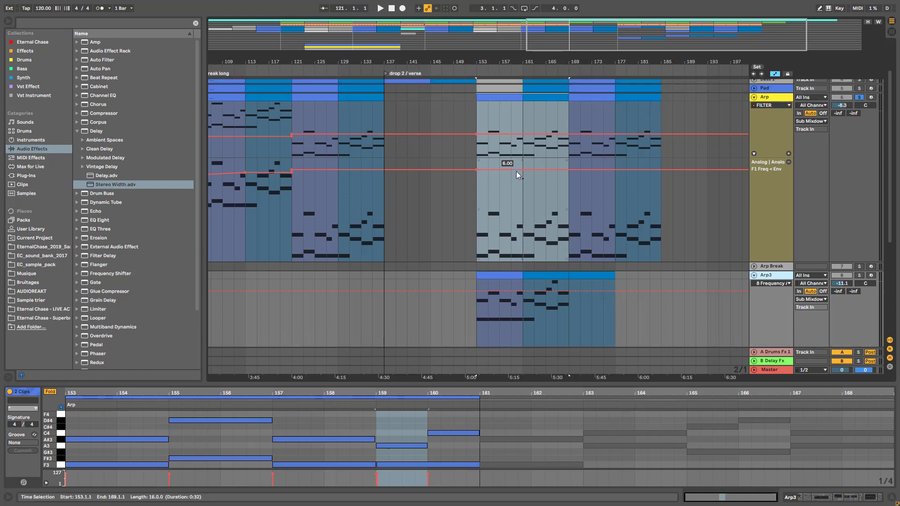
pyautogui.click(507, 98)
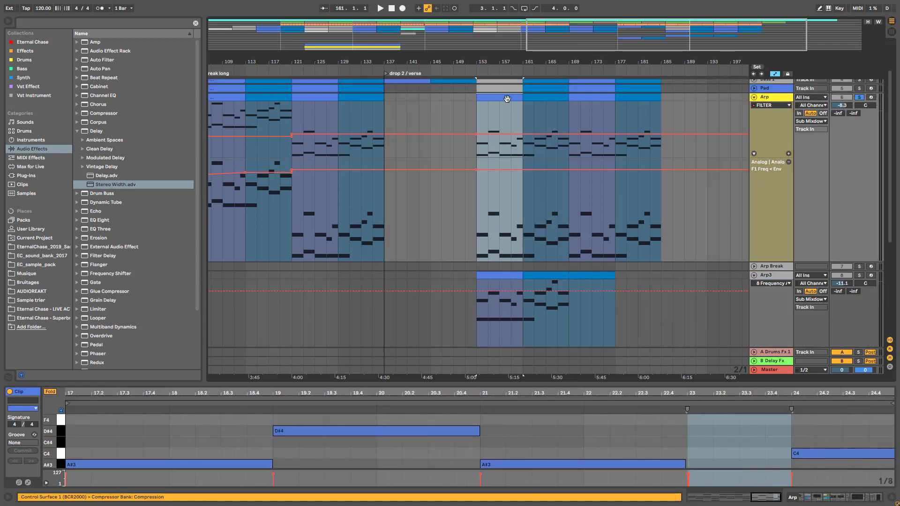
pyautogui.click(603, 134)
pyautogui.click(788, 161)
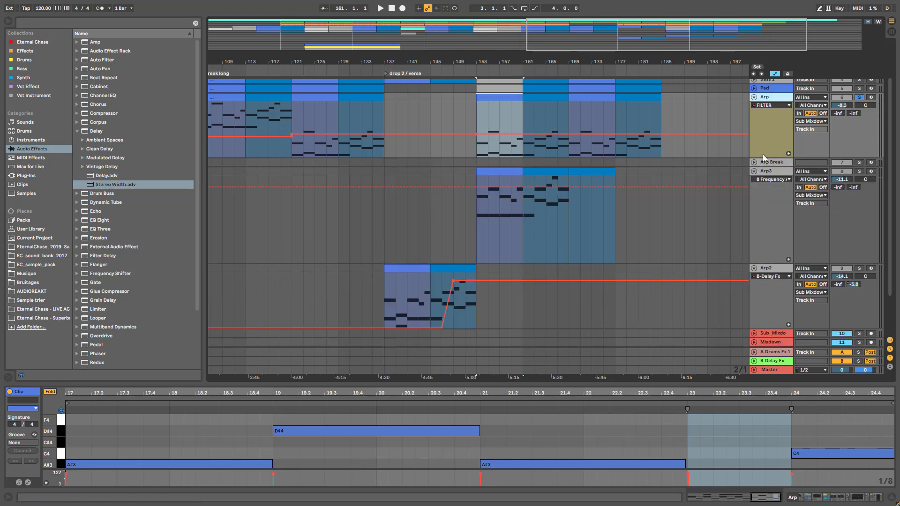
pyautogui.moveTo(763, 156); pyautogui.dragTo(763, 180)
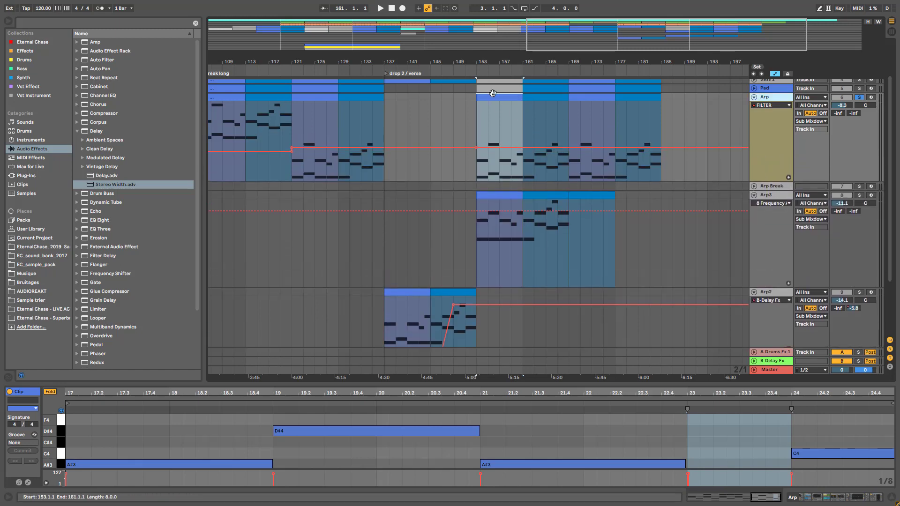
# Move the Arp clip at bar 153 to bar 145 on the Arp3 track and transpose all its notes up one octave.
pyautogui.moveTo(492, 92); pyautogui.dragTo(451, 238)
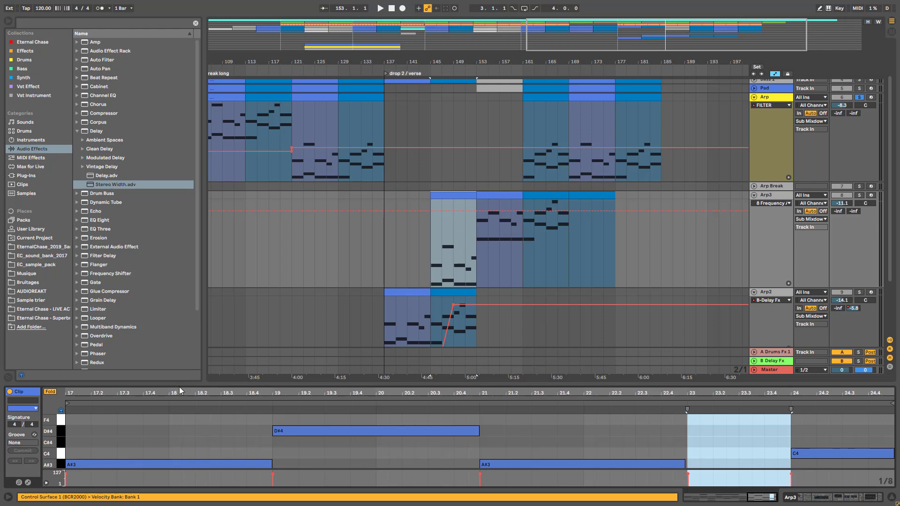
pyautogui.moveTo(183, 384); pyautogui.dragTo(187, 229)
pyautogui.moveTo(842, 397); pyautogui.dragTo(1, 257)
pyautogui.hotkey('shift', 'Up')
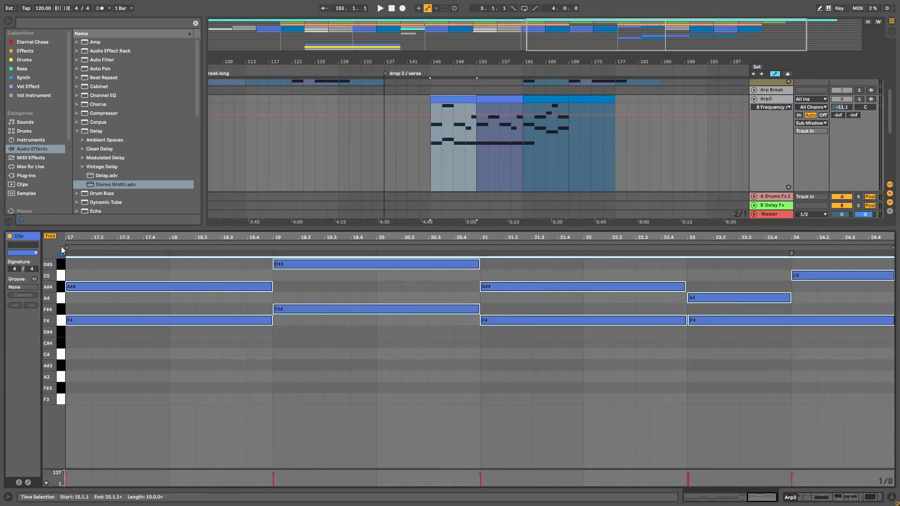
# Turn off note folding and lower the clip's bar 19 notes from F#4 to F4 and from D#5 to C5.
pyautogui.click(50, 236)
pyautogui.moveTo(49, 281); pyautogui.dragTo(88, 425)
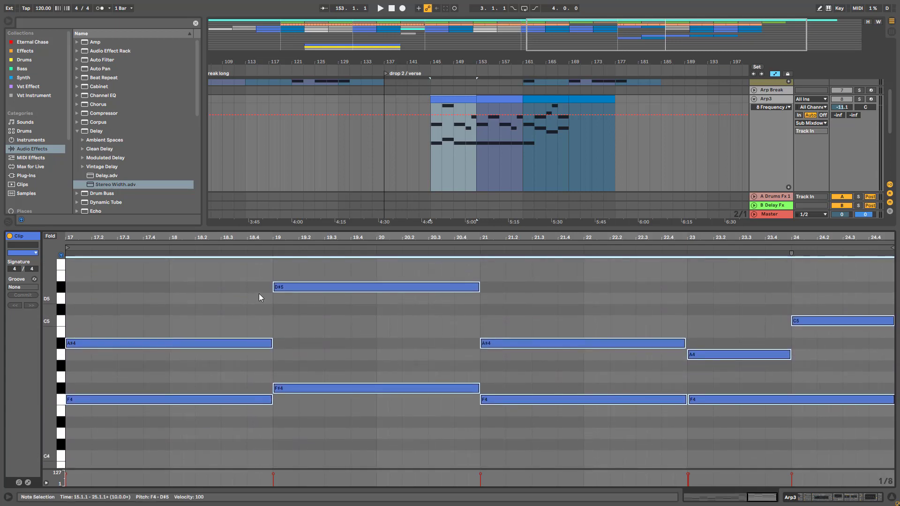
pyautogui.click(345, 388)
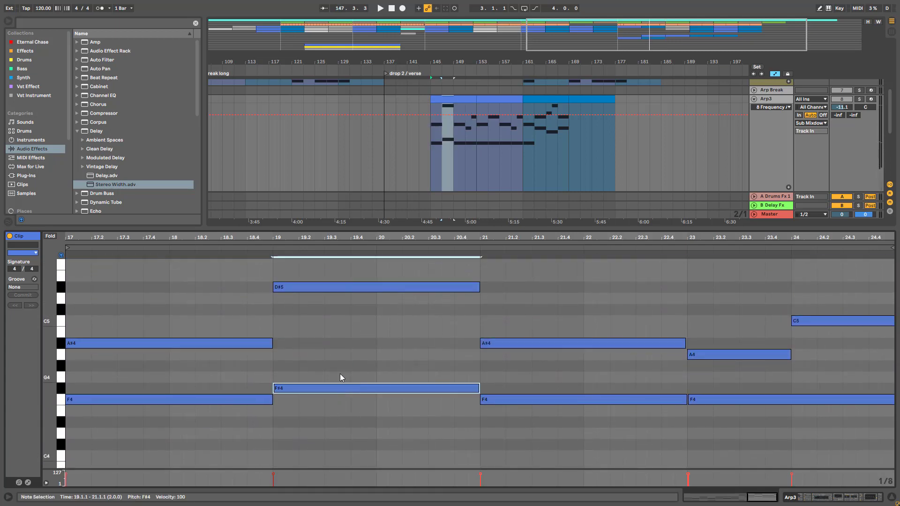
pyautogui.press('Down')
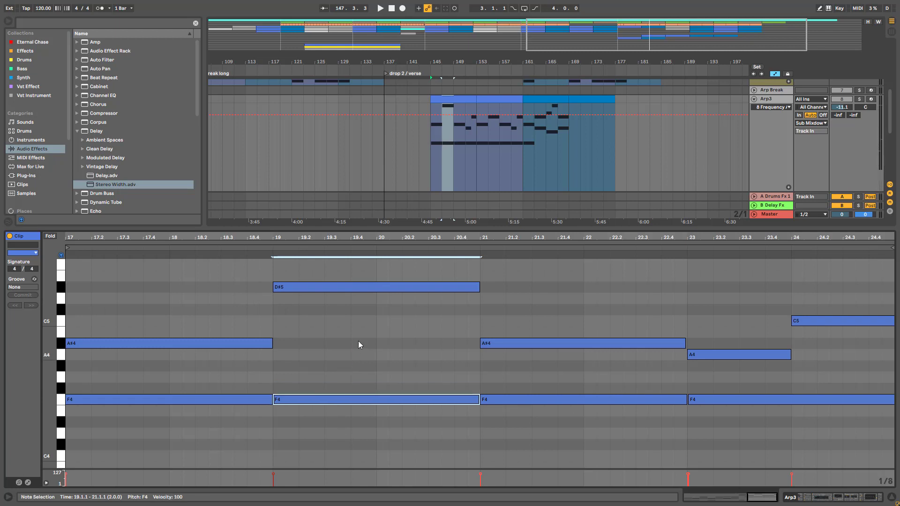
pyautogui.click(349, 287)
pyautogui.press('Down')
pyautogui.press('Down')
pyautogui.press('Down')
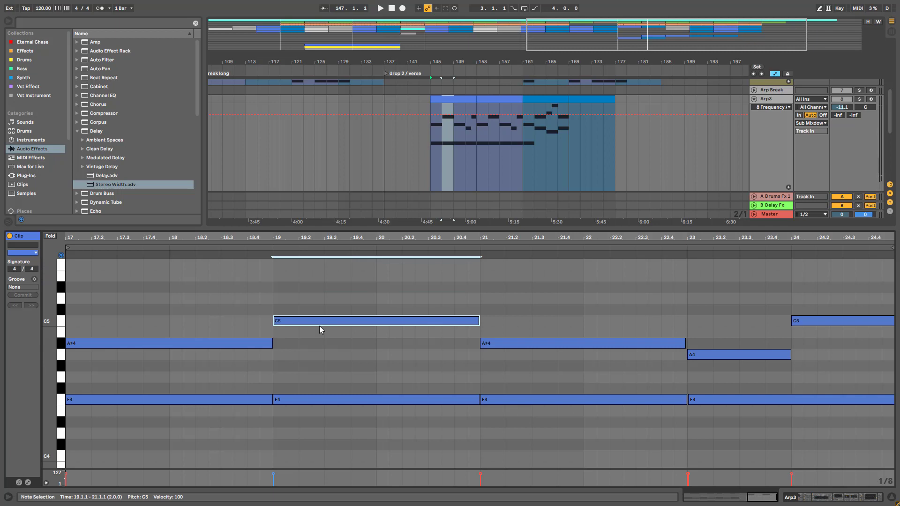
# Delete the clip at bar 145 on the Arp3 track.
pyautogui.scroll(7, 584, 117)
pyautogui.scroll(-5, 583, 122)
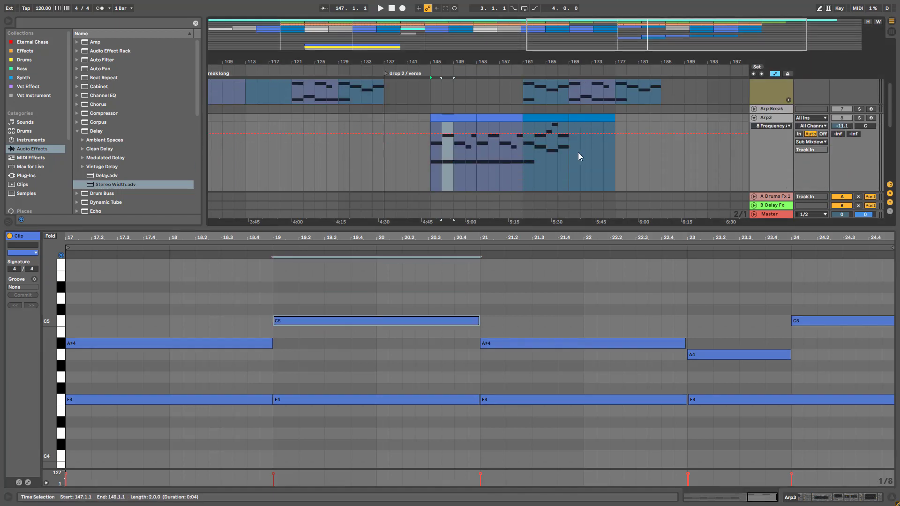
pyautogui.click(454, 120)
pyautogui.press('Delete')
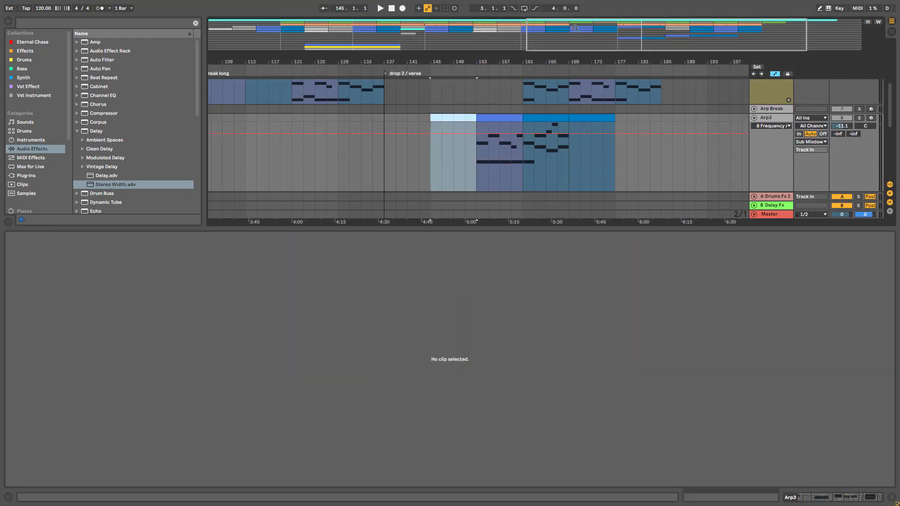
# Reduce the clip editor's height and fold the Arp, Arp3 and Arp2 tracks to get a compact view of the whole arrangement.
pyautogui.moveTo(575, 29); pyautogui.dragTo(575, 7)
pyautogui.moveTo(486, 228); pyautogui.dragTo(487, 355)
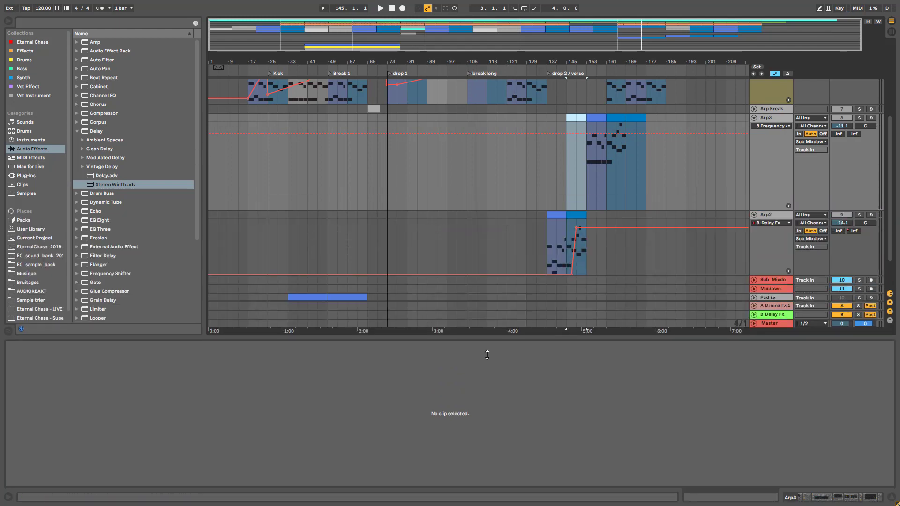
pyautogui.scroll(2, 755, 142)
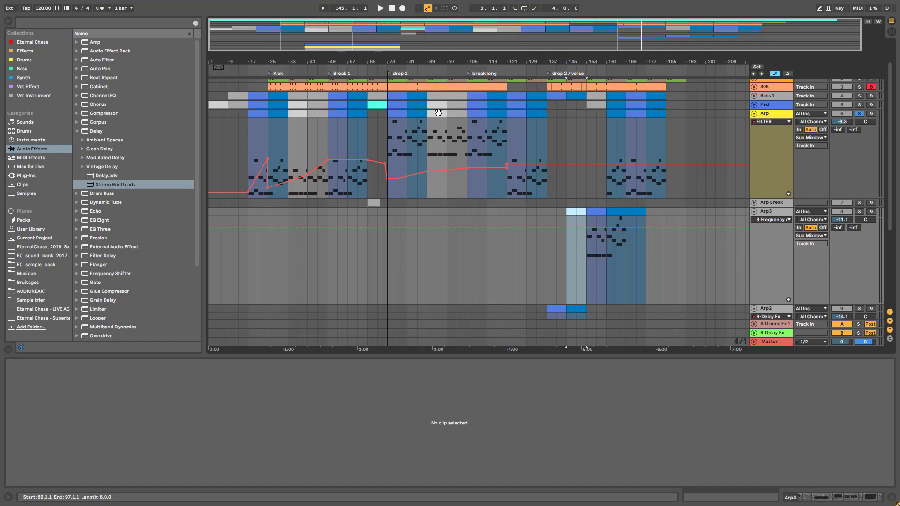
pyautogui.click(438, 113)
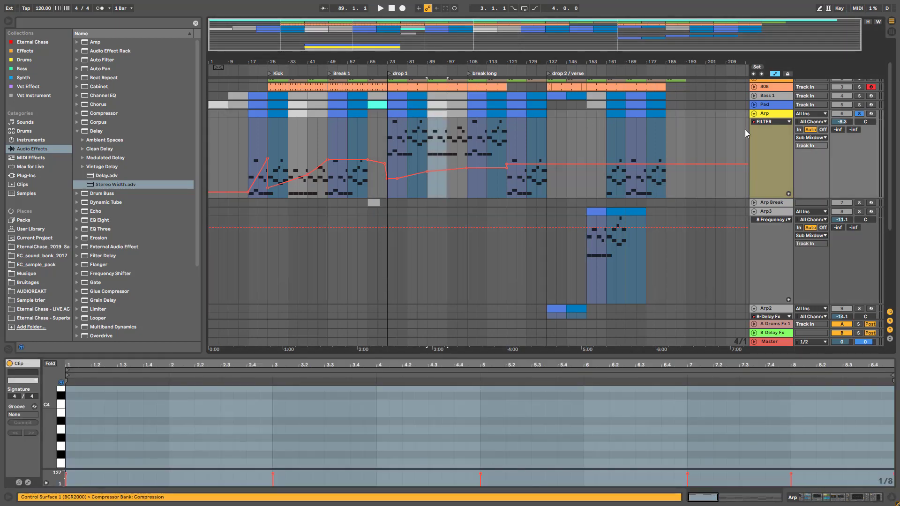
pyautogui.click(753, 113)
pyautogui.click(754, 131)
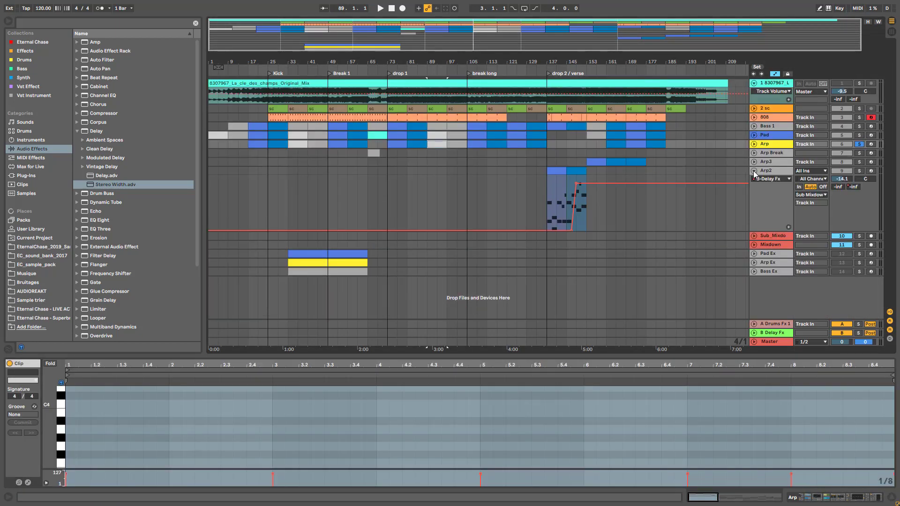
pyautogui.click(753, 171)
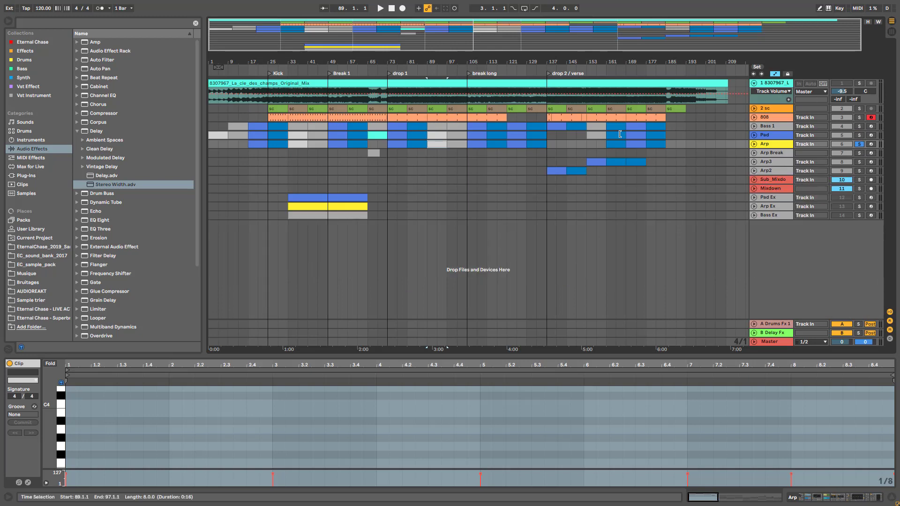
# Unfold the Arp and Pad tracks to compare their clips across the sections, and fold the Pad track again.
pyautogui.click(779, 347)
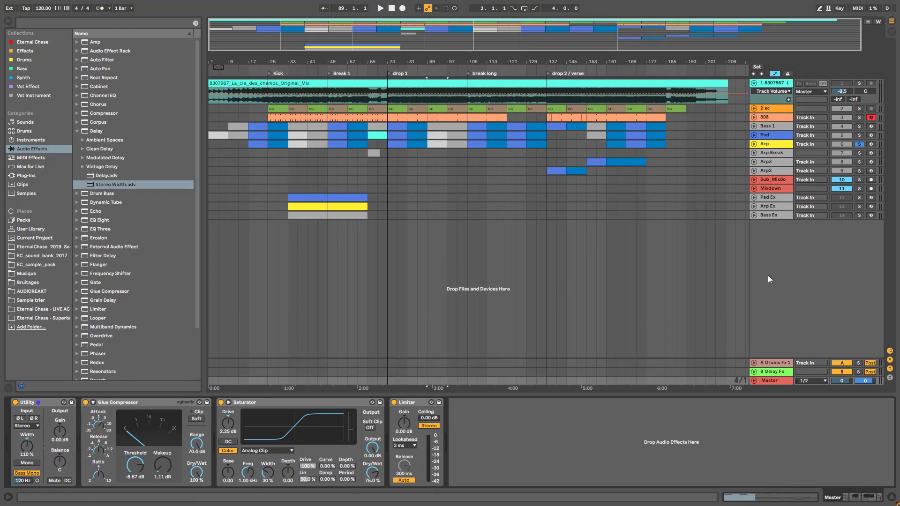
pyautogui.moveTo(578, 47); pyautogui.dragTo(609, 106)
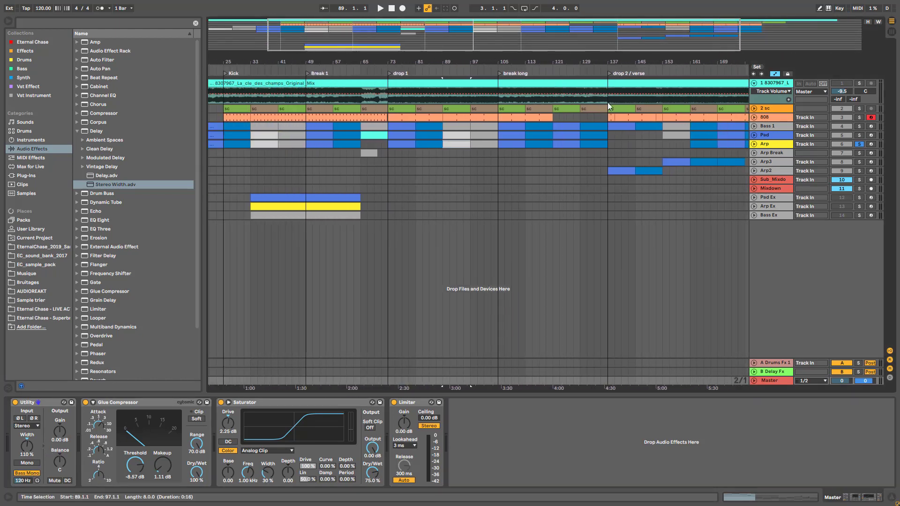
pyautogui.click(753, 144)
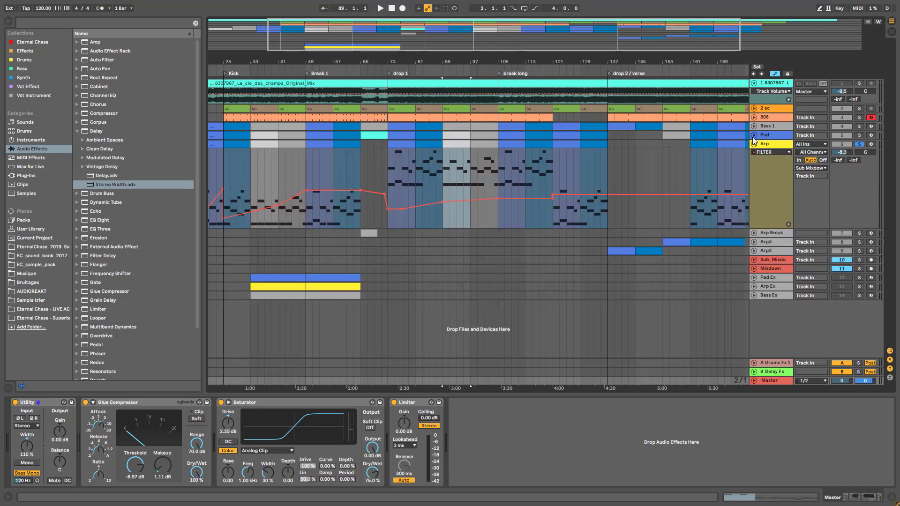
pyautogui.click(753, 135)
pyautogui.scroll(-3, 260, 193)
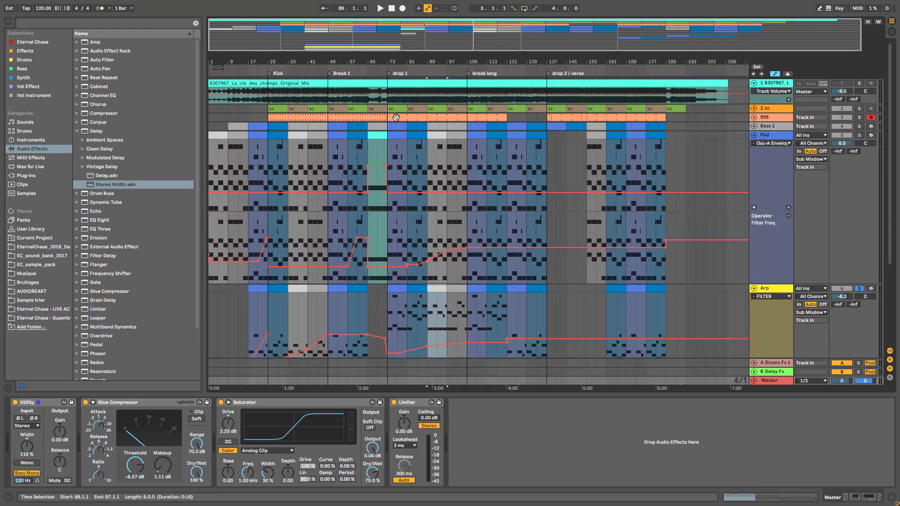
pyautogui.click(294, 147)
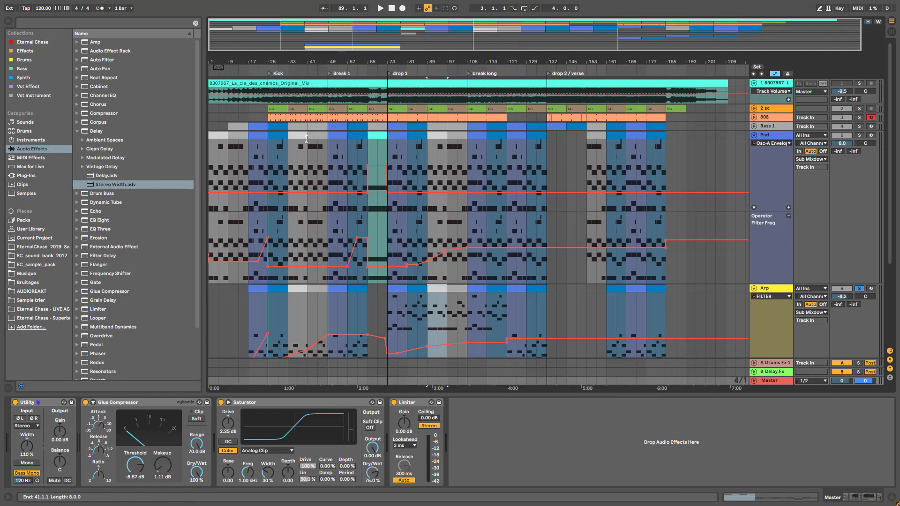
pyautogui.click(494, 135)
pyautogui.scroll(-2, 760, 120)
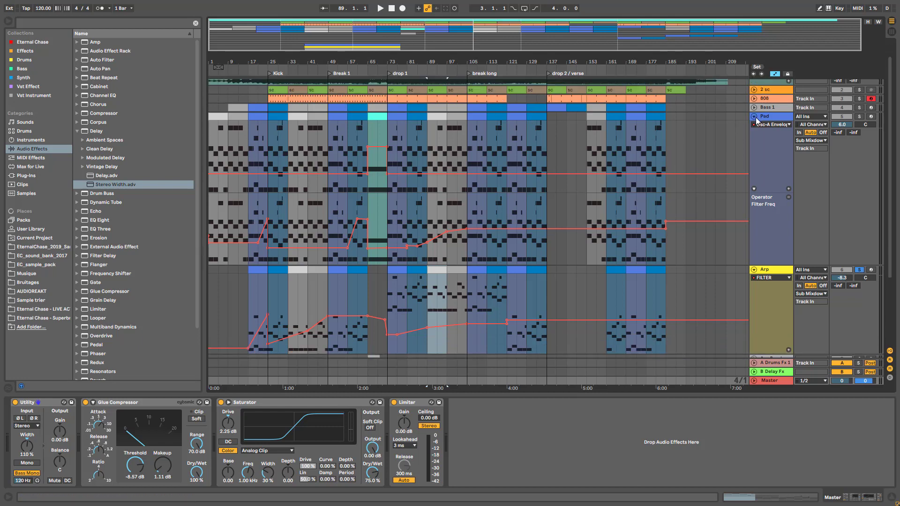
pyautogui.click(754, 117)
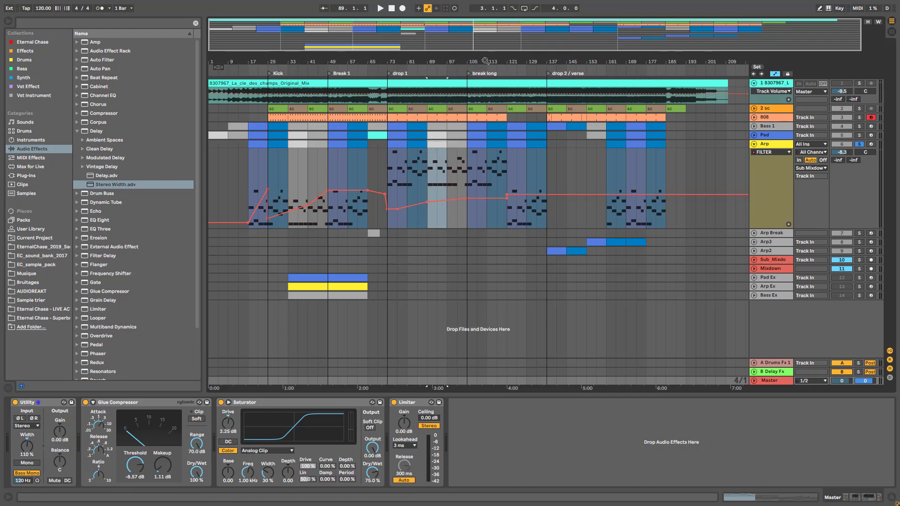
# Open the Pad clip at bar 81 in the note editor and turn off the Arp track's solo.
pyautogui.moveTo(495, 44); pyautogui.dragTo(495, 58)
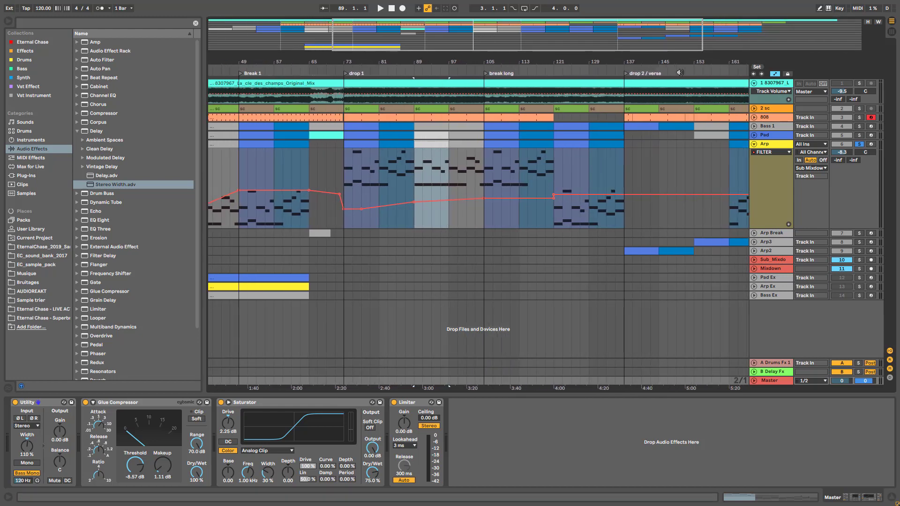
pyautogui.click(754, 135)
pyautogui.doubleClick(400, 135)
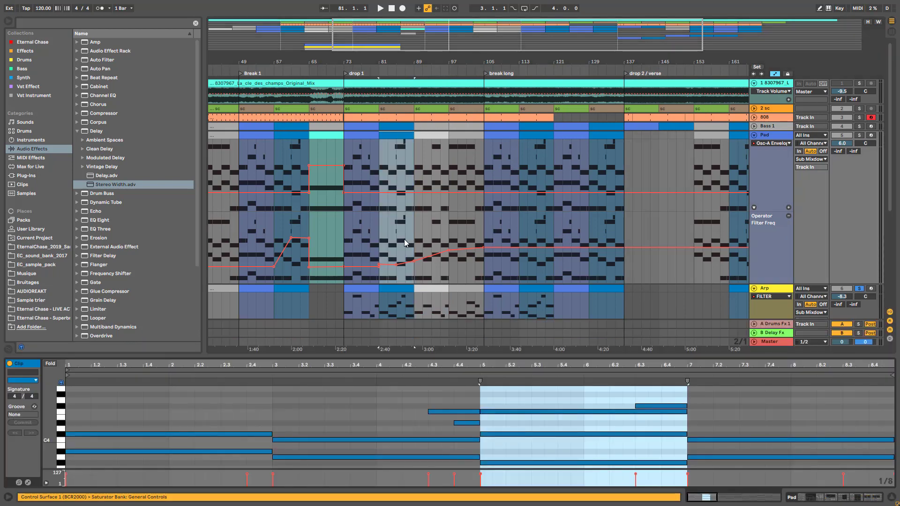
pyautogui.click(643, 407)
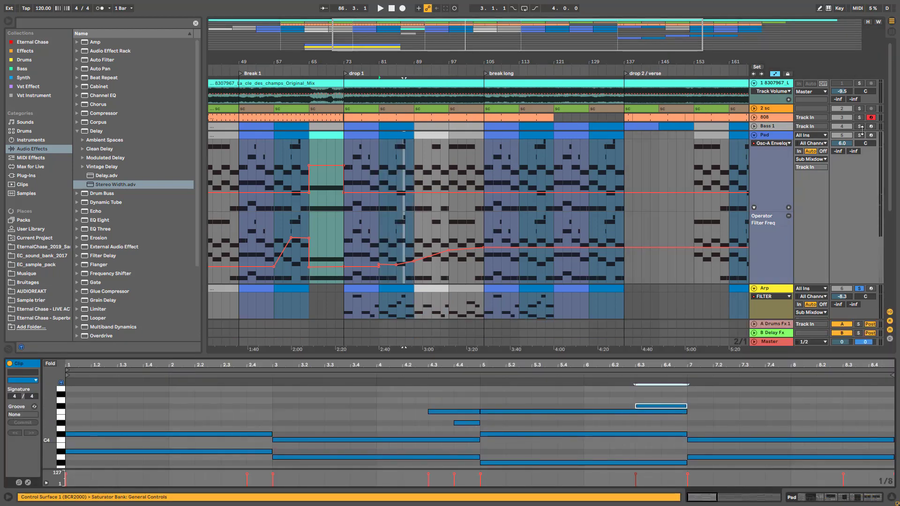
pyautogui.doubleClick(861, 137)
# Audition the short F#4, D#4 and F4 notes in the Pad clip and fold the Pad track in the full arrangement view.
pyautogui.click(662, 406)
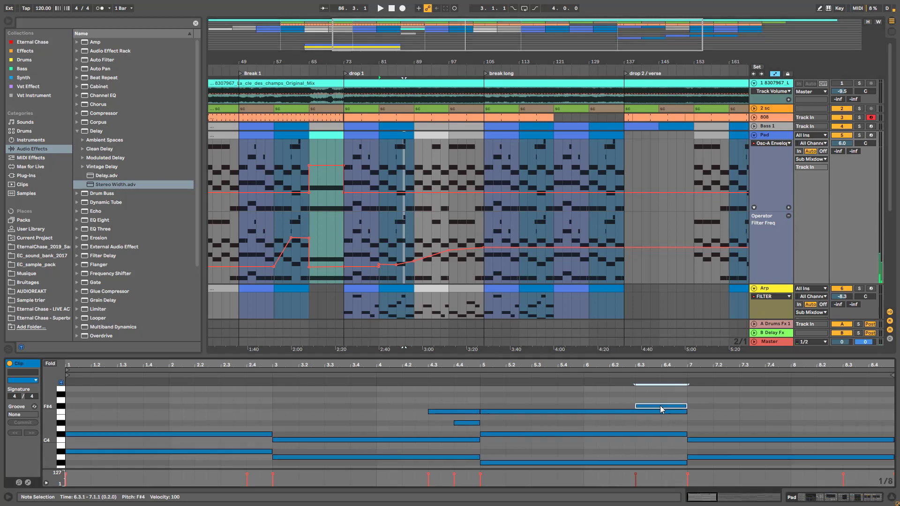
pyautogui.click(466, 422)
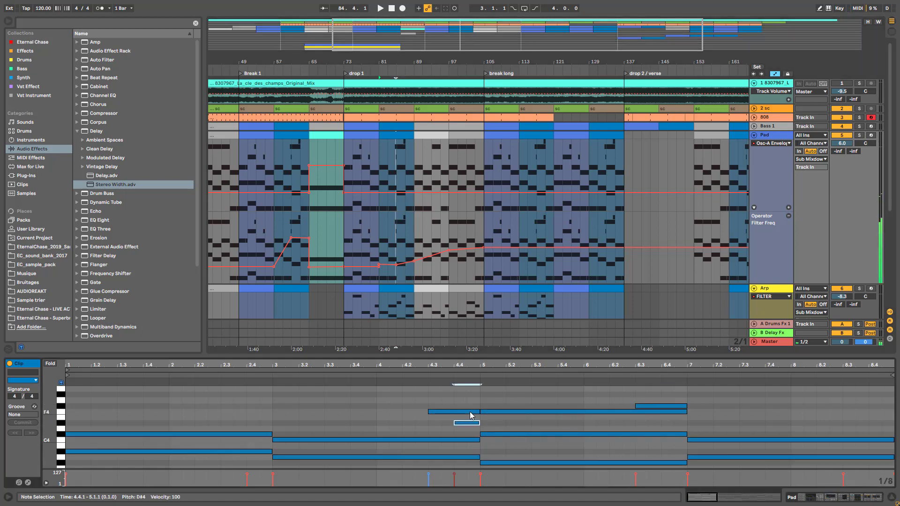
pyautogui.click(464, 412)
pyautogui.moveTo(539, 45); pyautogui.dragTo(540, 21)
pyautogui.click(754, 135)
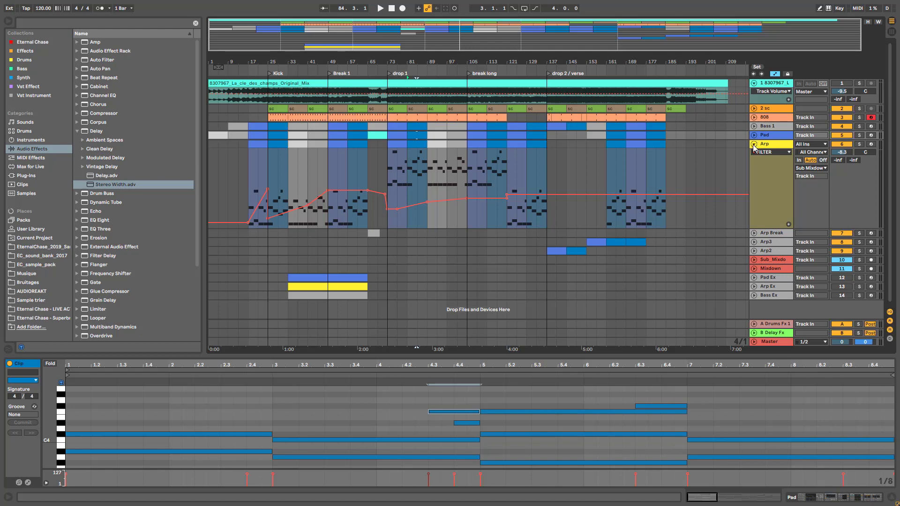
# Show the 808 track's devices with the Shaker pad's chain and fold the Arp track.
pyautogui.doubleClick(768, 118)
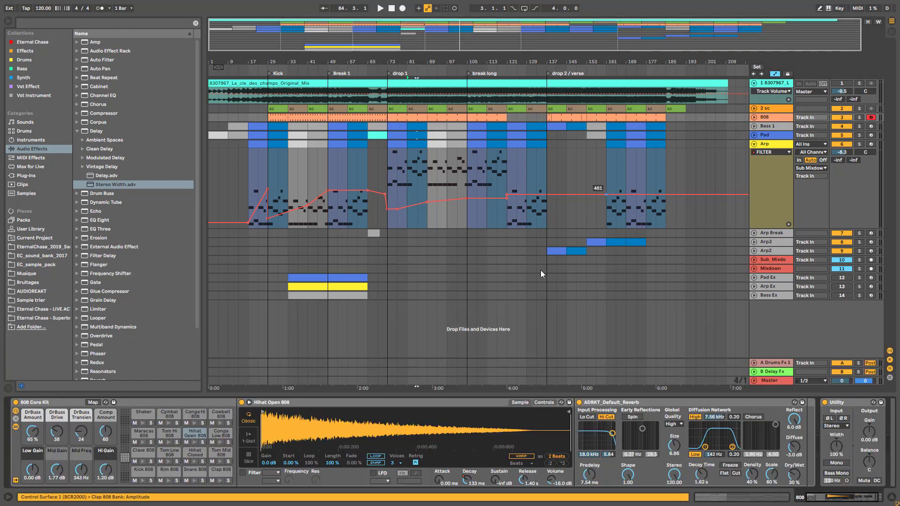
pyautogui.click(140, 414)
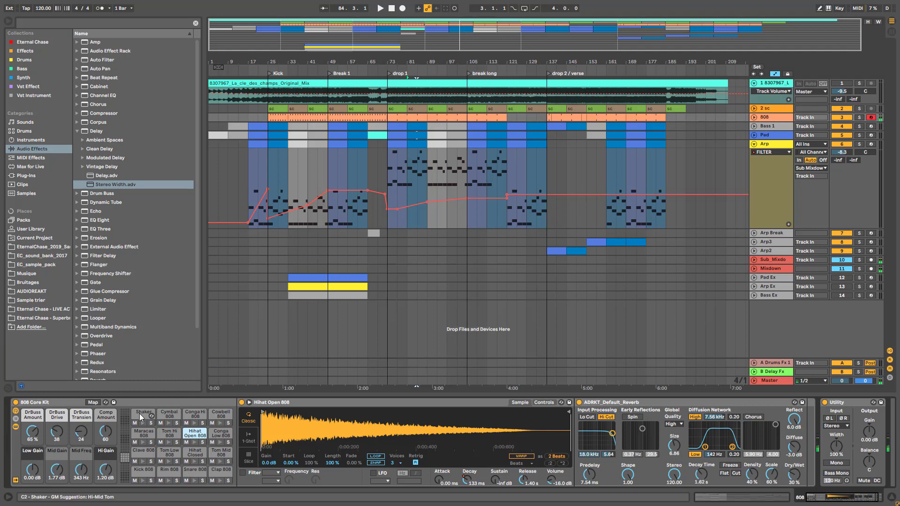
pyautogui.click(754, 145)
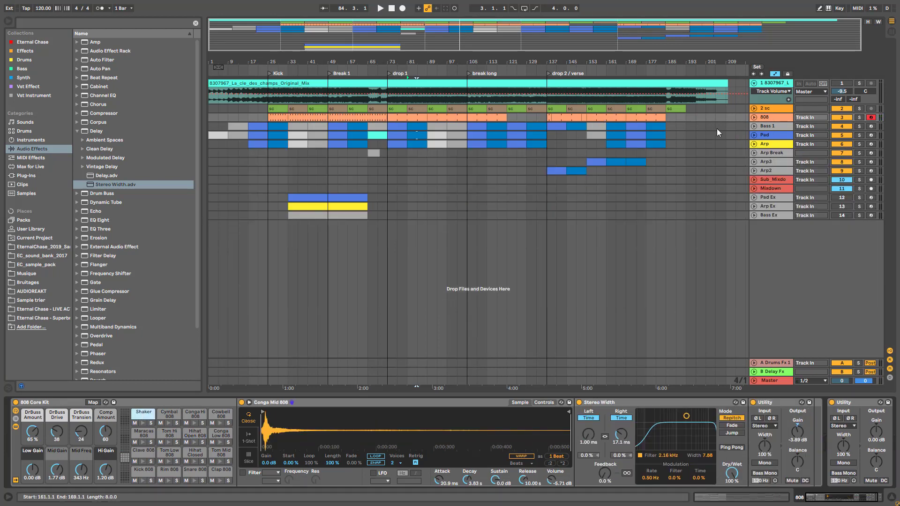
# Examine the Sub_Mixdown track's A-Drums Fx 1 automation around the long break, and fold the track again.
pyautogui.click(755, 180)
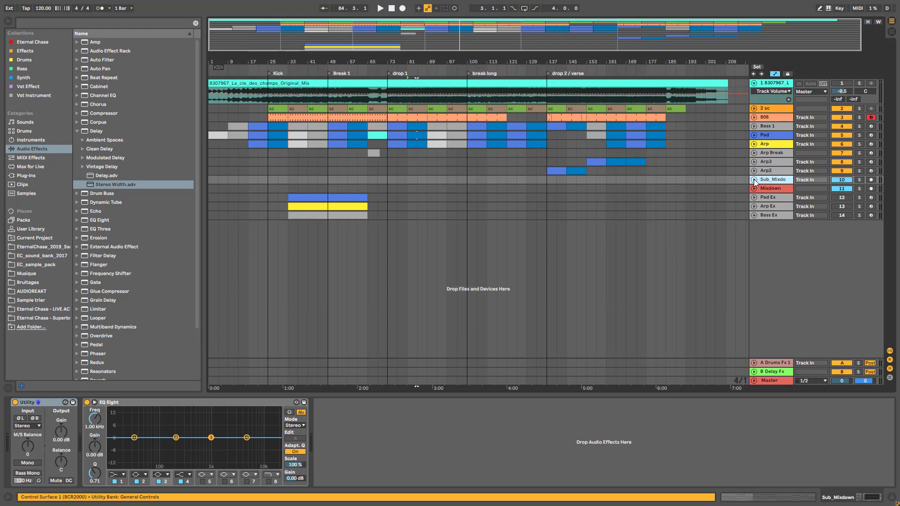
pyautogui.click(754, 180)
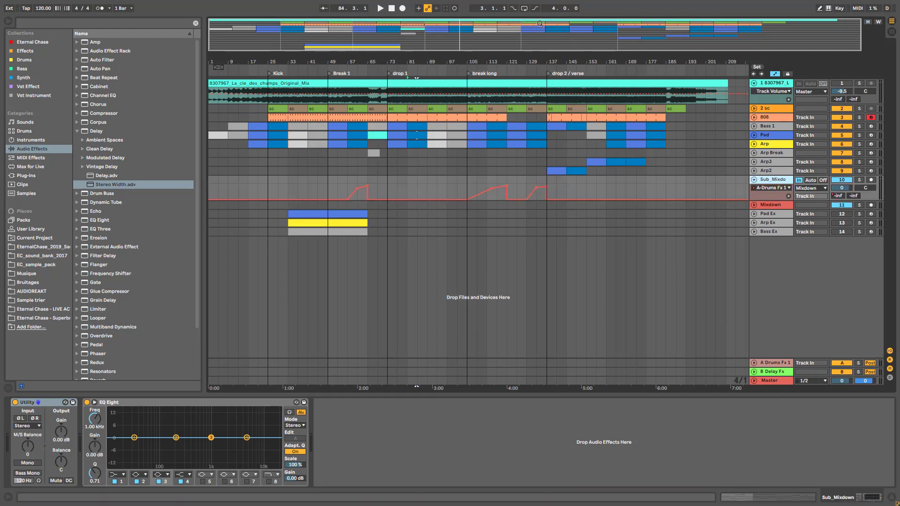
pyautogui.moveTo(540, 24); pyautogui.dragTo(562, 37)
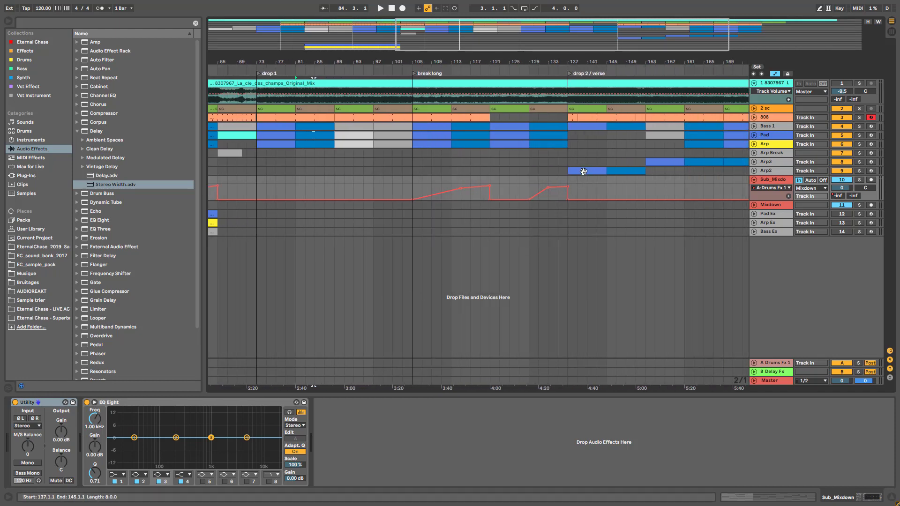
pyautogui.click(754, 180)
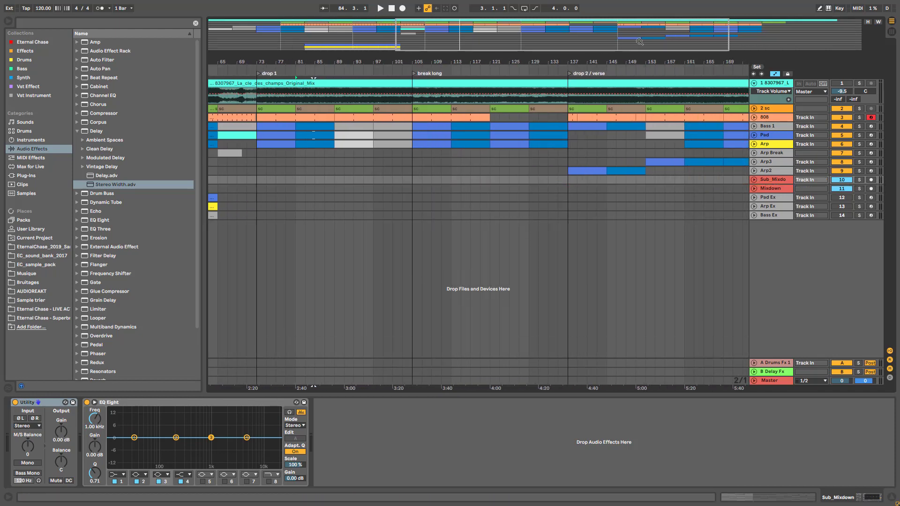
pyautogui.moveTo(627, 41); pyautogui.dragTo(628, 23)
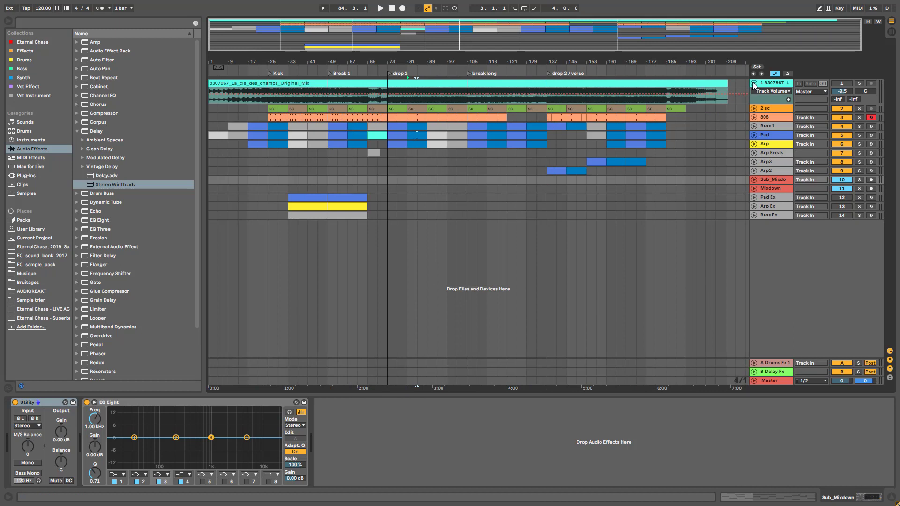